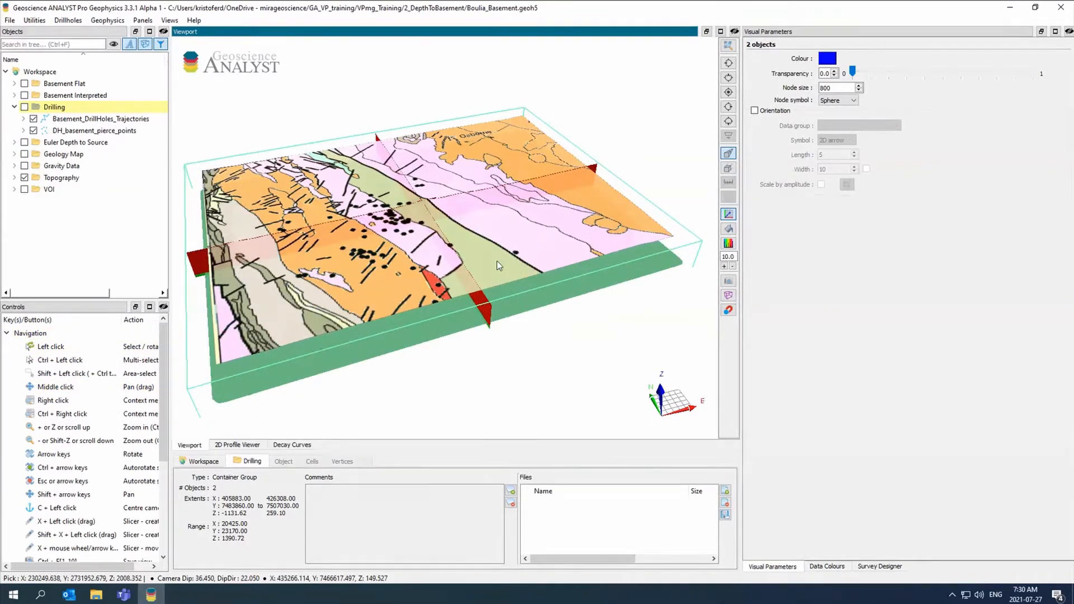
Step: Display only the Euler Depth to Source group with its GA_AGSO_Mag_Inferred_Depth_Estimates points and view them from the side
left_click(14, 142)
left_click(24, 142)
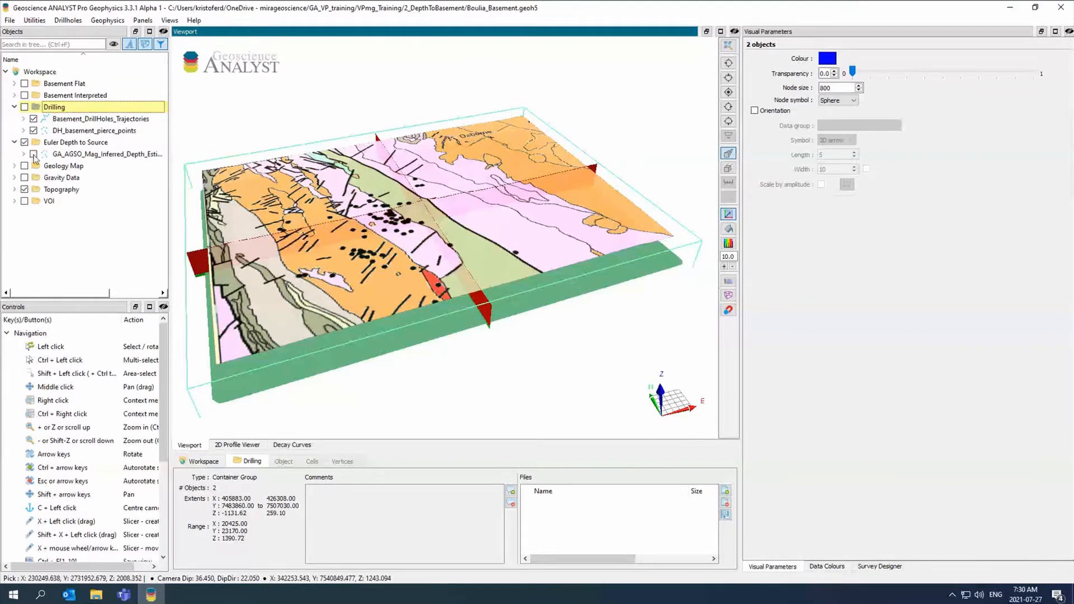
left_click(34, 154)
right_click(67, 143)
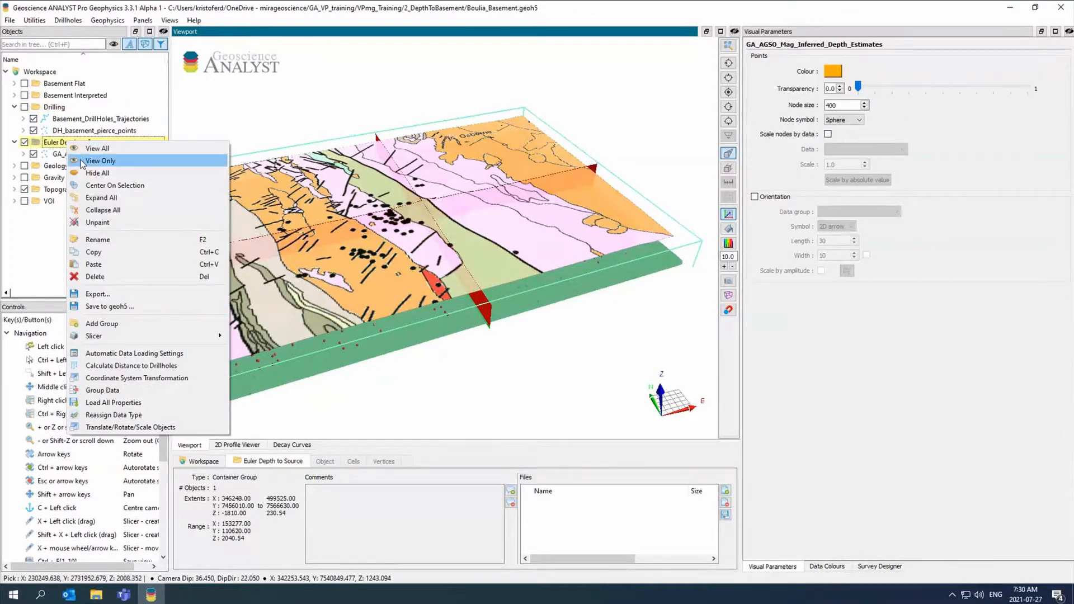
left_click(82, 161)
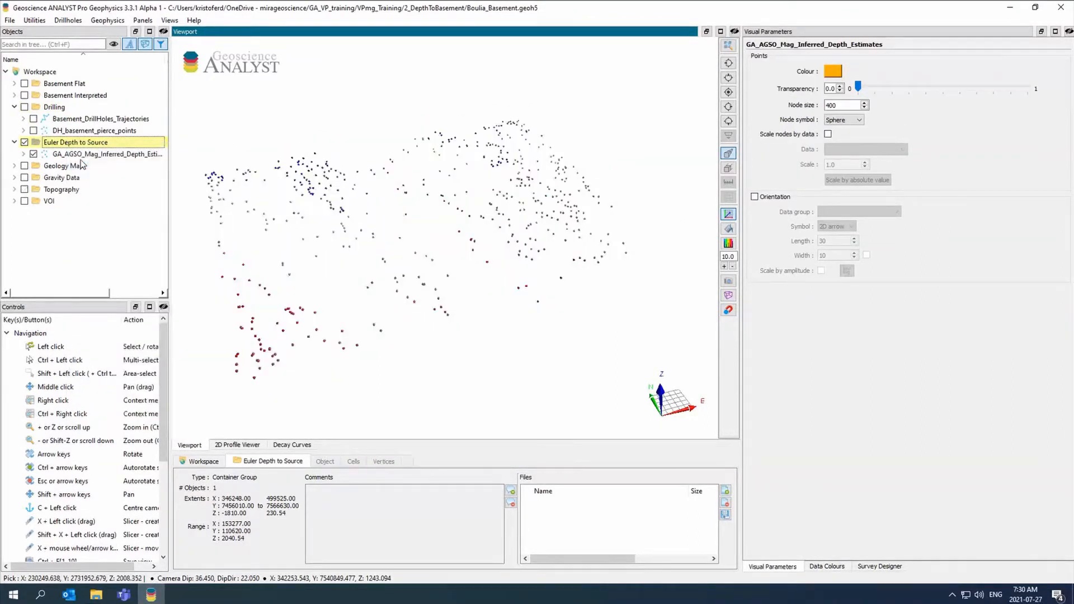
left_click_drag(386, 196, 324, 147)
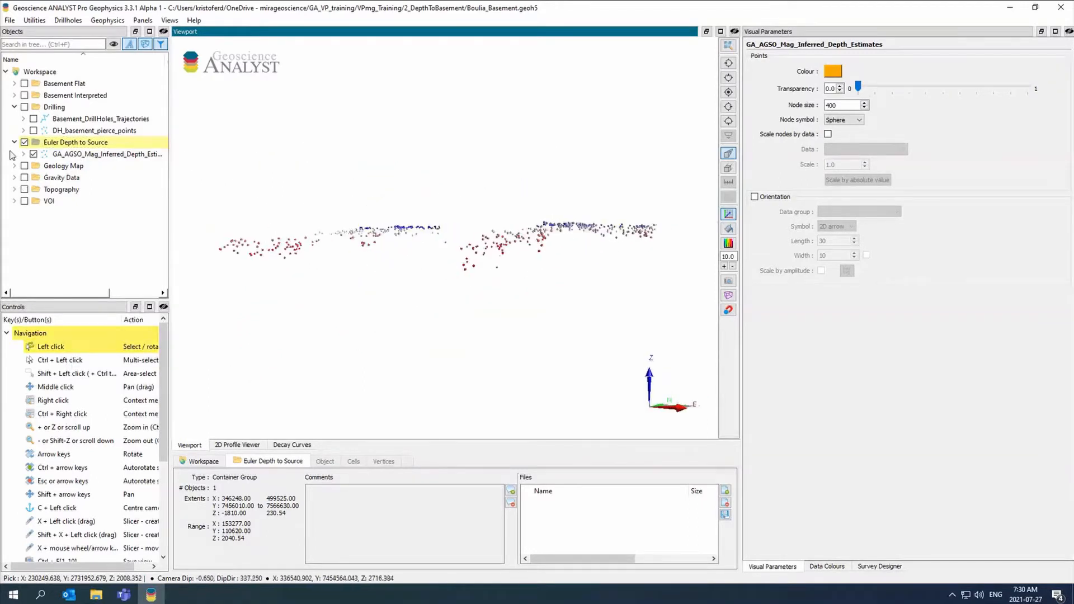
Step: Hide the Euler depth points and display the Boulia_01_Solid_Geol_VO geology map from above
left_click(25, 142)
left_click(14, 165)
left_click(24, 165)
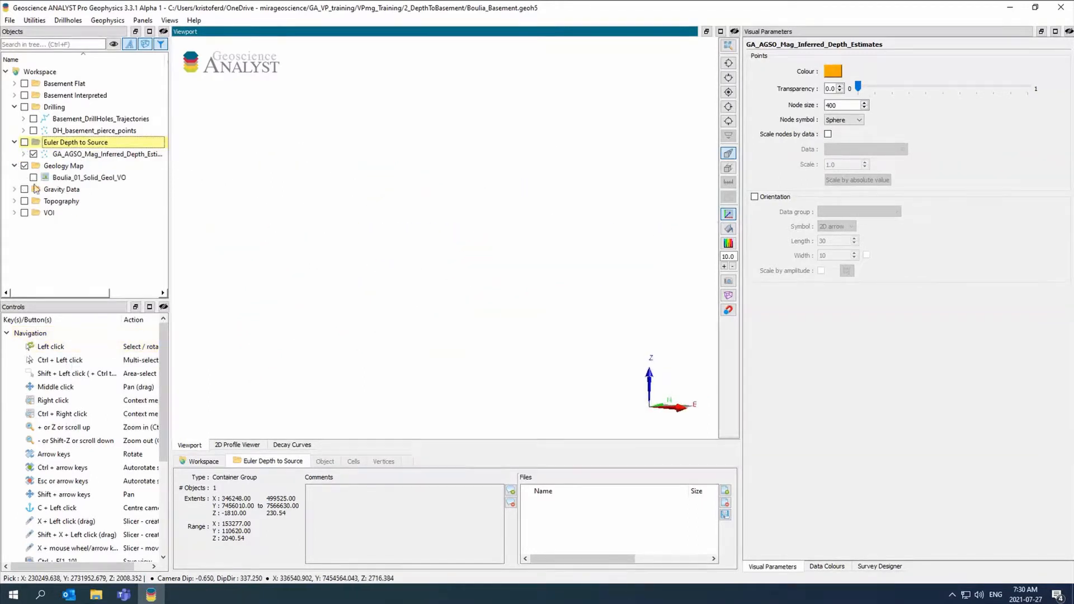
left_click(14, 190)
left_click_drag(365, 173, 404, 288)
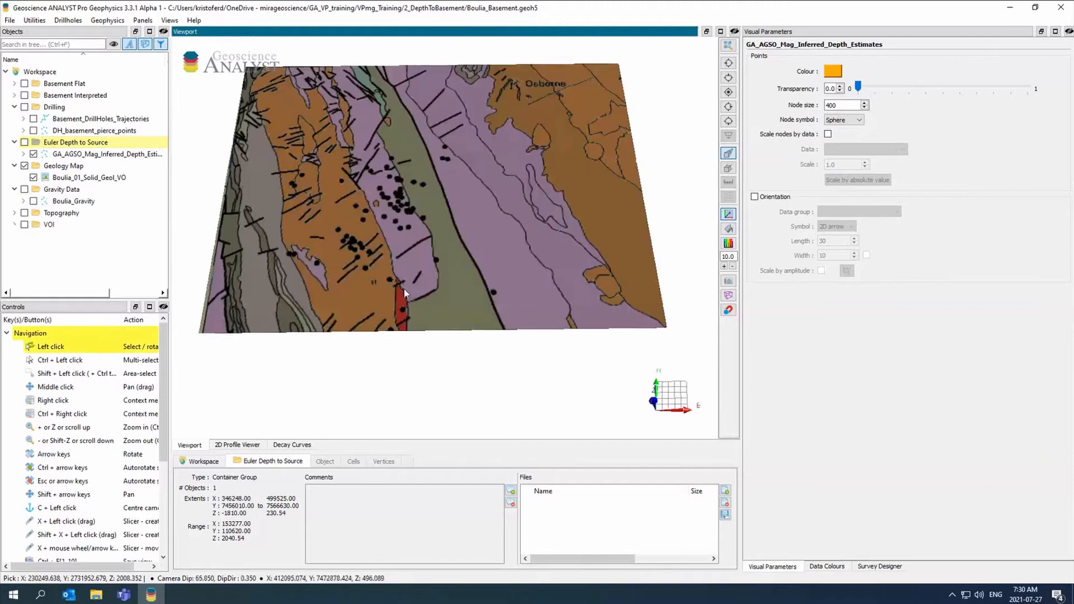
Step: Hide the geology map and display the Boulia_Gravity points together with the flat surface from the Topography group
left_click(33, 178)
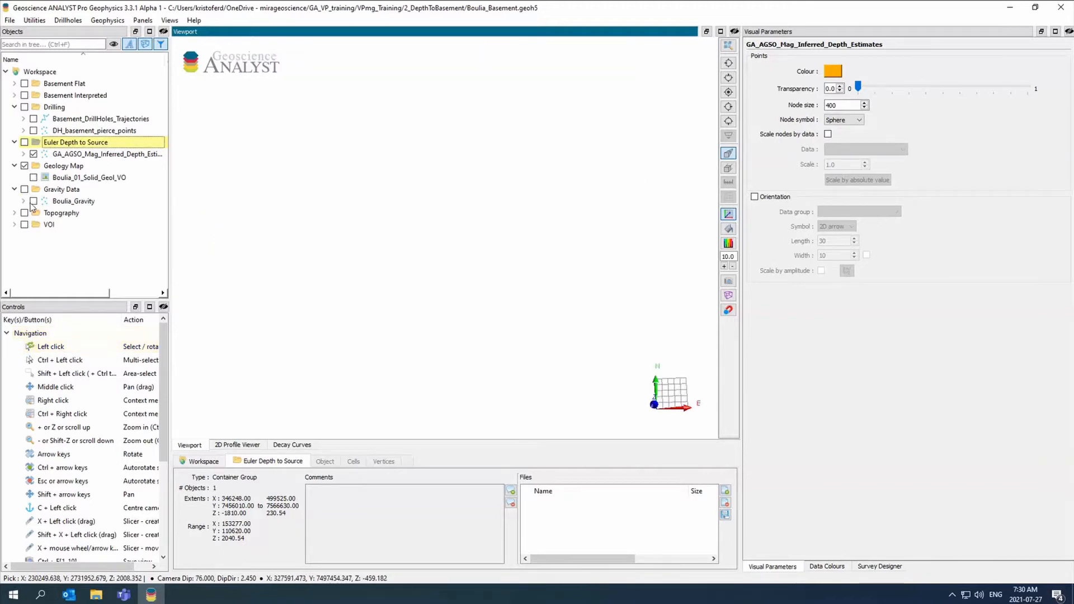
left_click(33, 201)
left_click(14, 212)
left_click(25, 213)
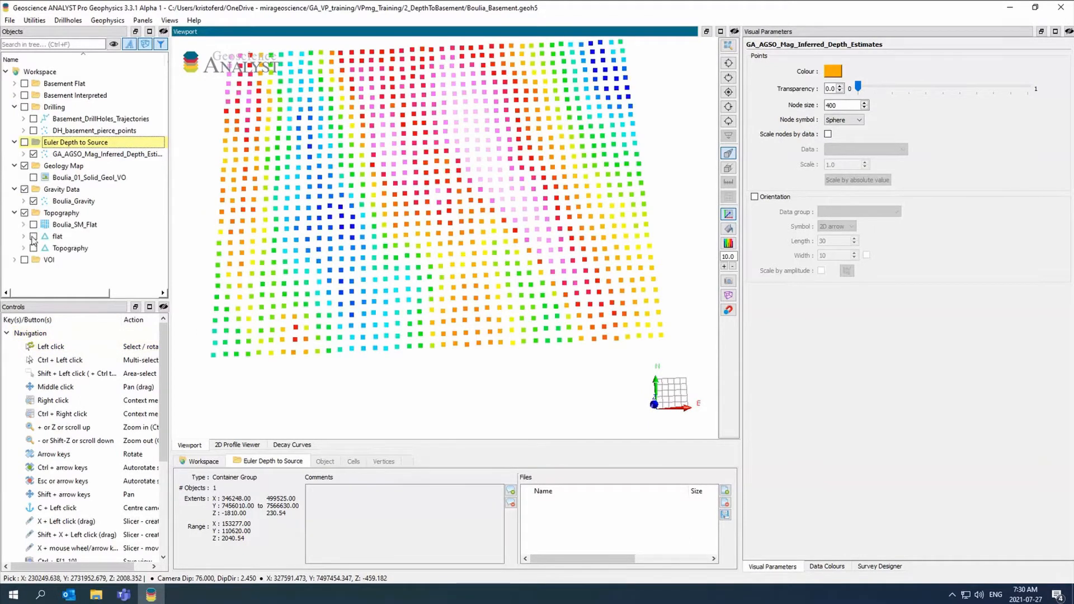
left_click(33, 236)
left_click_drag(389, 300, 389, 249)
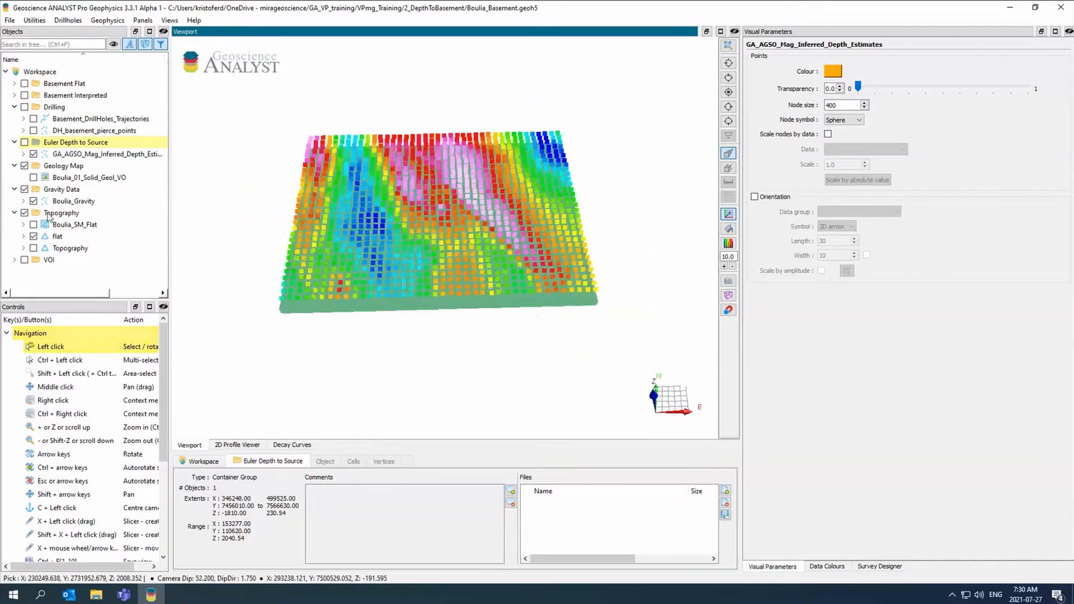
Step: Select Boulia_SM_Flat, hide the flat surface, and collapse the Topography, Drilling and Euler Depth to Source groups
left_click(62, 225)
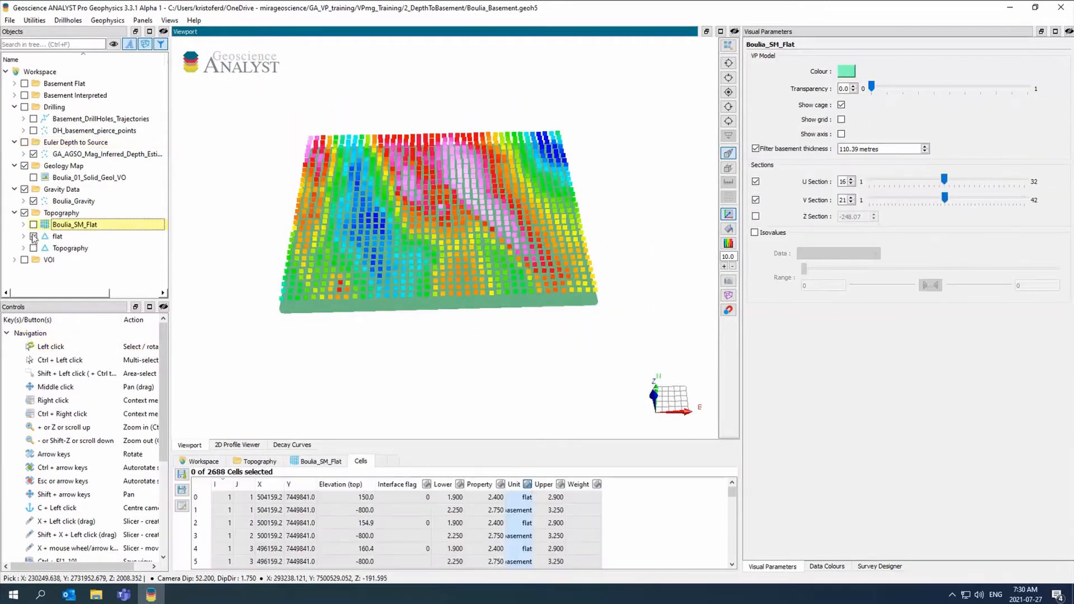
left_click(33, 236)
left_click(15, 213)
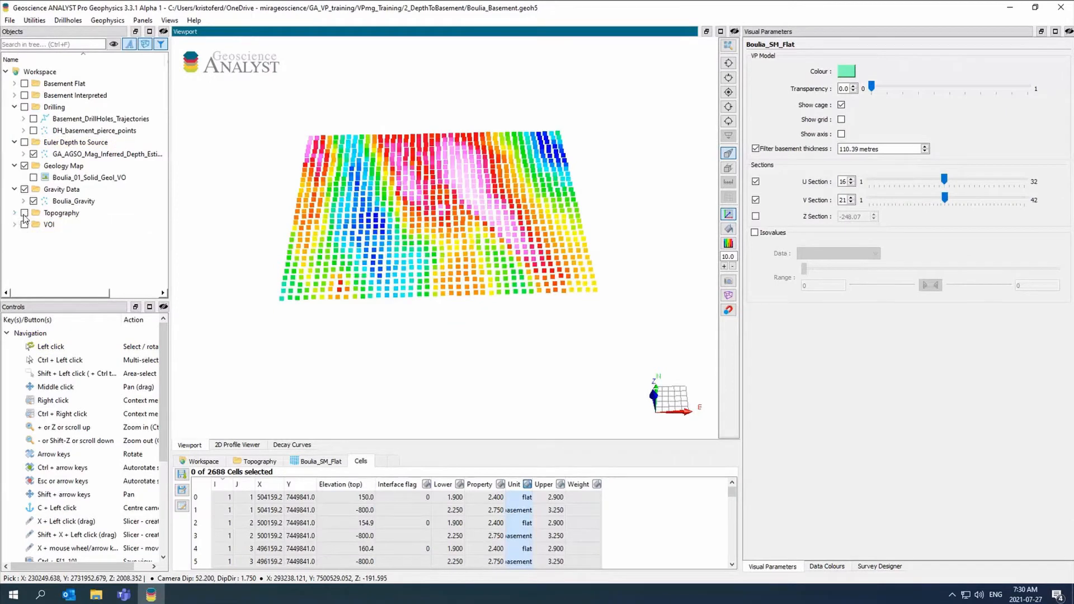
left_click(24, 214)
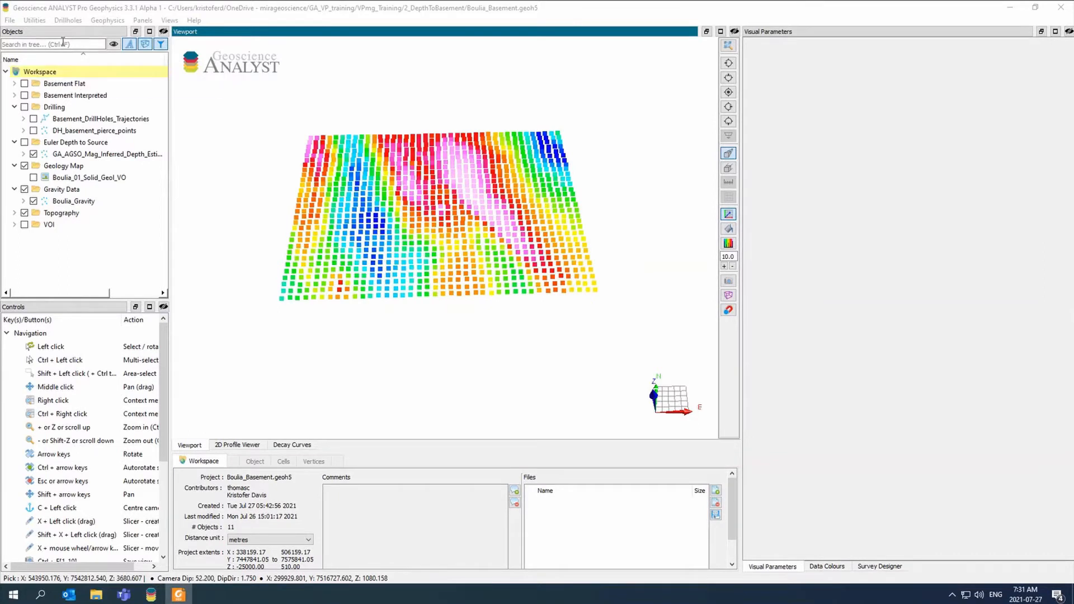
left_click(14, 107)
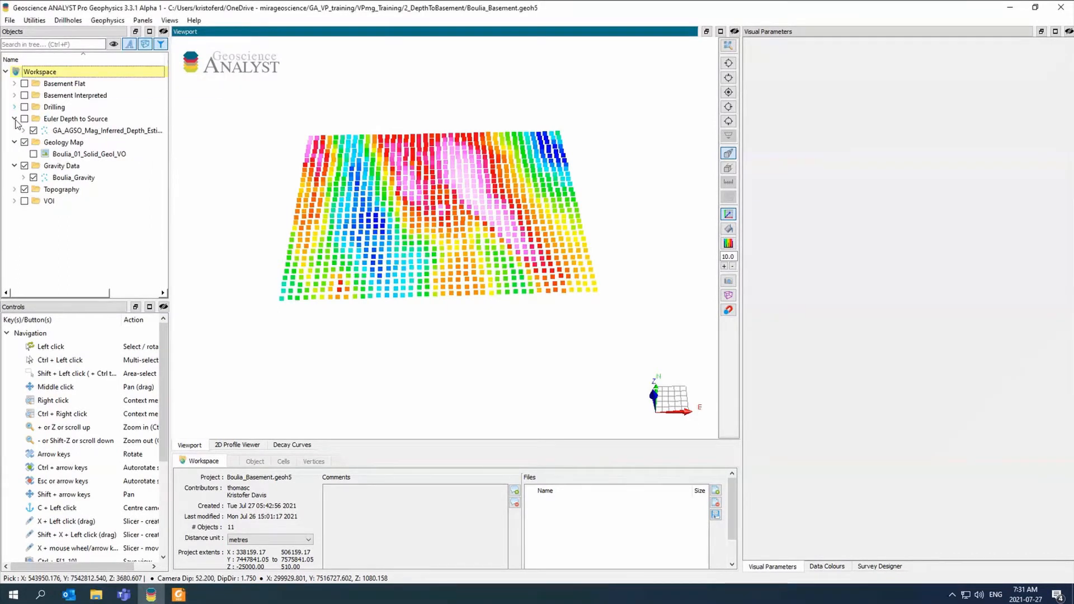
left_click(14, 119)
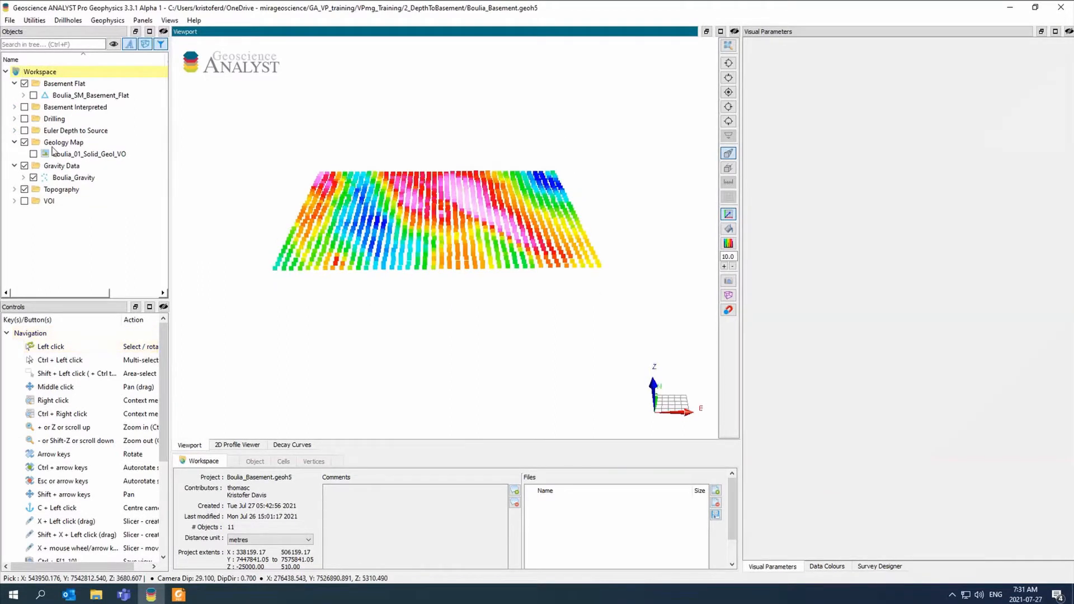
Step: Isolate the Topography surface from the Topography group so it is the only object displayed
left_click(14, 189)
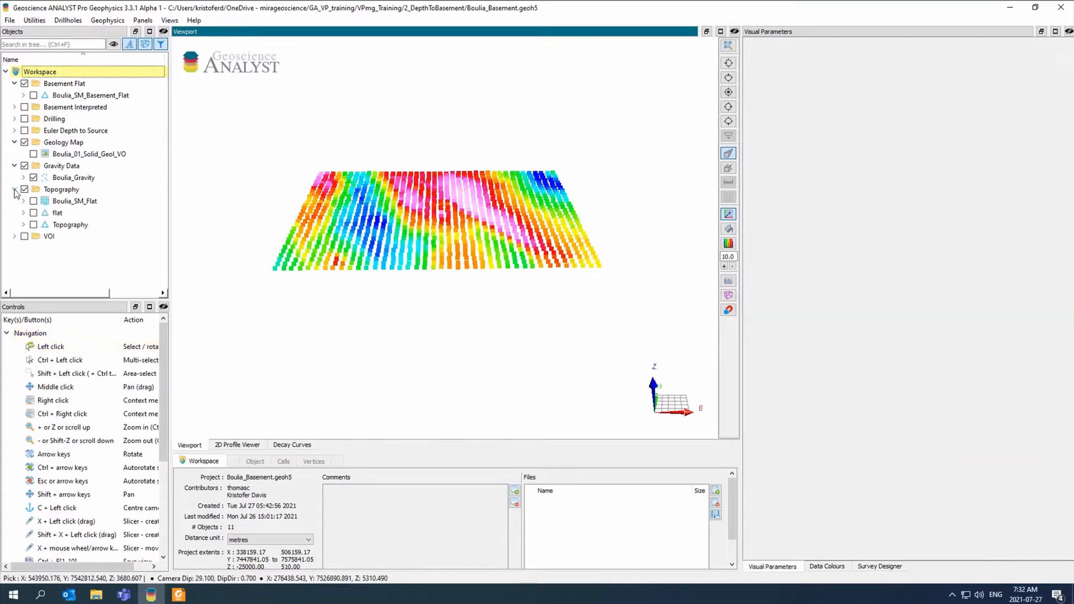
left_click(56, 213)
left_click(54, 224)
left_click(33, 224)
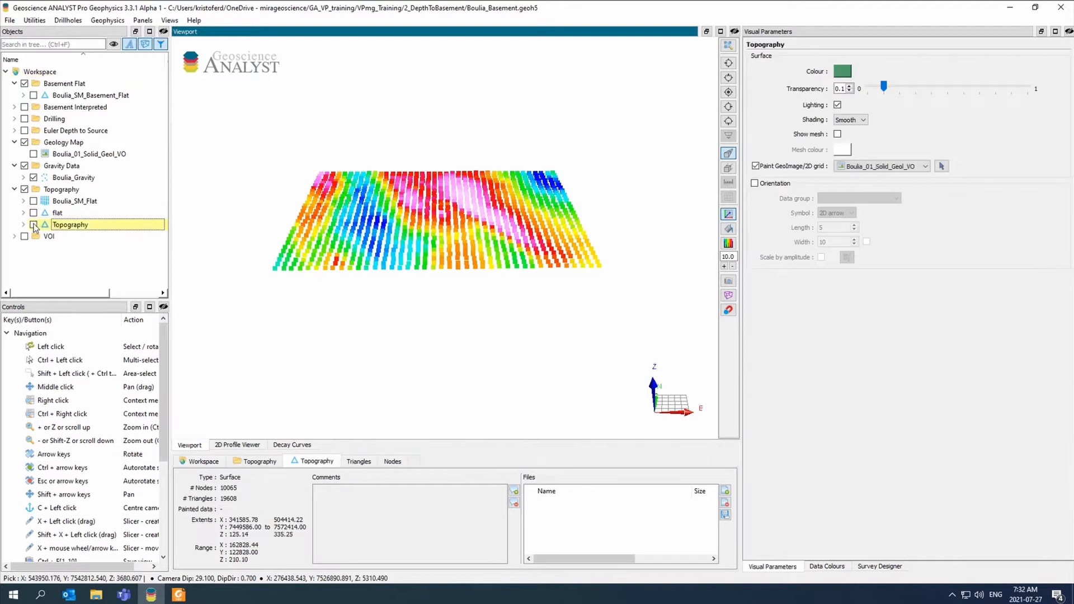
left_click(60, 214)
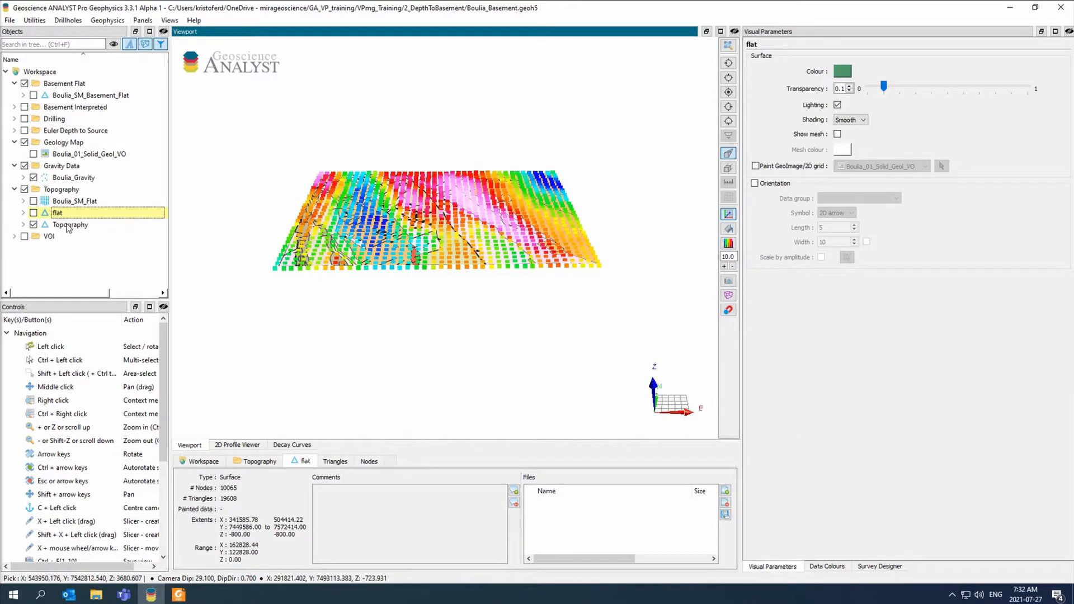
left_click(69, 225)
right_click(88, 224)
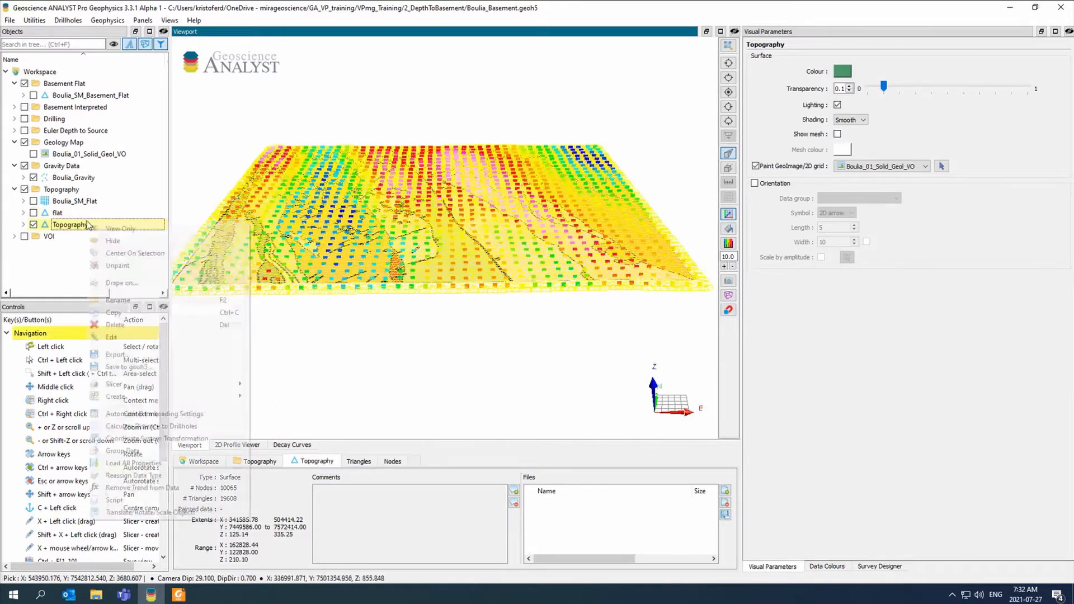
left_click(106, 228)
left_click_drag(418, 236, 651, 174)
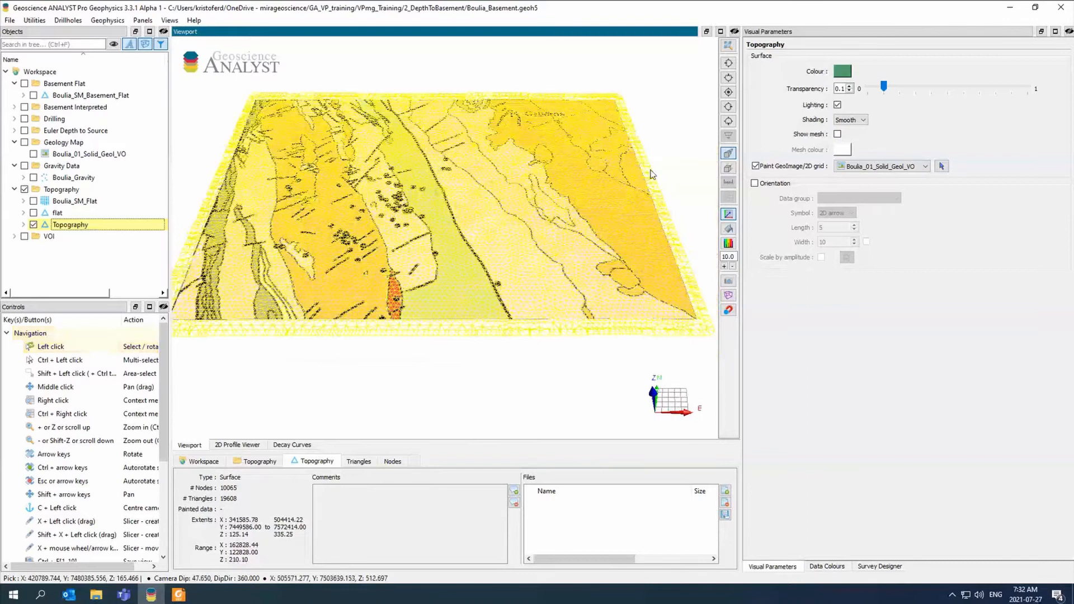
Step: Turn off the geology image painted on the Topography surface and view the plain surface obliquely
left_click(756, 166)
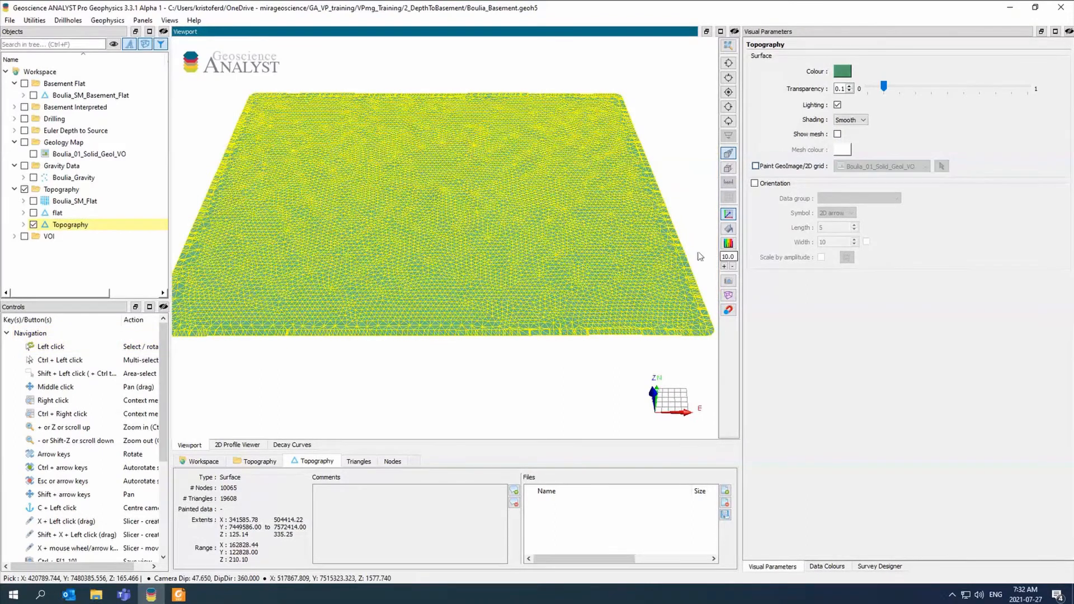
left_click_drag(701, 256, 555, 269)
middle_click_drag(554, 267, 570, 263)
scroll(570, 263, "up", 2)
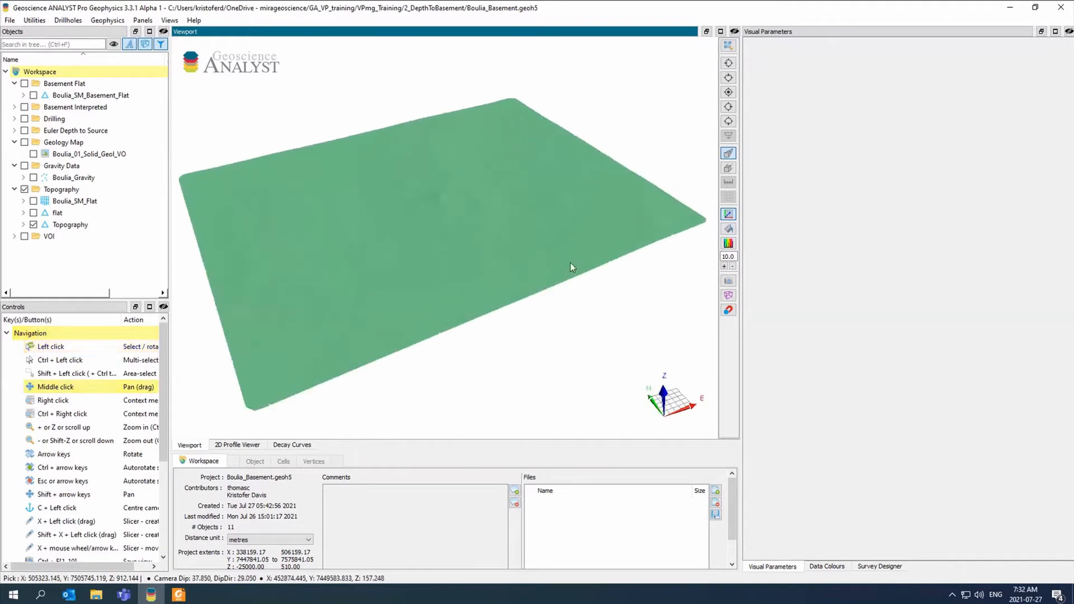
Step: Copy the Topography surface and paste the duplicate at the Workspace root
right_click(61, 226)
key("Escape")
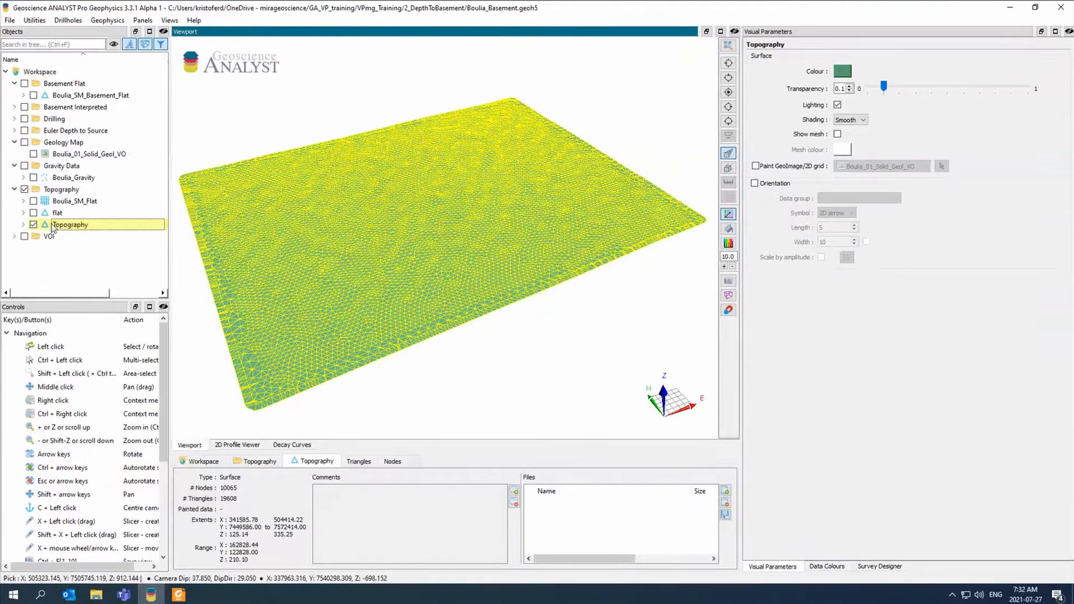
right_click(52, 224)
left_click(142, 318)
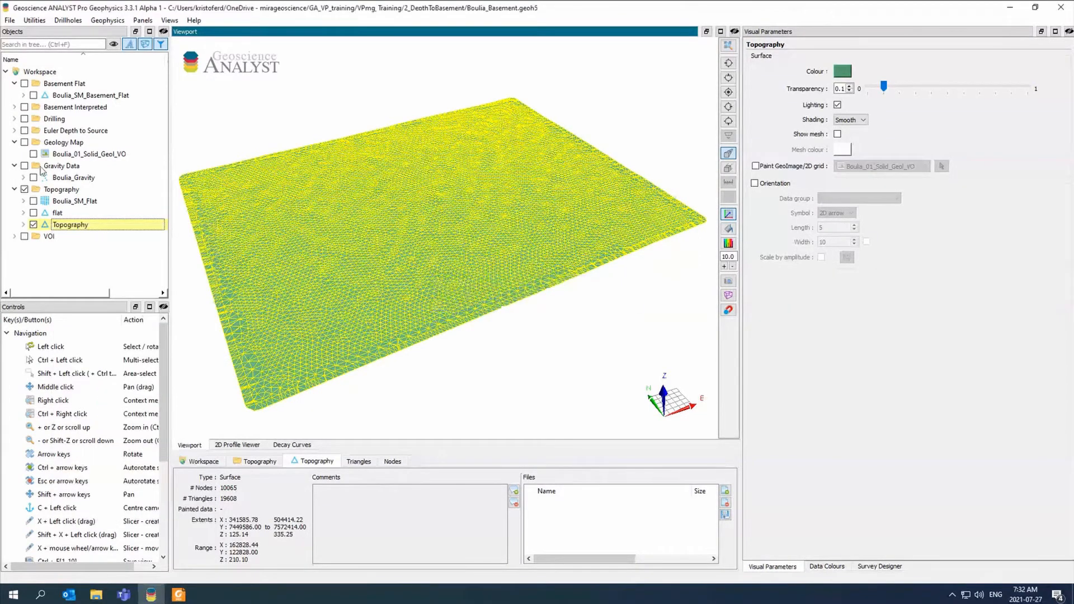
right_click(49, 72)
left_click(158, 151)
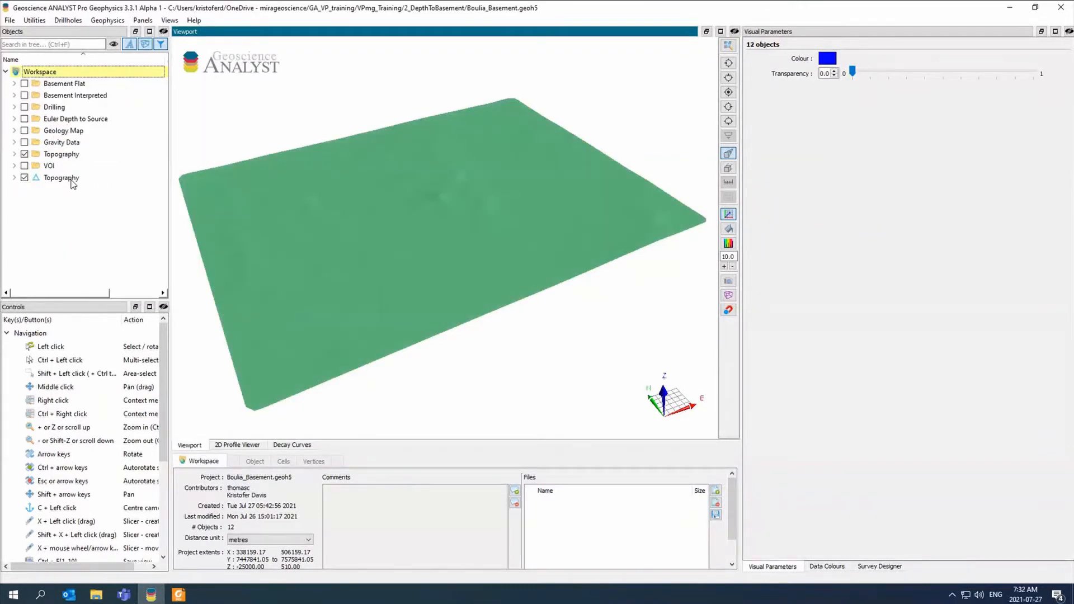
Step: Rename the duplicated Topography surface at the Workspace root as my_flat
left_click(61, 178)
left_click(70, 178)
type("my_fl")
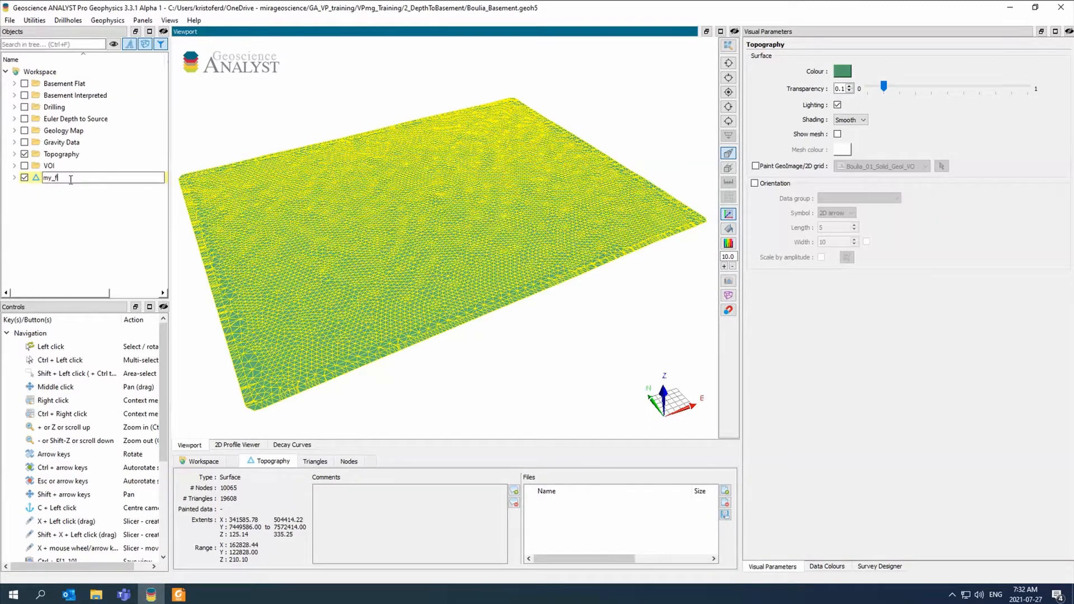
type("at")
key("Return")
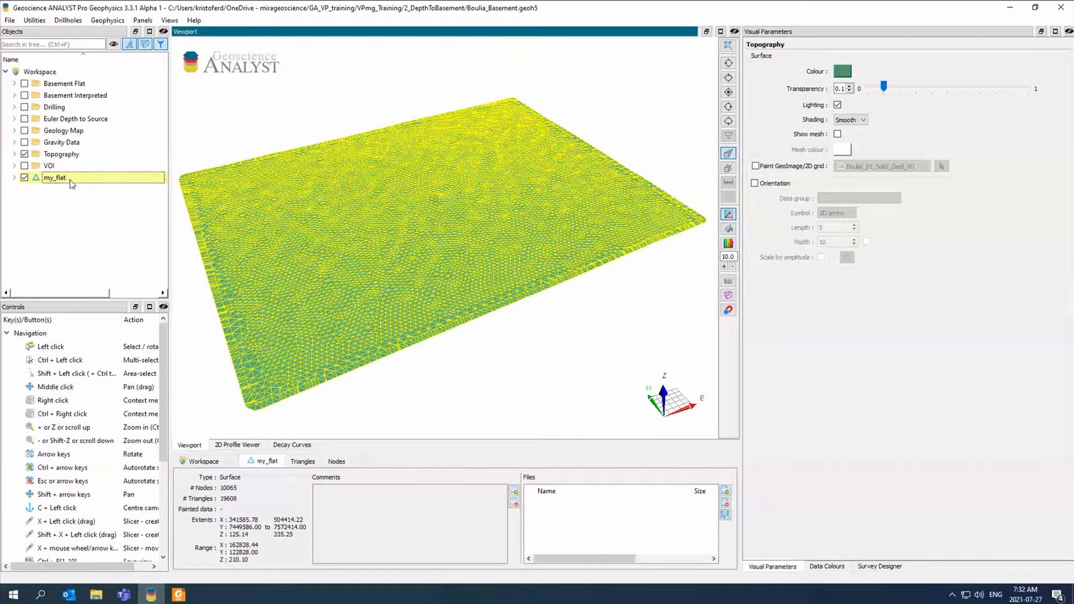
right_click(72, 184)
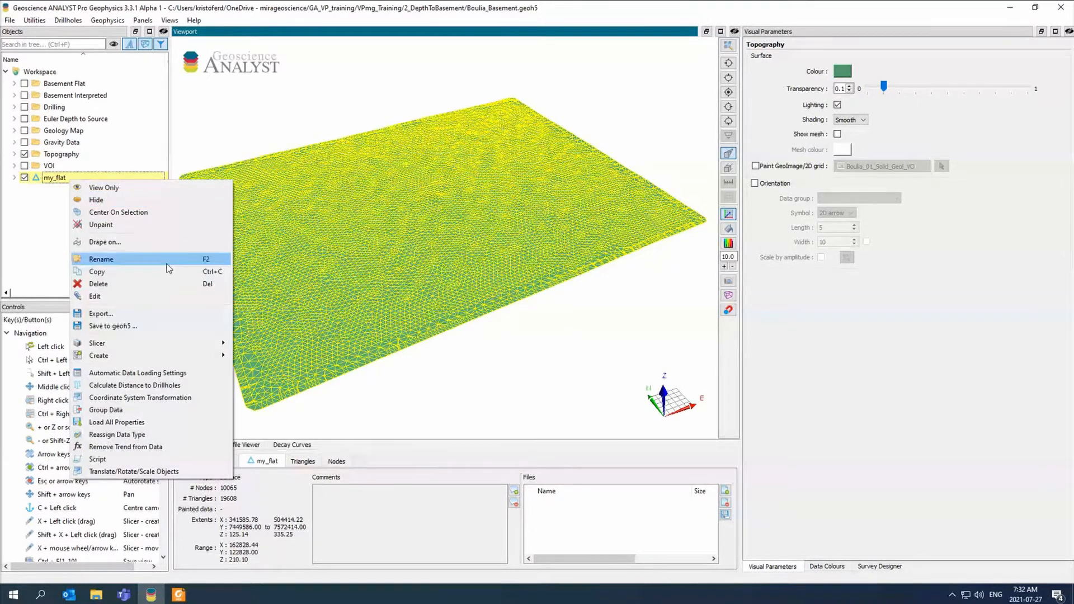
left_click(412, 316)
left_click_drag(453, 345, 470, 383)
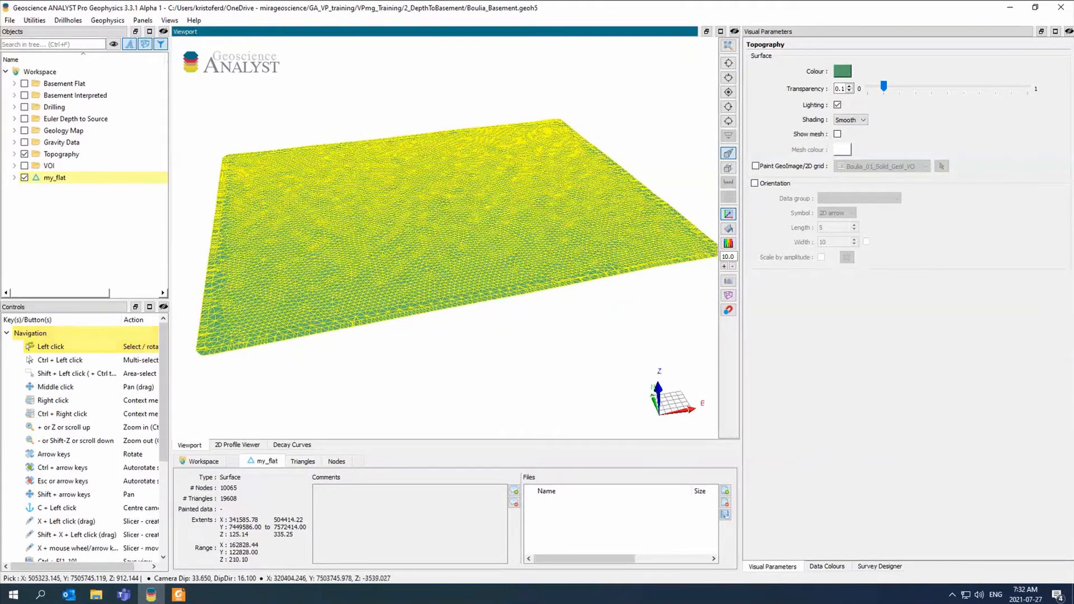
Step: Run a script on the nodes of my_flat with output name Z, overwriting the existing property with -800
right_click(51, 178)
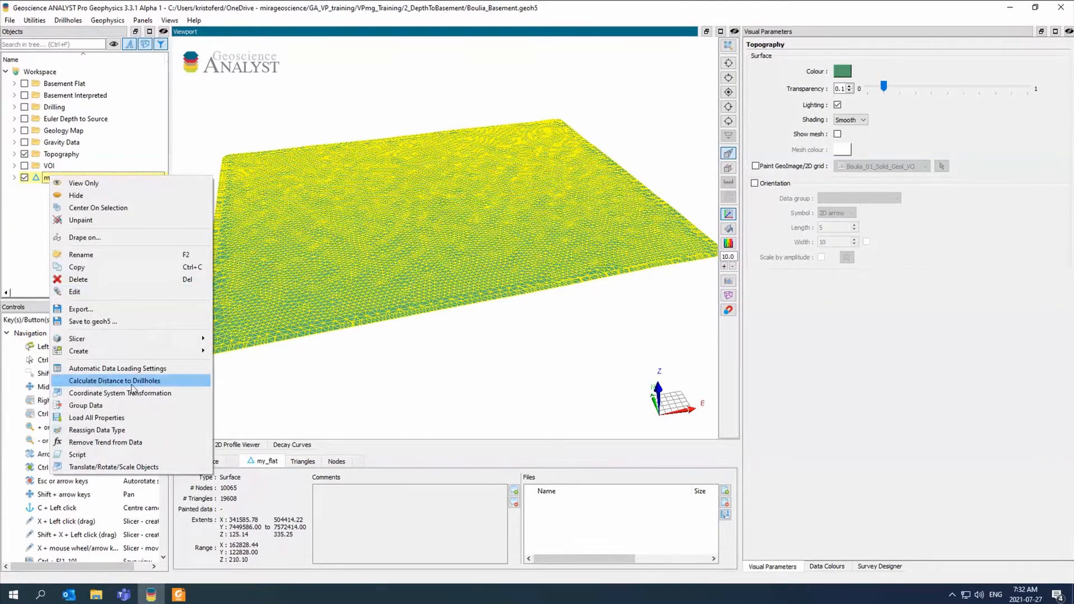
left_click(122, 456)
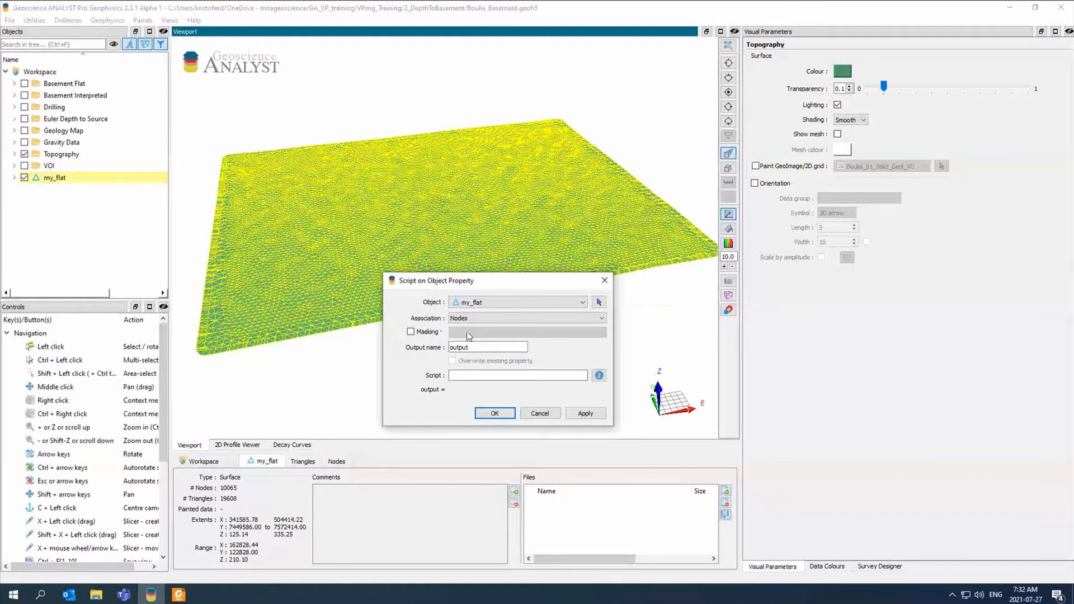
left_click_drag(469, 347, 449, 348)
type("Z")
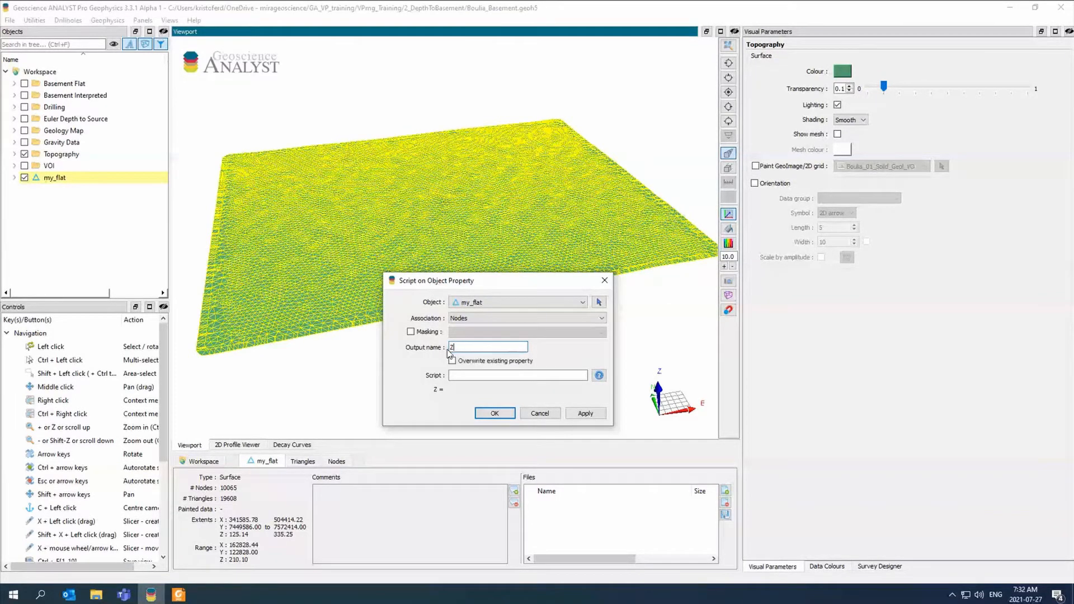
left_click(14, 178)
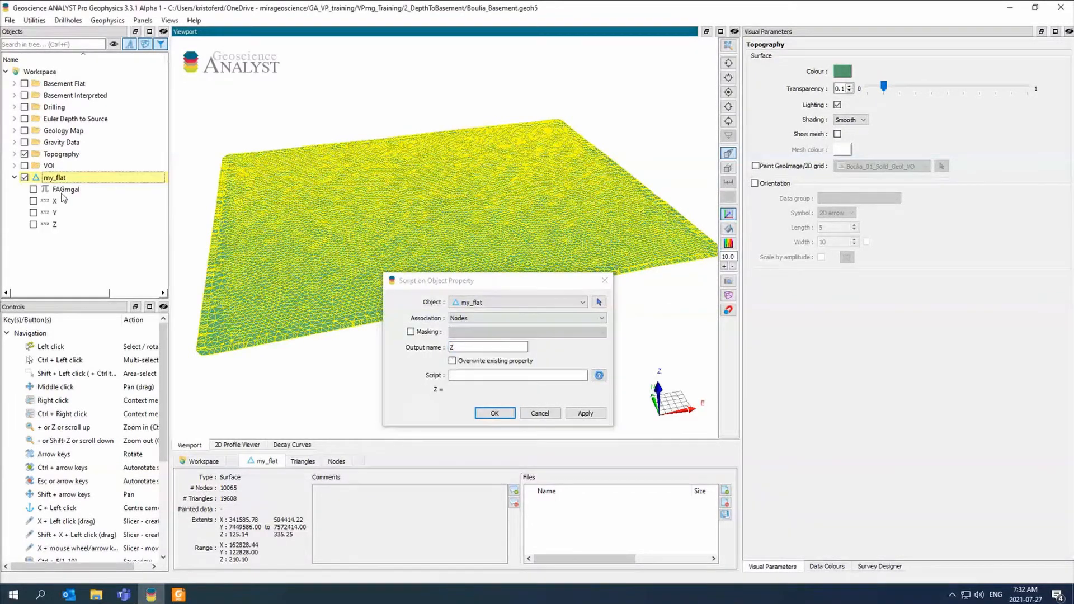
left_click(453, 361)
left_click(460, 375)
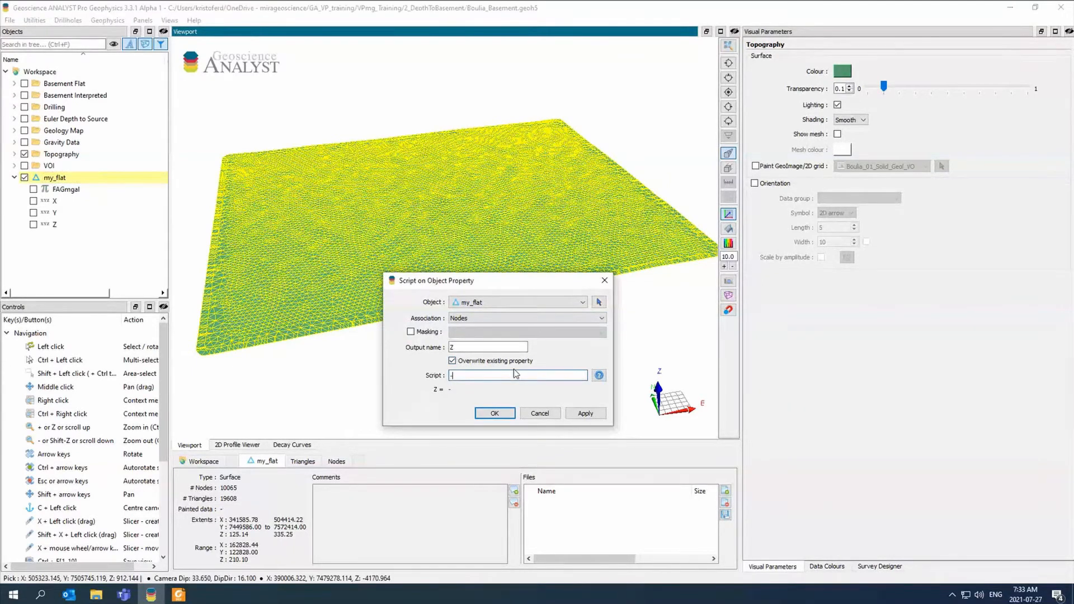
type("-800")
left_click(585, 414)
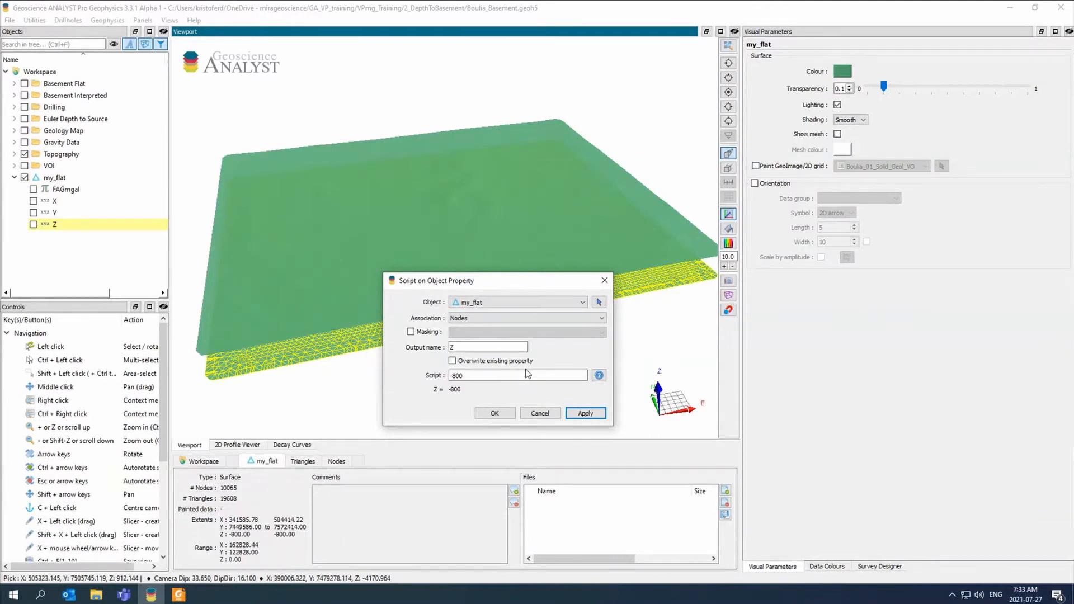
Step: Apply the Z = -800 script to my_flat again without overwriting the existing property
left_click(585, 413)
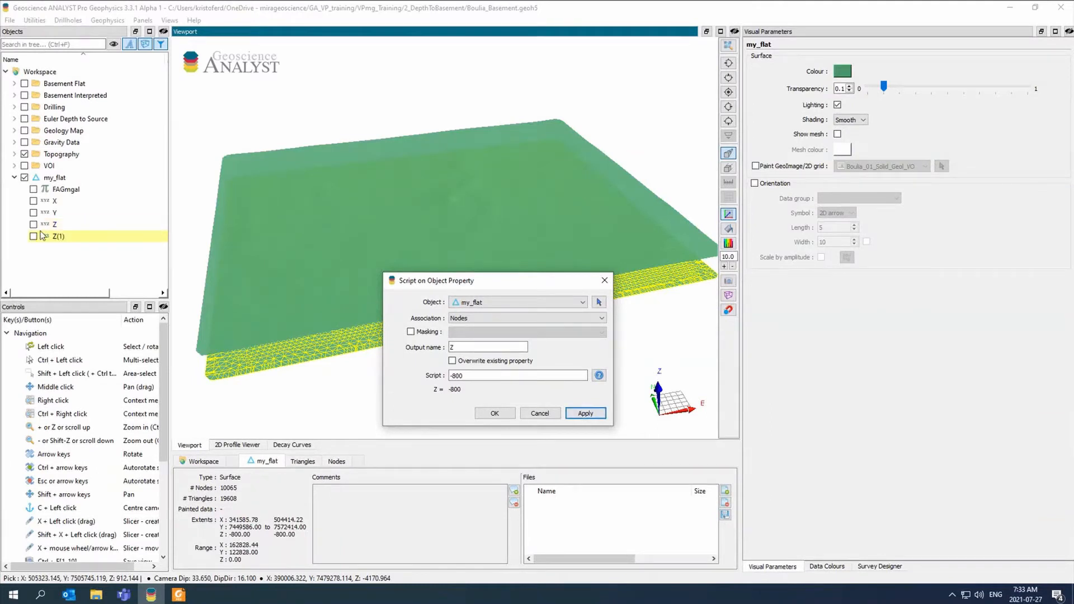
Step: Delete the duplicate Z(1) property from my_flat and close the property script dialog
double_click(78, 237)
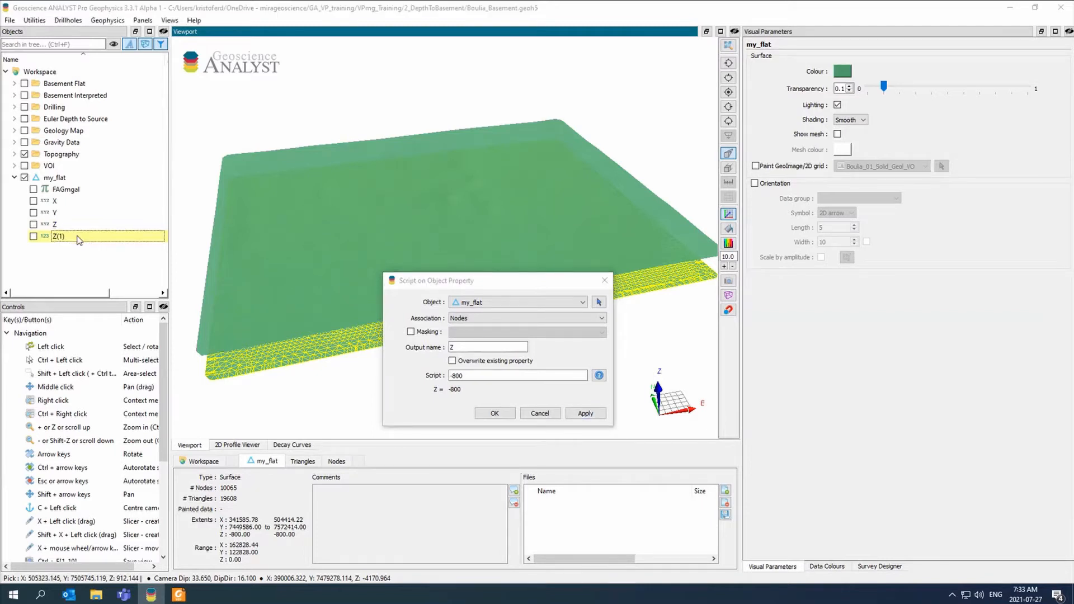
key("Delete")
key("Return")
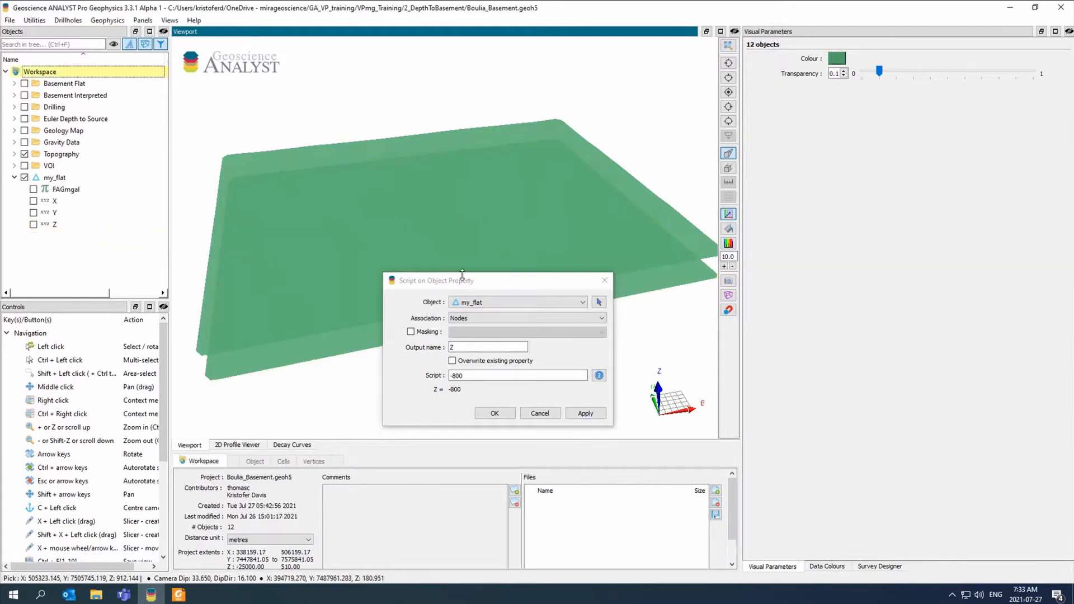
left_click(604, 280)
left_click_drag(676, 313, 628, 265)
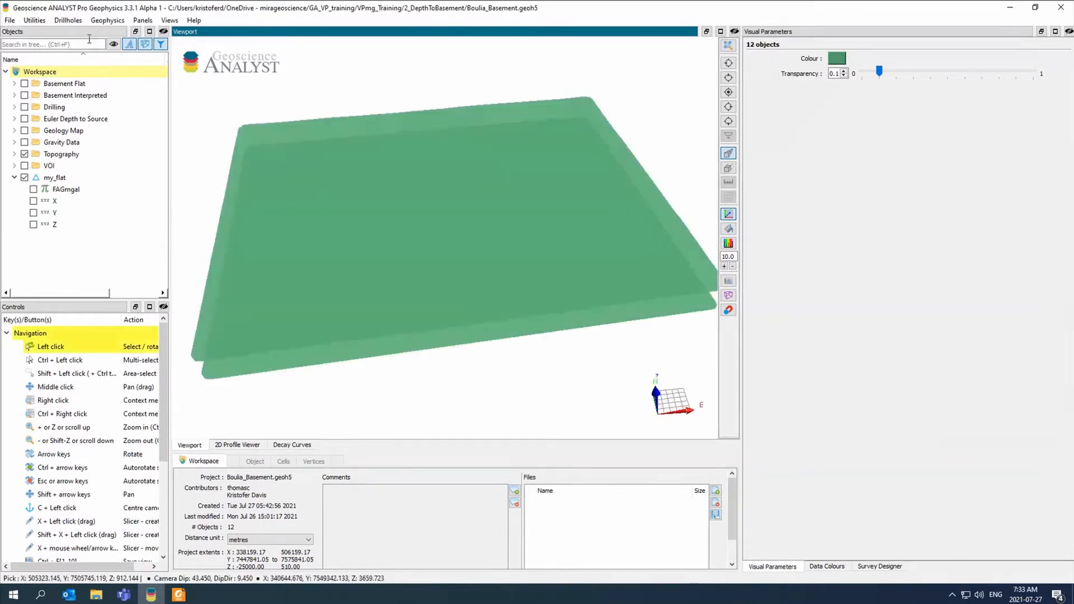
Step: Start a new VP model with the VP Model Designer and take its origin and size from the surface in the viewport
left_click(35, 20)
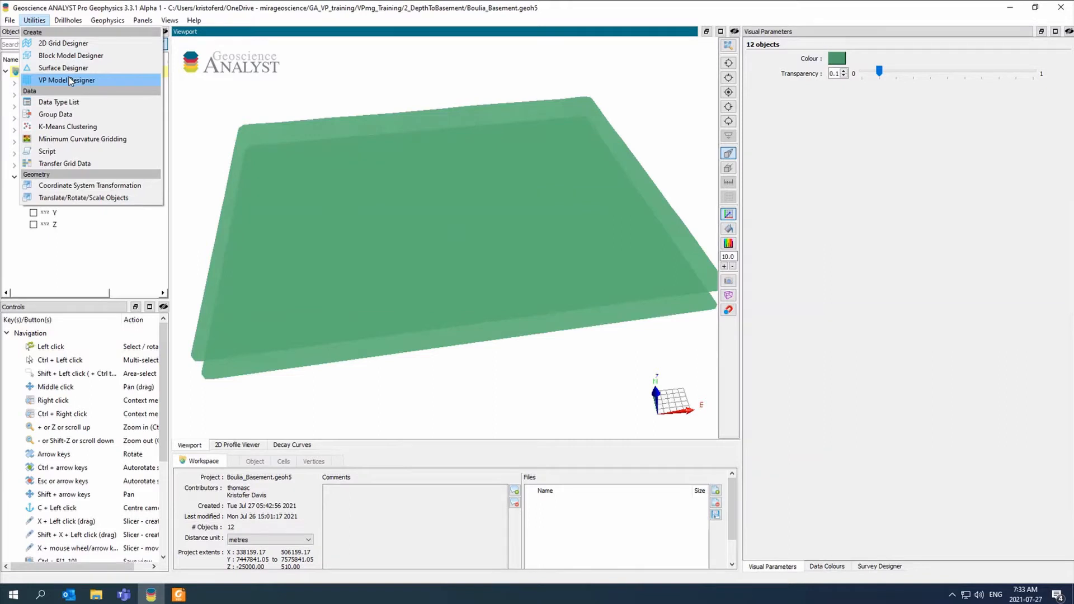
left_click(70, 80)
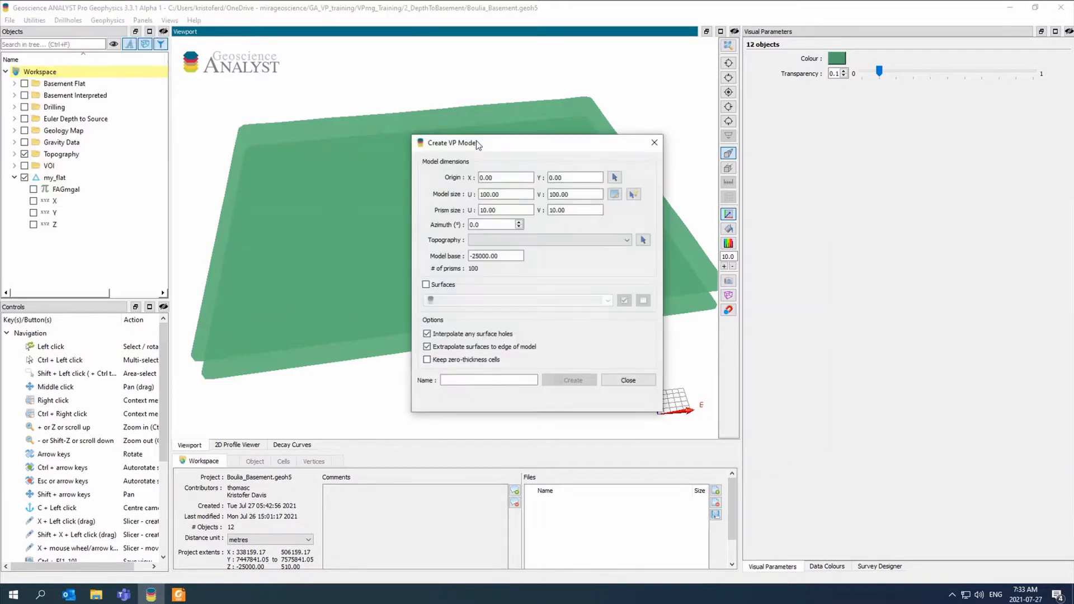
left_click_drag(447, 139, 120, 217)
left_click(301, 272)
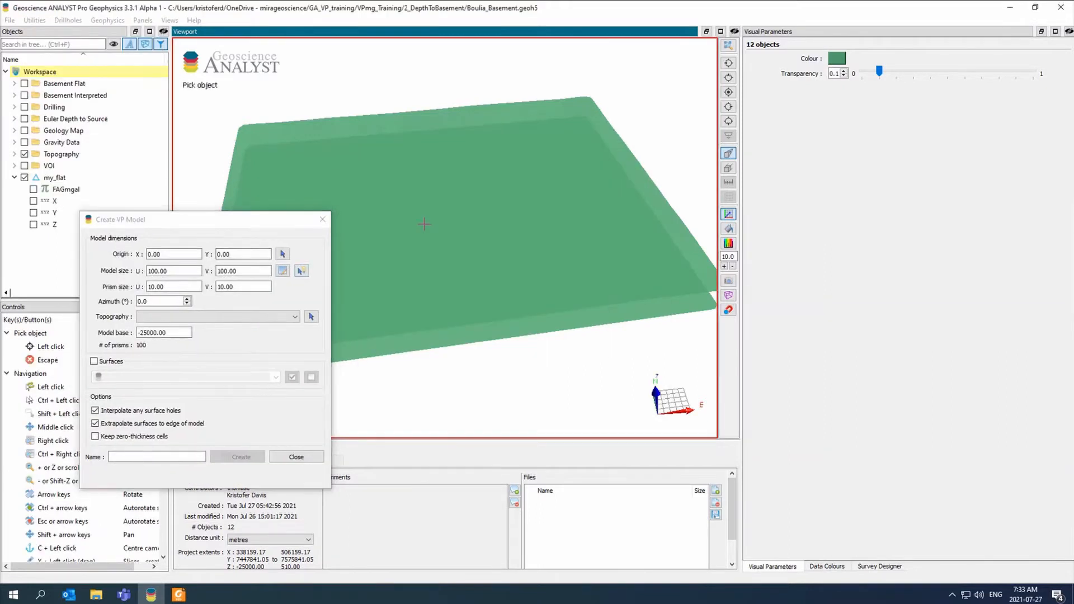
left_click(424, 224)
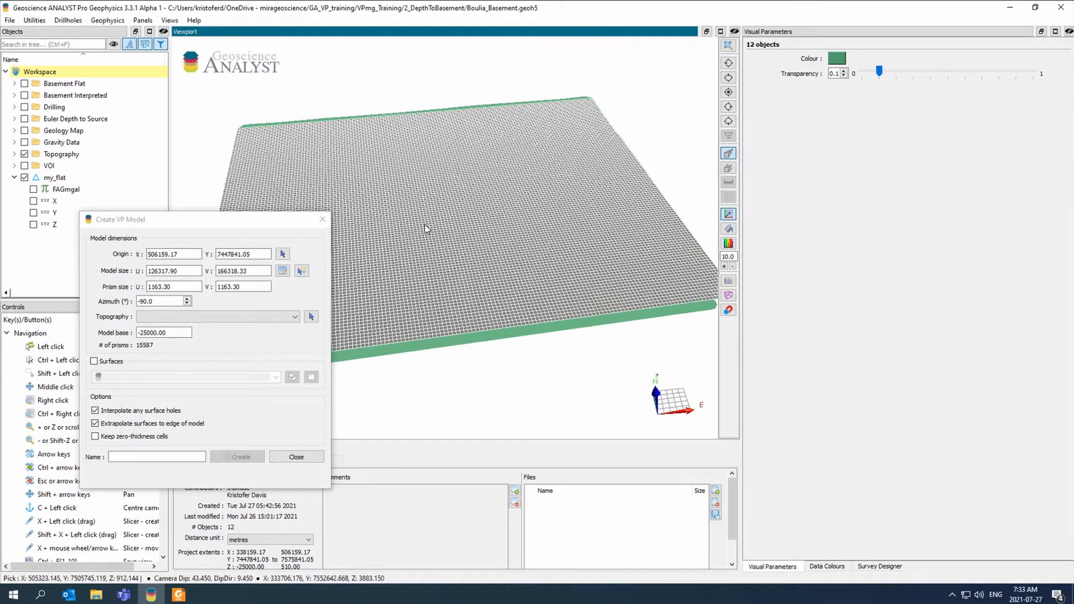
Step: Assign Topography as the VP model's topography and include my_flat as its surface
left_click(268, 317)
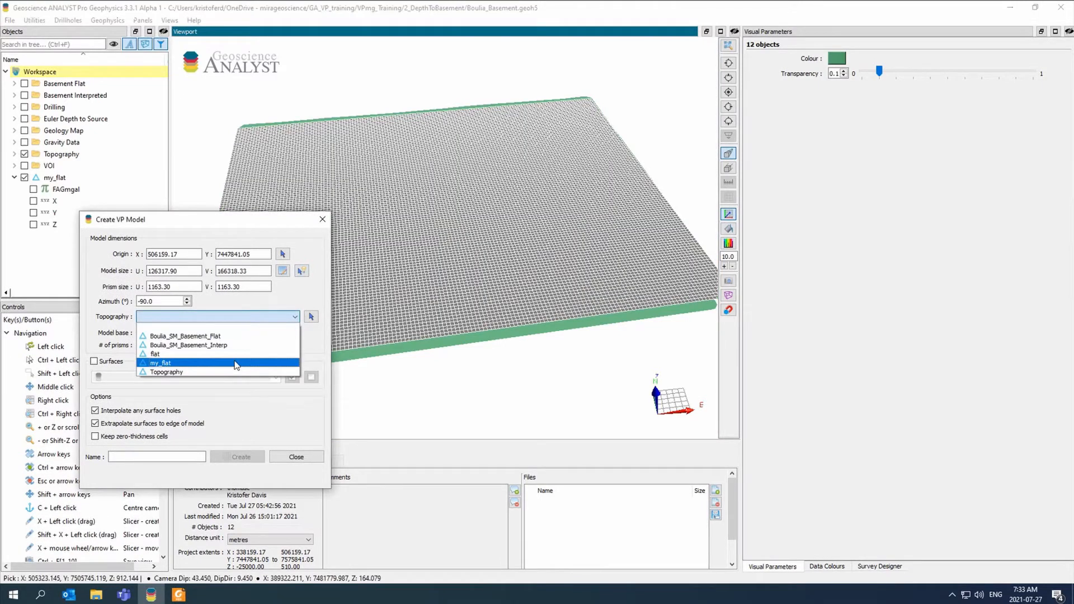
left_click(238, 372)
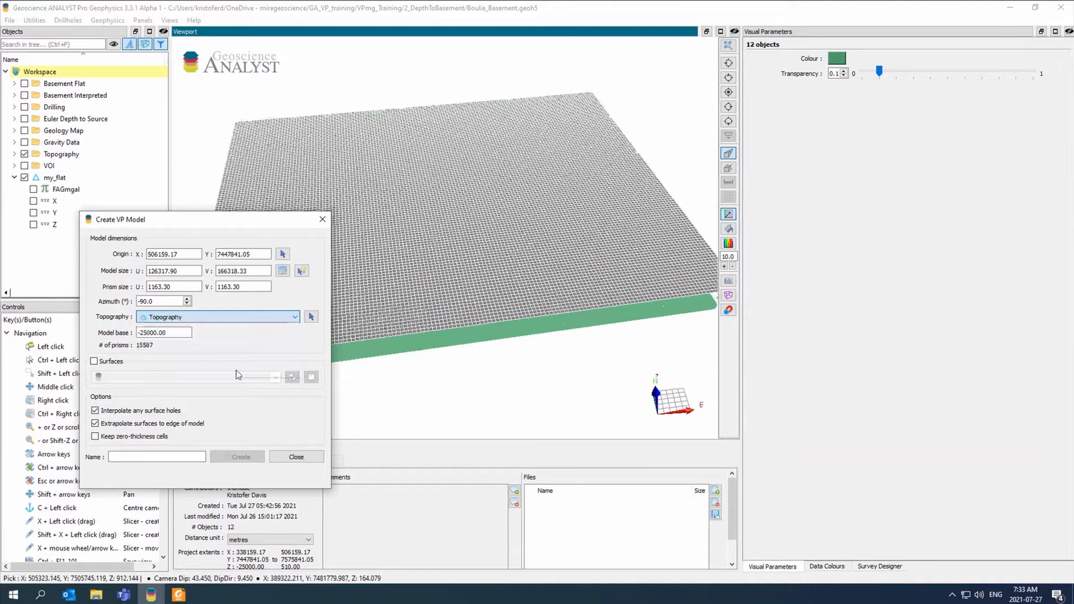
left_click(94, 361)
left_click(277, 377)
left_click(276, 378)
left_click(302, 401)
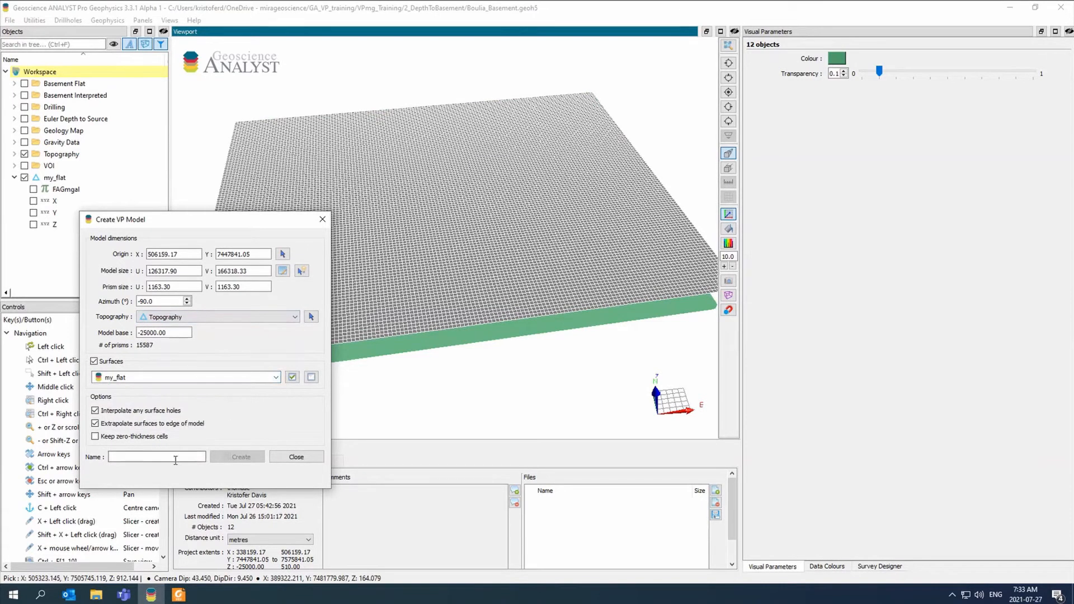
Step: Create the VP model with the name Boulia_SM_Flat and close the designer
left_click(177, 458)
type("Bou")
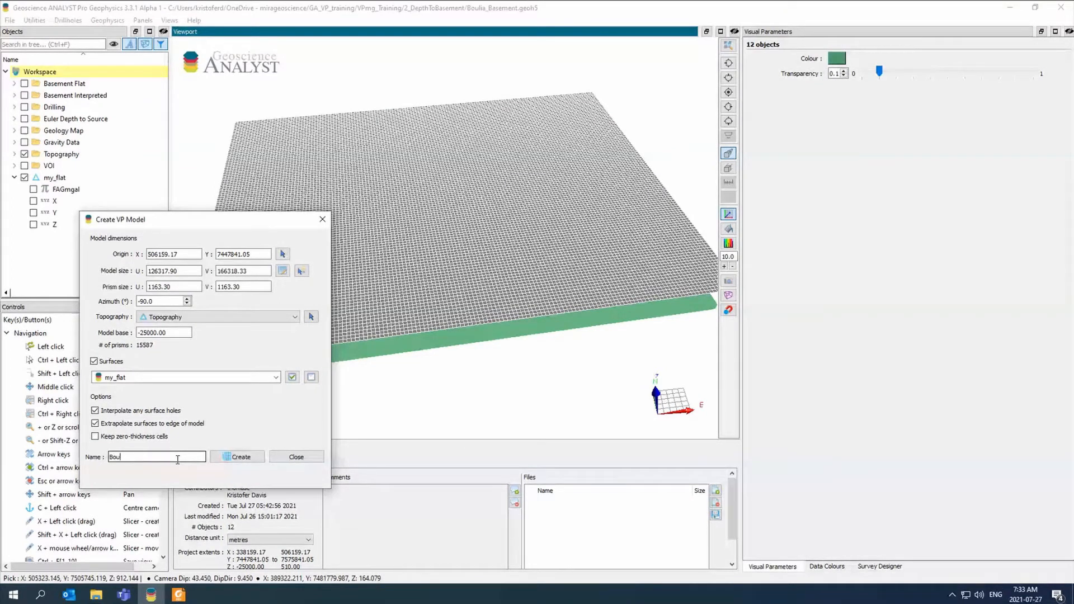
type("lia_SM_Flat")
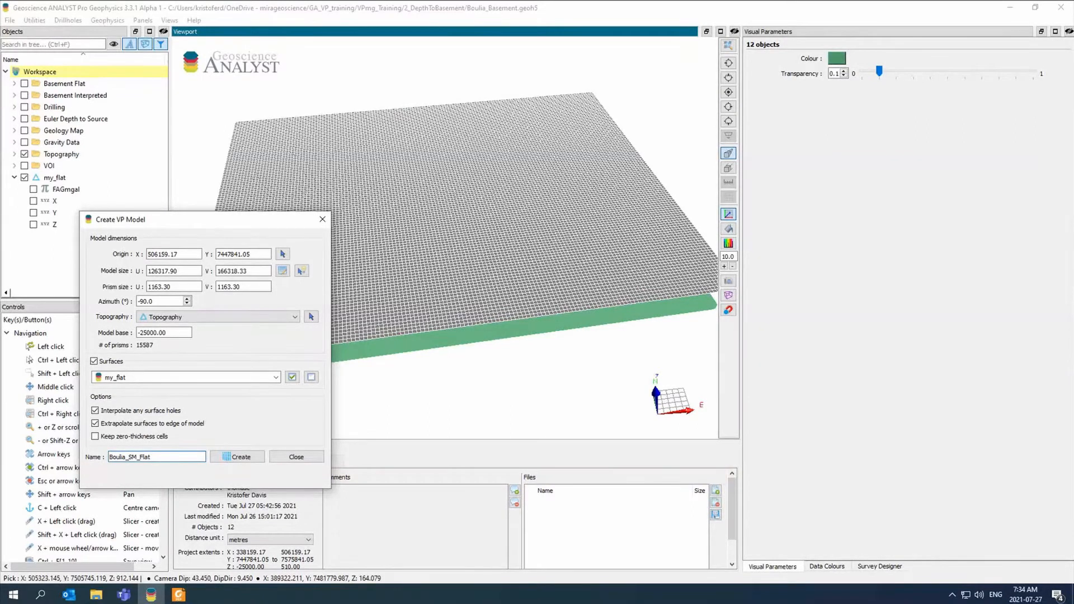
left_click(226, 461)
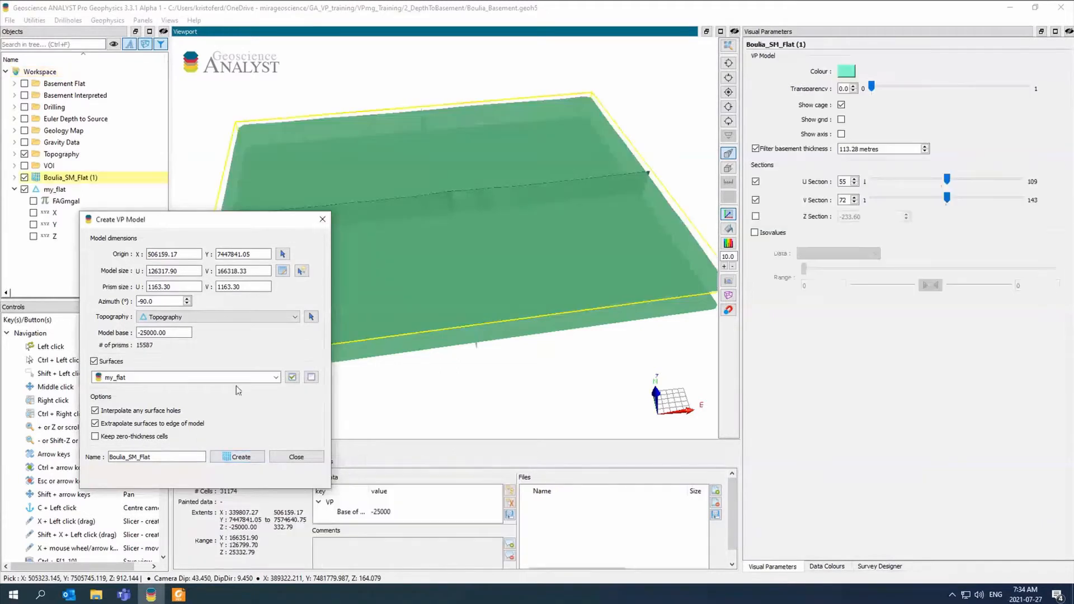
left_click(296, 458)
Step: Hide the my_flat and Topography surfaces to expose the new VP model's sections
left_click_drag(429, 265, 485, 211)
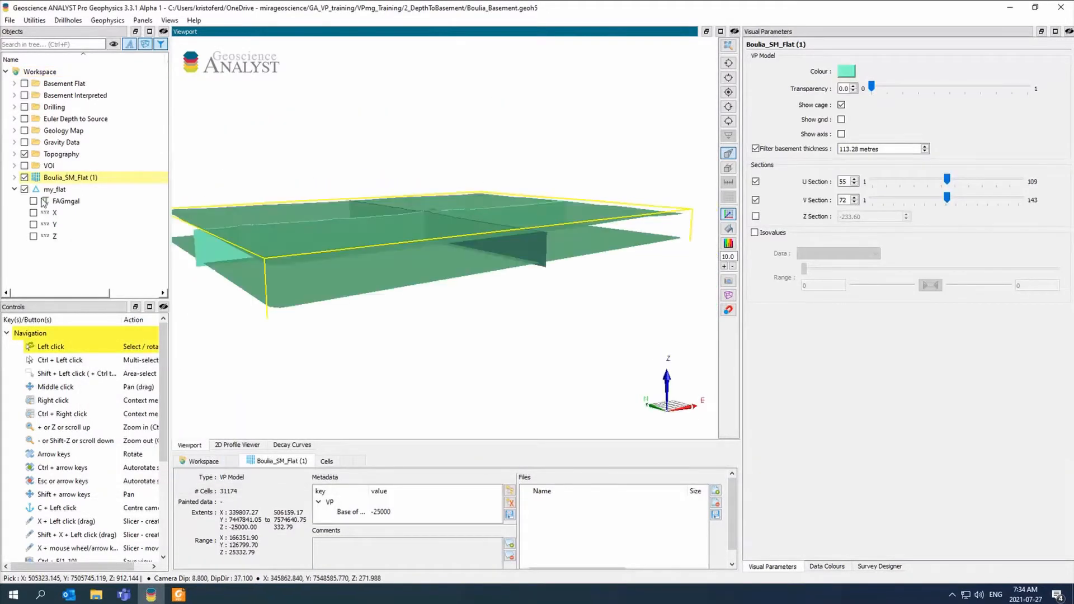
left_click(25, 189)
scroll(427, 170, "up", 4)
left_click_drag(428, 170, 484, 276)
left_click_drag(467, 218, 435, 340)
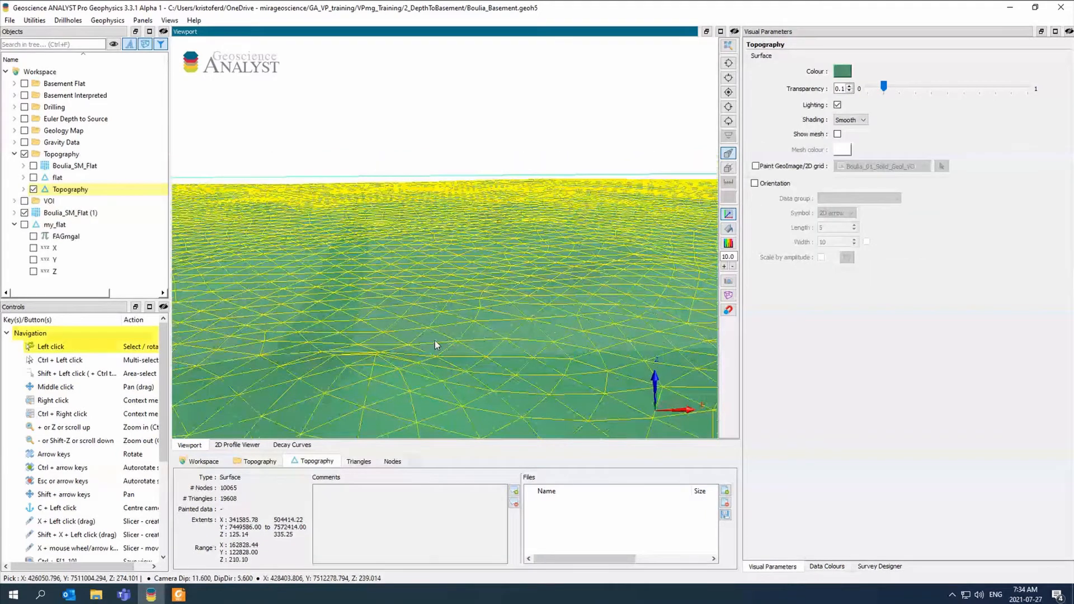
left_click(34, 189)
mouse_move(336, 313)
middle_mouse_down()
mouse_move(331, 360)
mouse_move(346, 329)
middle_mouse_up()
left_click_drag(347, 329, 452, 318)
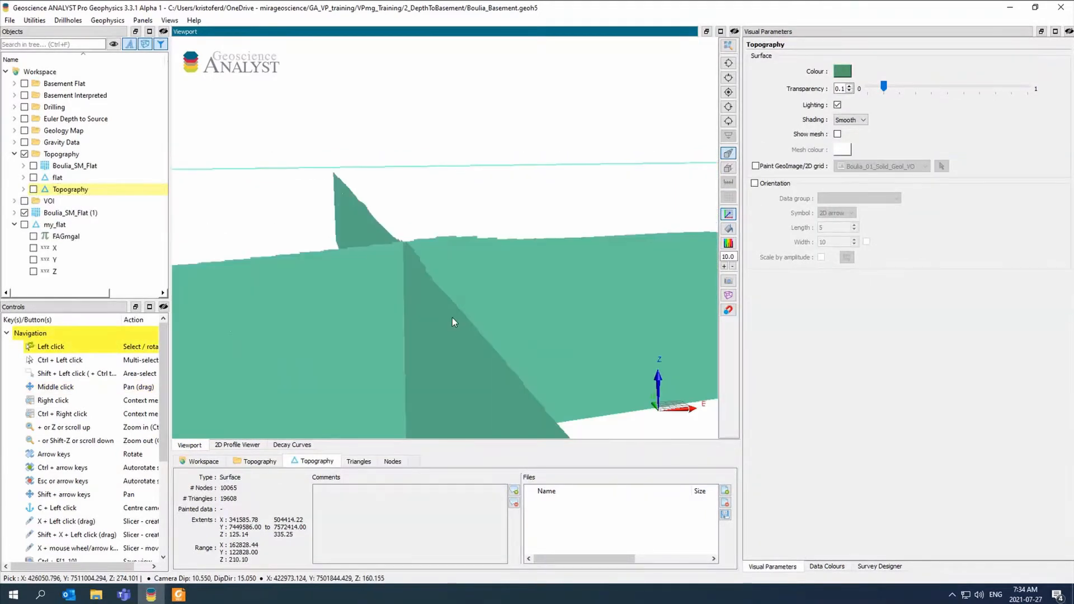
scroll(452, 317, "down", 5)
left_click_drag(443, 279, 480, 296)
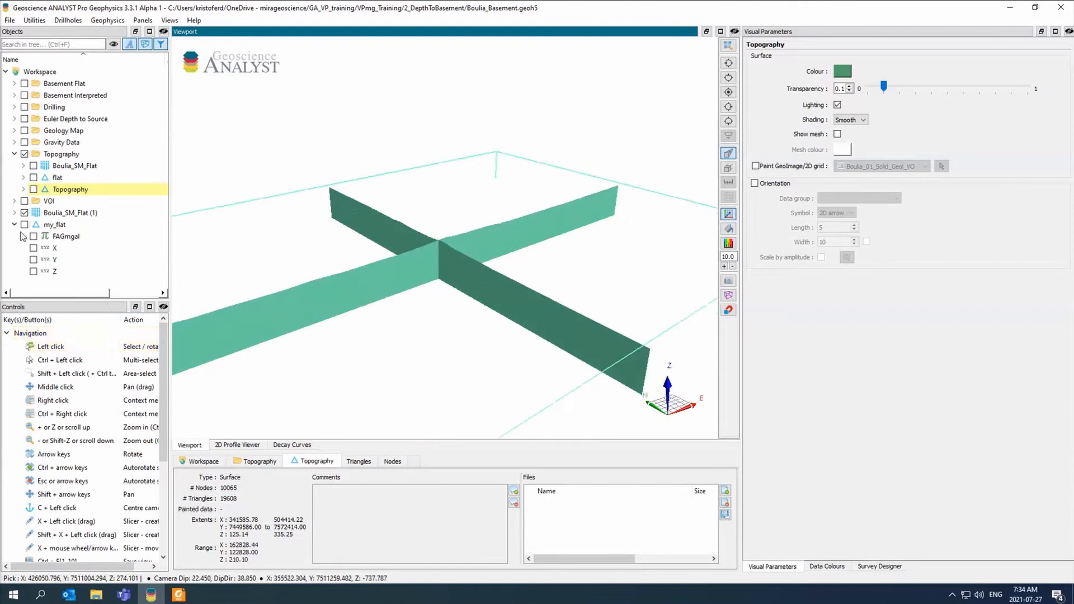
Step: Rename the my_flat class to overburden in the Unit colour table of the new VP model
left_click(14, 213)
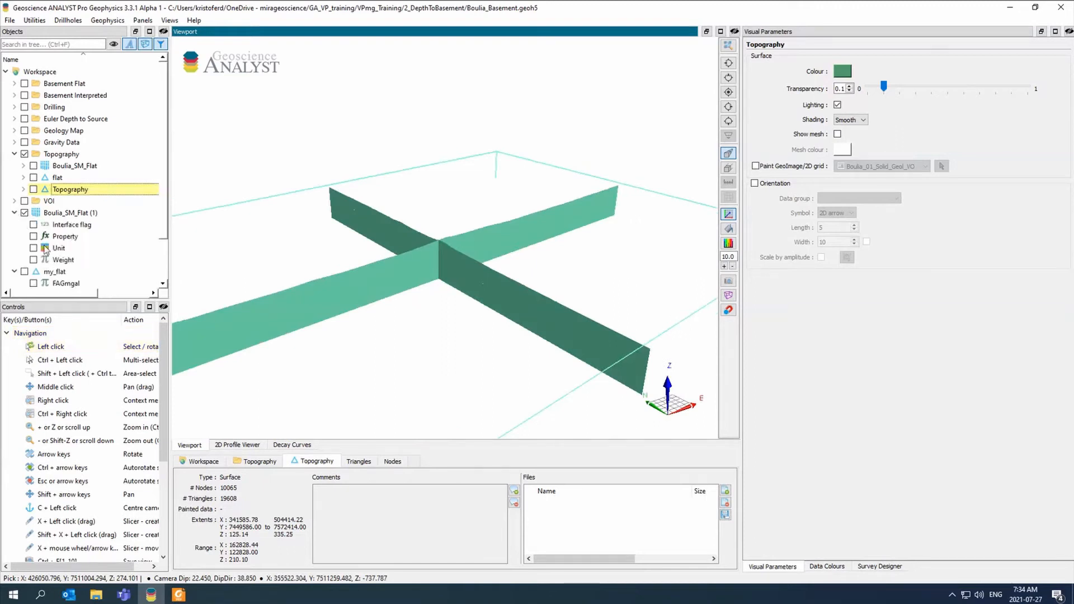
left_click(46, 248)
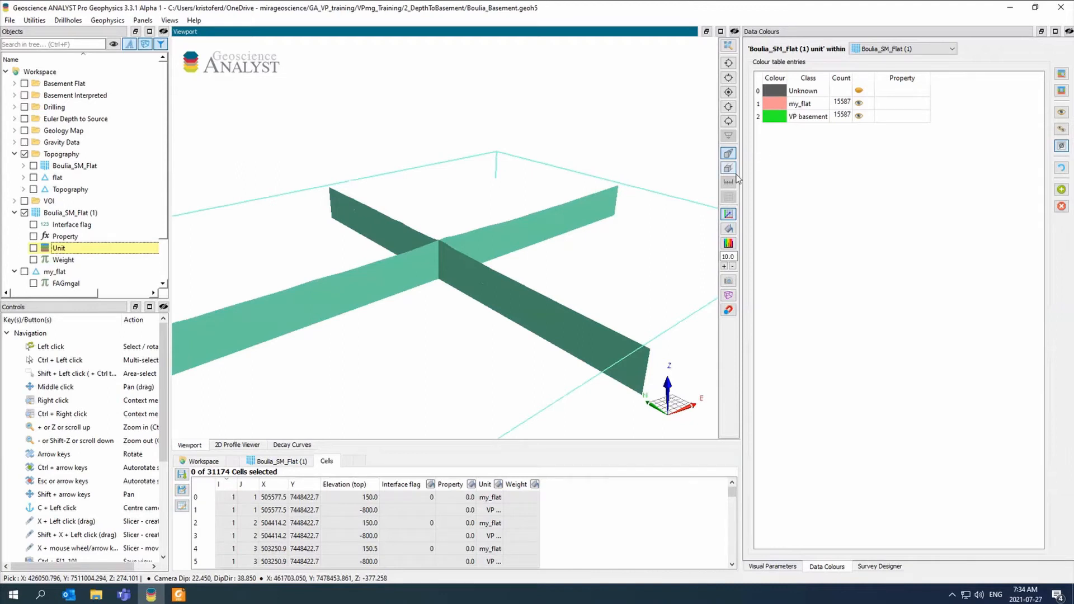
left_click_drag(742, 169, 729, 169)
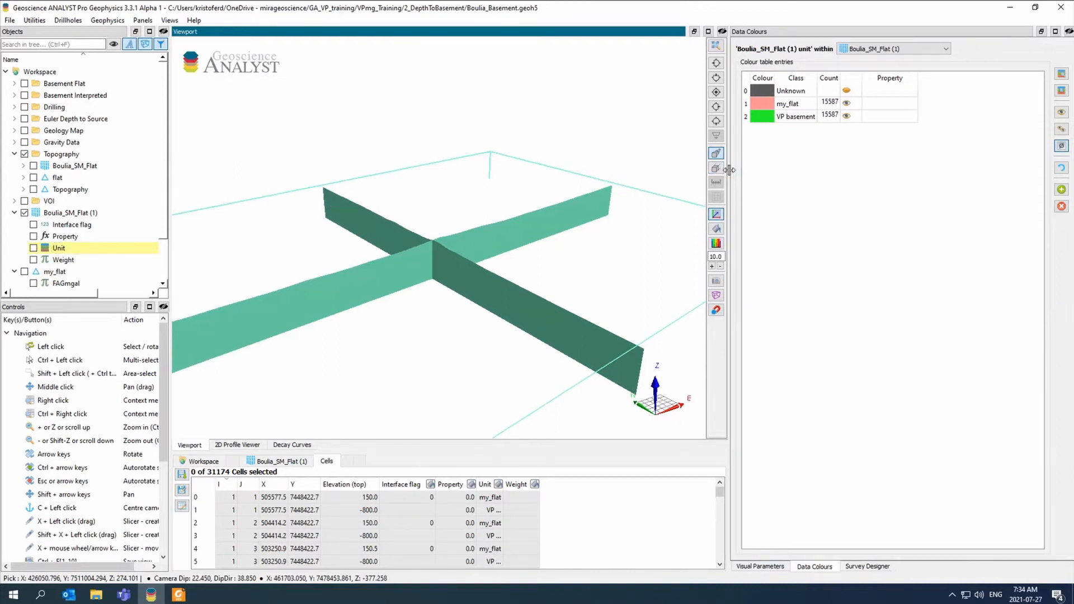
double_click(808, 104)
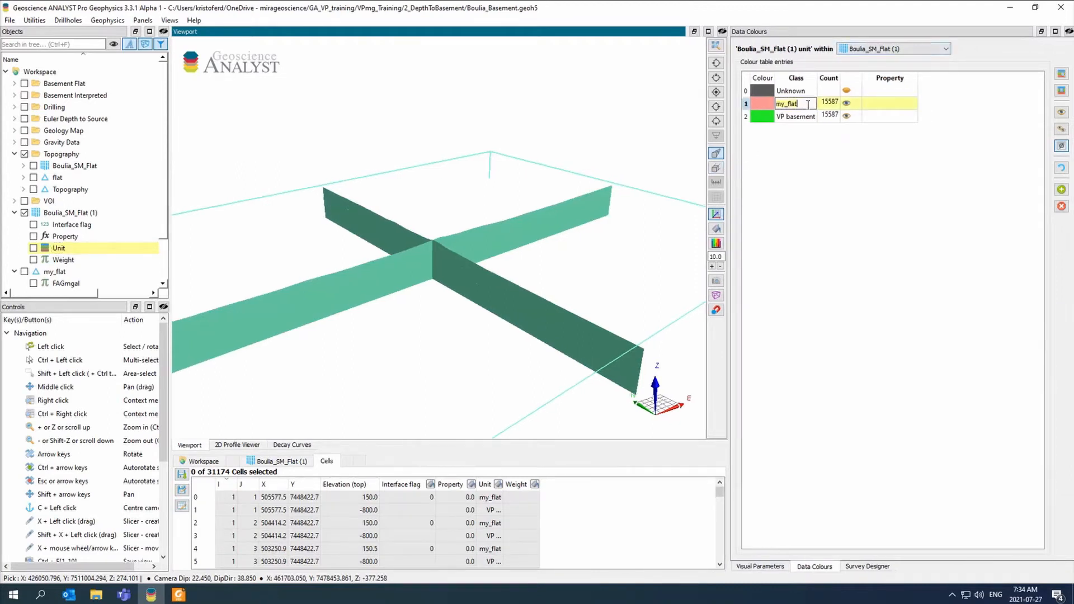
key("BackSpace")
key("BackSpace")
key("BackSpace")
key("BackSpace")
key("BackSpace")
key("BackSpace")
key("BackSpace")
type("overburden")
Step: Set the Property value to 2.4 for overburden and 2.75 for VP basement
left_click(902, 105)
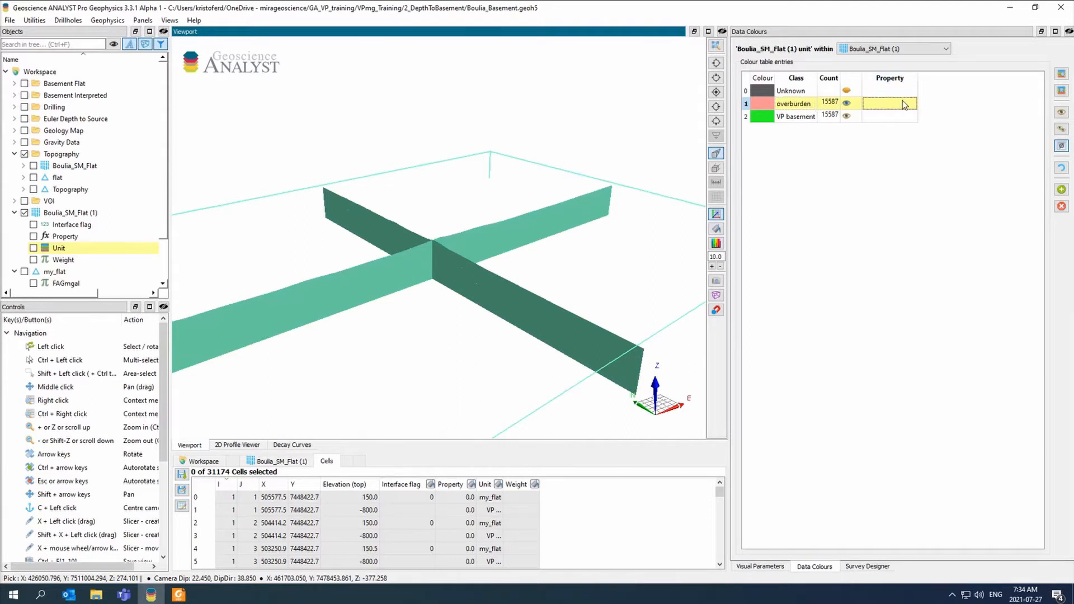
type("2.4")
left_click(897, 117)
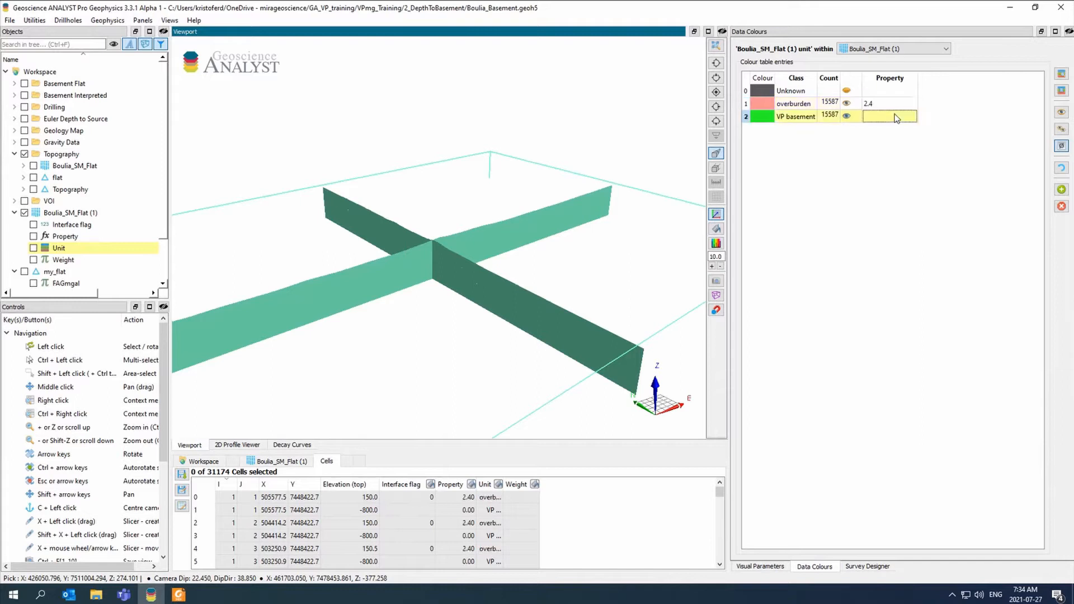
type("2.75")
key("Return")
Step: Add two columns named Lower and Upper to the Unit colour table
left_click(1062, 189)
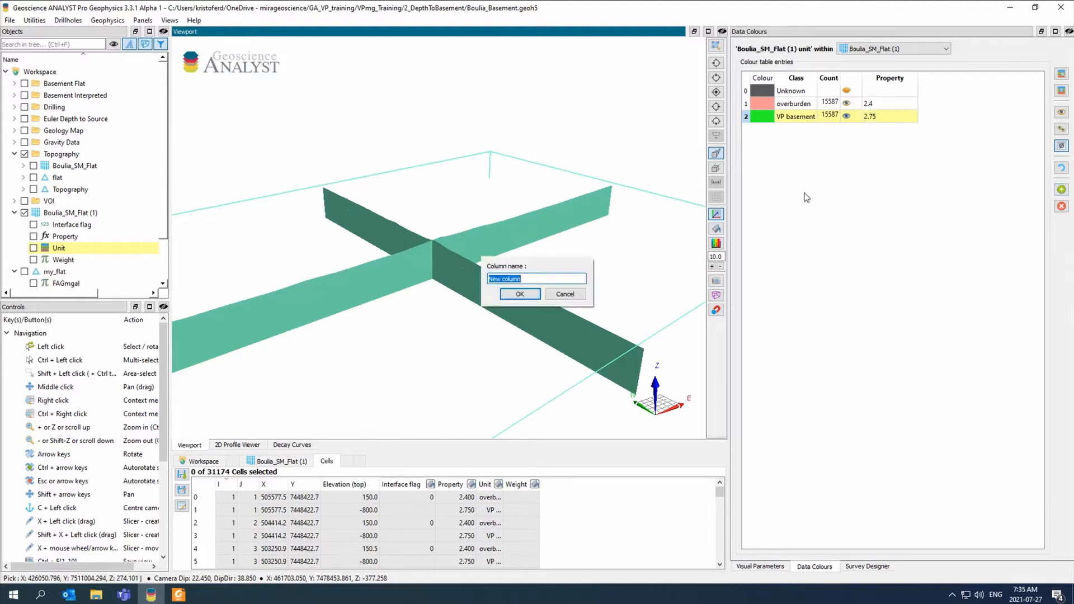
type("Lower")
key("Return")
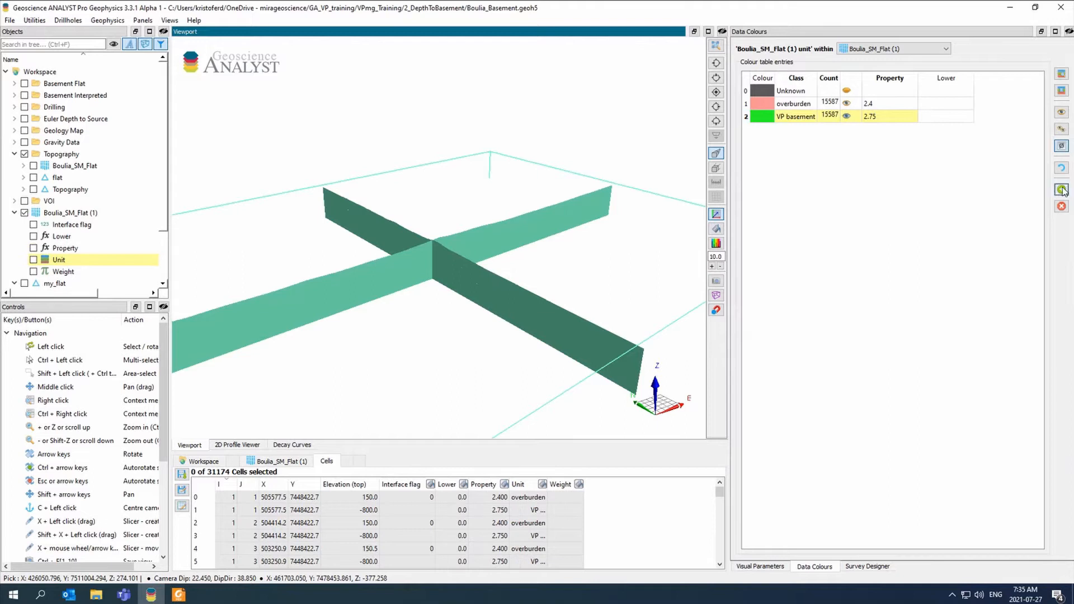
left_click(1062, 189)
type("Upper")
key("Return")
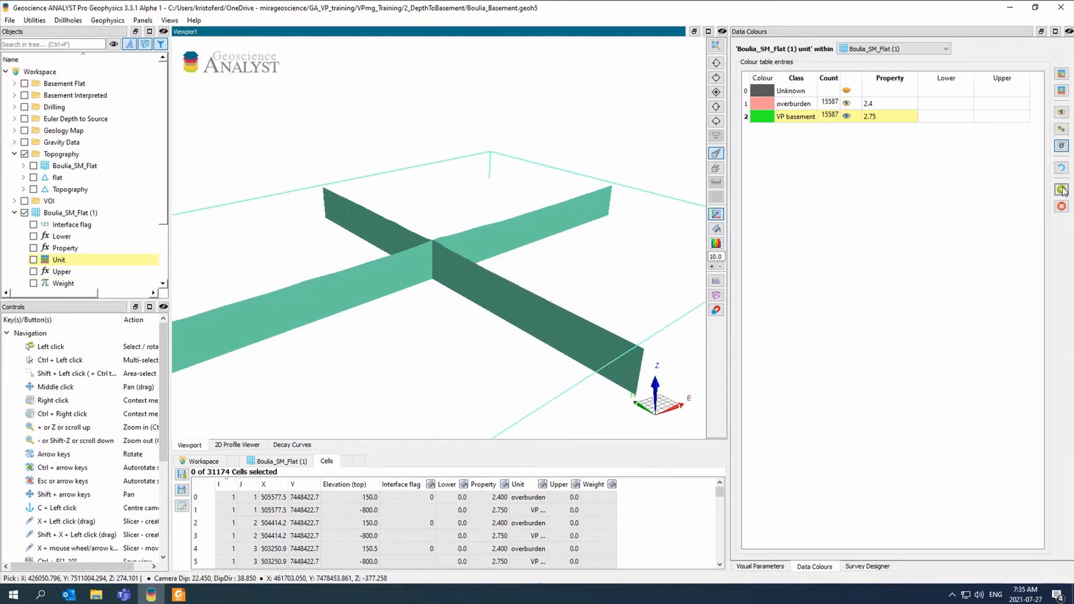
Step: Set the Lower bound to 1.9 for overburden and 2.25 for VP basement
left_click(956, 105)
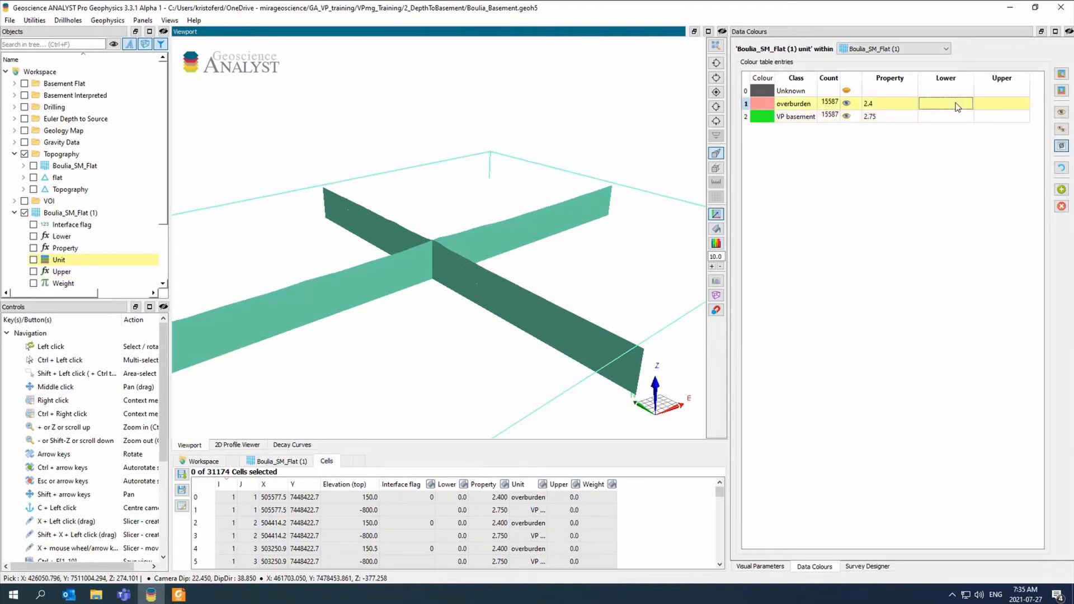
type("1.9")
key("Return")
type("2")
key("BackSpace")
type("1.9")
key("Return")
type("2.25")
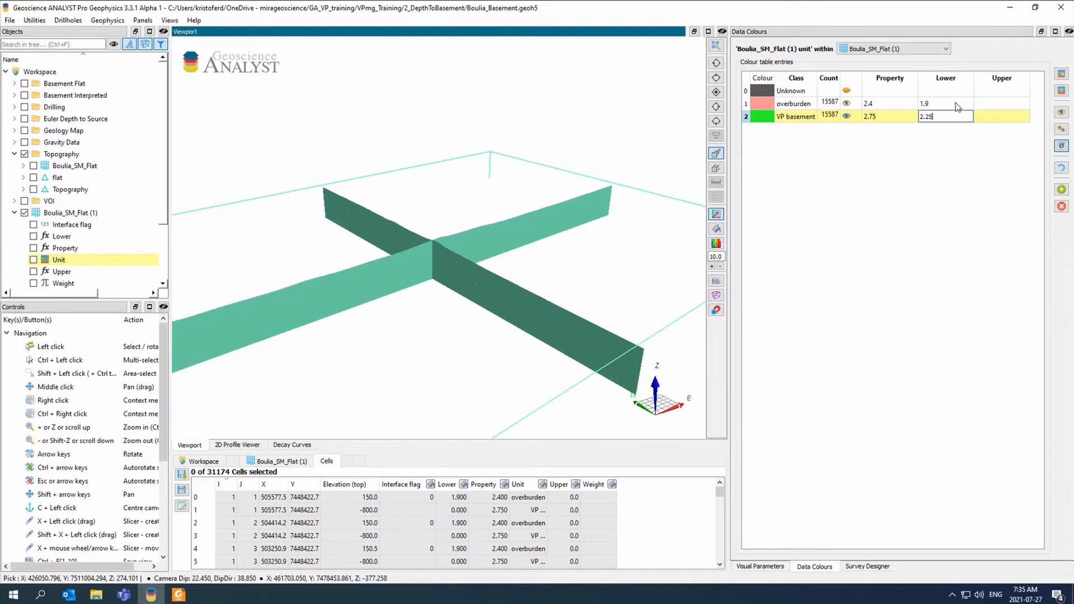
Step: Set the Upper bound to 3.25 for VP basement and 2.9 for overburden
left_click(995, 114)
type("3")
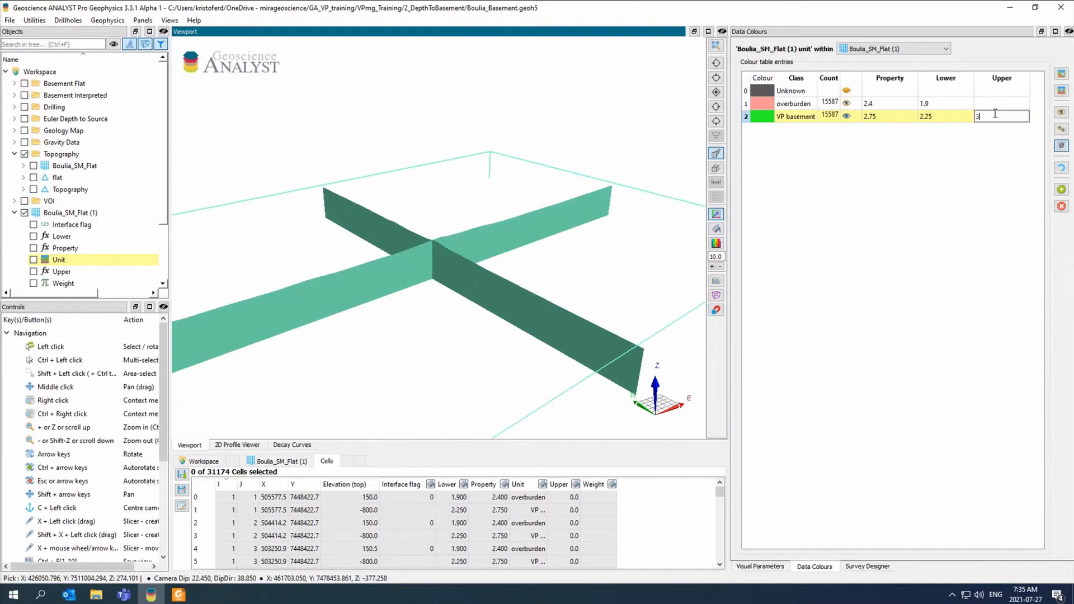
type(".25")
left_click(1000, 105)
type("2.9")
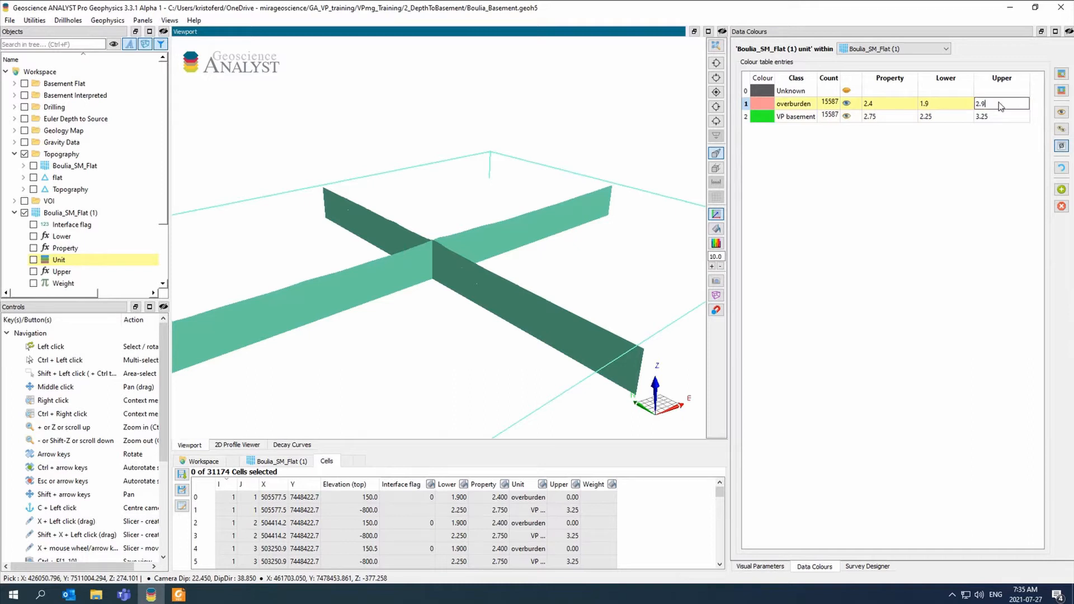
key("Return")
Step: Display the Unit property on the new VP model's sections and inspect its layers from the side
left_click_drag(508, 144, 213, 191)
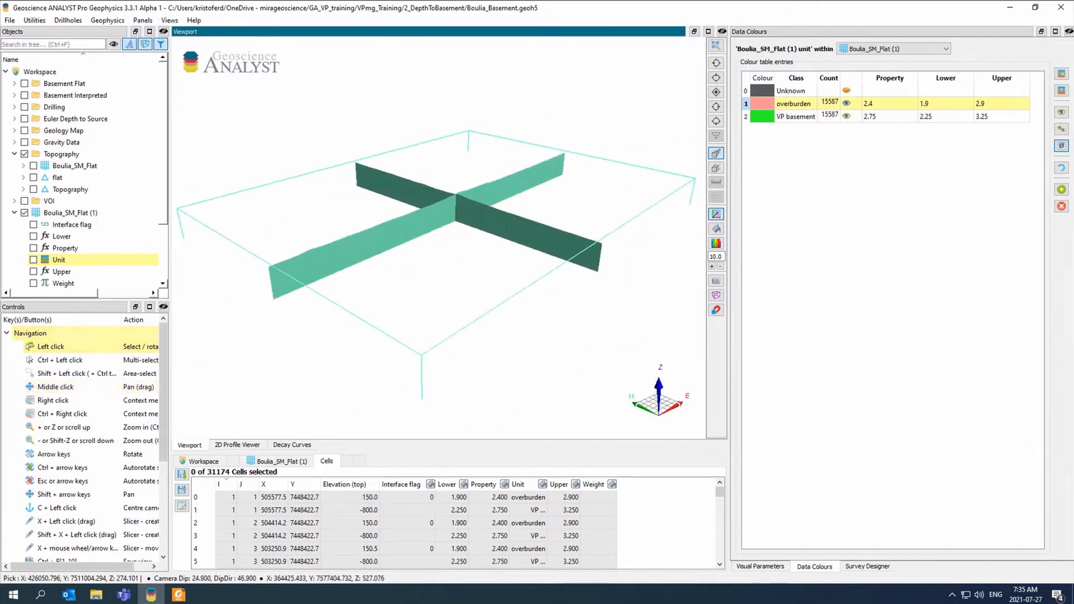
left_click_drag(475, 285, 405, 256)
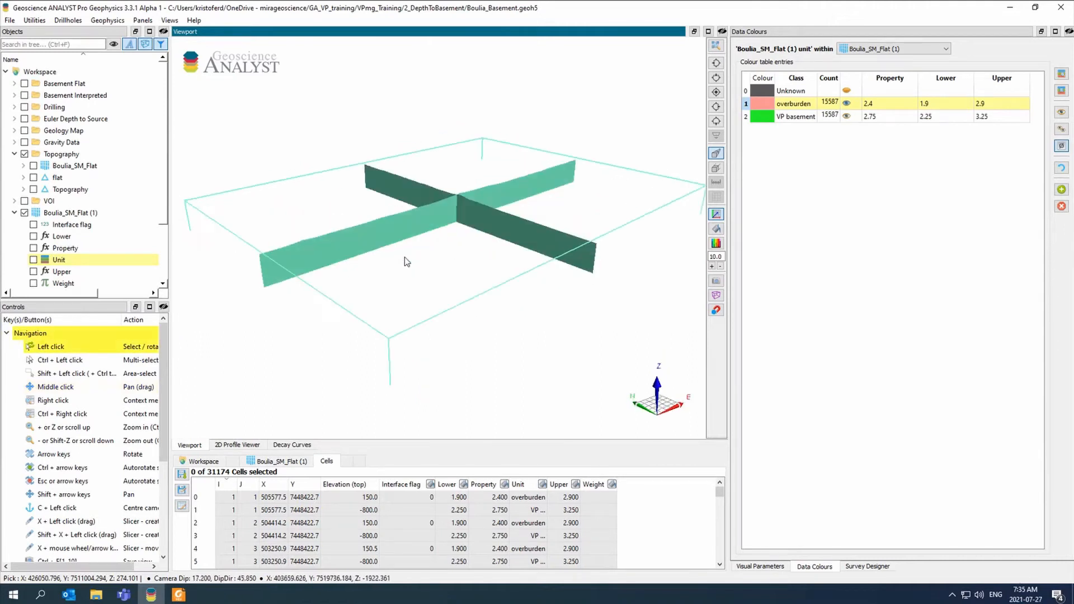
scroll(137, 244, "down", 2)
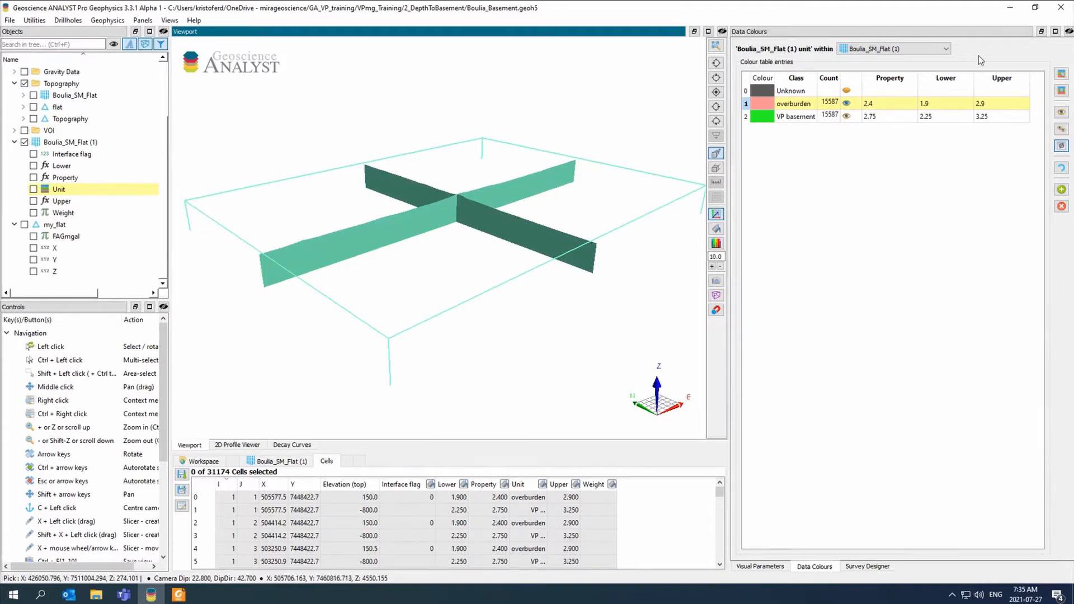
left_click(34, 190)
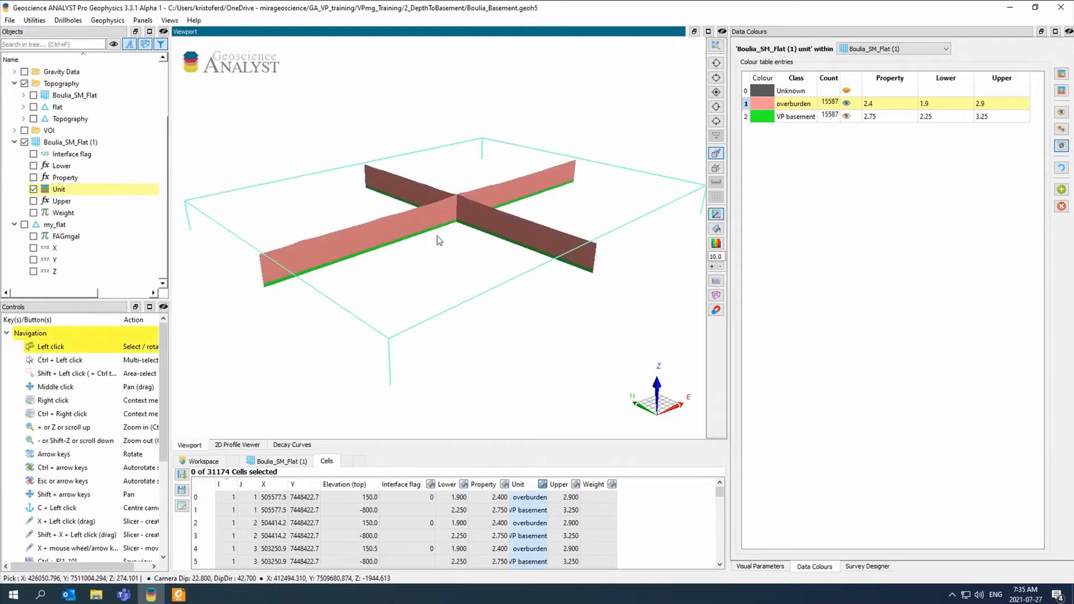
left_click_drag(438, 236, 429, 232)
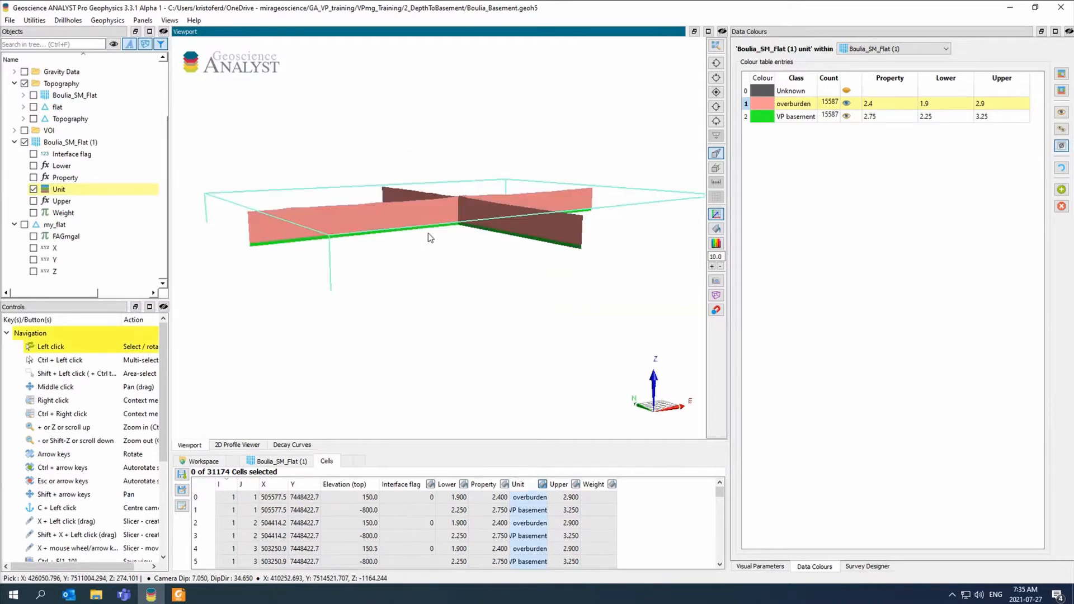
Step: Inspect the VP model sections coloured by the Lower, Property and Upper values, finishing with the Unit display
left_click(33, 166)
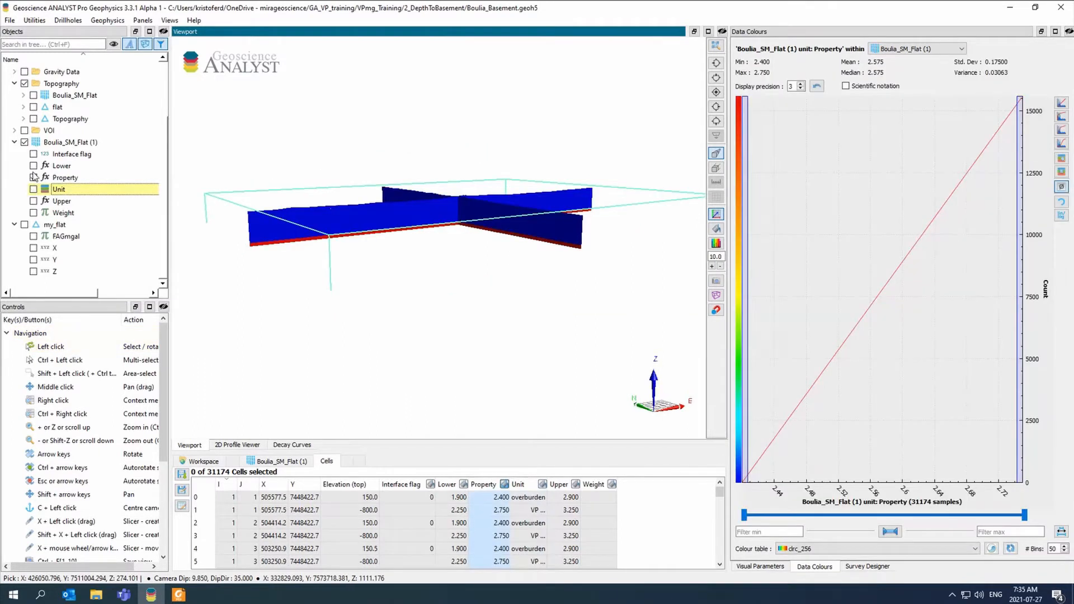
scroll(259, 226, "up", 5)
left_click(34, 201)
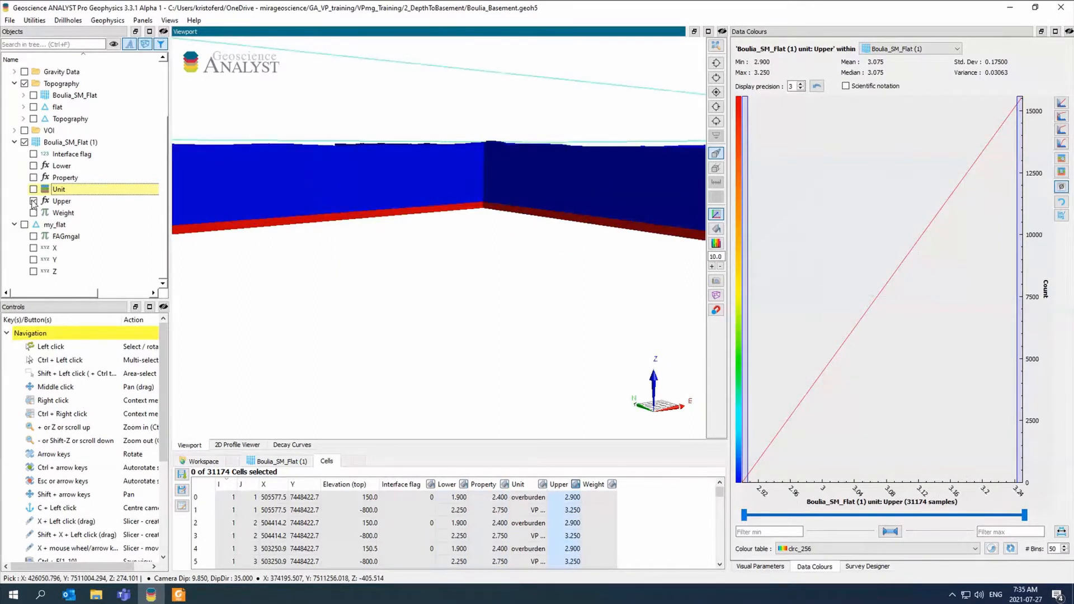
left_click(34, 189)
scroll(392, 224, "down", 5)
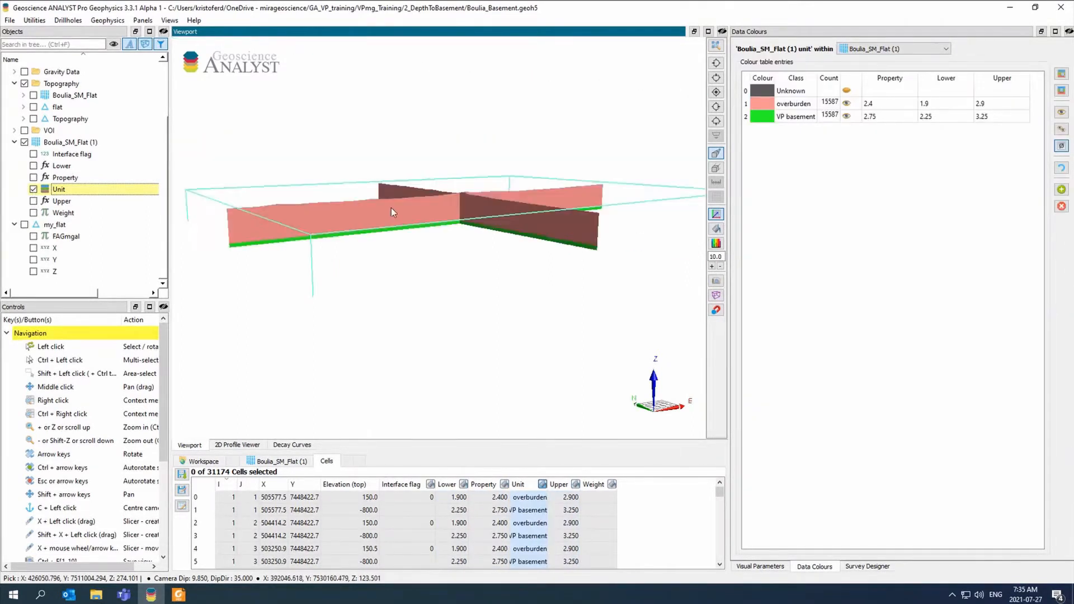
left_click_drag(392, 218, 411, 238)
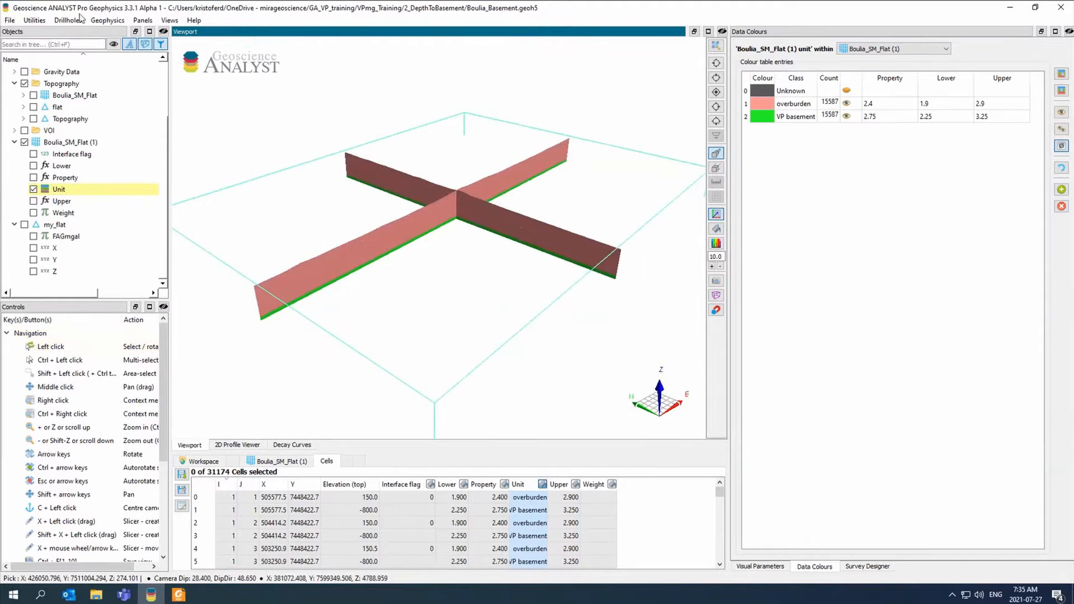
left_click_drag(414, 227, 342, 271)
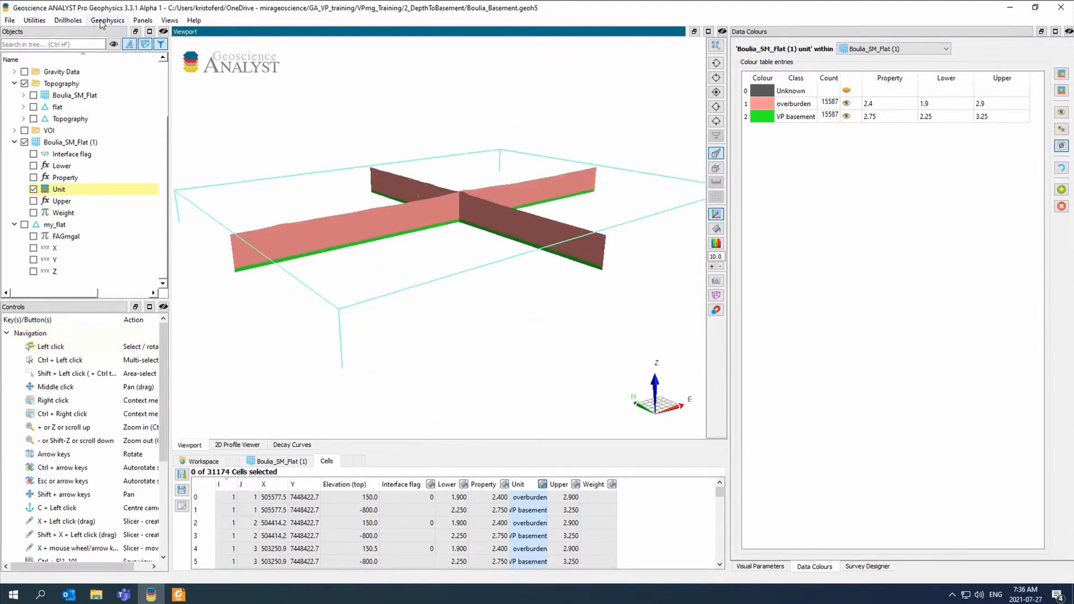
Step: Start a gravity Geometry Inversion with Boulia_Gravity as the observation points and FAGmgal as the data
left_click(103, 21)
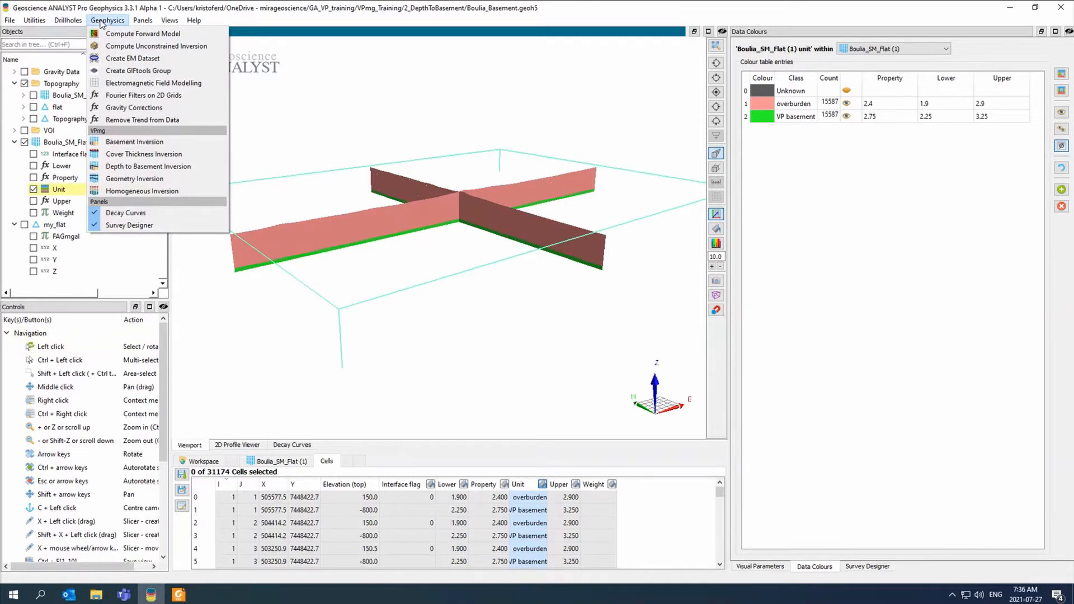
left_click(220, 178)
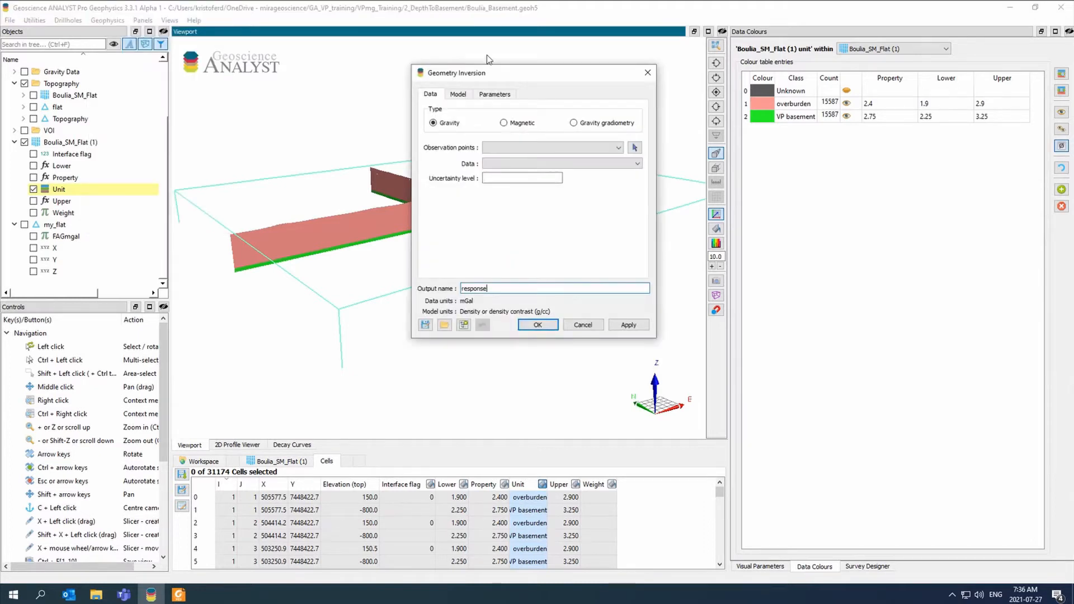
left_click_drag(495, 73, 455, 83)
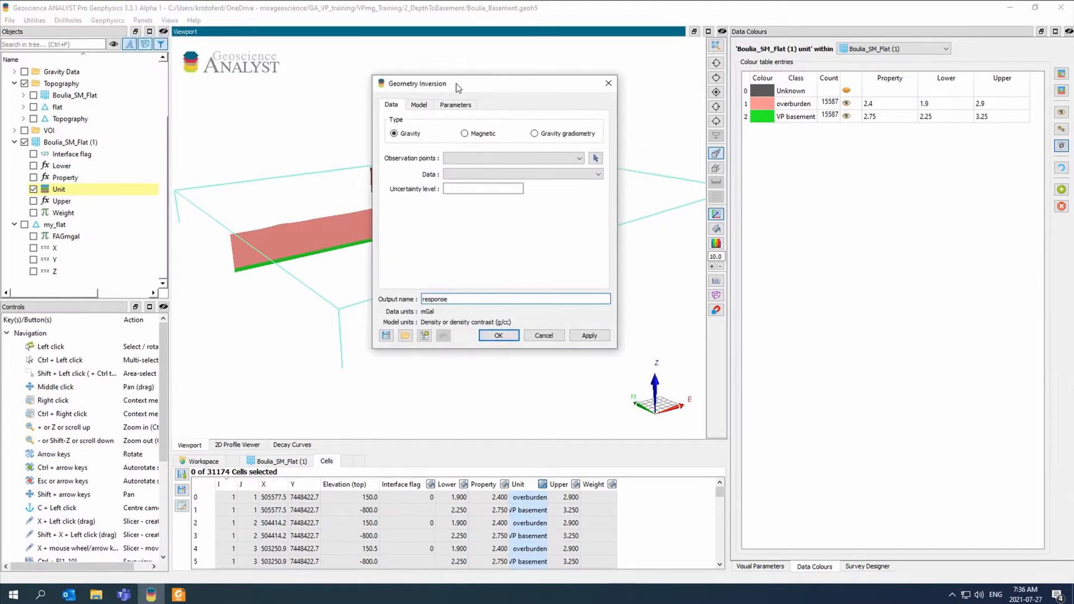
left_click(498, 159)
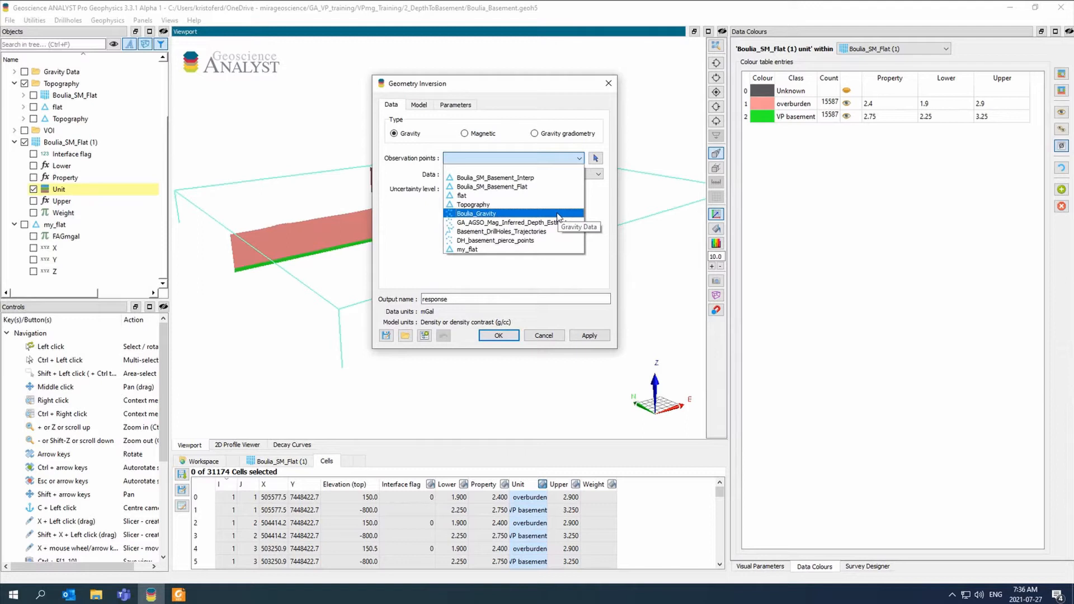
left_click(558, 215)
left_click(521, 177)
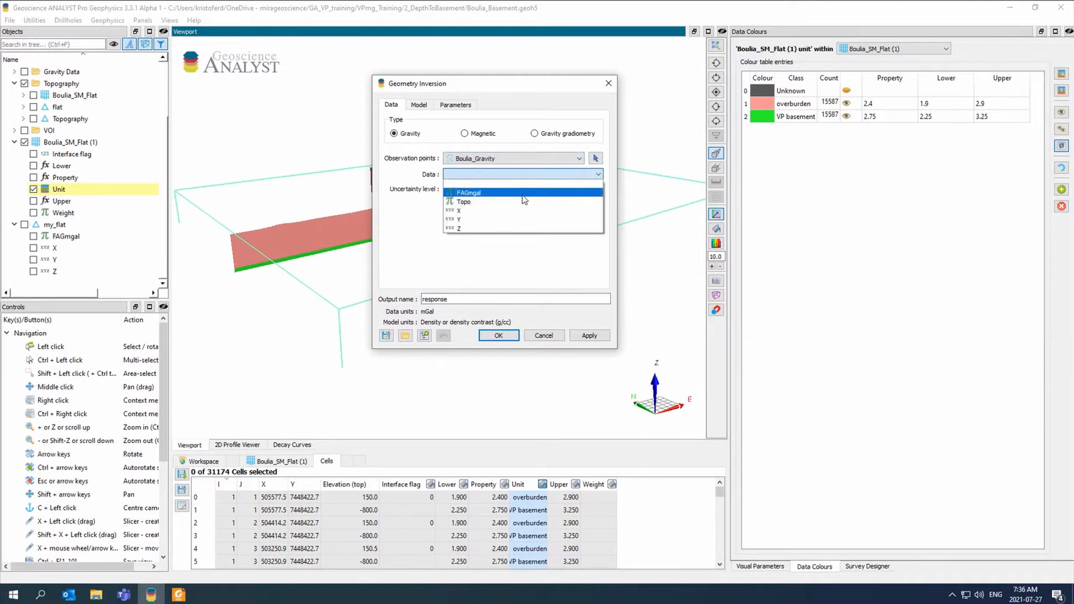
left_click(522, 194)
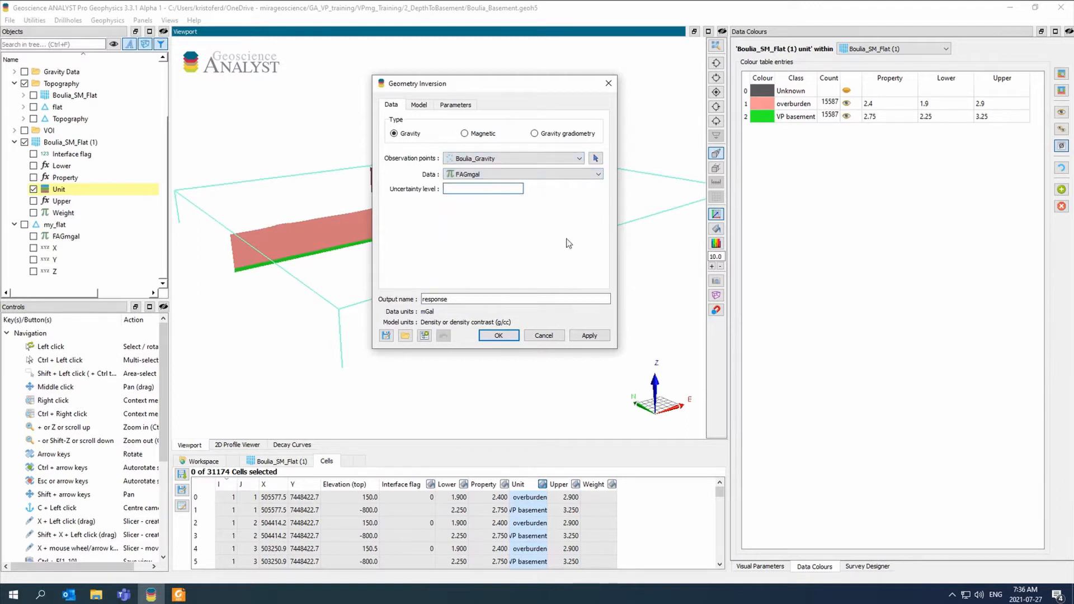
Step: Set the inversion's uncertainty level to 0.5 and name the output Boulia_GM_Flat
type("0.5")
left_click_drag(488, 294, 410, 303)
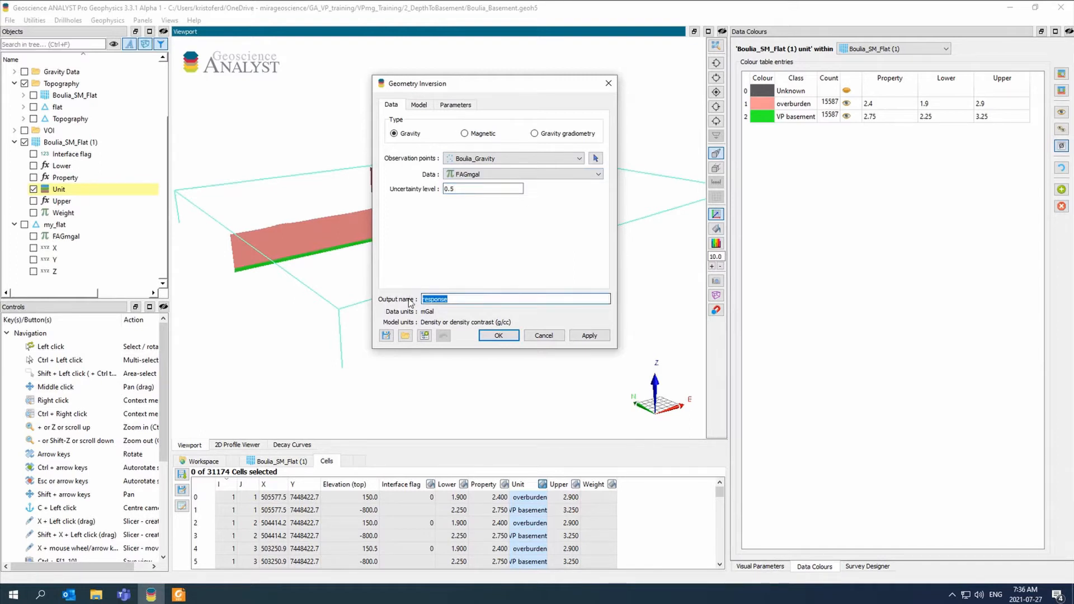
type("Boulia_GM_Flat")
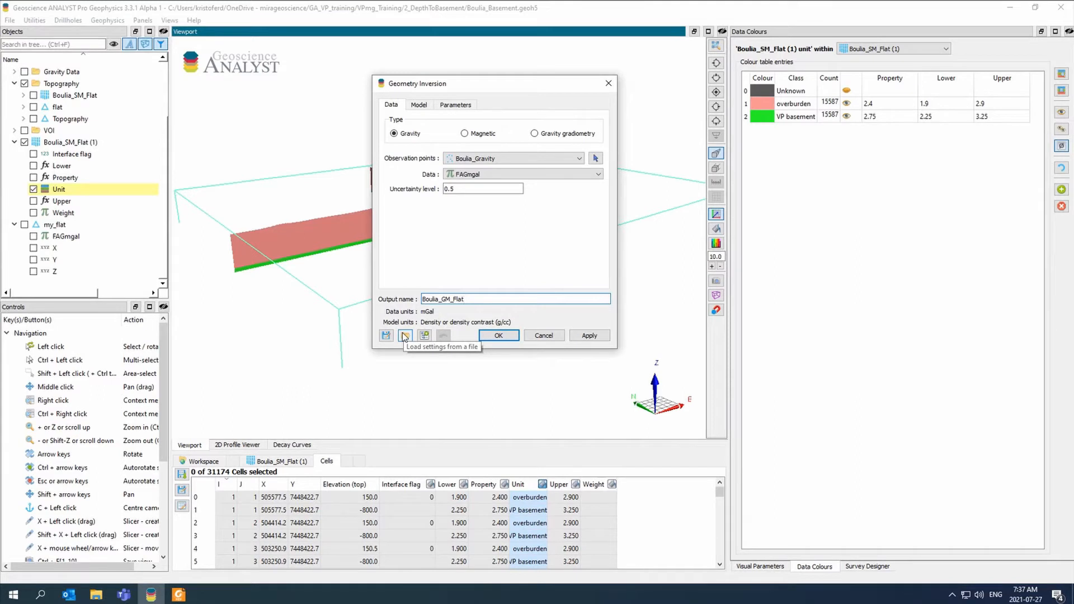
left_click(405, 336)
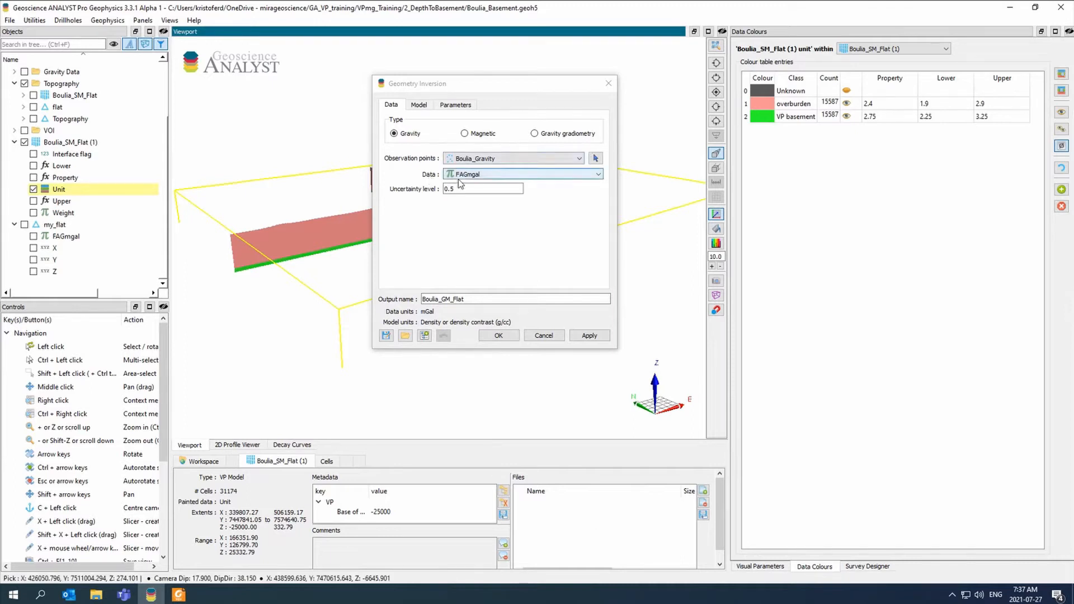
Step: Review the model and parameter options of the Homogeneous Inversion for comparison, and close it without running
left_click(110, 21)
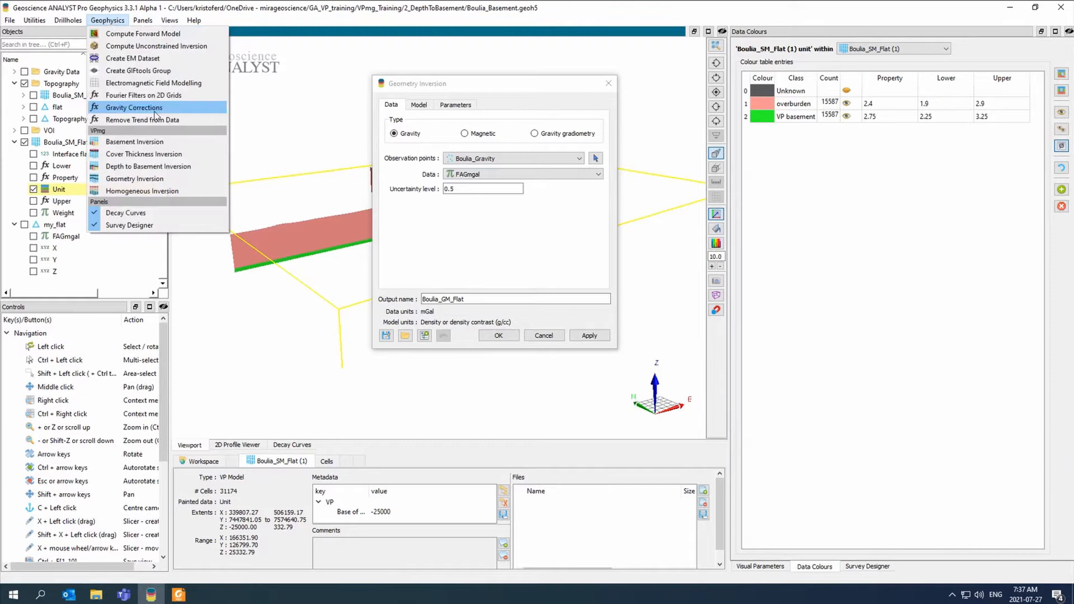
left_click(180, 191)
left_click_drag(467, 84, 201, 85)
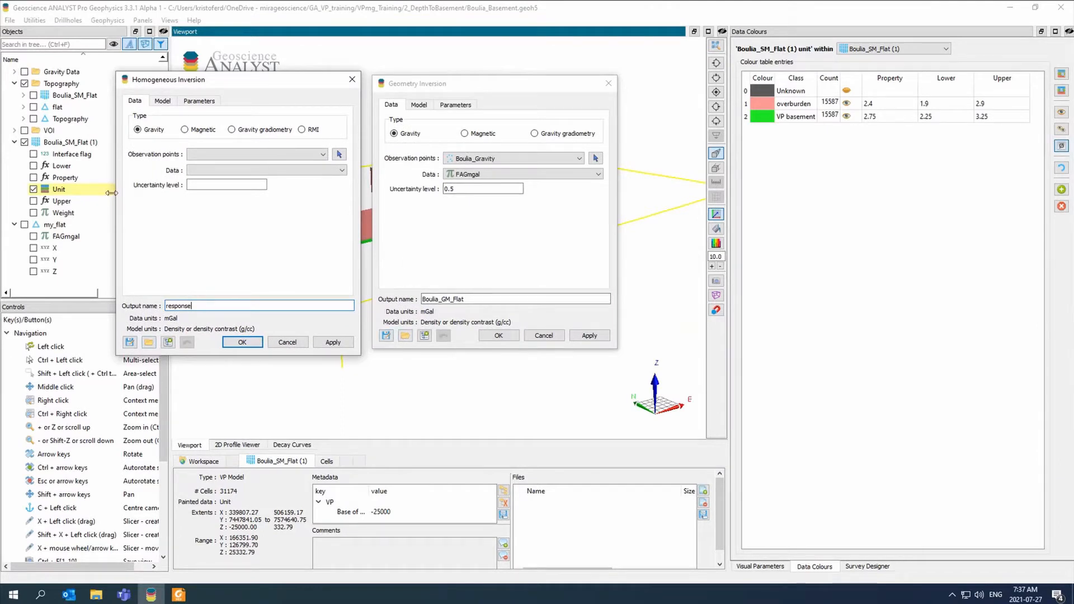
left_click(167, 101)
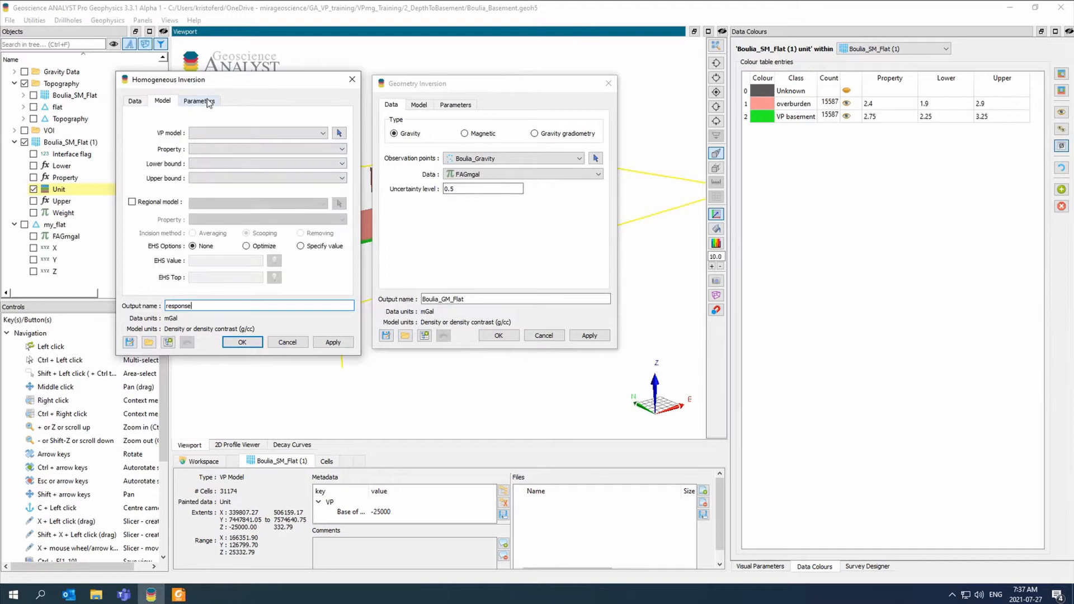
left_click(207, 101)
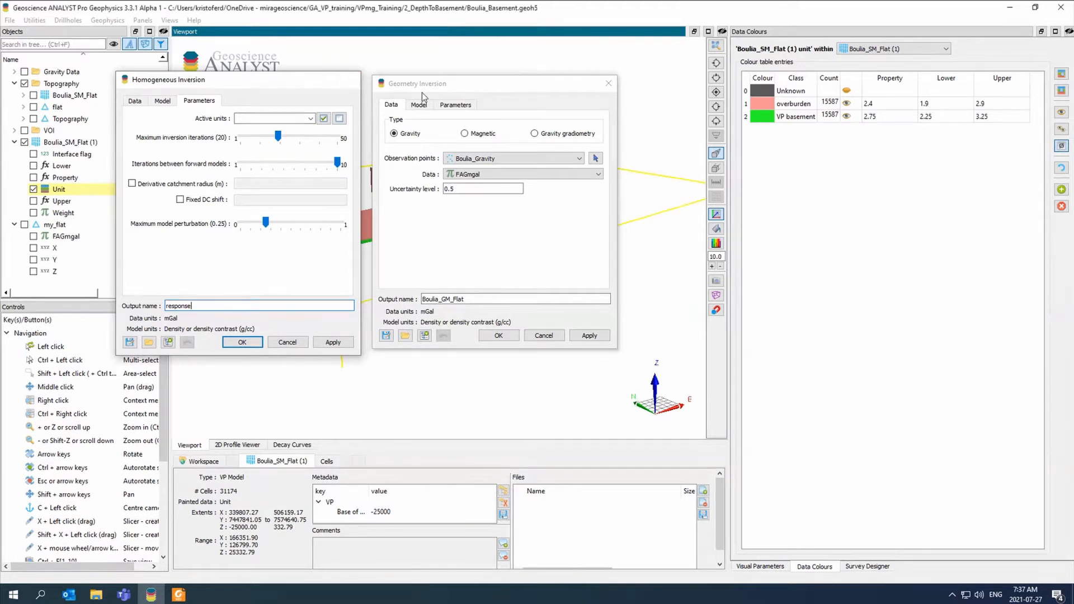
left_click(351, 79)
Step: Assign Boulia_SM_Flat (1) as the Geometry Inversion's VP model and use its Property values
left_click_drag(572, 83, 371, 99)
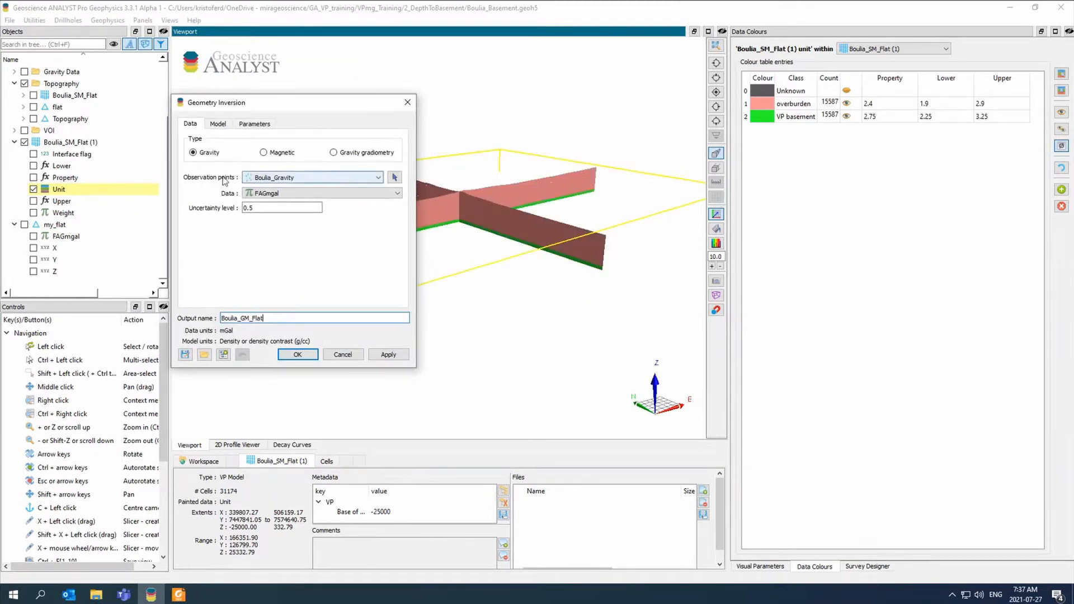
left_click(218, 124)
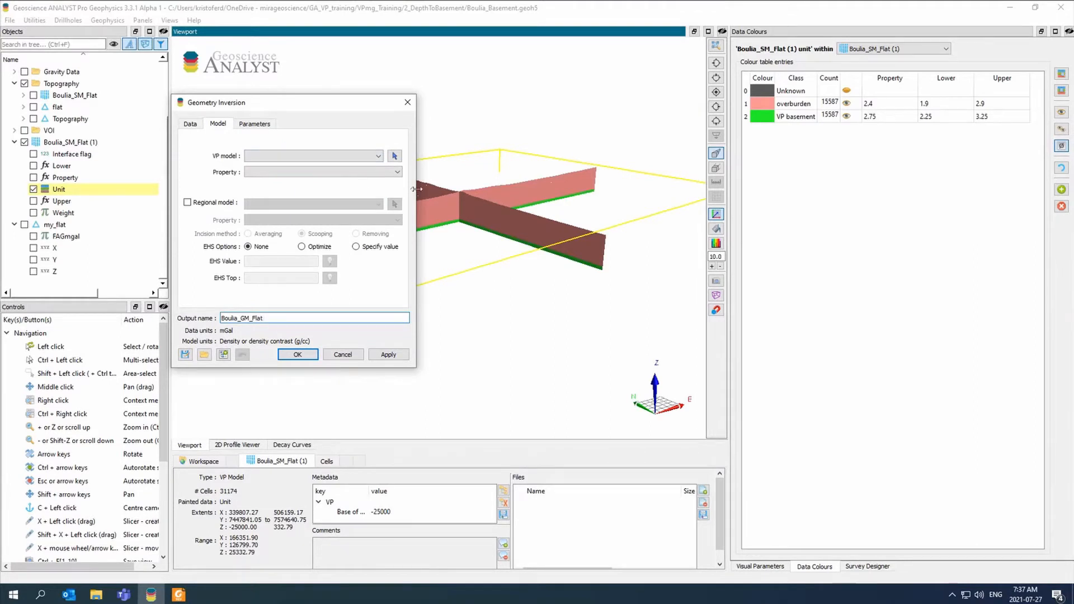
left_click(348, 156)
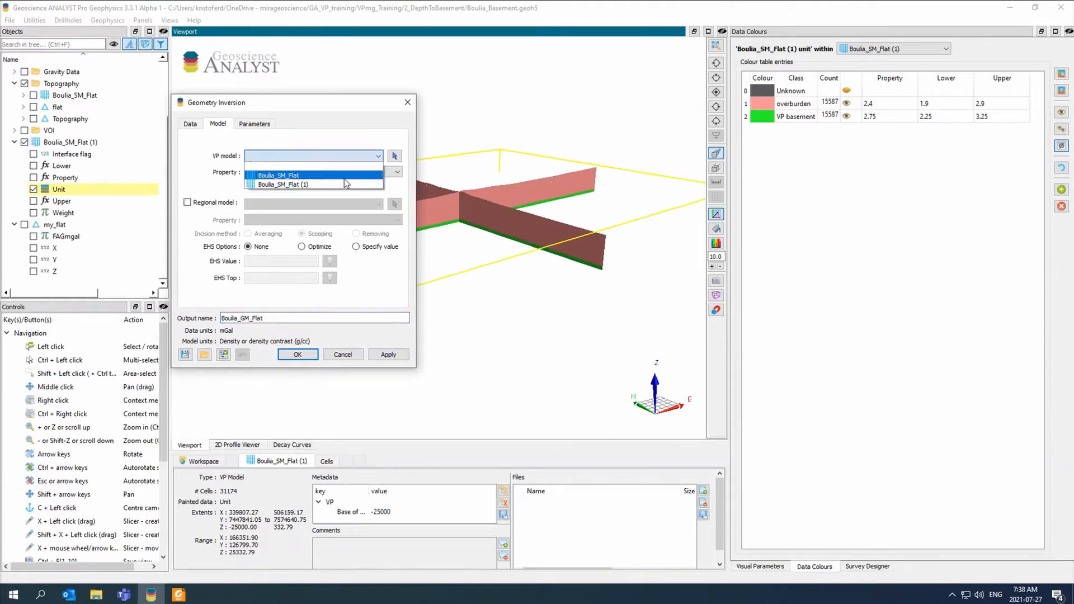
left_click(344, 177)
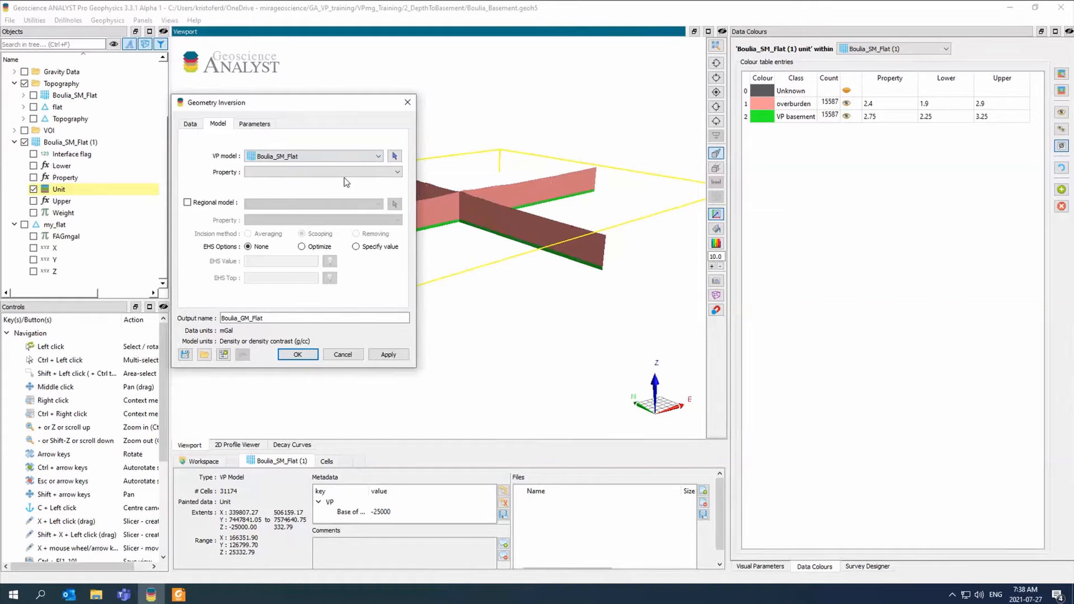
left_click(318, 156)
left_click(312, 183)
left_click(284, 171)
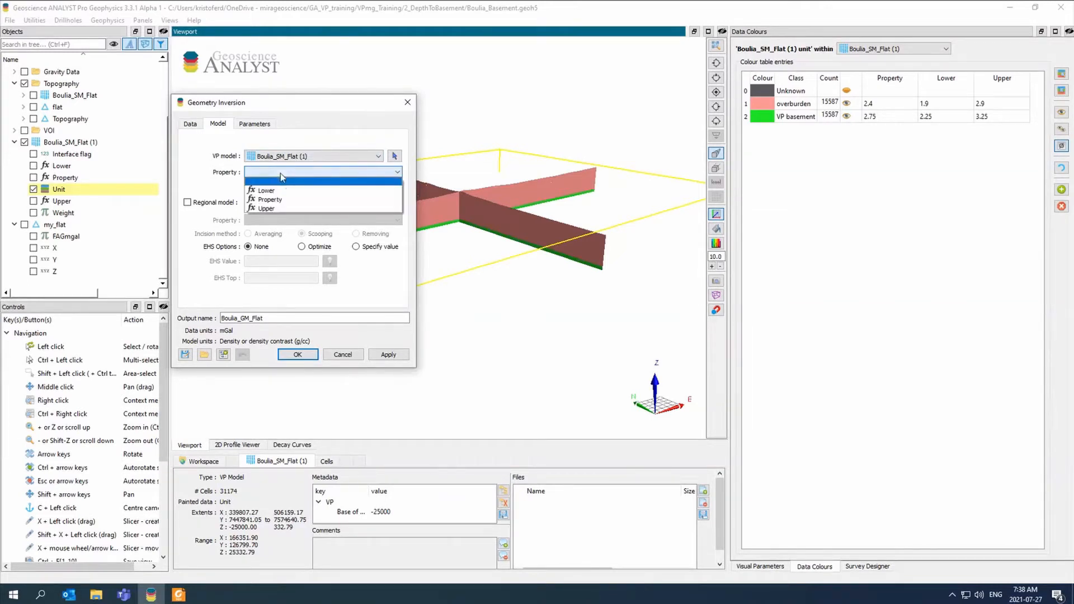
left_click(322, 196)
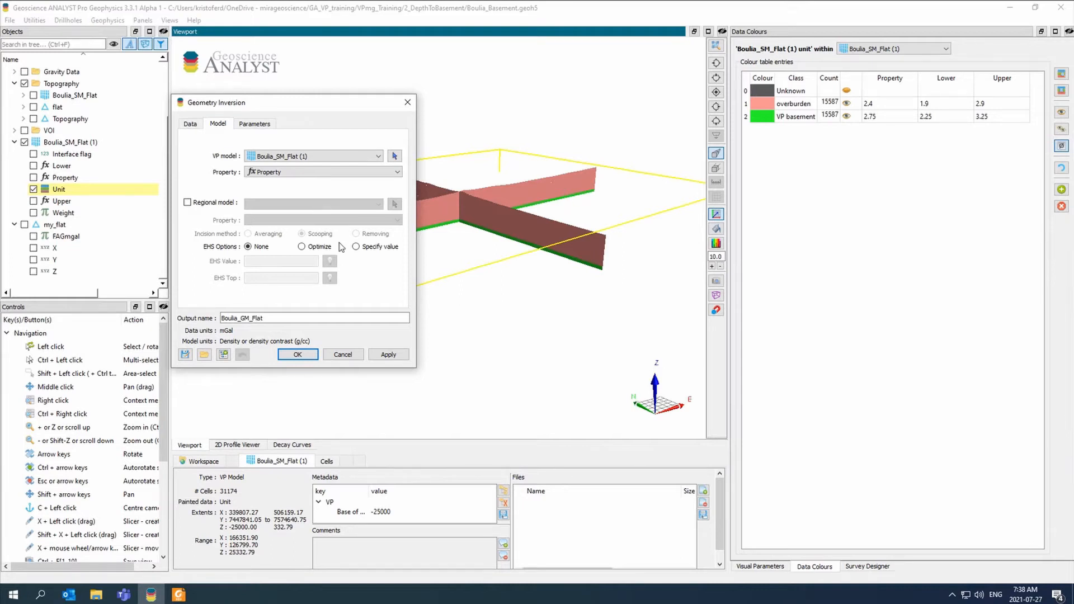
Step: Specify the EHS manually for the Geometry Inversion, with a value of 2.75 and a top of 207.4
left_click(372, 250)
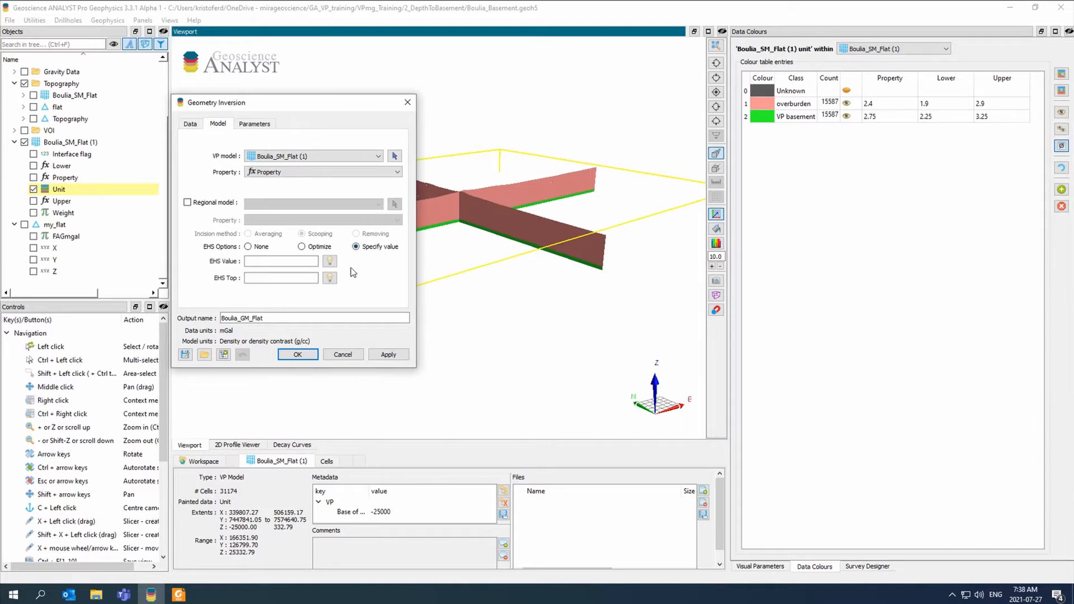
left_click(330, 278)
left_click(329, 262)
left_click_drag(271, 261, 256, 266)
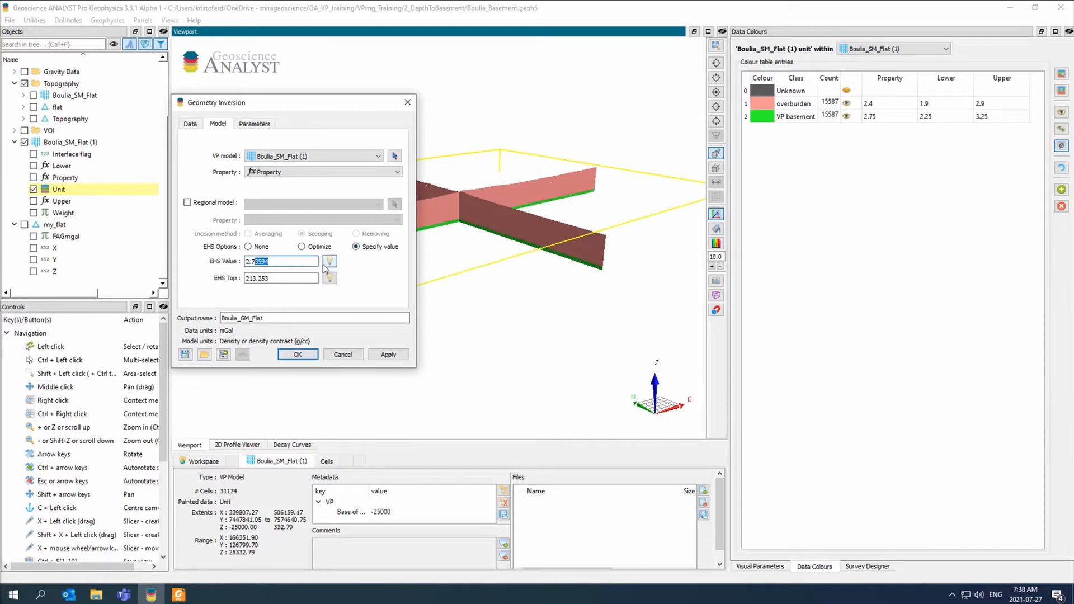
type("5")
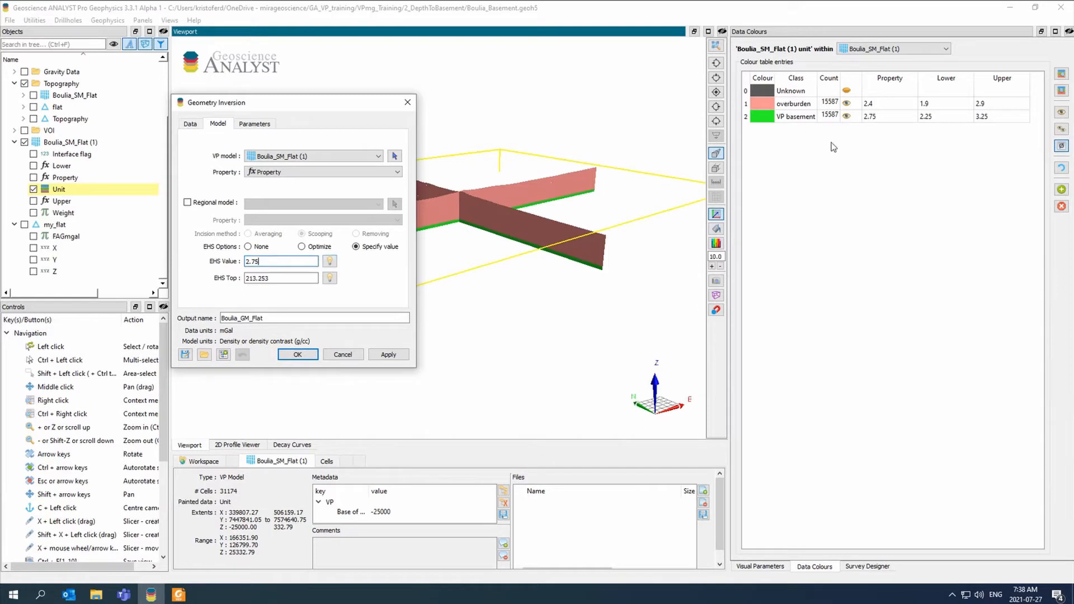
left_click_drag(315, 278, 203, 280)
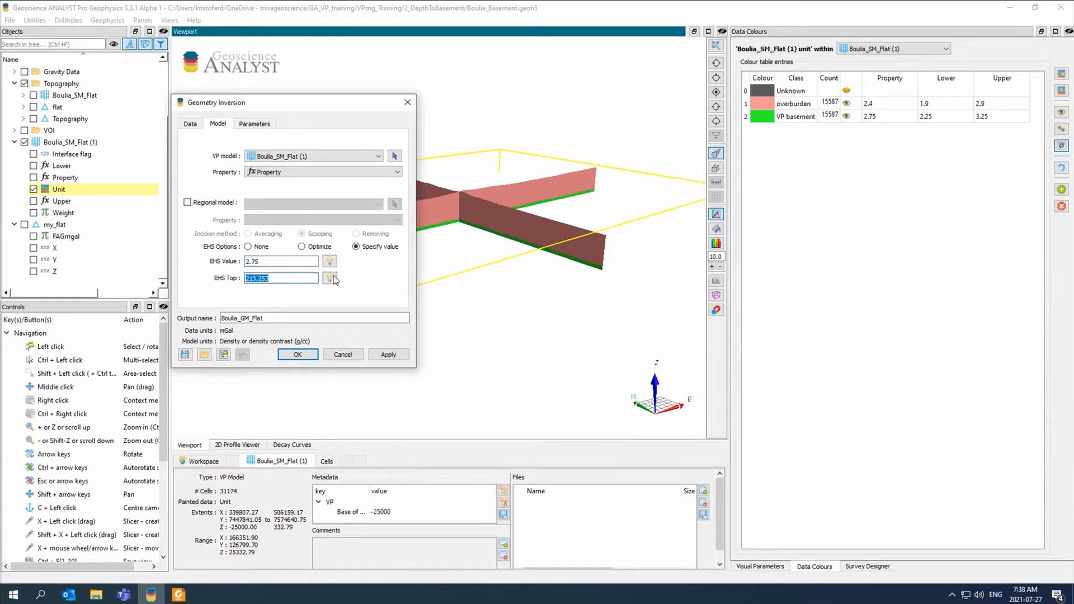
type("2.70")
key("BackSpace")
key("BackSpace")
key("BackSpace")
type("07.4")
Step: Examine an overburden cell in the model section together with its entry in the cell table
left_click(255, 124)
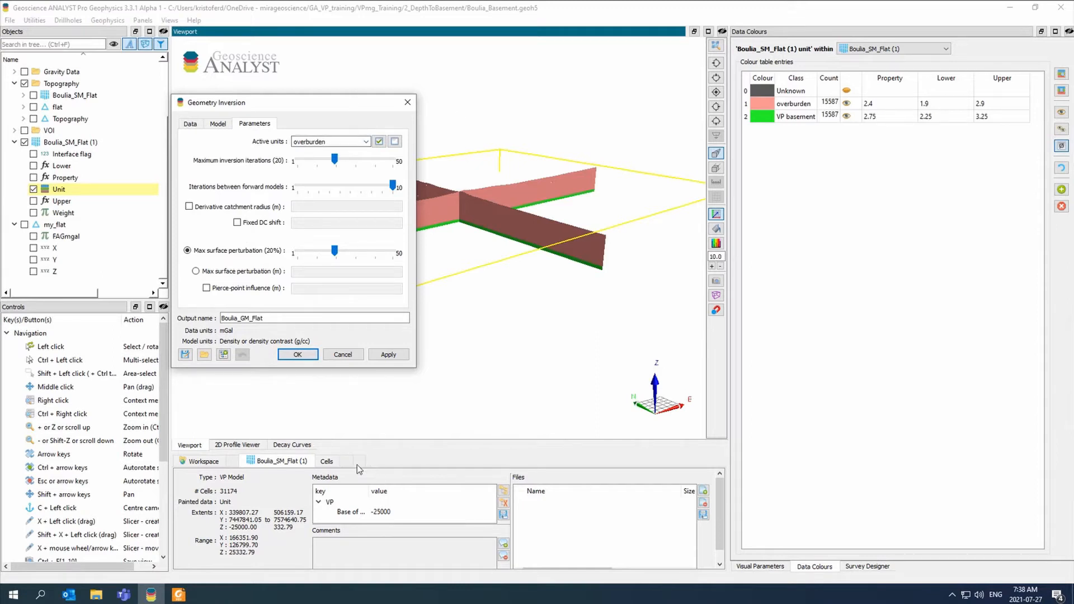
left_click(331, 463)
left_click_drag(518, 192, 549, 201)
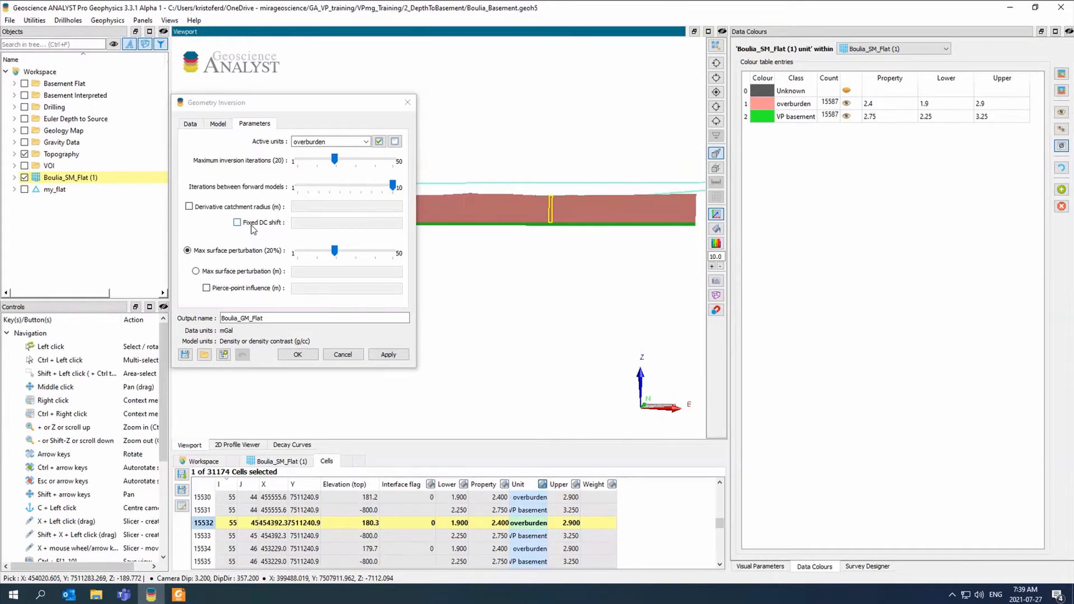
Step: Try running the Geometry Inversion with a max surface perturbation of 5% and stop the computation
left_click(336, 251)
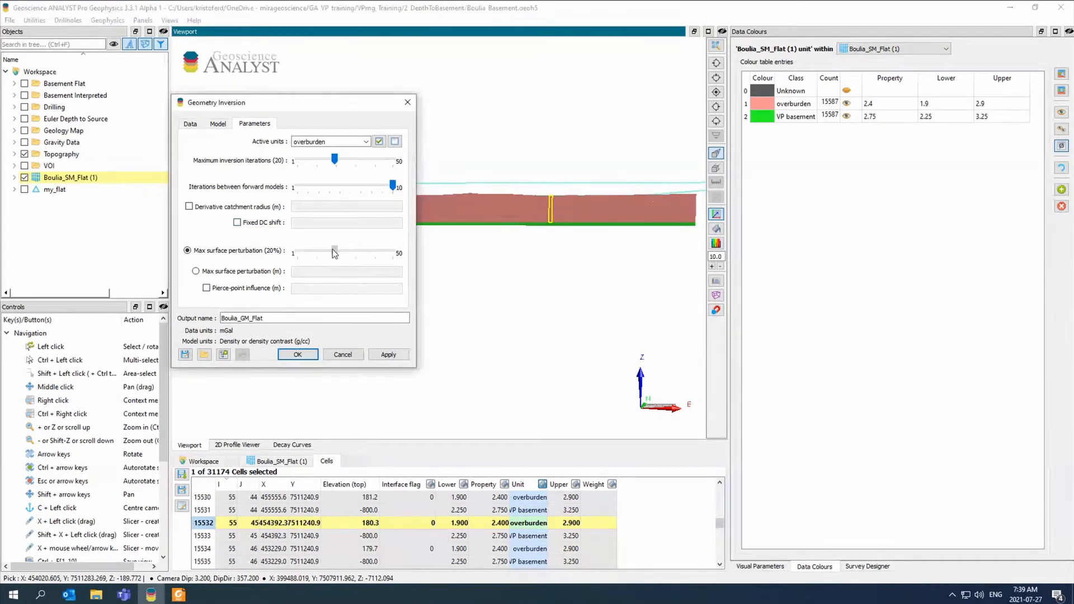
left_click(330, 250)
left_click_drag(318, 251, 305, 250)
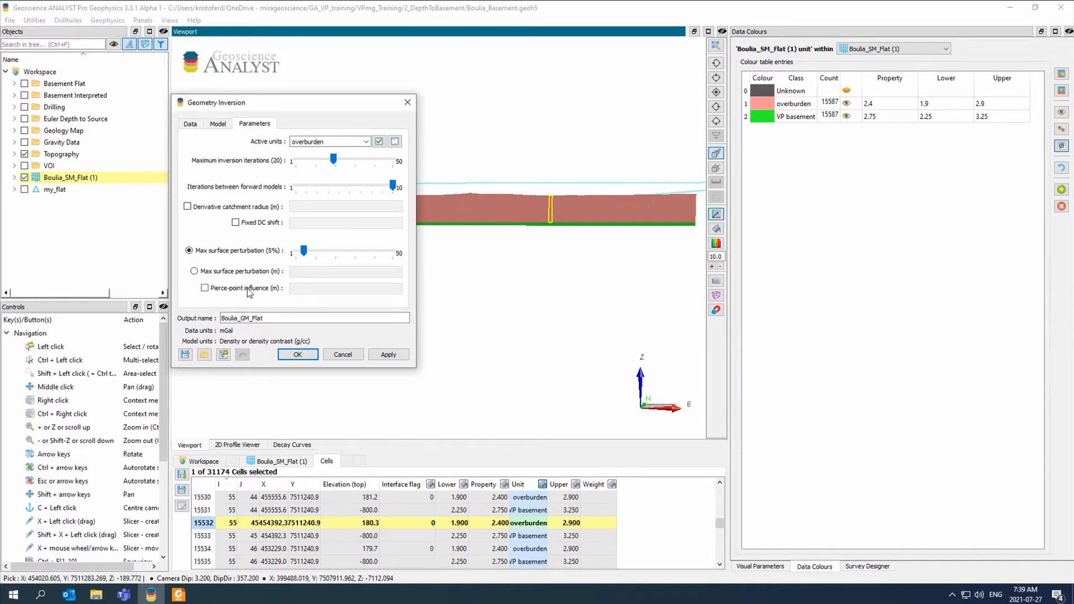
left_click(396, 355)
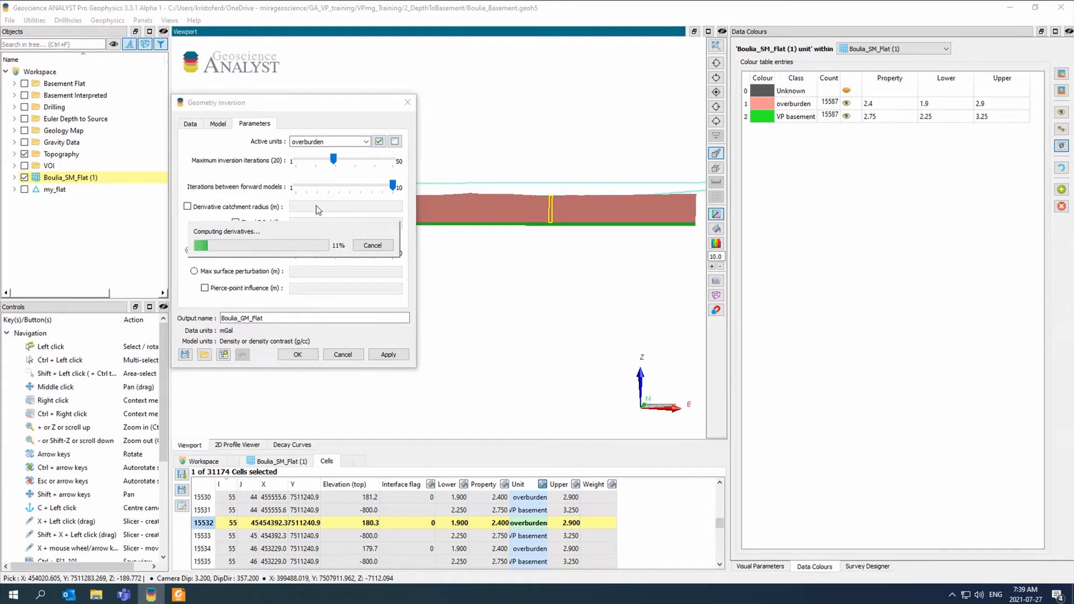
left_click(386, 246)
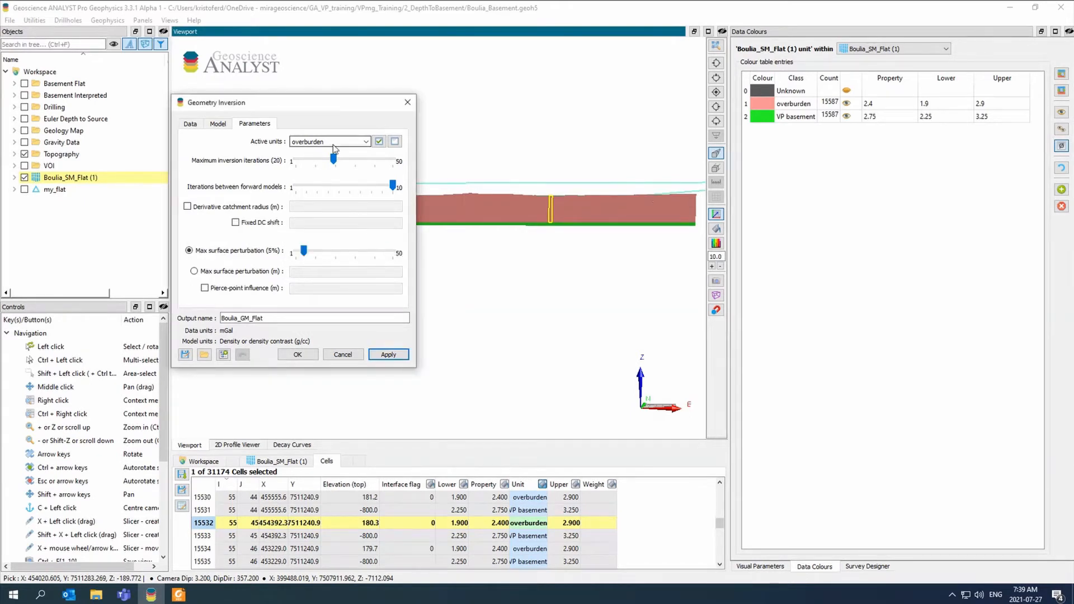
Step: Set the Geometry Inversion's maximum inversion iterations to 5 and the max surface perturbation to 10%
left_click_drag(332, 157, 303, 160)
left_click_drag(304, 251, 313, 252)
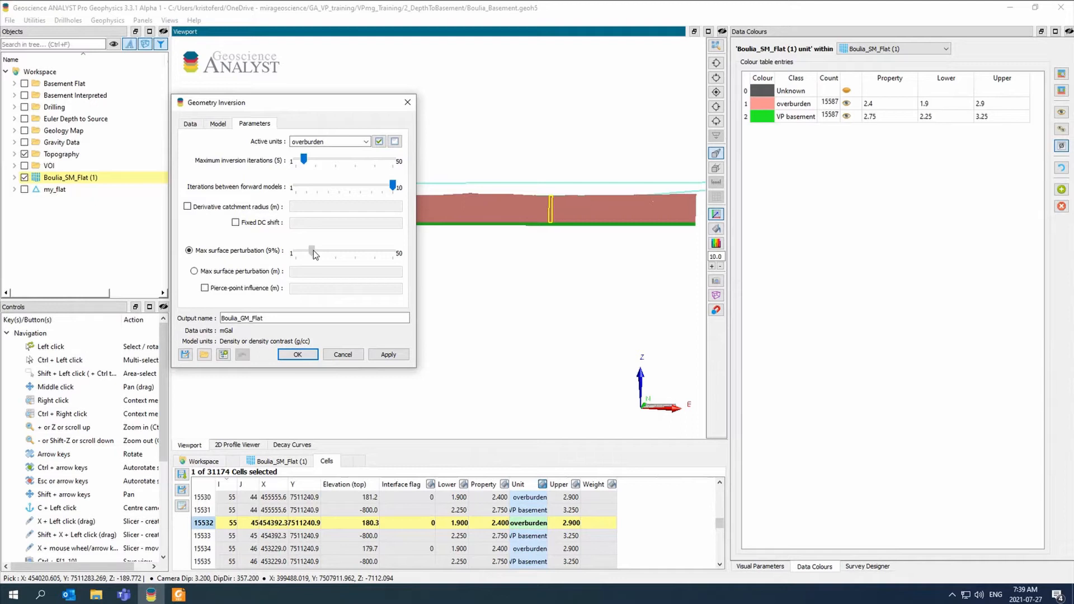
left_click_drag(313, 250, 315, 251)
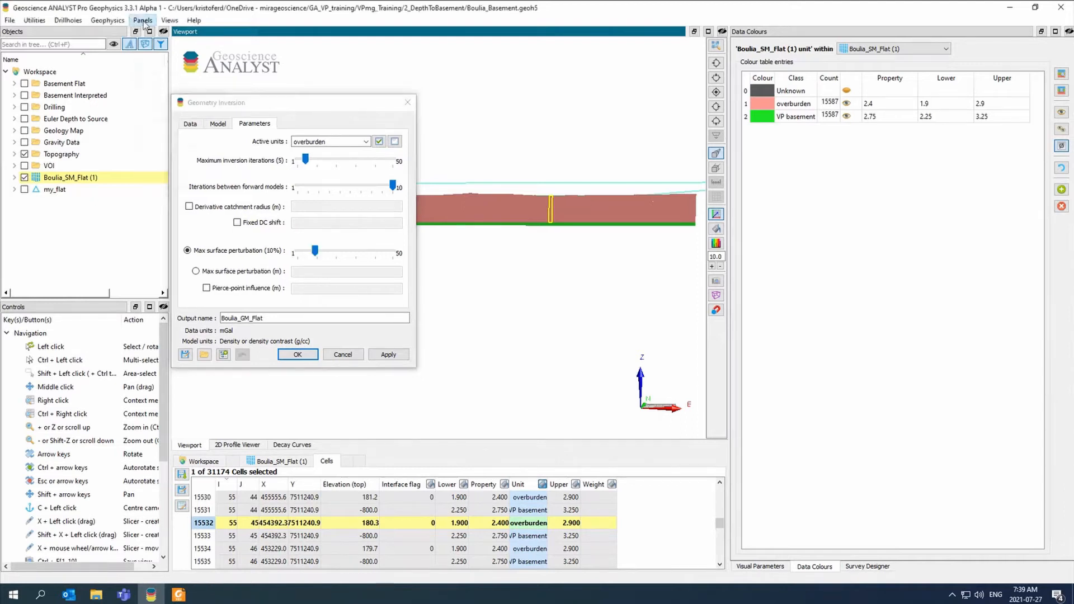
Step: Show an enlarged Console below the cell table and run the Geometry Inversion
left_click(144, 22)
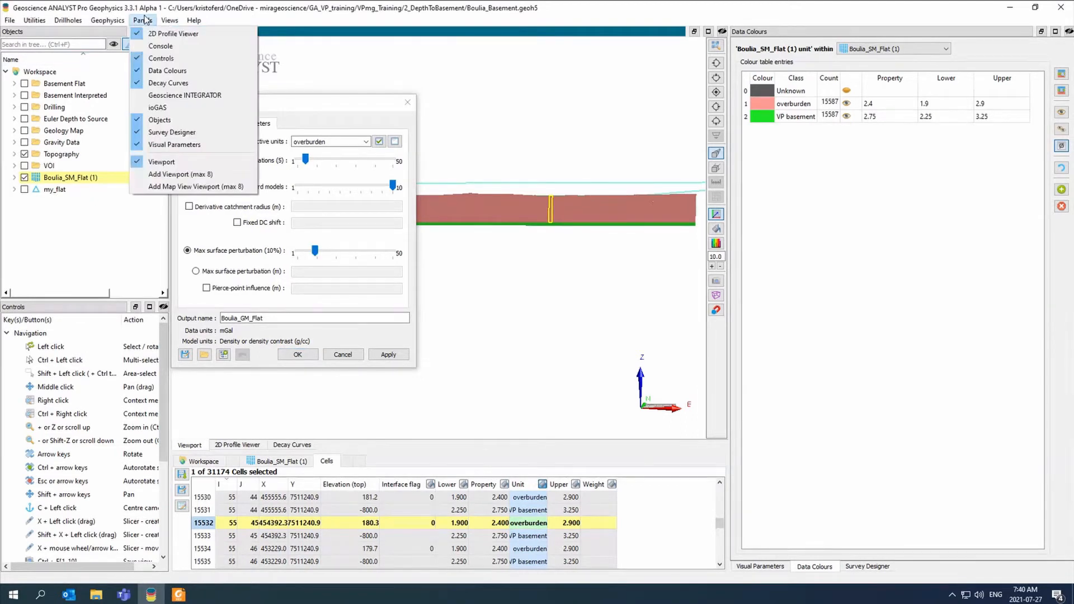
left_click(160, 46)
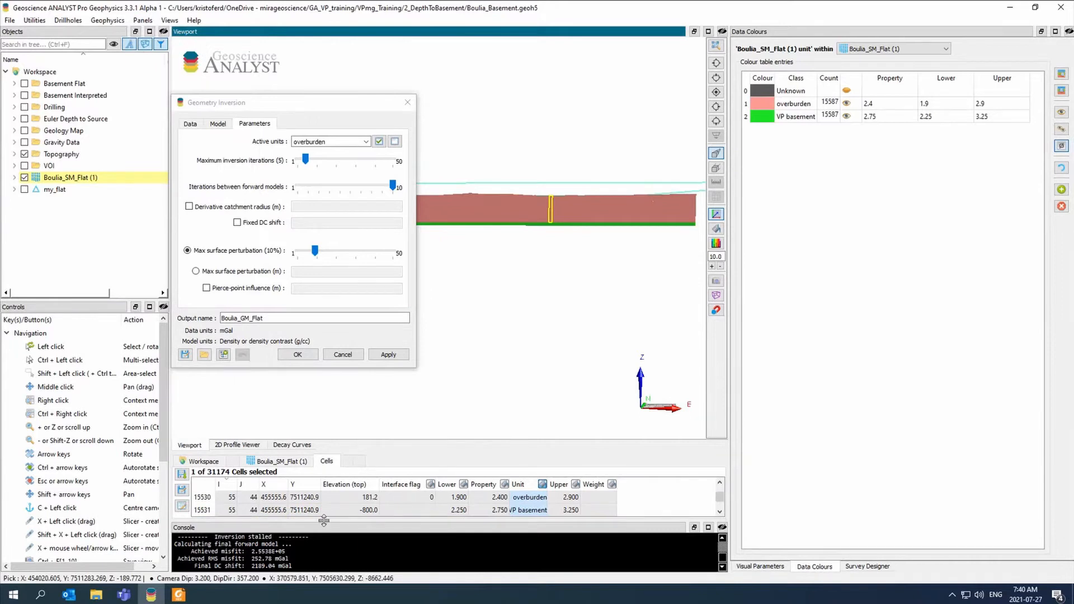
left_click_drag(324, 521, 324, 483)
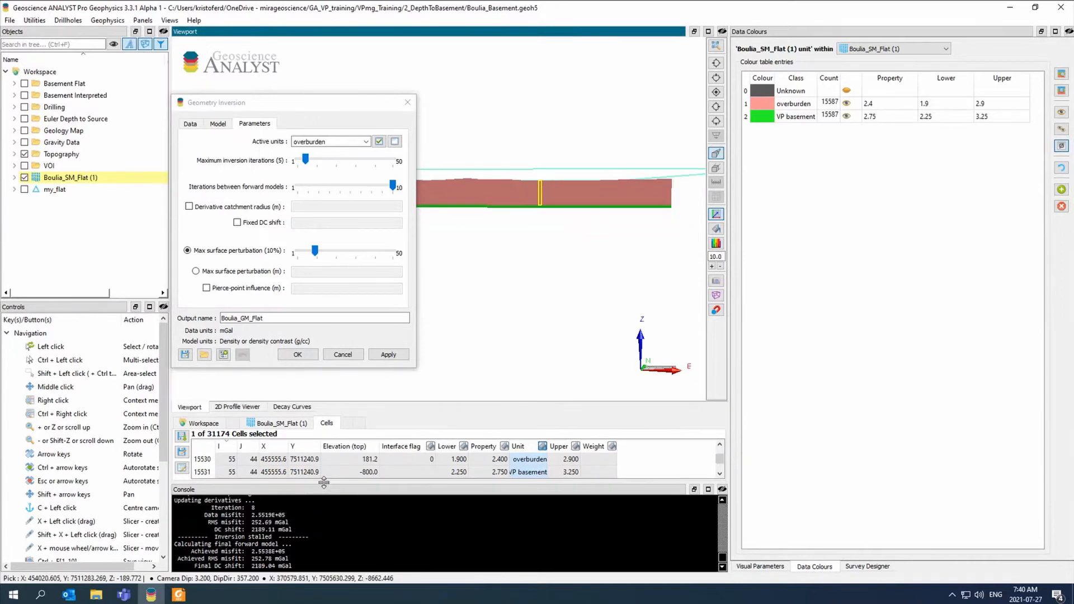
left_click(387, 355)
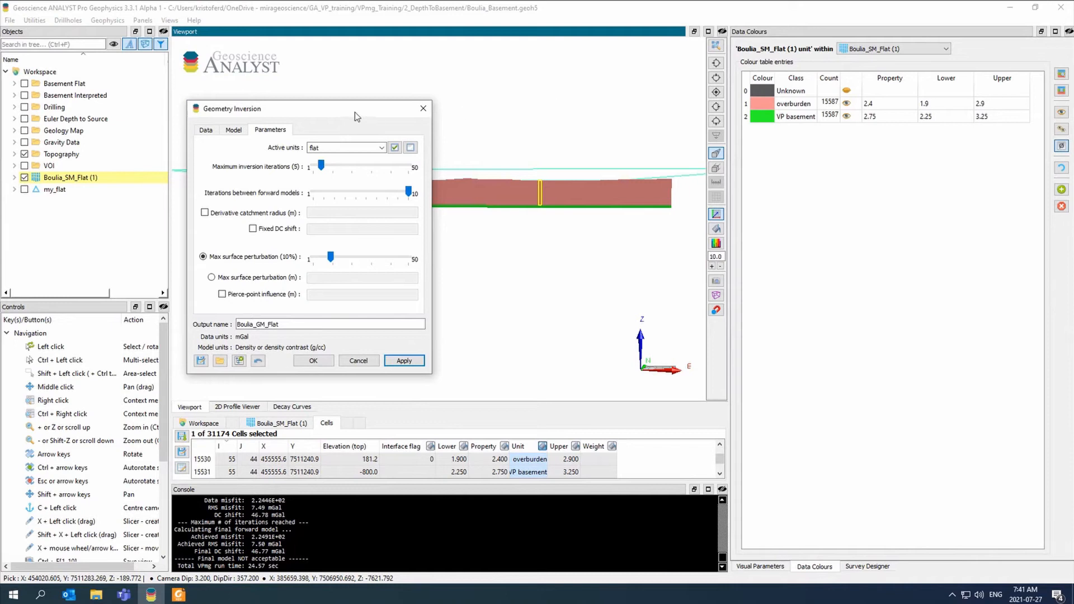
Step: Hide the Boulia_SM_Flat (1) model and look through the contents of the Topography folder
left_click_drag(339, 106, 276, 249)
left_click(25, 178)
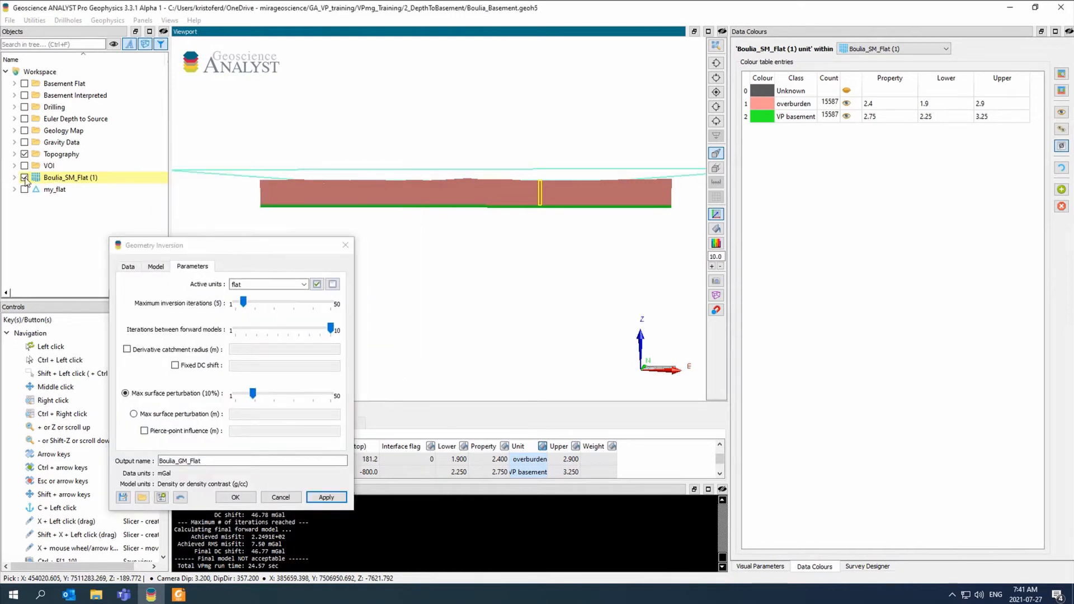
left_click(25, 178)
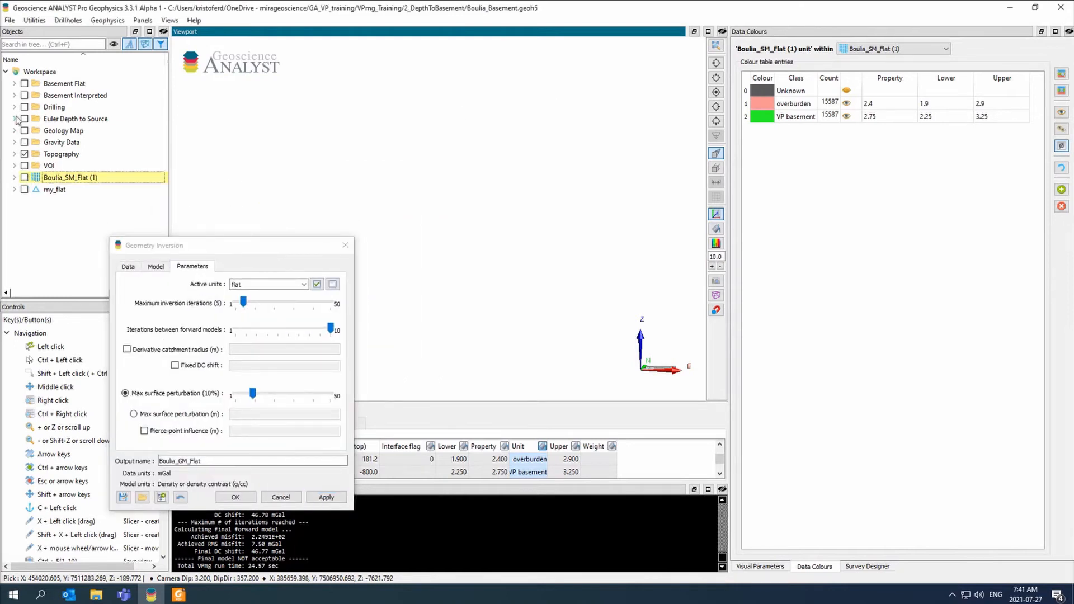
left_click(14, 155)
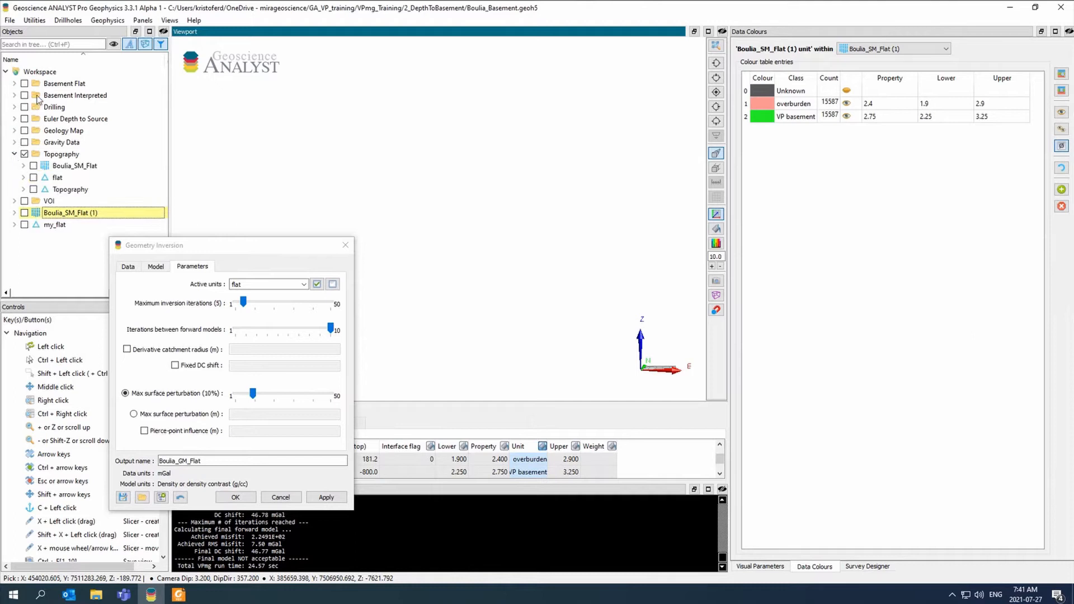
left_click(14, 155)
Step: Search the objects for "Boulia_SM" and display the Boulia_SM_Flat model from the Topography folder
left_click(63, 44)
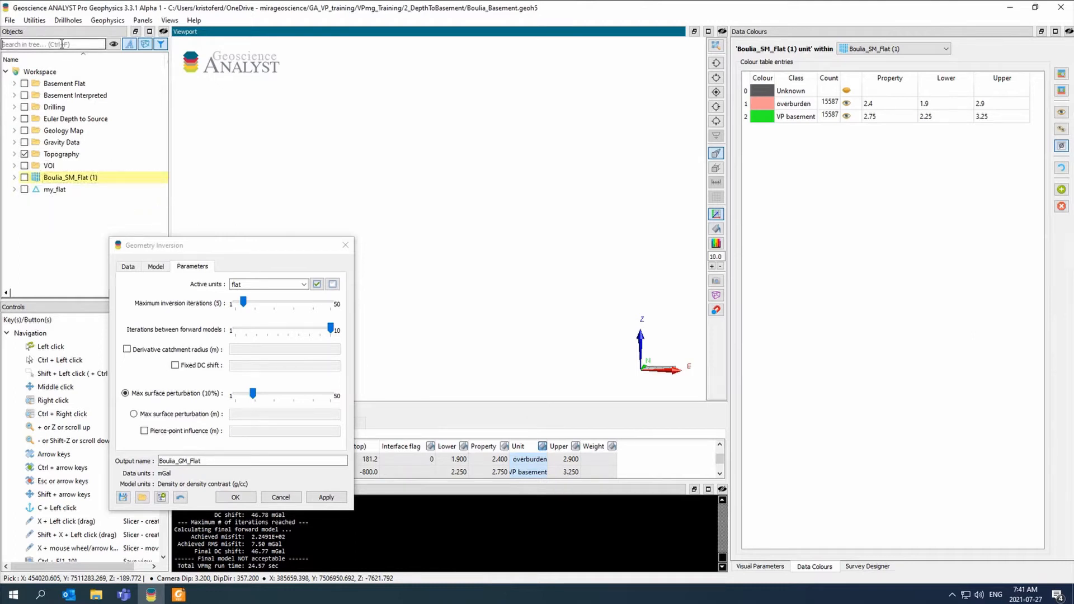
type("Boulia_")
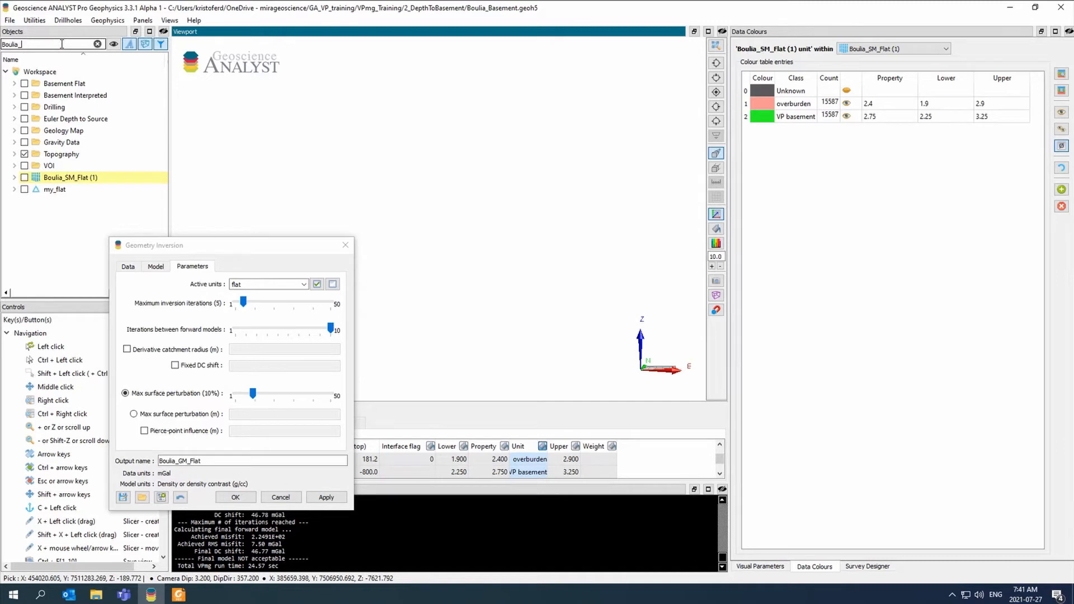
type("SM")
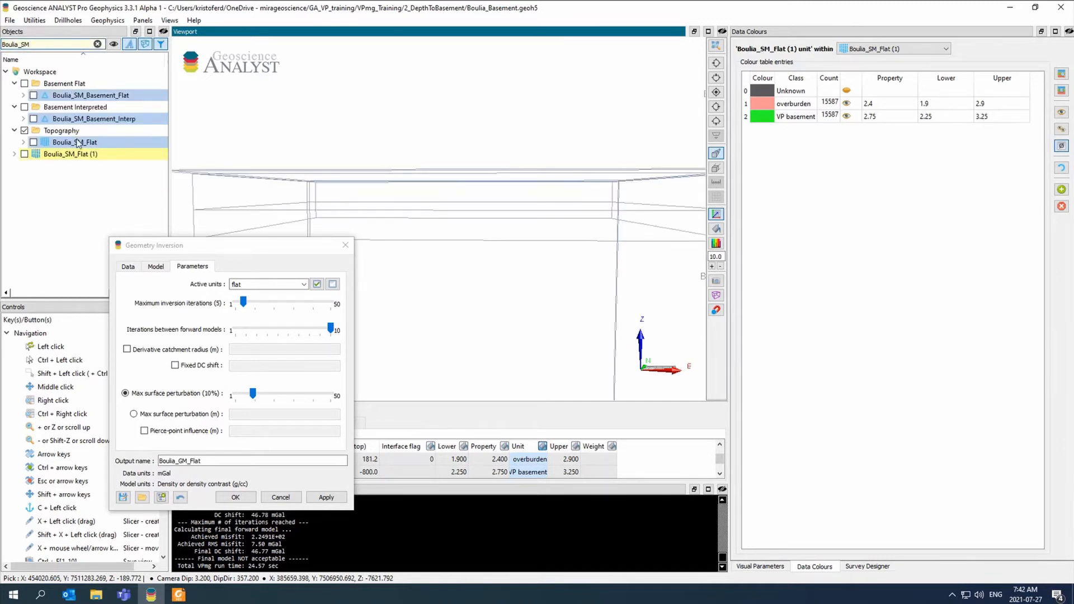
left_click(34, 142)
left_click(64, 143)
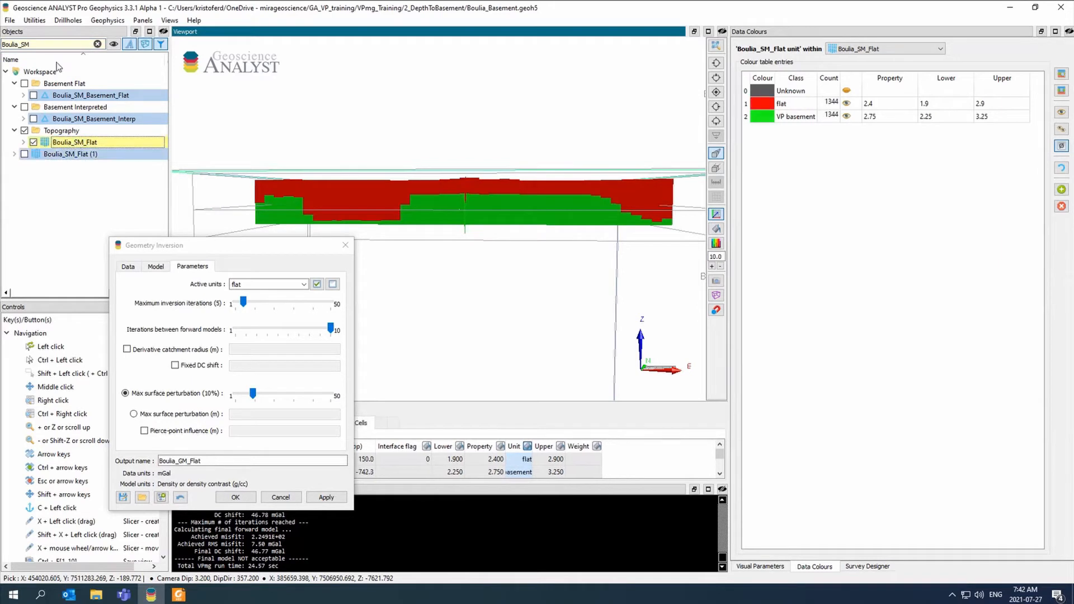
Step: Clear the object search and examine the crossing sections of Boulia_SM_Flat in 3D
left_click(98, 44)
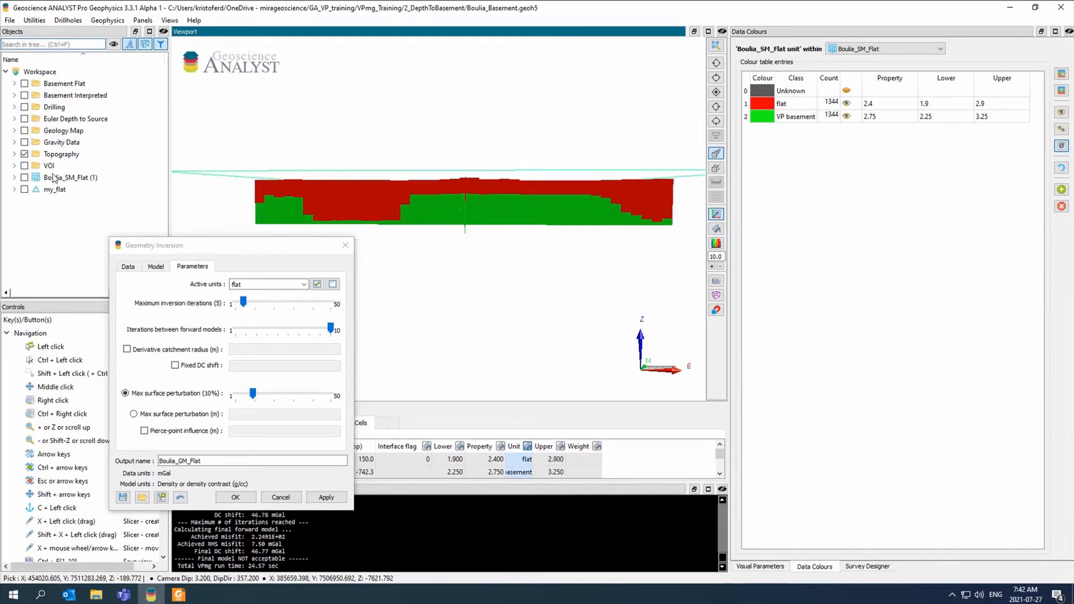
left_click(22, 156)
left_click(15, 155)
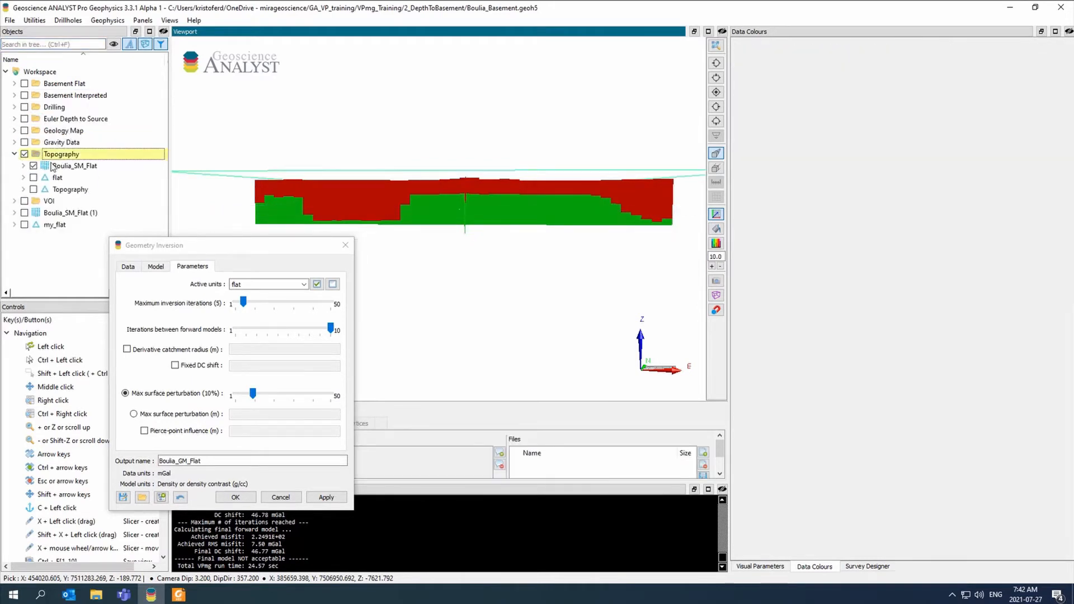
left_click(67, 167)
left_click_drag(337, 163, 521, 218)
left_click(480, 212)
middle_click_drag(522, 217, 536, 201)
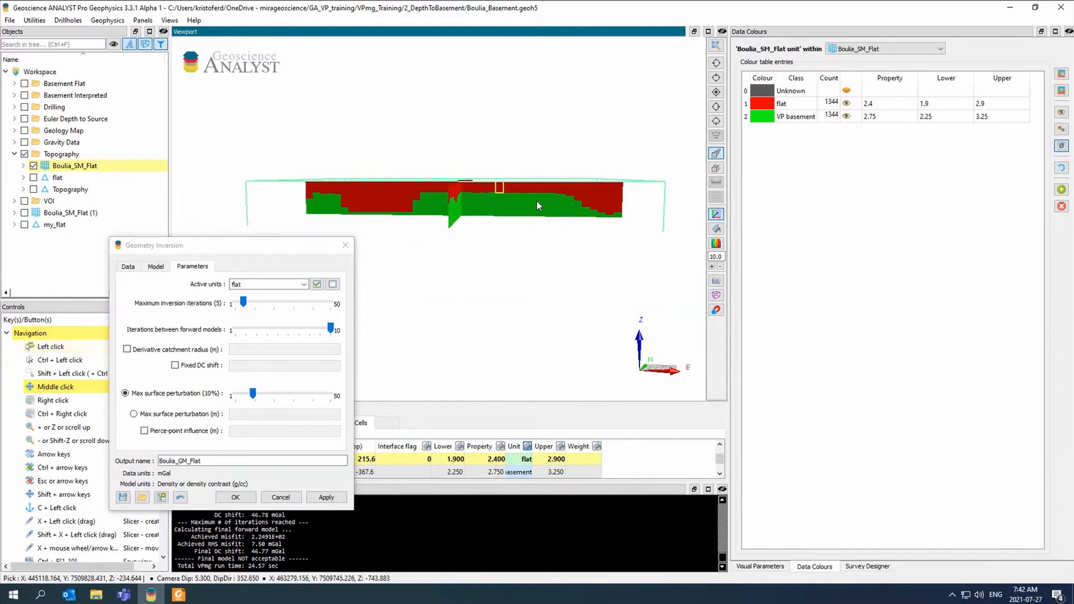
left_click_drag(537, 203, 425, 257)
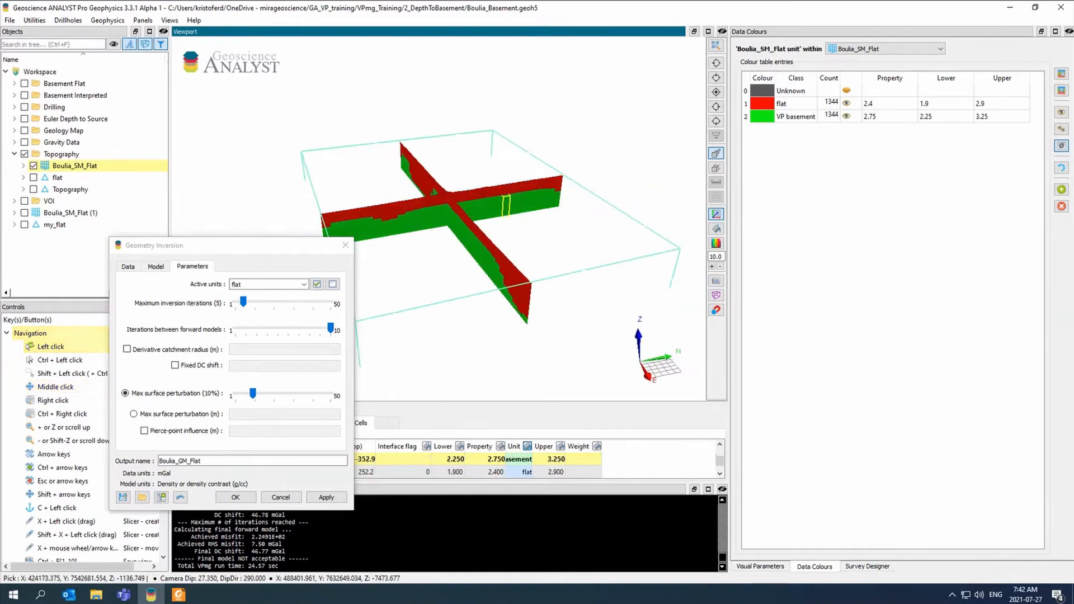
Step: Enable isovalues on Boulia_SM_Flat for the VP basement class of the Unit data and inspect the basement relief
left_click(774, 568)
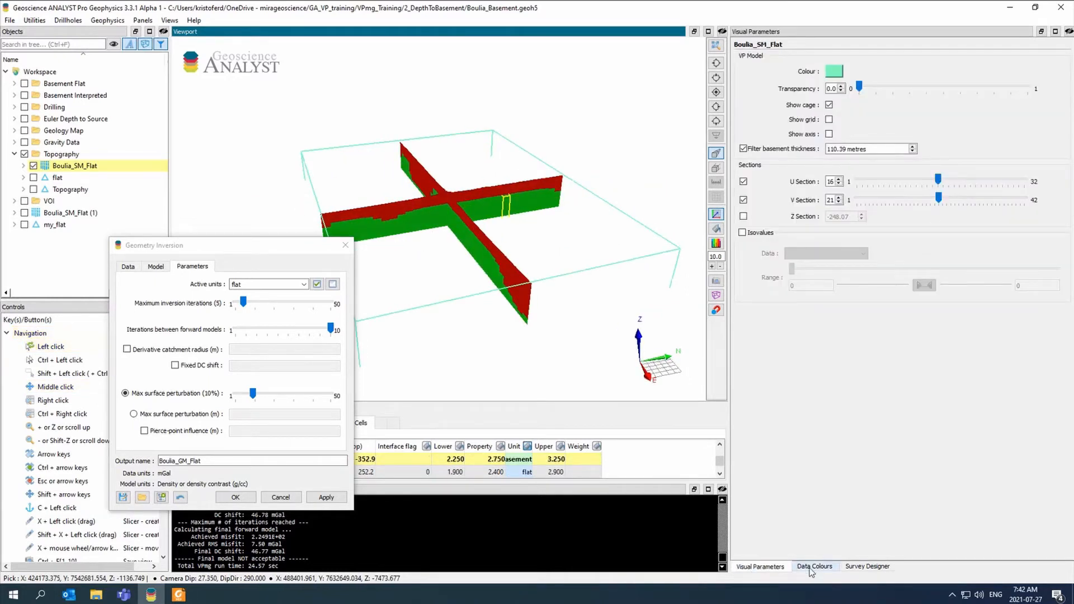
left_click(743, 233)
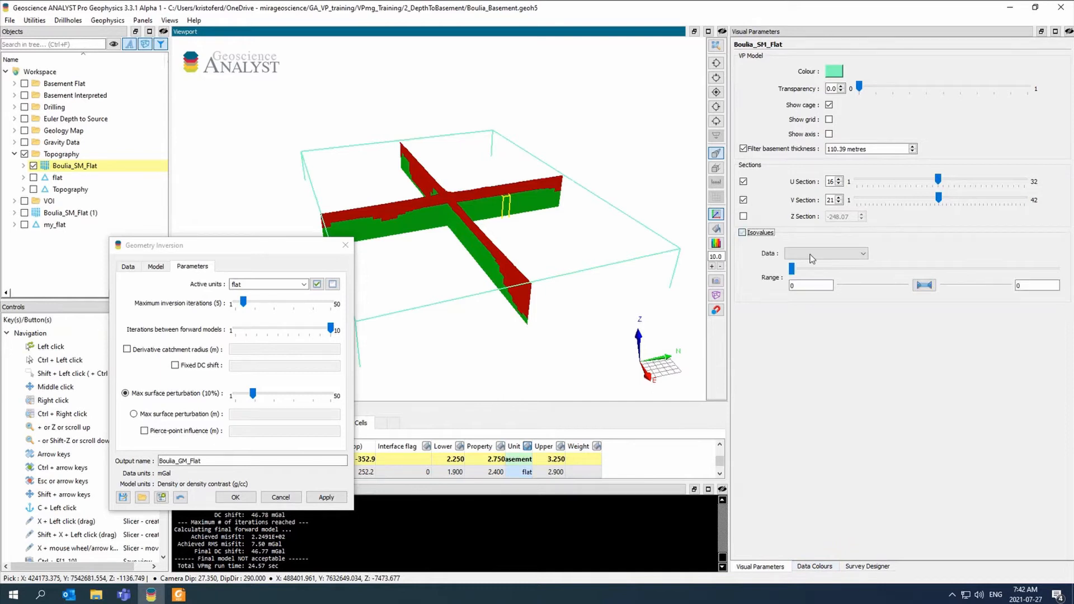
left_click(811, 254)
left_click(864, 300)
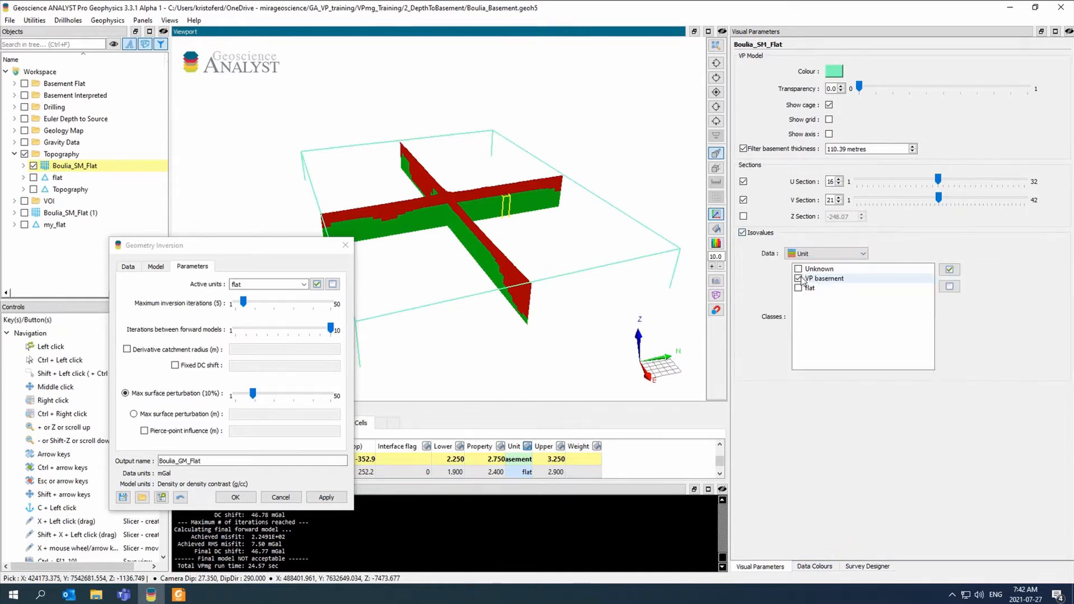
left_click_drag(633, 241, 507, 248)
scroll(498, 211, "down", 4)
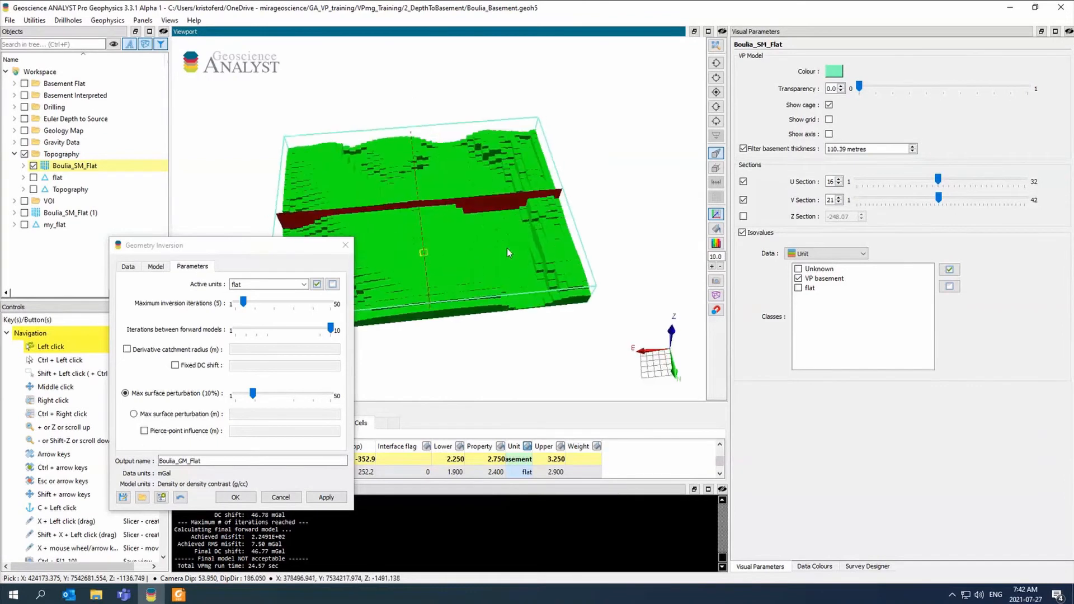
middle_click_drag(527, 179, 543, 152)
scroll(543, 152, "up", 1)
left_click_drag(544, 152, 487, 268)
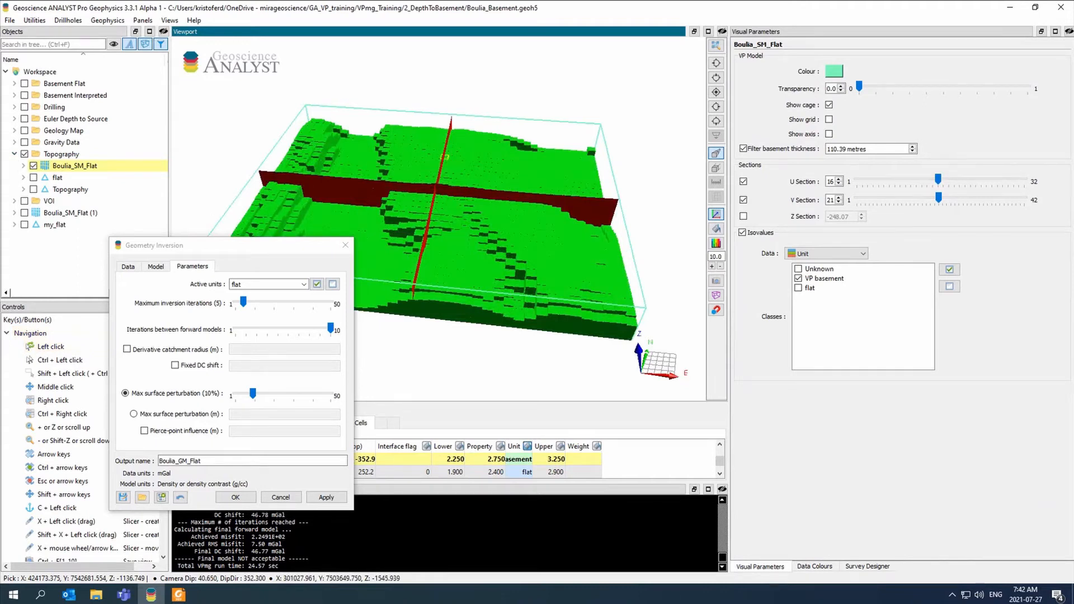
Step: Delete the Boulia_SM_Flat (1) model and move Boulia_SM_Flat into the Euler Depth to Source folder
left_click(345, 245)
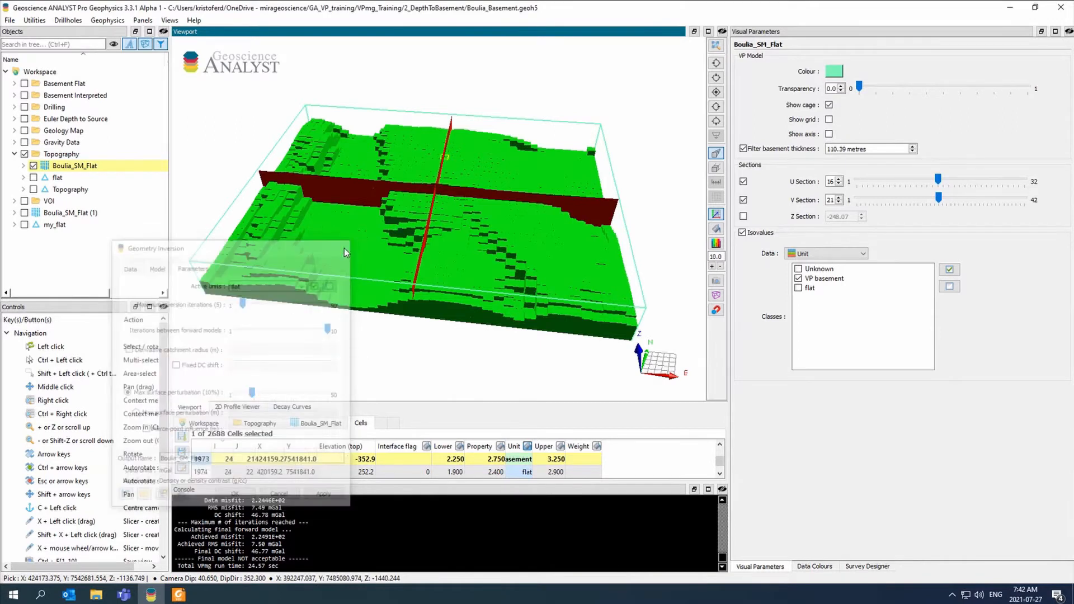
left_click(86, 215)
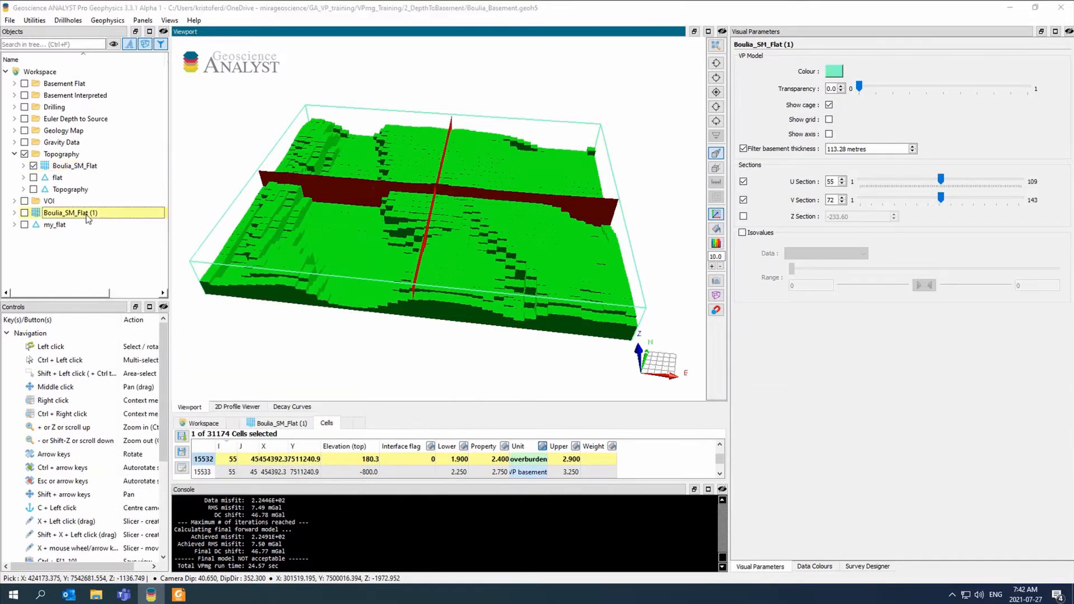
key("Delete")
key("Return")
left_click(80, 167)
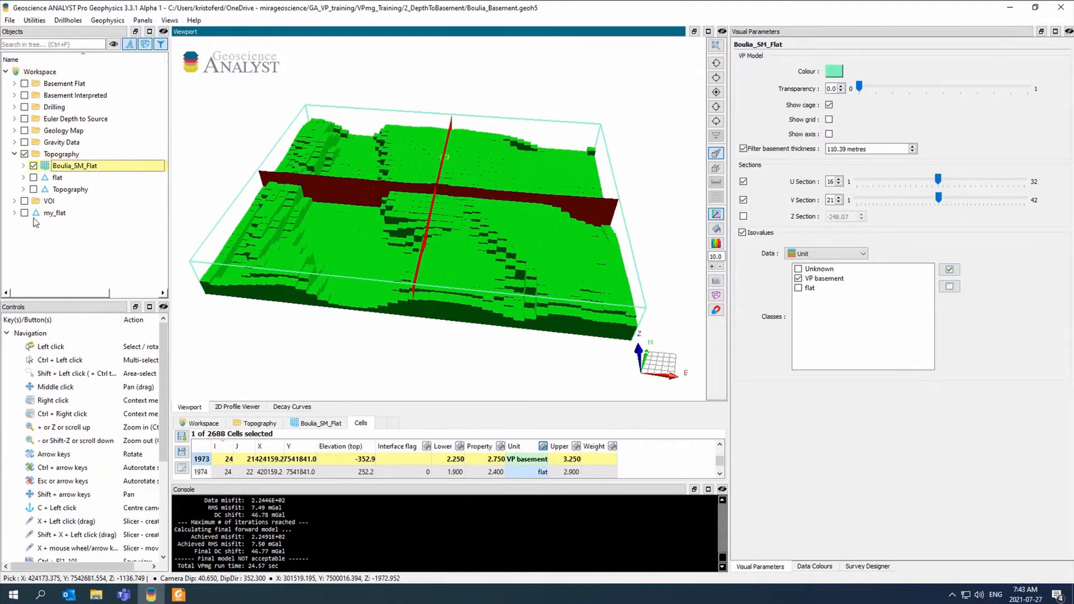
left_click_drag(33, 168, 32, 130)
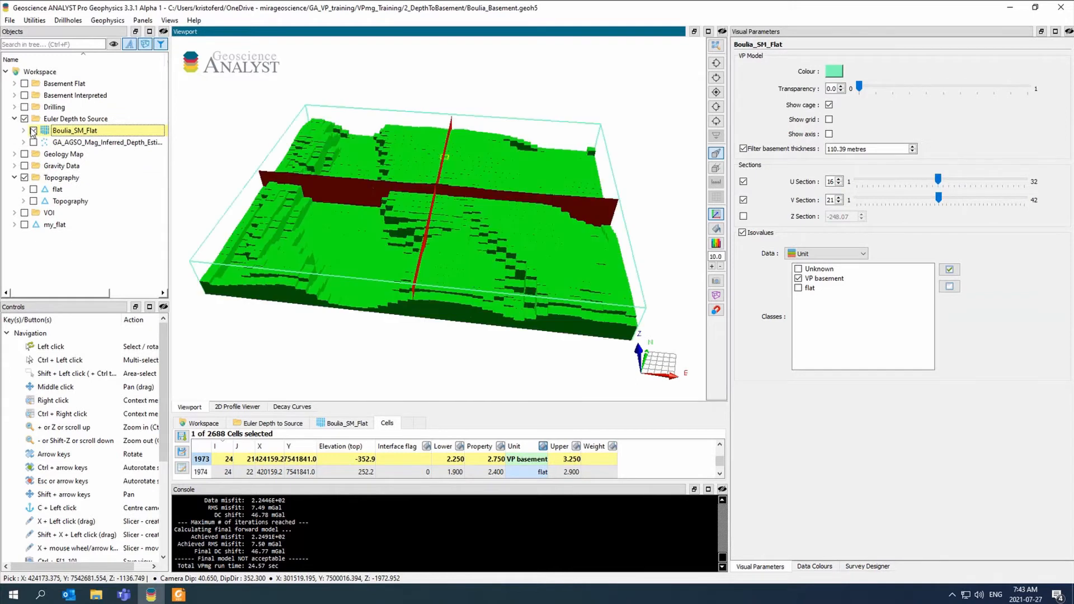
Step: Show the GA_AGSO_Mag_Inferred_Depth_Estimates points instead of the Boulia_SM_Flat model and view them side-on
left_click(34, 143)
left_click(33, 130)
left_click_drag(465, 226, 487, 167)
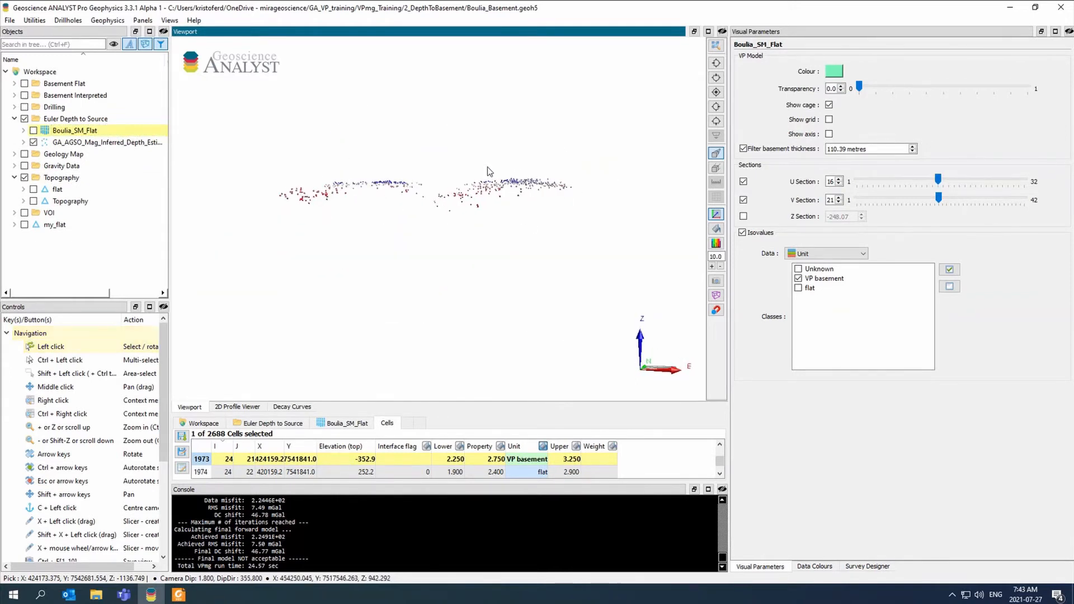
Step: Compare the Boulia_SM_Basement_Interp surface with the depth estimate points, and hide the surface again
left_click(14, 95)
left_click(33, 107)
left_click(23, 107)
left_click(327, 212)
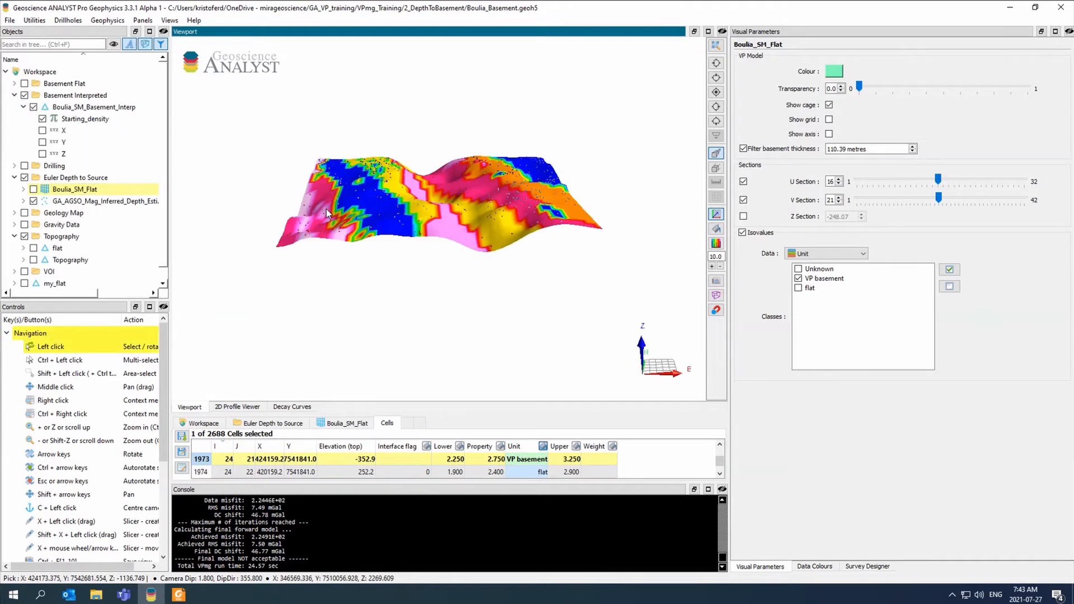
left_click_drag(327, 213, 335, 263)
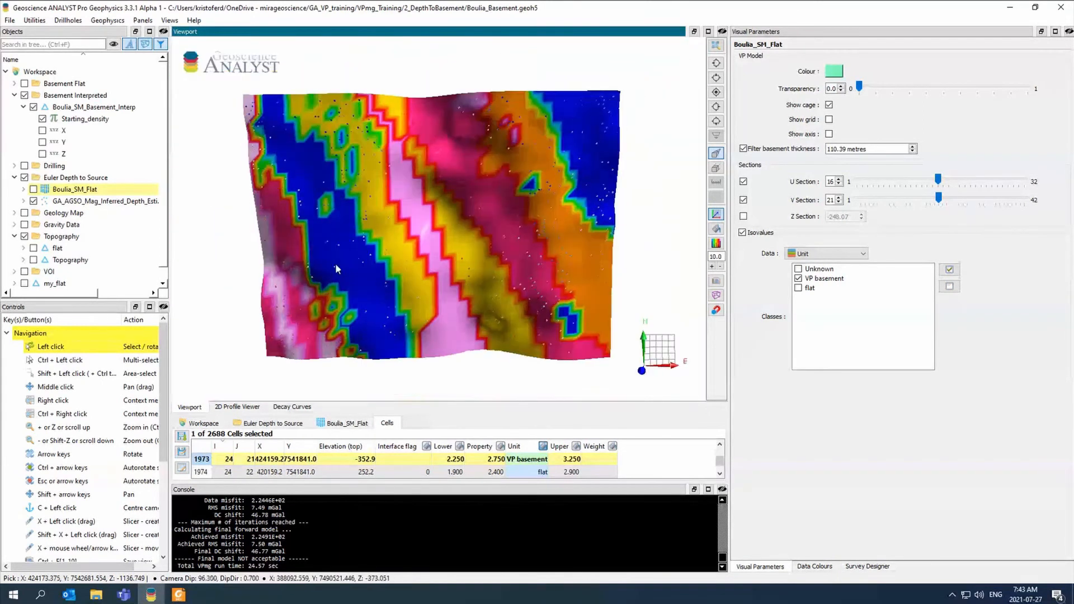
left_click(33, 107)
Step: Select the GA_AGSO_Mag_Inferred_Depth_Estimates points and view them from directly above
scroll(376, 212, "down", 3)
left_click_drag(377, 215, 395, 215)
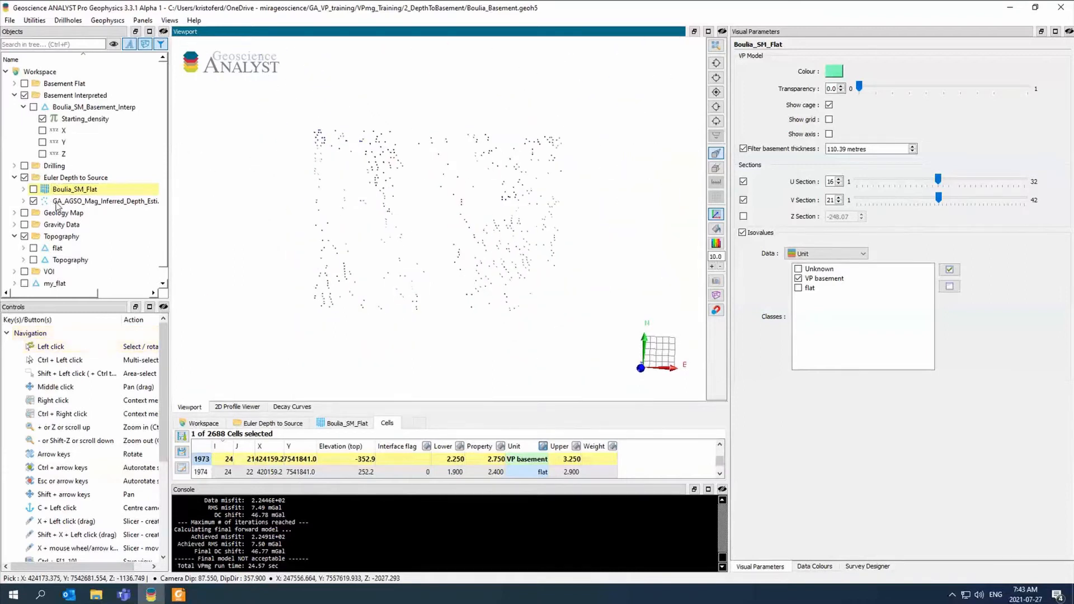
left_click_drag(90, 205, 383, 196)
scroll(384, 195, "up", 3)
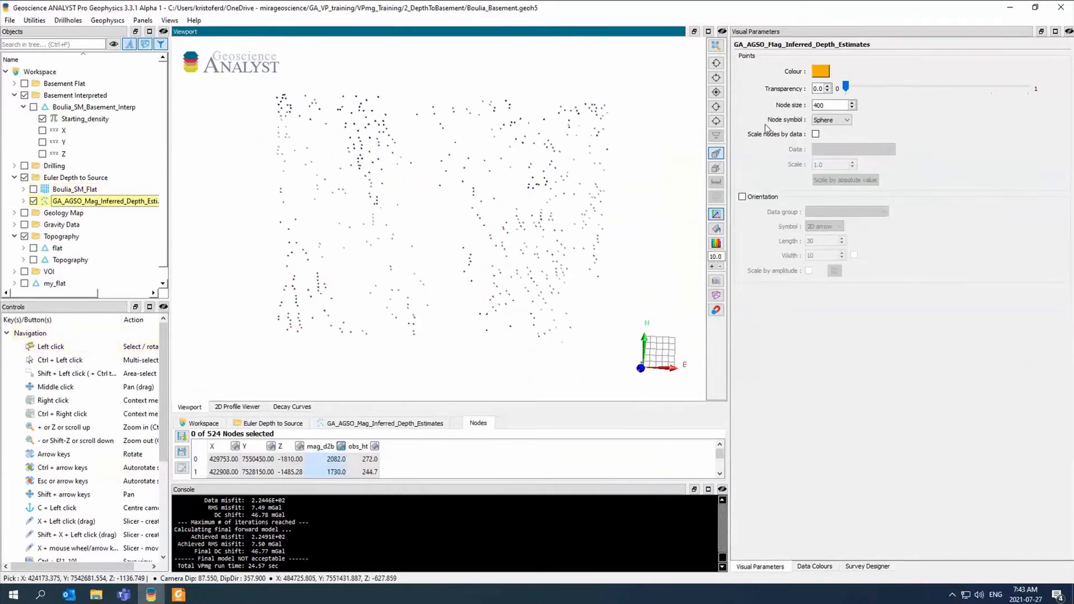
left_click(718, 92)
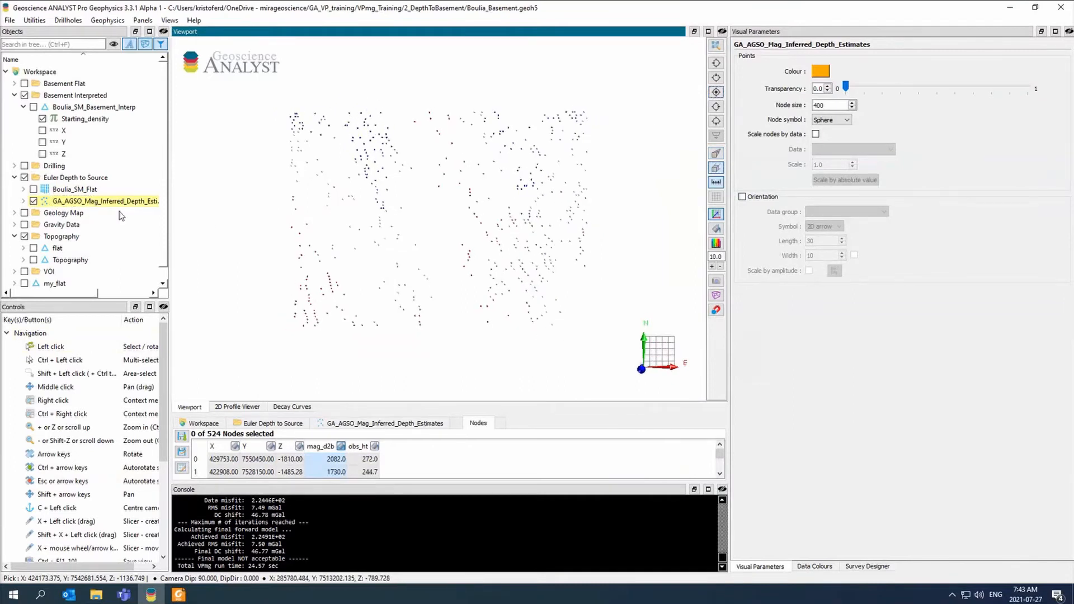
left_click(118, 190)
left_click(119, 201)
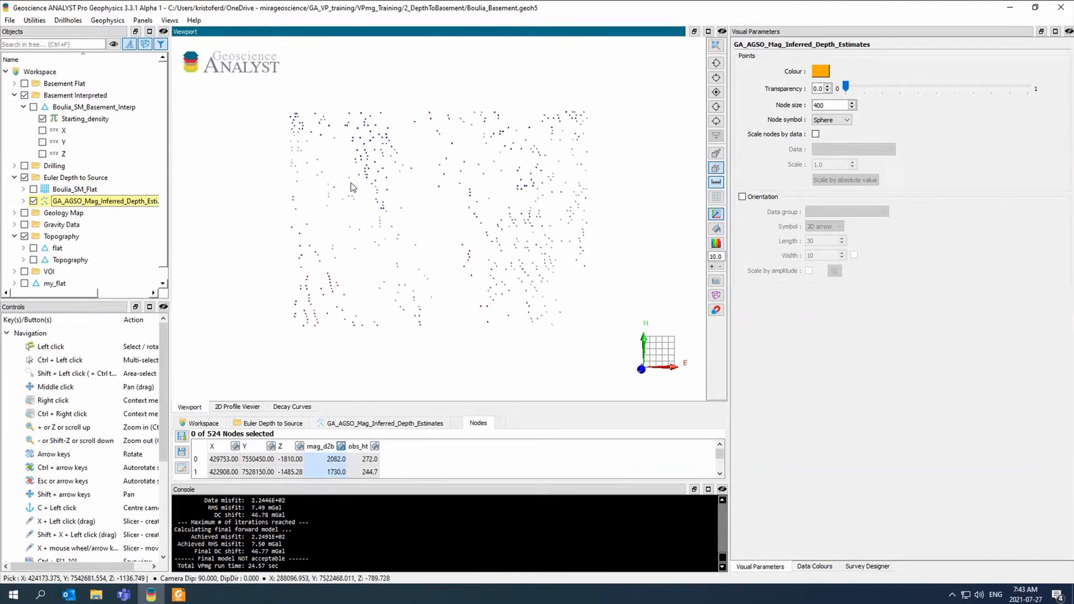
Step: Draw a new 19-node curve around the depth estimate points, keeping it well outside their extent on all sides
scroll(353, 187, "down", 1)
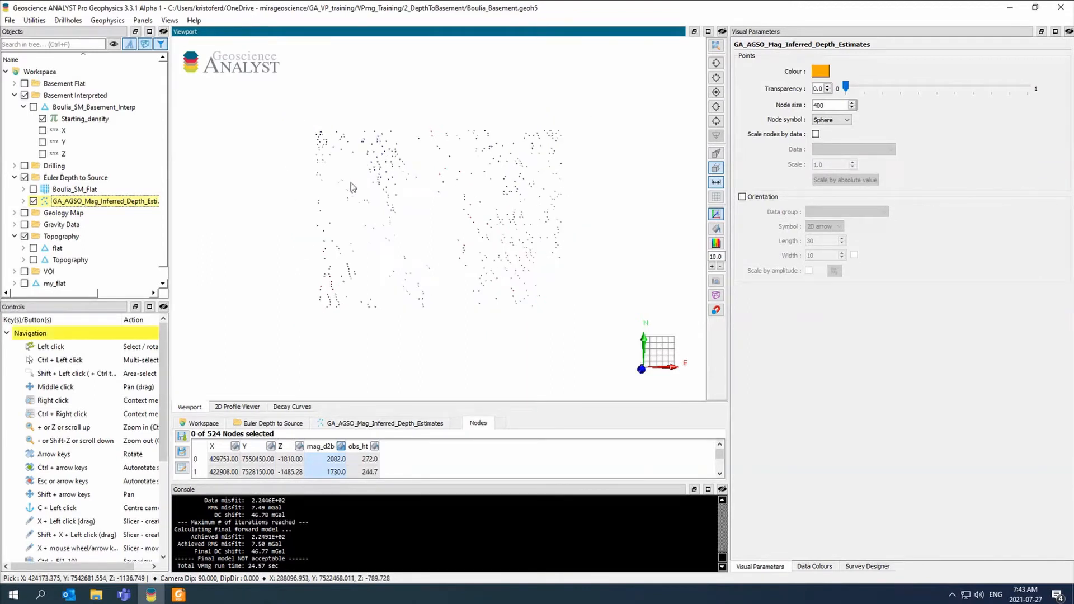
left_click(435, 70)
left_click(489, 73)
left_click(541, 86)
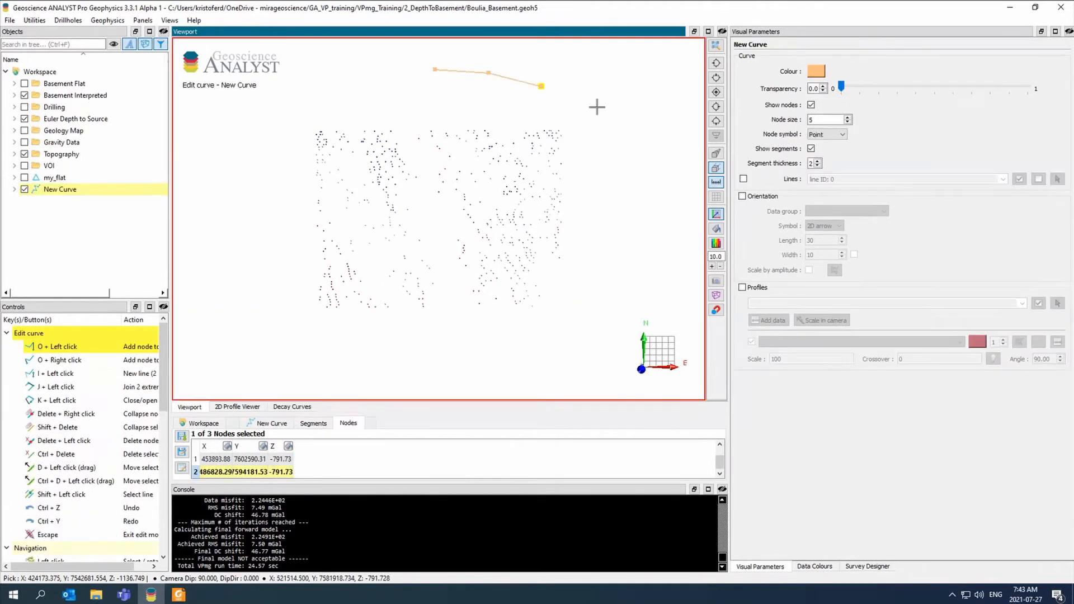
left_click(598, 108)
left_click(633, 152)
left_click(648, 246)
left_click(644, 303)
left_click(616, 341)
left_click(564, 363)
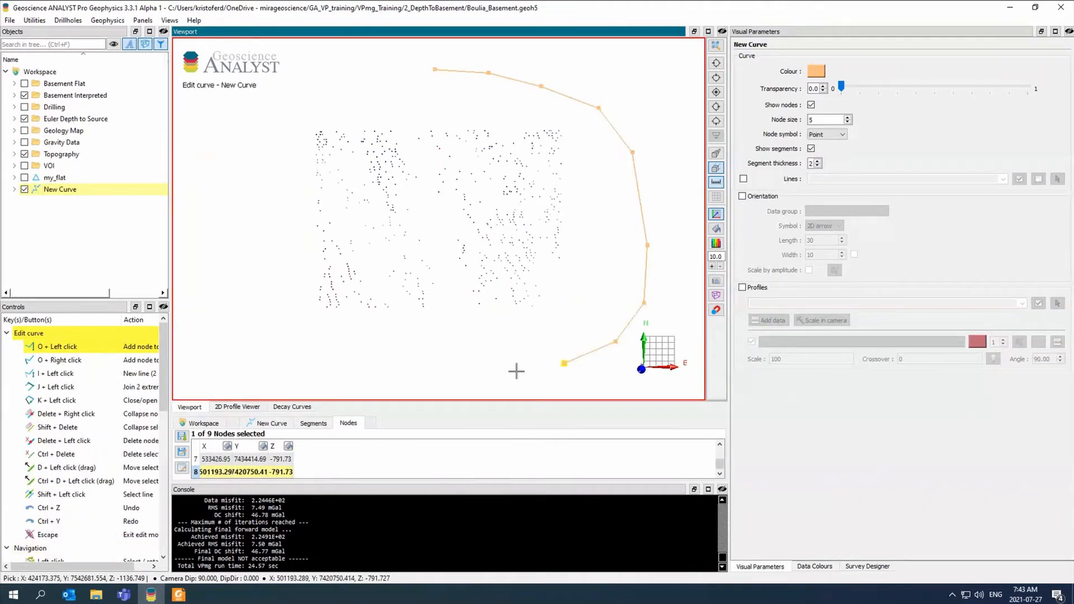
left_click(495, 378)
left_click(407, 381)
left_click(348, 378)
left_click(289, 349)
left_click(261, 299)
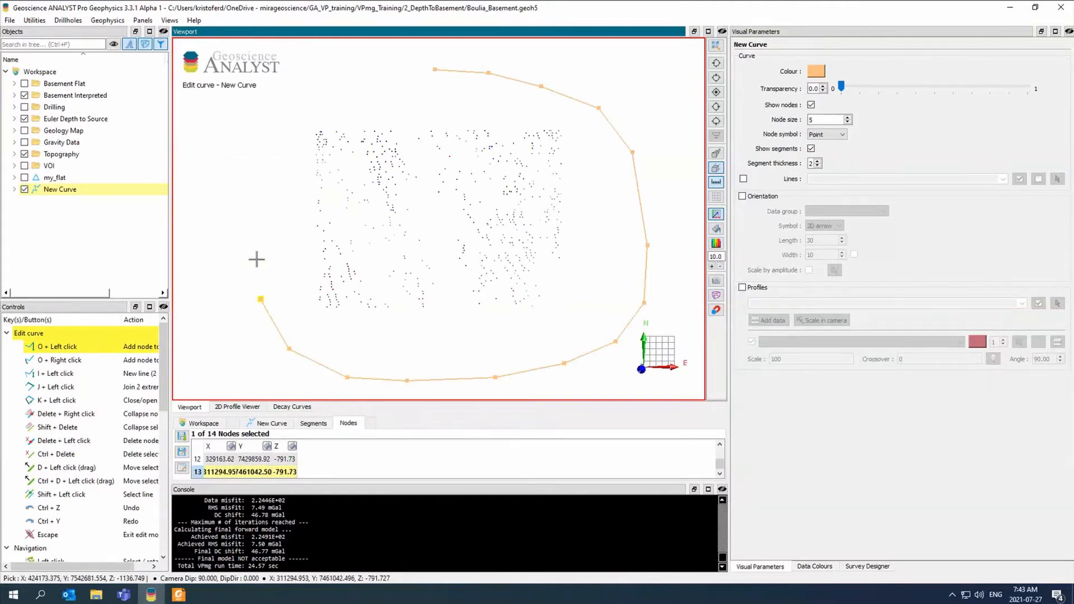
left_click(258, 246)
left_click(257, 185)
left_click(272, 126)
left_click(305, 80)
left_click(386, 70)
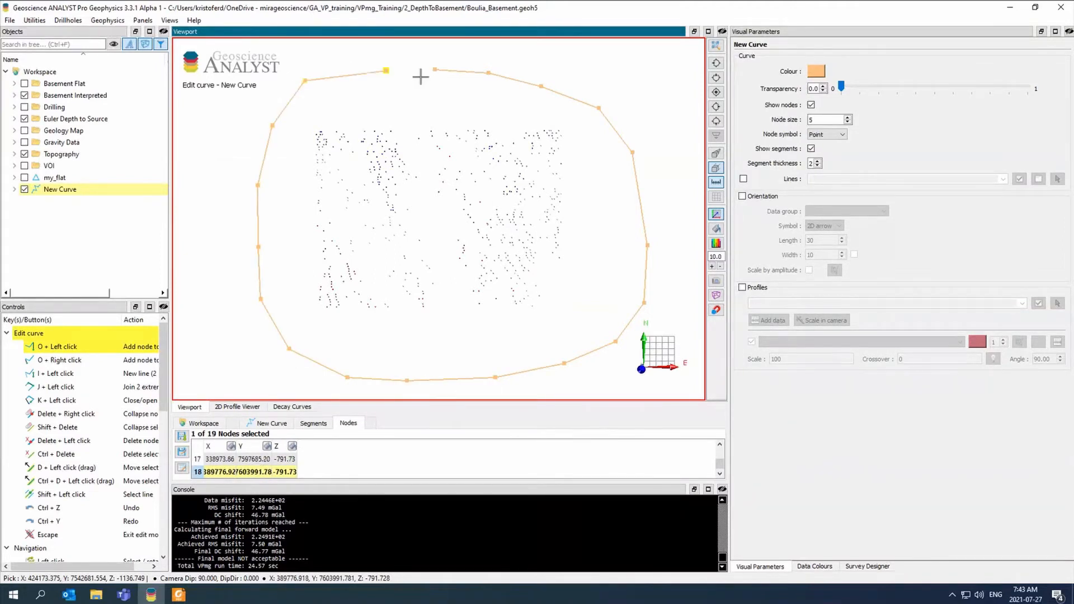
Step: Close the new curve into a loop and save it under the name Curve
key("k")
left_click(421, 76)
key("Escape")
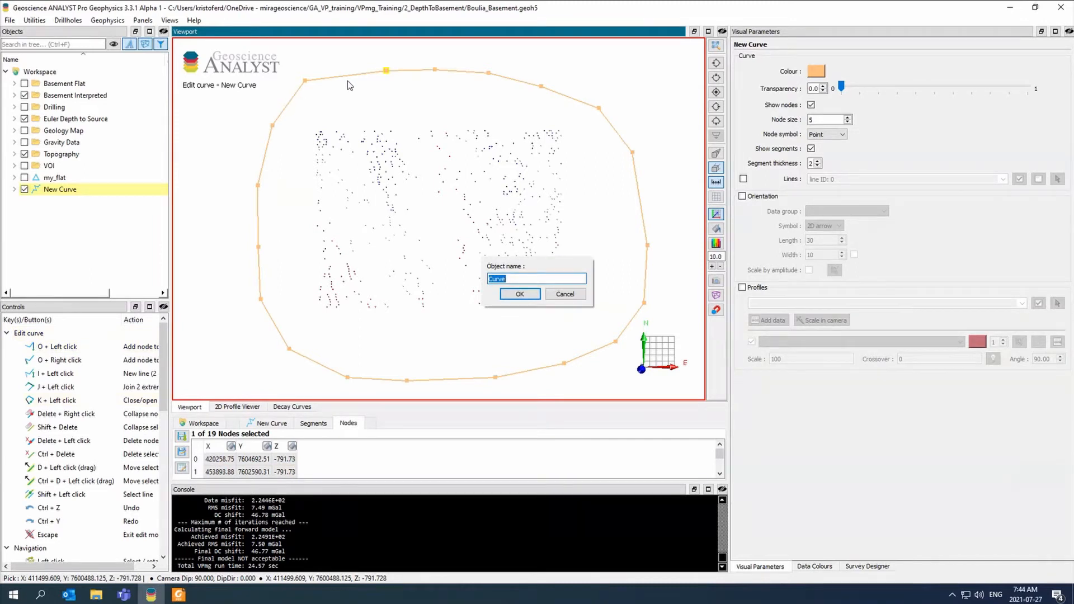
left_click(518, 295)
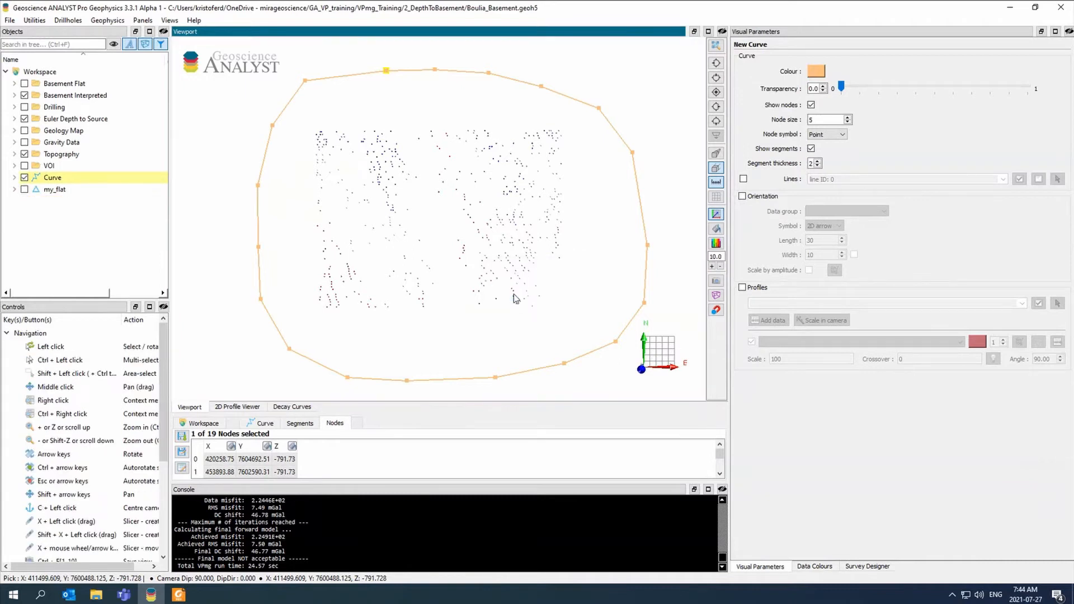
Step: Create a surface named surface in Surface Designer, using Curve as perimeter, GA_AGSO_Mag_Inferred_Depth_Estimates as control points and triangle size 7282
left_click(34, 20)
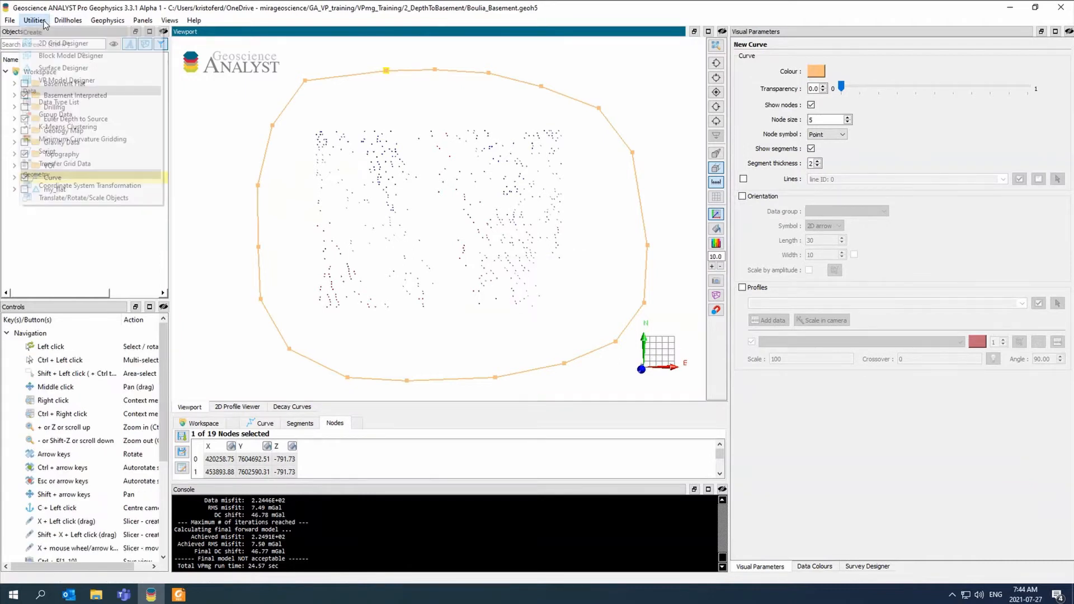
left_click(56, 67)
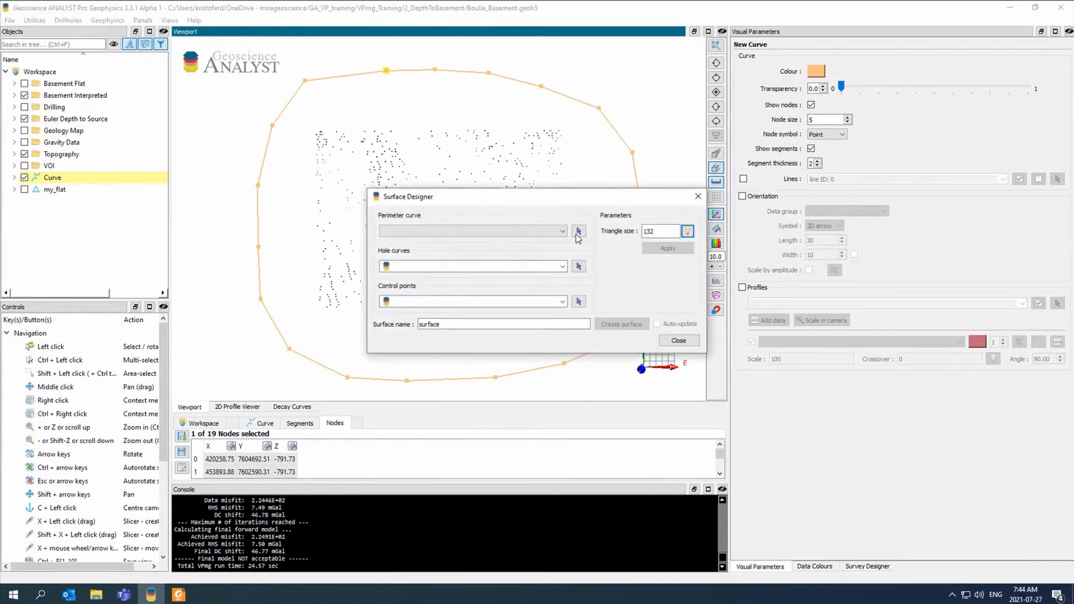
left_click(578, 231)
left_click(635, 154)
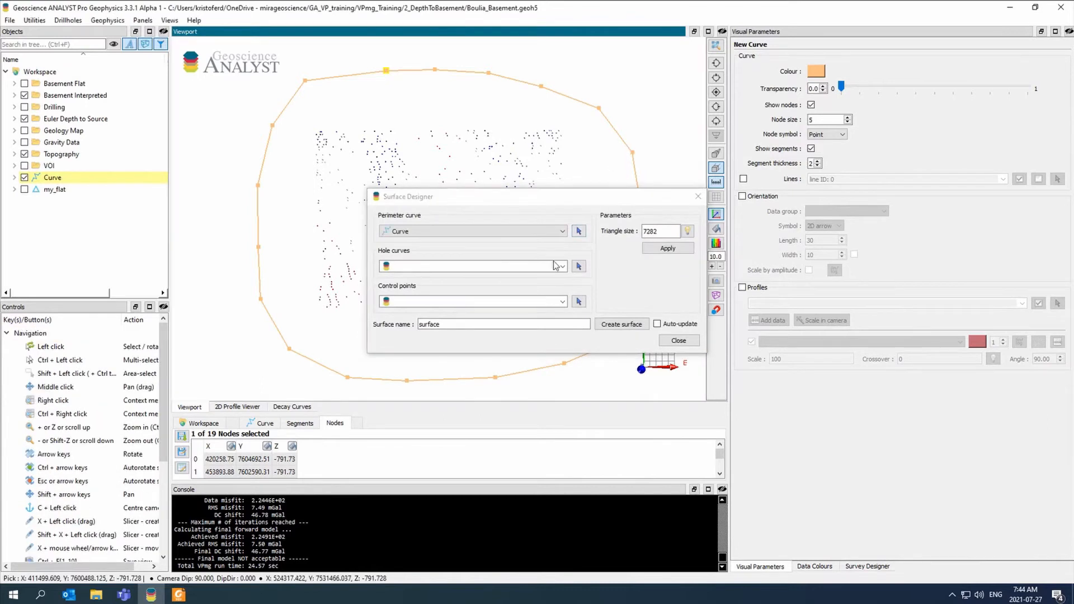
left_click(562, 302)
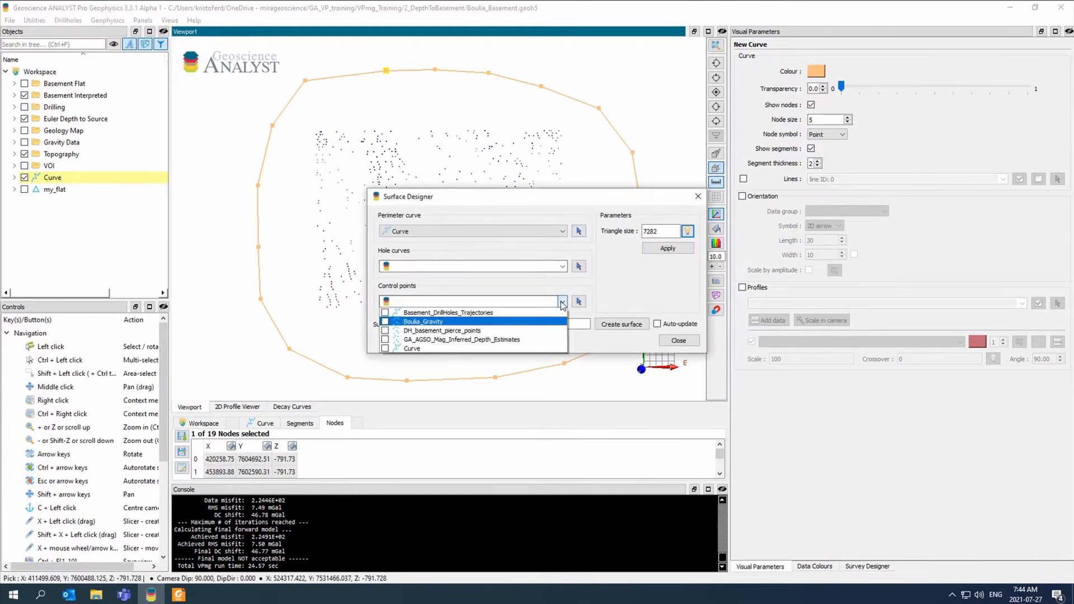
left_click(554, 339)
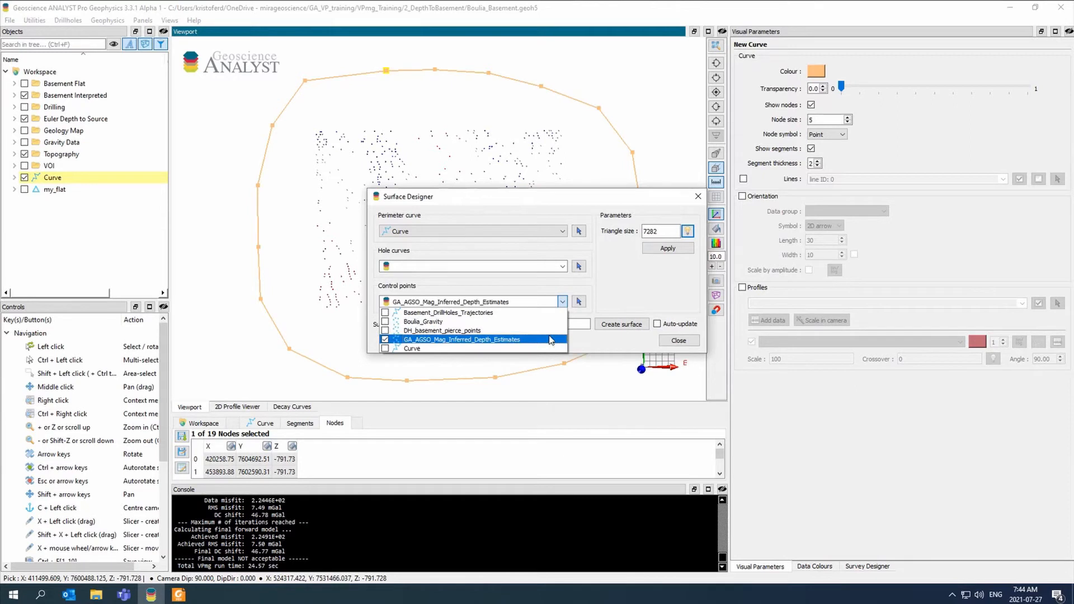
left_click(650, 308)
left_click(621, 325)
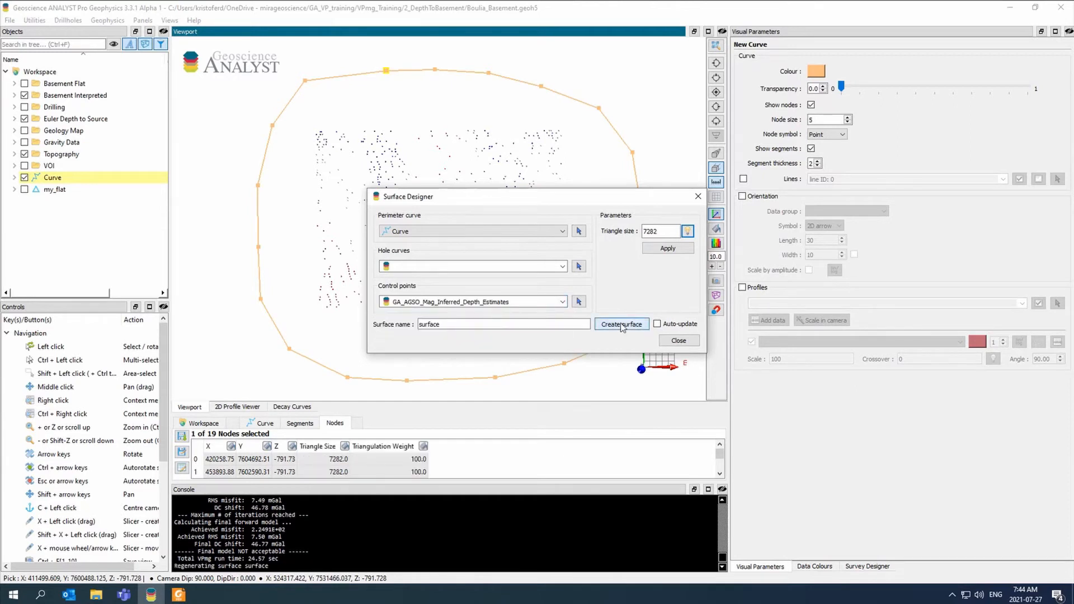
Step: Inspect the fit of the generated surface to the depth estimate points from the side, and close Surface Designer
left_click_drag(554, 196, 177, 302)
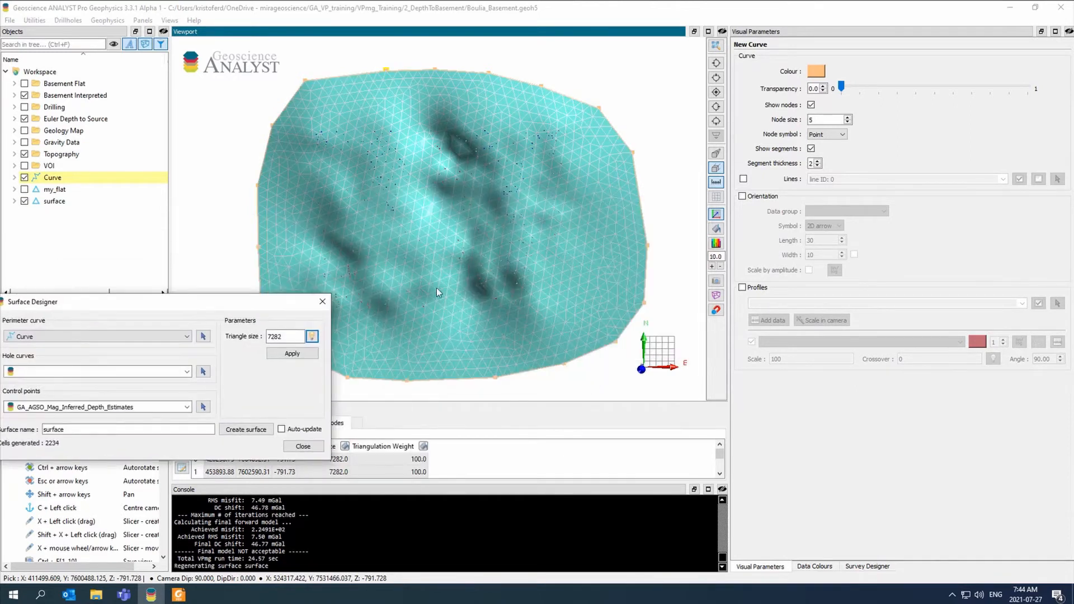
left_click_drag(436, 288, 93, 233)
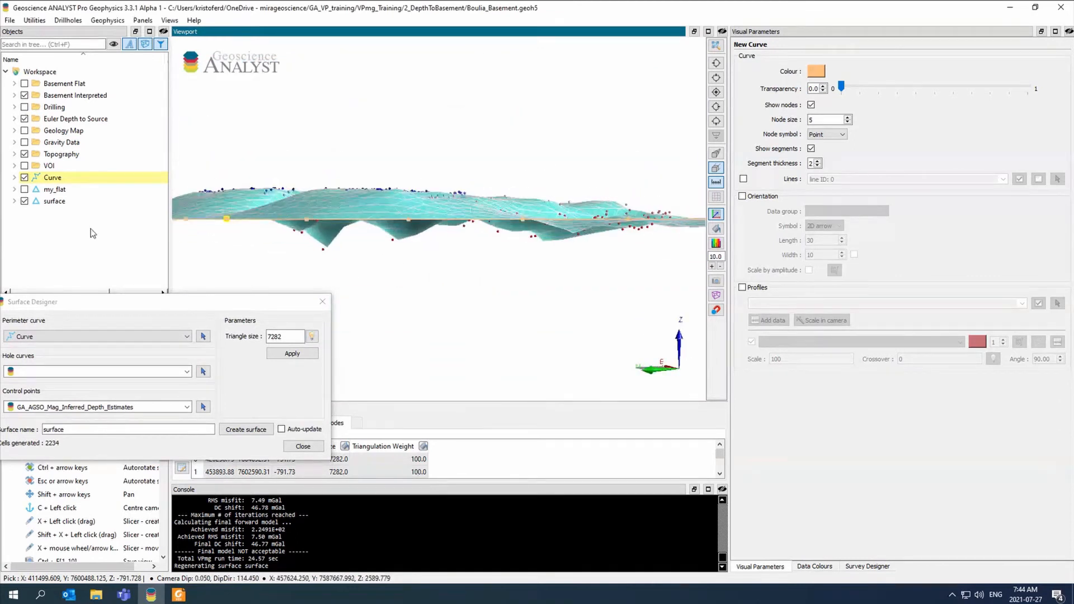
left_click_drag(442, 221, 313, 224)
left_click(265, 430)
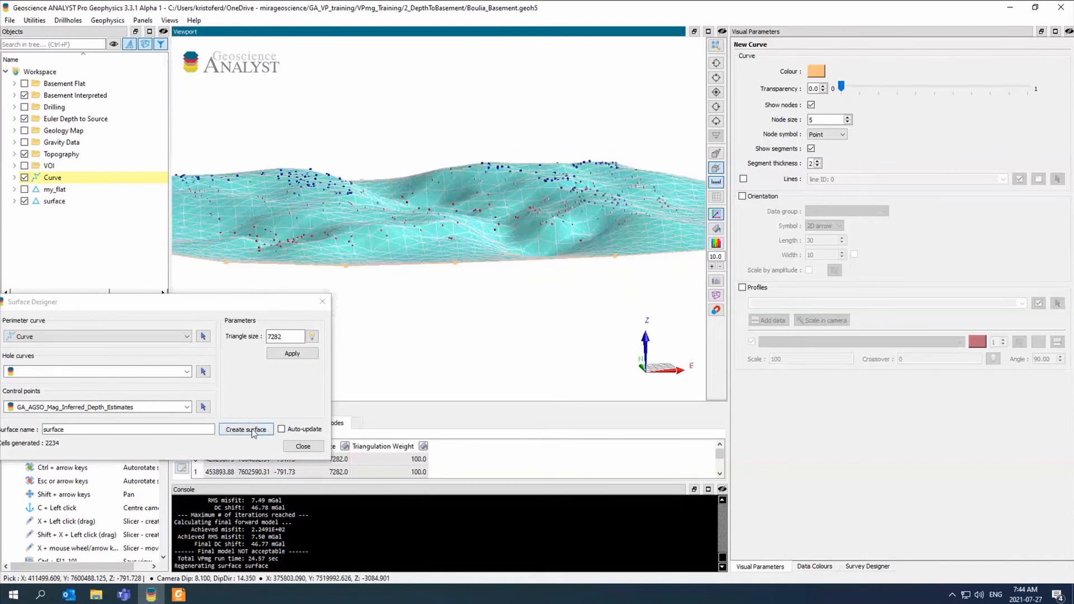
left_click(322, 302)
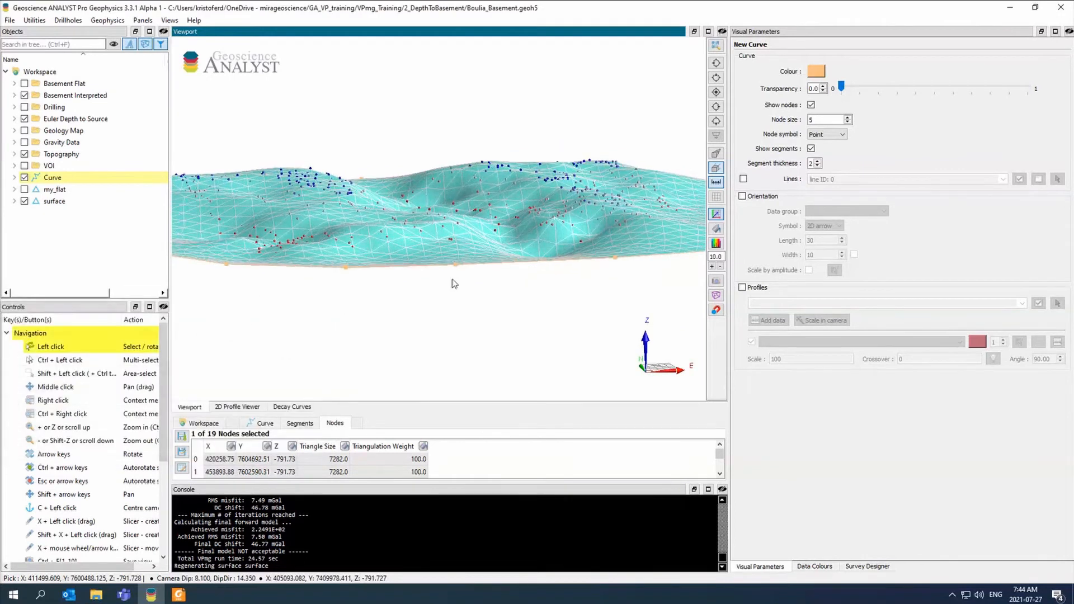
Step: Hide the perimeter curve and show Boulia_SM_Basement_Interp to compare it with the new surface from above and below
left_click_drag(452, 279, 439, 302)
left_click(24, 177)
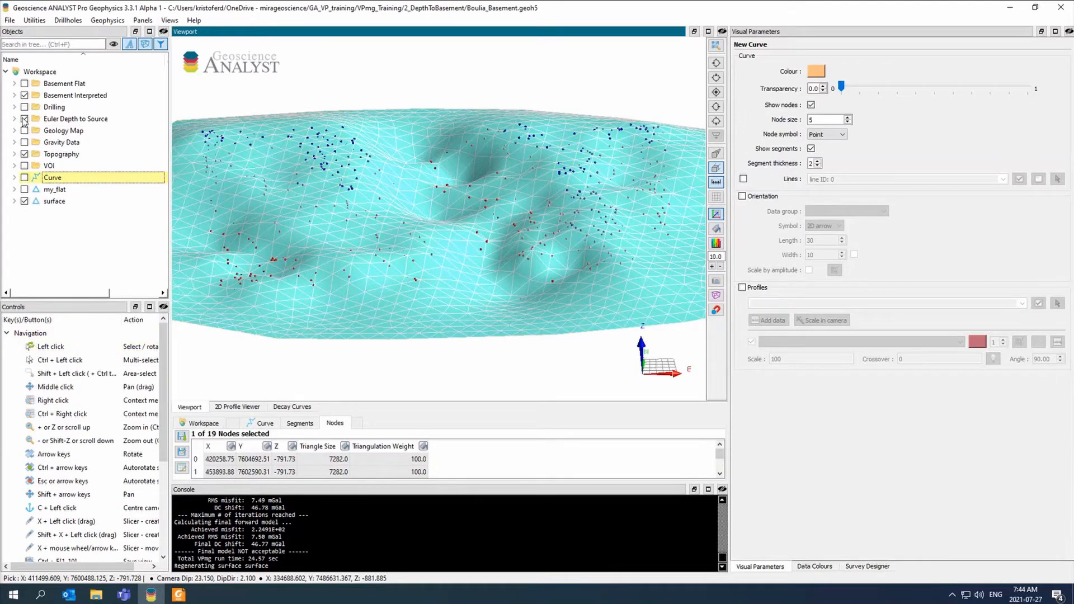
left_click(14, 95)
left_click(34, 107)
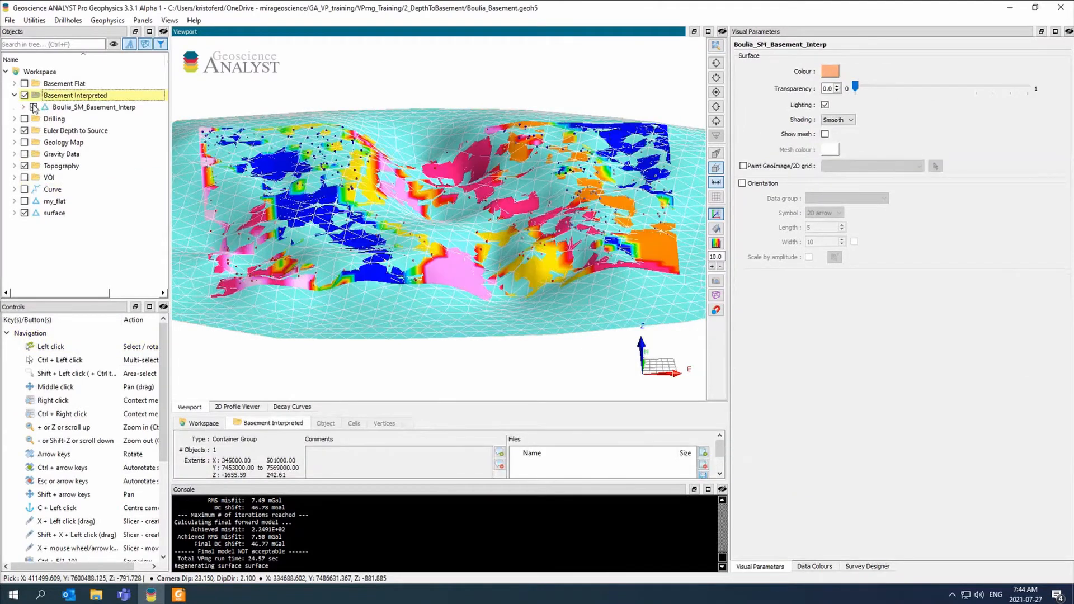
left_click_drag(510, 195, 442, 327)
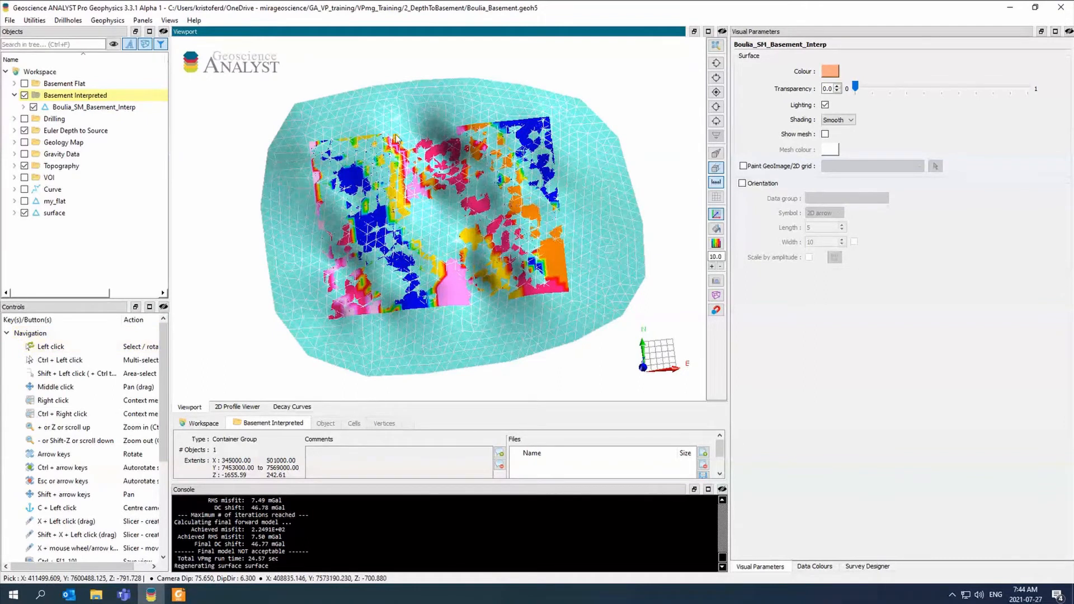
left_click_drag(551, 361, 496, 326)
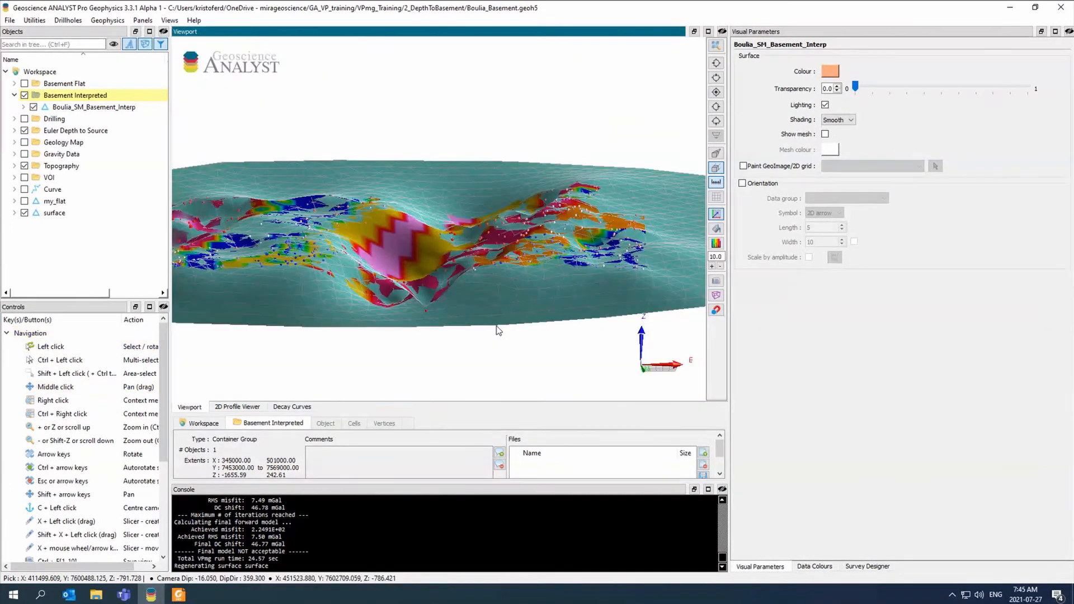
Step: Start a new VP model with Topography as its topography surface
left_click(107, 20)
left_click(129, 112)
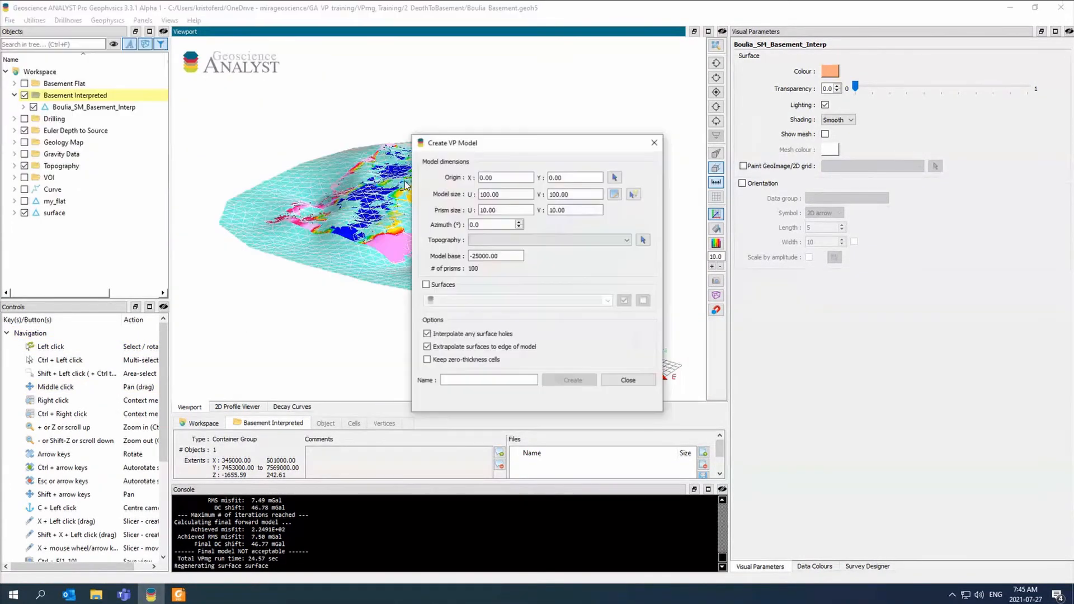
left_click(314, 308)
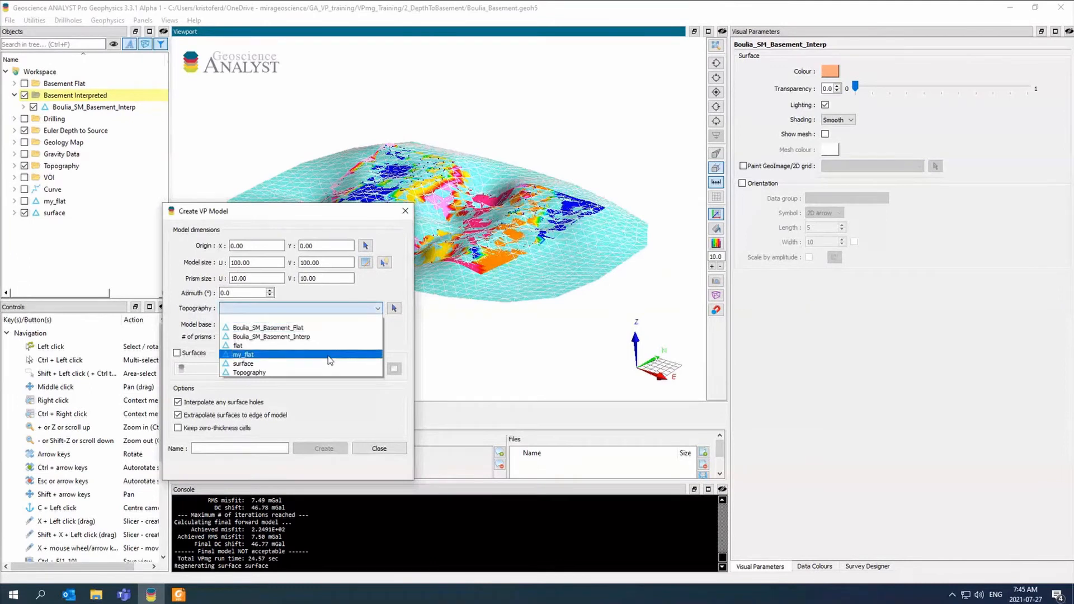
left_click(249, 372)
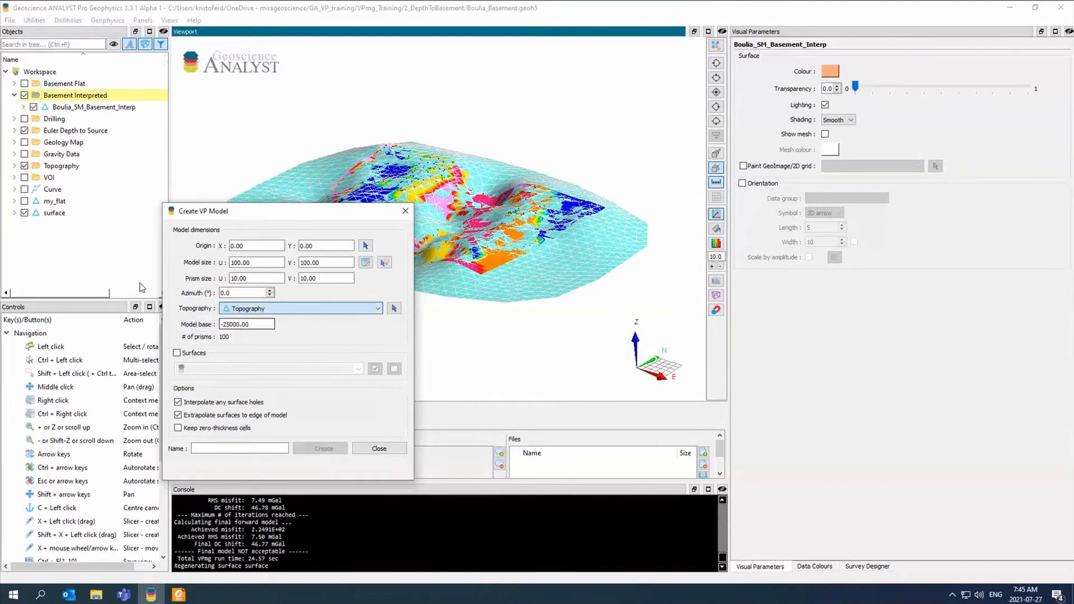
Step: Show the Topography surface and take the VP model's origin and dimensions from its extent
left_click(14, 166)
left_click(34, 189)
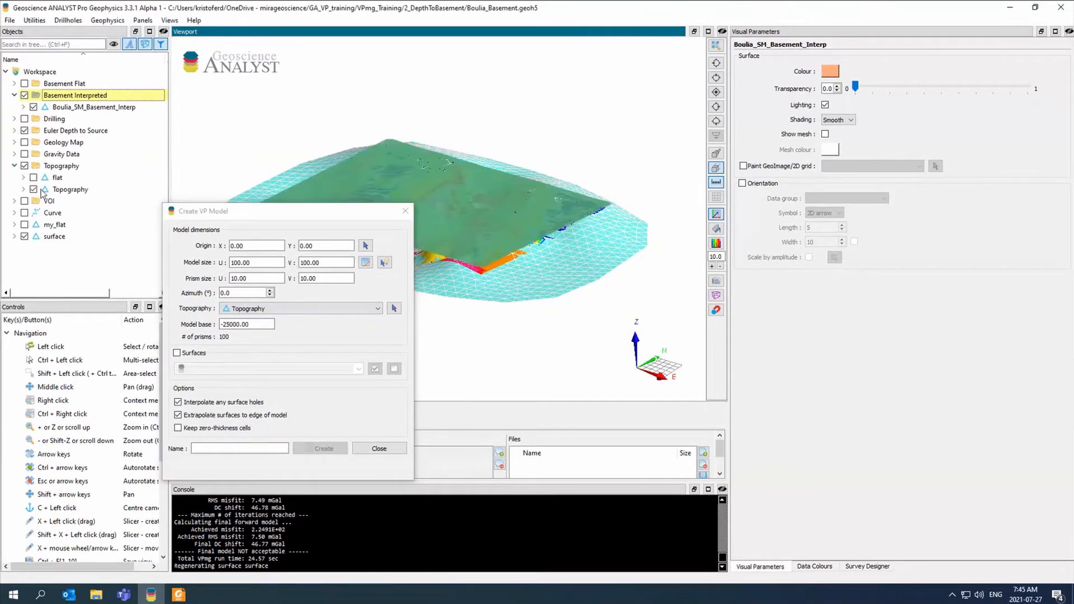
left_click_drag(221, 216, 207, 220)
left_click(369, 267)
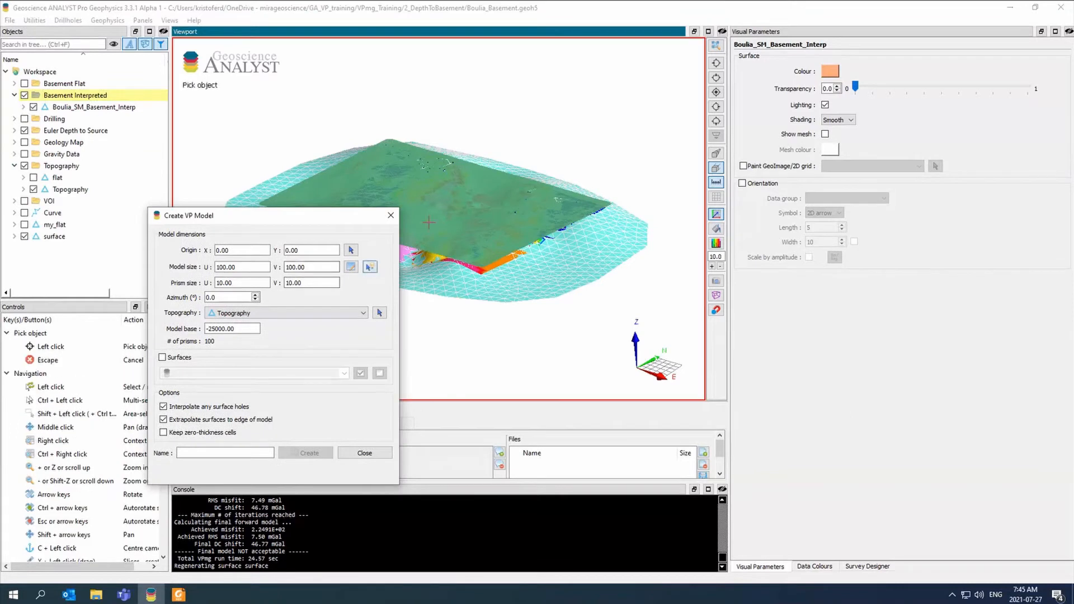
left_click(467, 202)
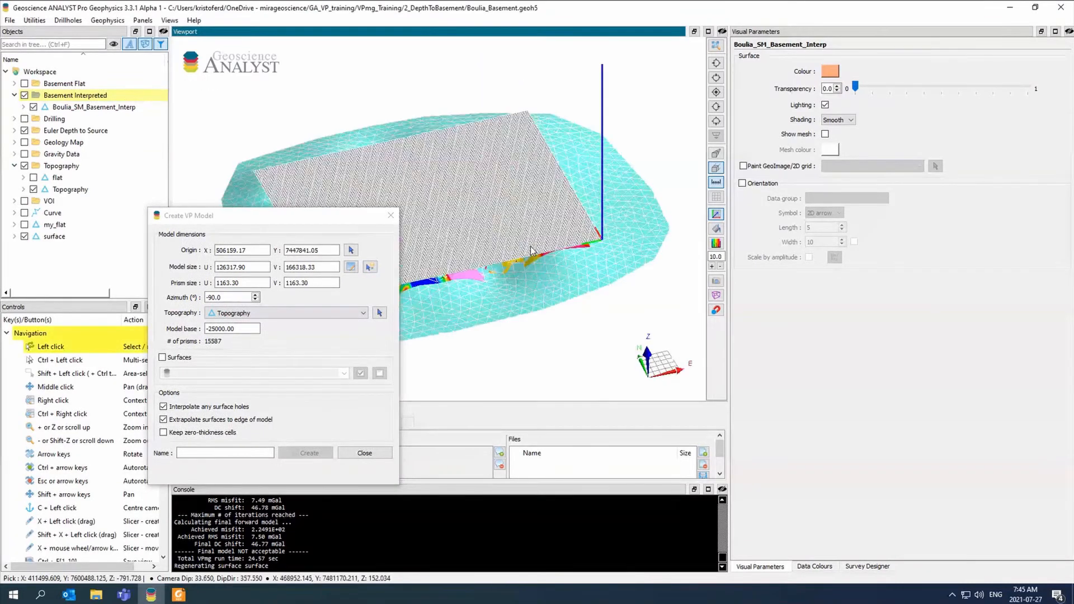
Step: Include surfaces in the VP model and choose only surface, leaving Boulia_SM_Basement_Interp out
left_click(163, 357)
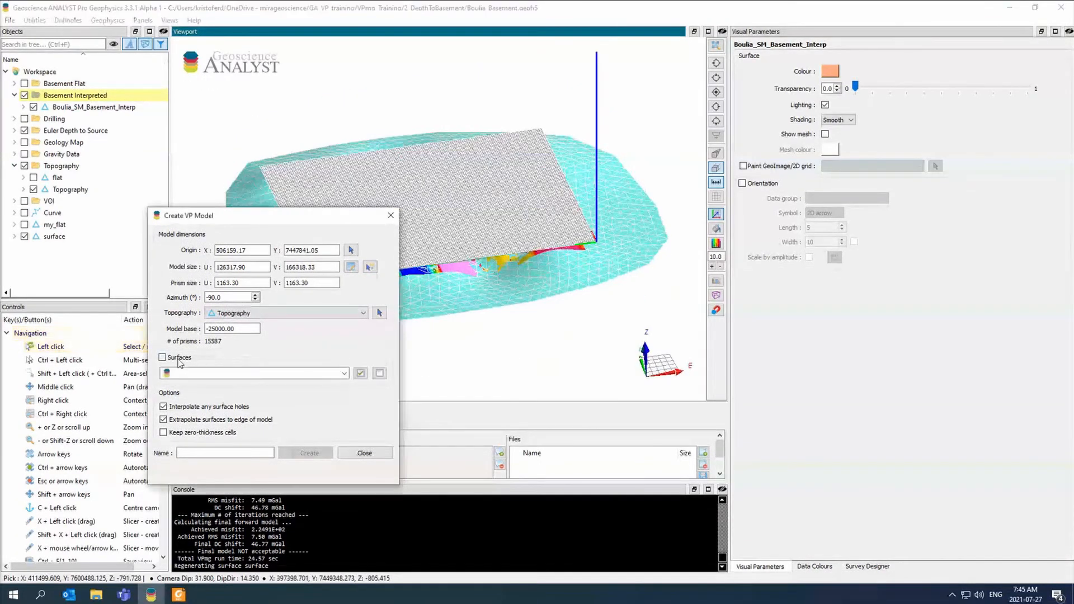
left_click(343, 373)
left_click(339, 394)
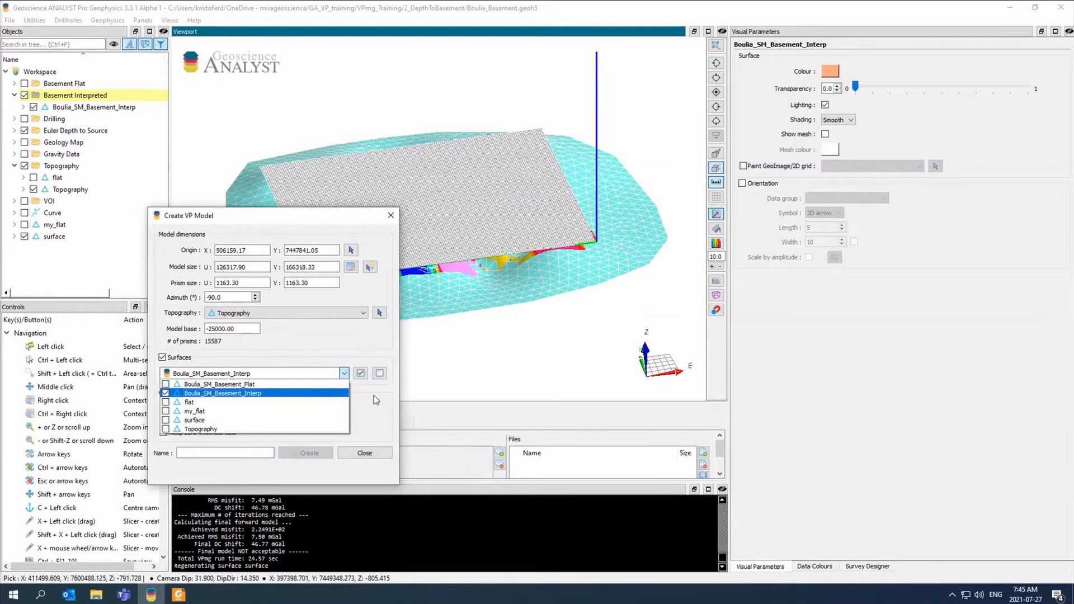
left_click(166, 420)
left_click(302, 394)
left_click(375, 404)
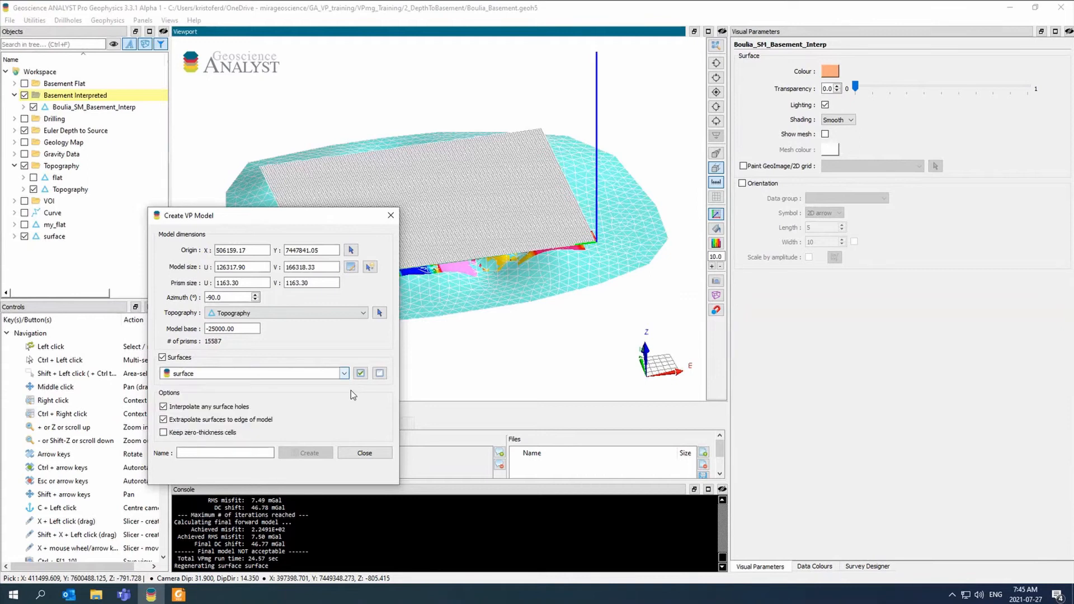
Step: Name the VP model Boulia_SM_Interp
left_click(242, 451)
type("Boulia_SM_INterp")
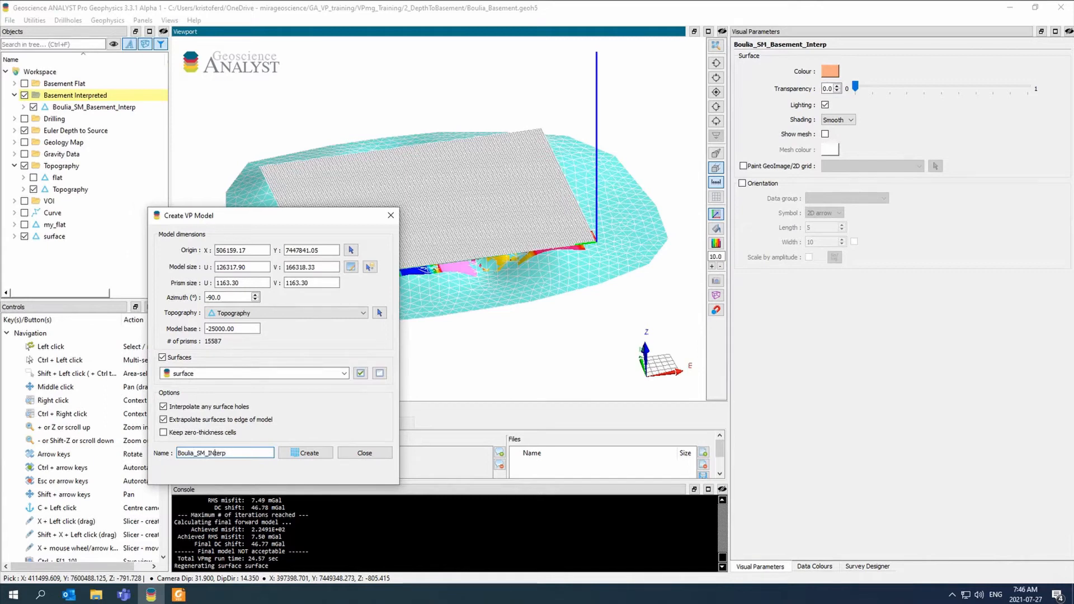
left_click_drag(210, 453, 215, 453)
Step: Set the VP model's prism size to 4000 in both U and V
double_click(230, 282)
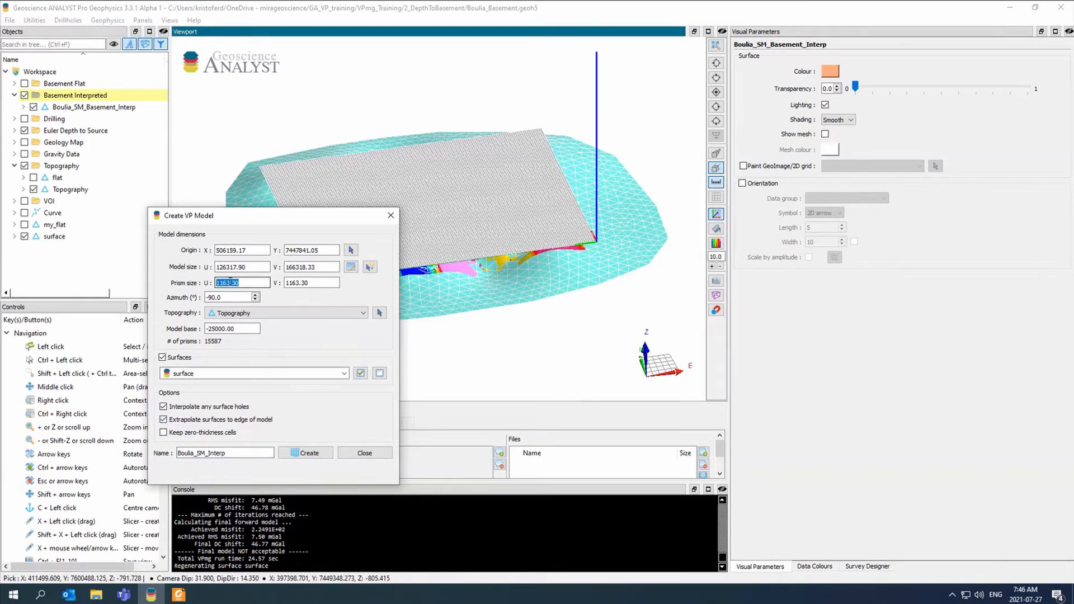
type("4000")
key("Tab")
type("4000")
key("Return")
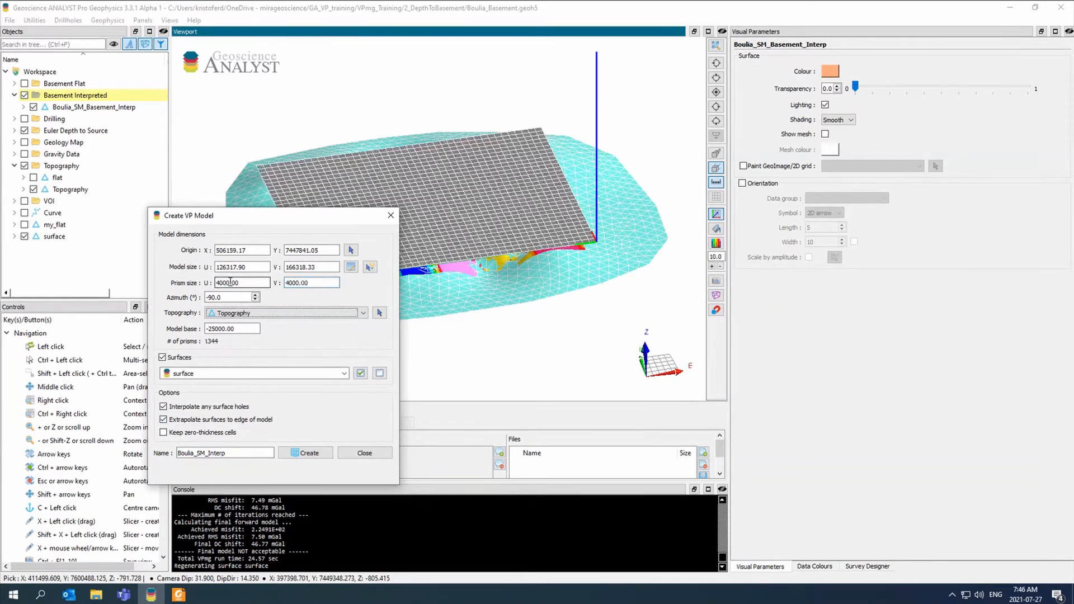
Step: Check the prism grid's coverage over the surface from above and create the VP model
left_click_drag(530, 198, 548, 310)
scroll(549, 206, "up", 2)
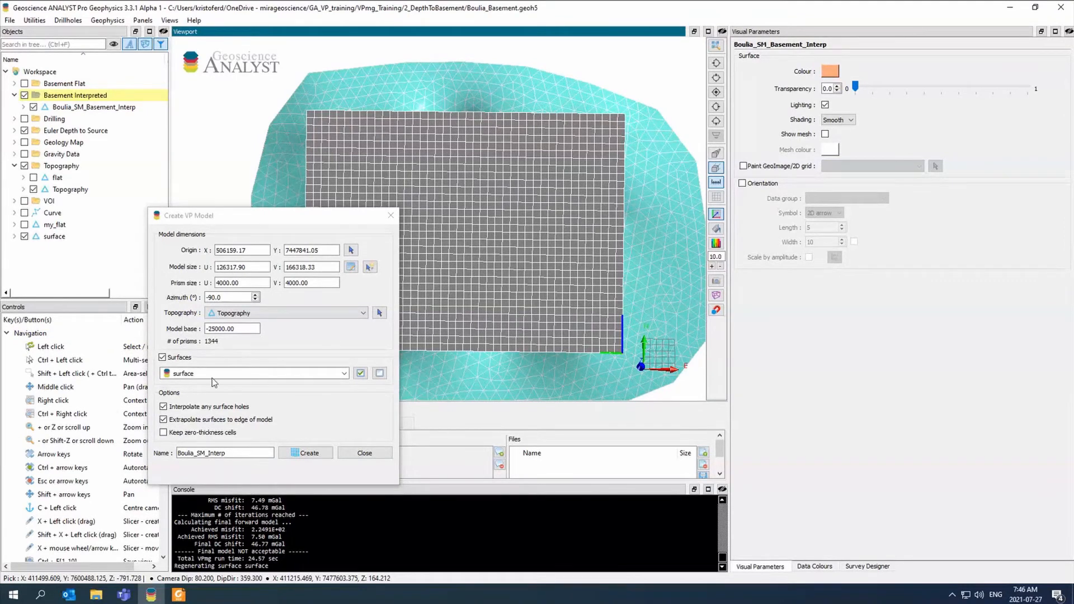
left_click(294, 452)
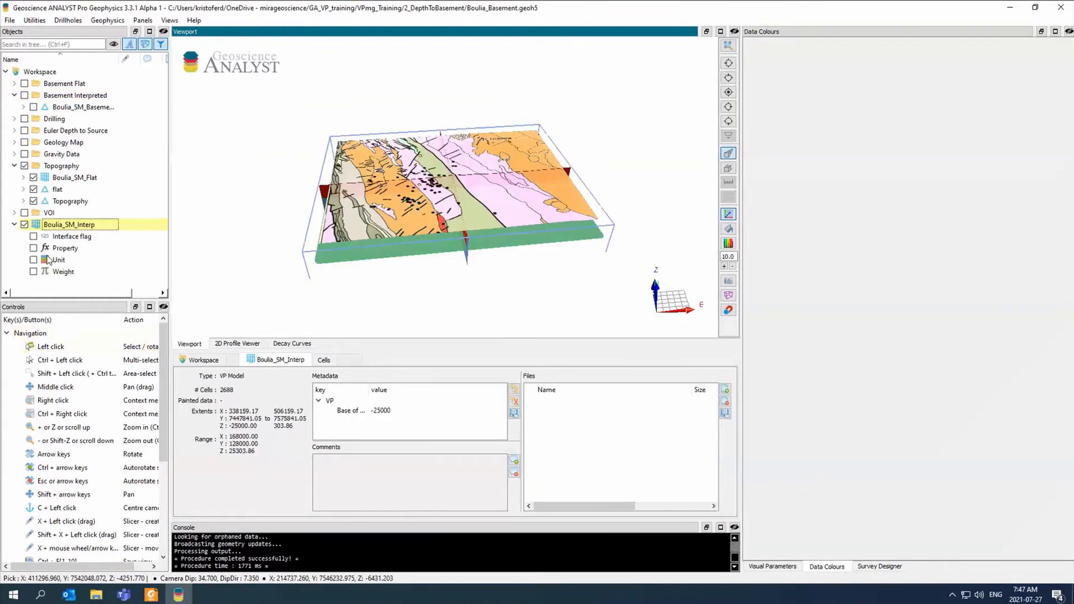
Step: Add two columns named Lower and Upper to the Unit class table of the Boulia_SM_Interp model
left_click(56, 260)
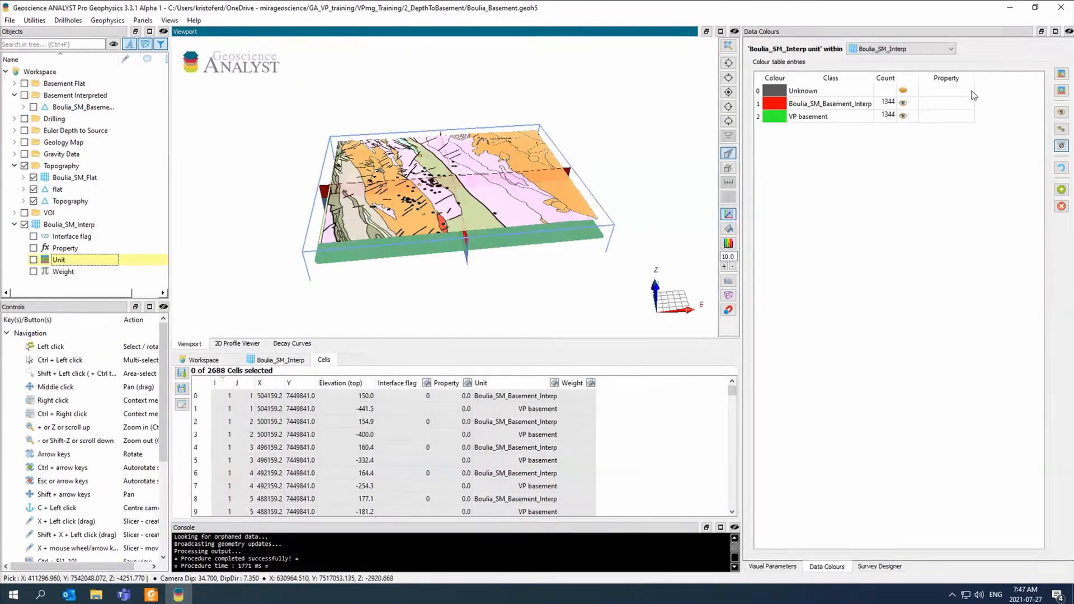
left_click(1062, 190)
type("Lower")
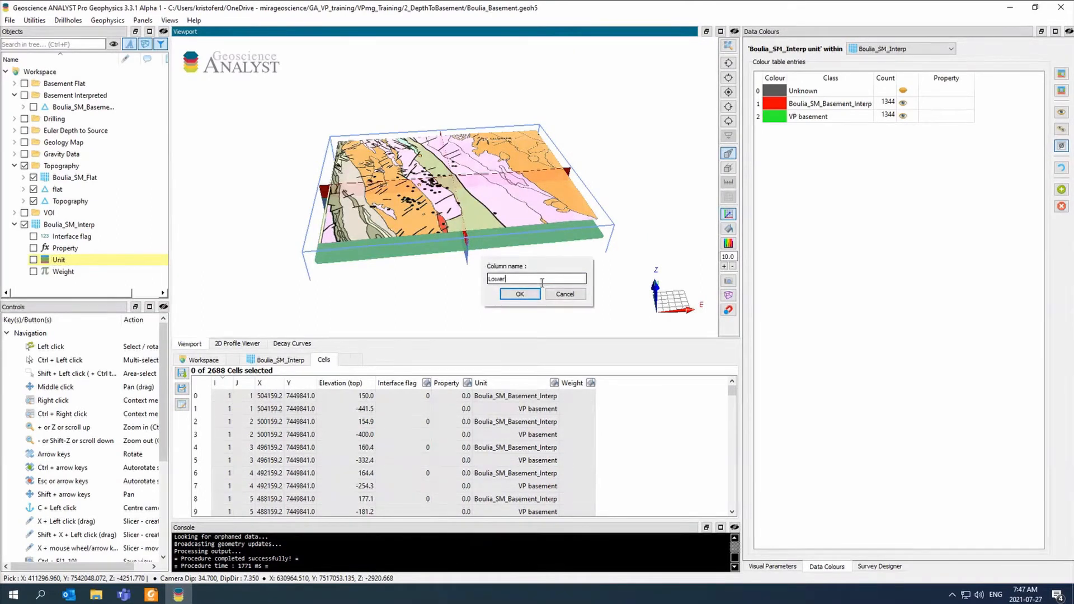
key("Return")
left_click(1062, 190)
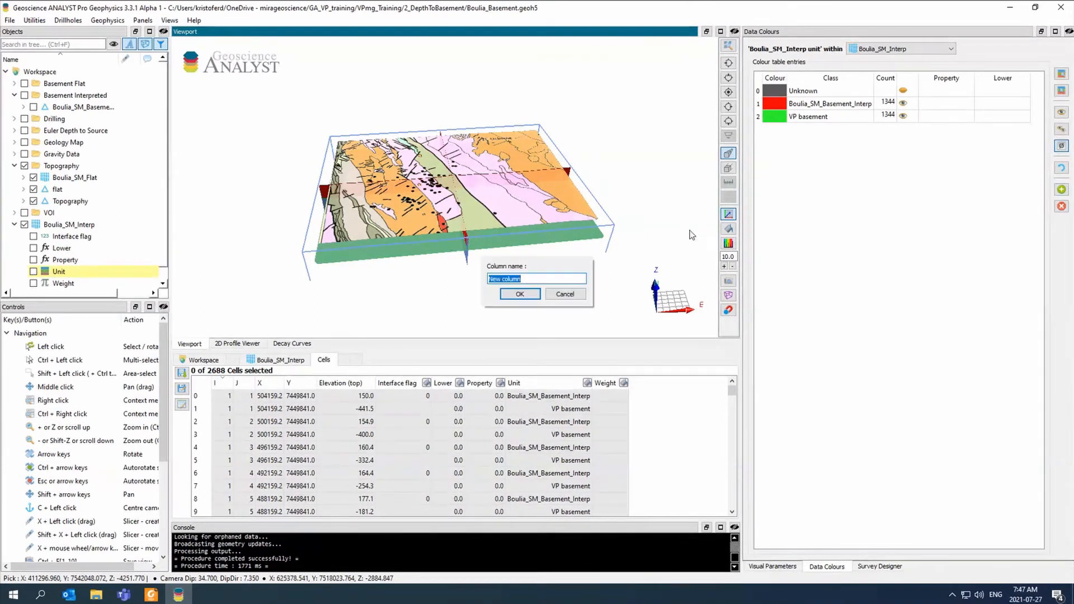
type("Upper")
key("Return")
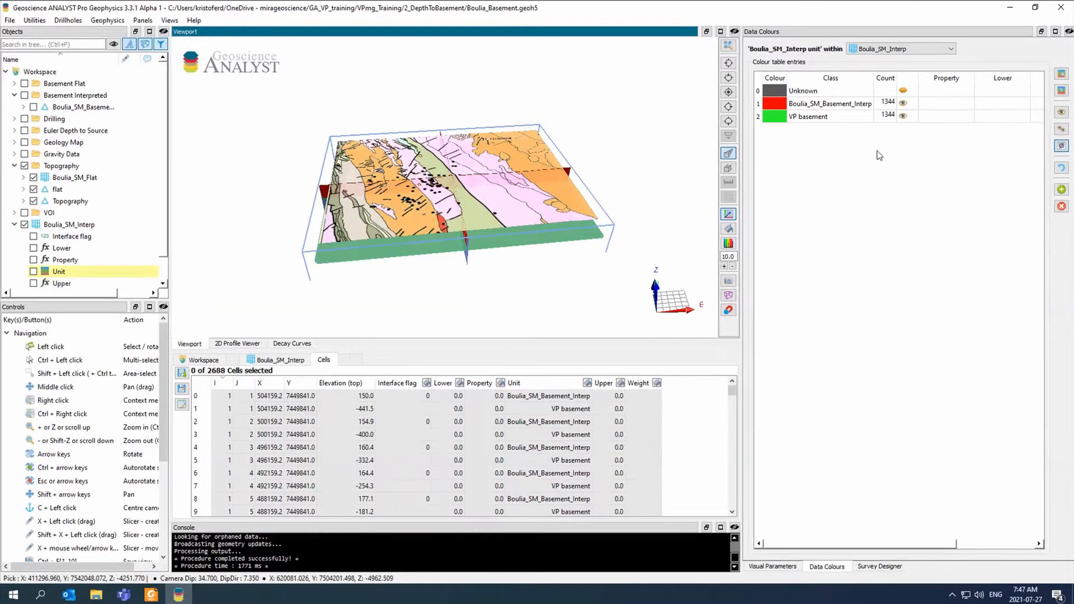
Step: Give the Boulia_SM_Basement_Interp unit a Property of 2.4, a Lower bound of 1.9 and an Upper bound of 2.9
left_click_drag(742, 174, 658, 175)
left_click(867, 108)
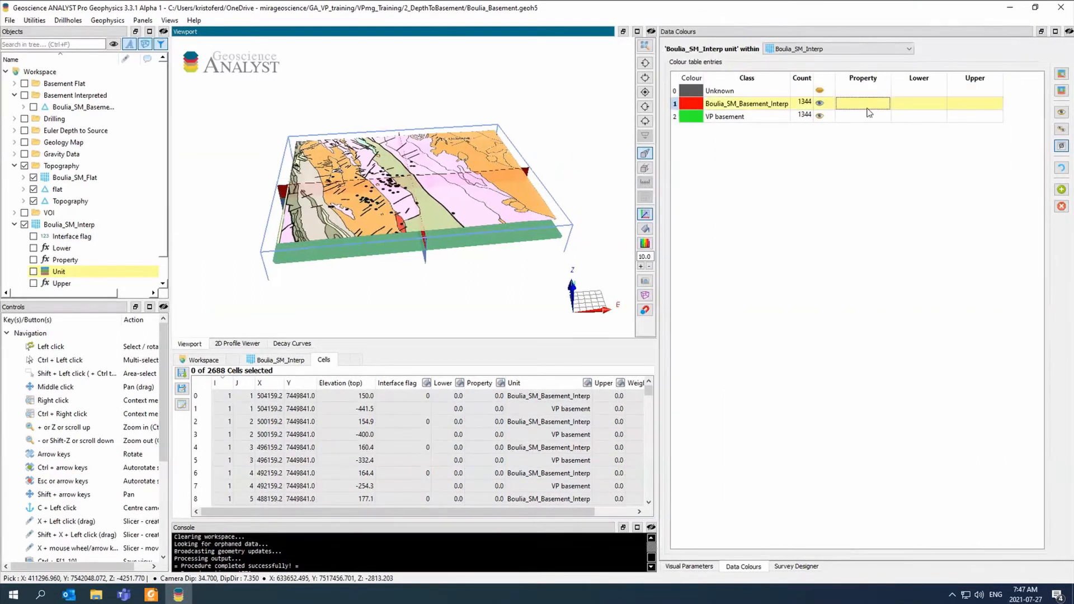
type("2.4")
left_click(919, 104)
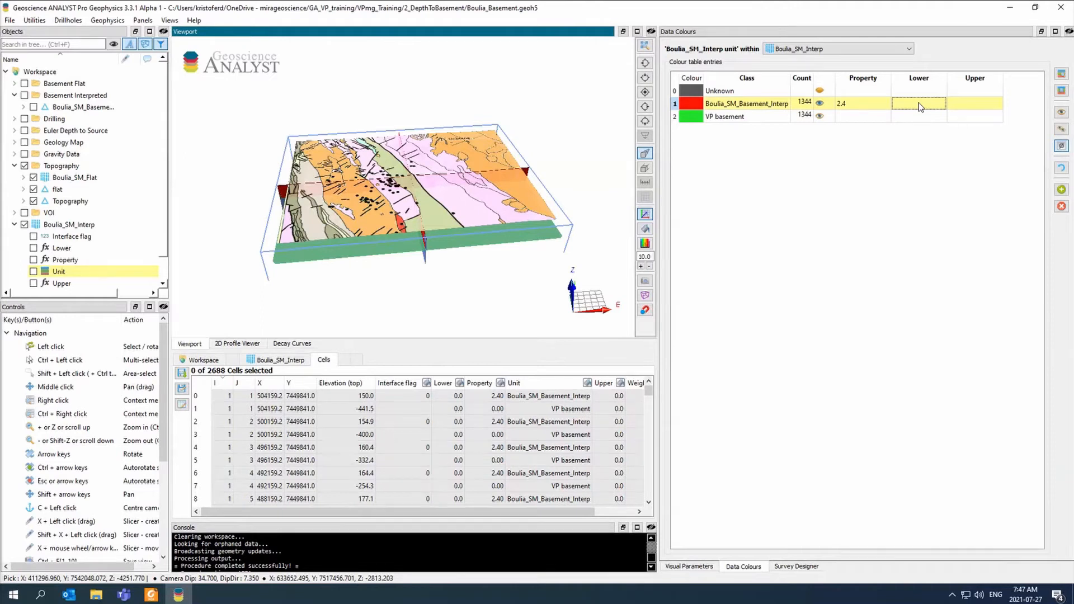
type("1.9")
left_click(959, 101)
type("2.9")
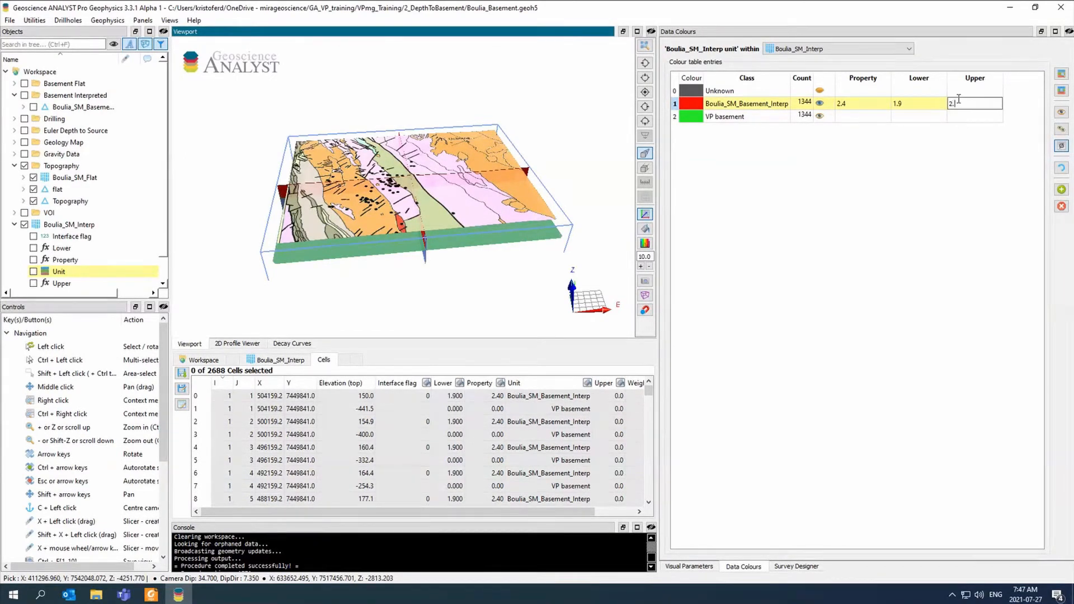
Step: Give the VP basement unit a Property of 2.75, a Lower bound of 2.25 and an Upper bound of 3.25
left_click(853, 118)
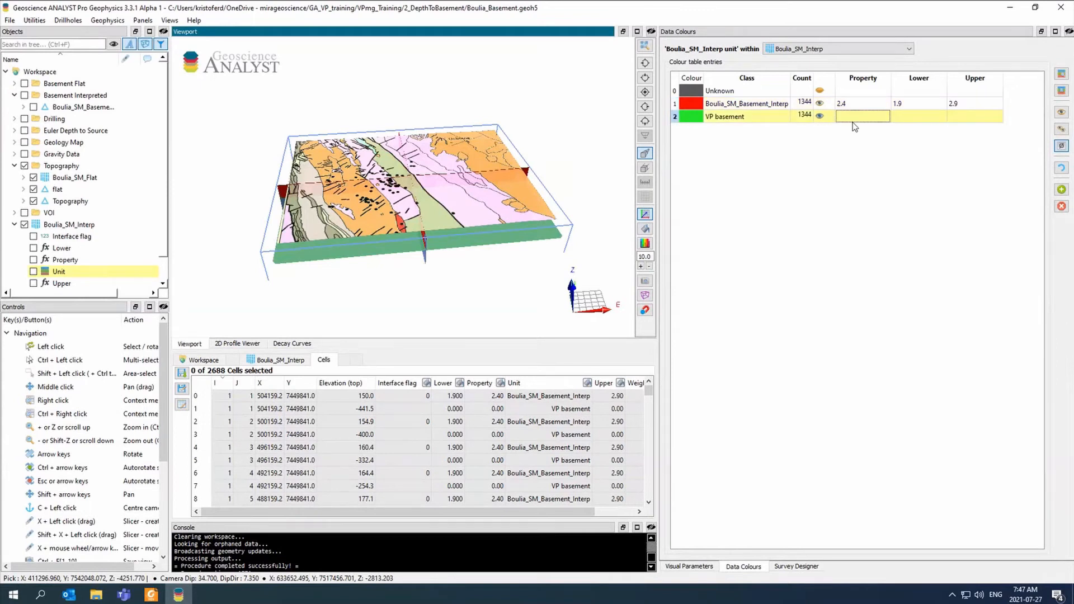
type("2.75")
left_click(921, 116)
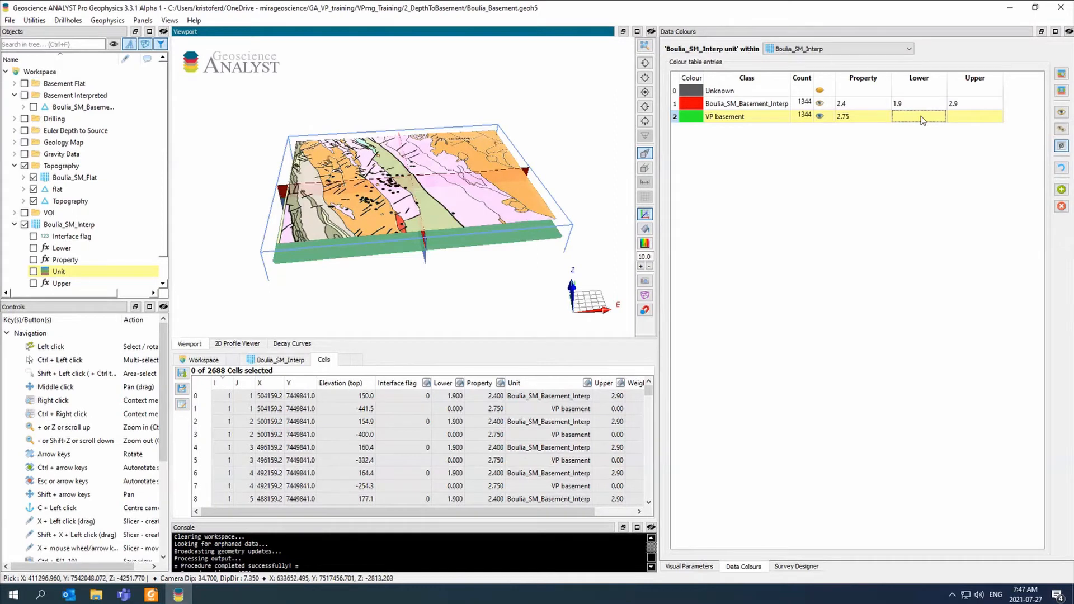
type("2.25")
left_click(979, 115)
type("3.25")
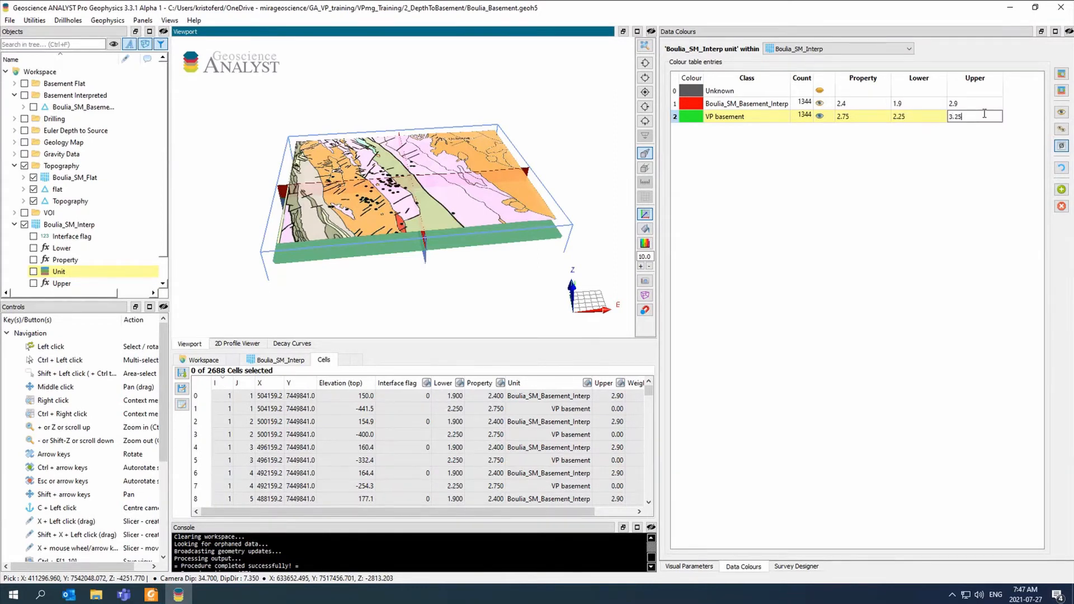
key("Return")
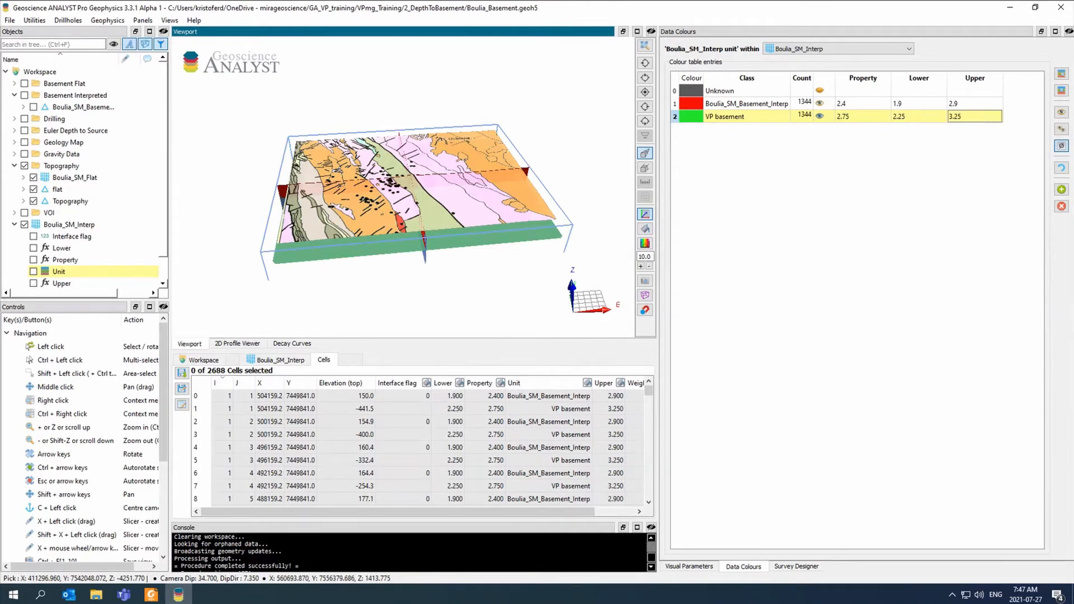
Step: Start adding pierce-point constraints to the Boulia_SM_Interp model, using DH_basement_pierce_points as the locations
middle_click_drag(519, 126, 524, 222)
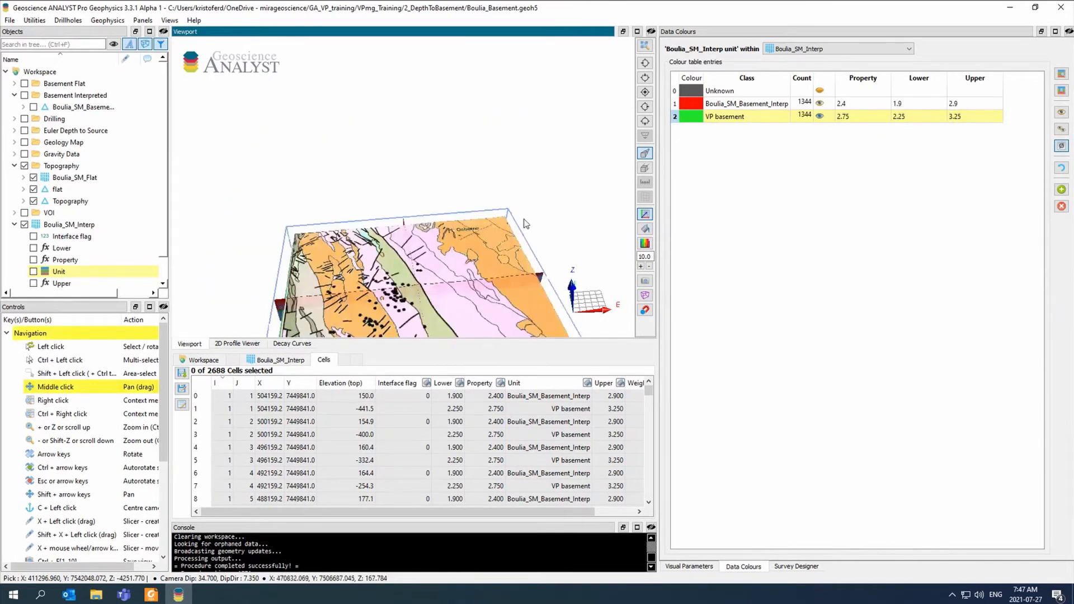
left_click_drag(526, 224, 361, 186)
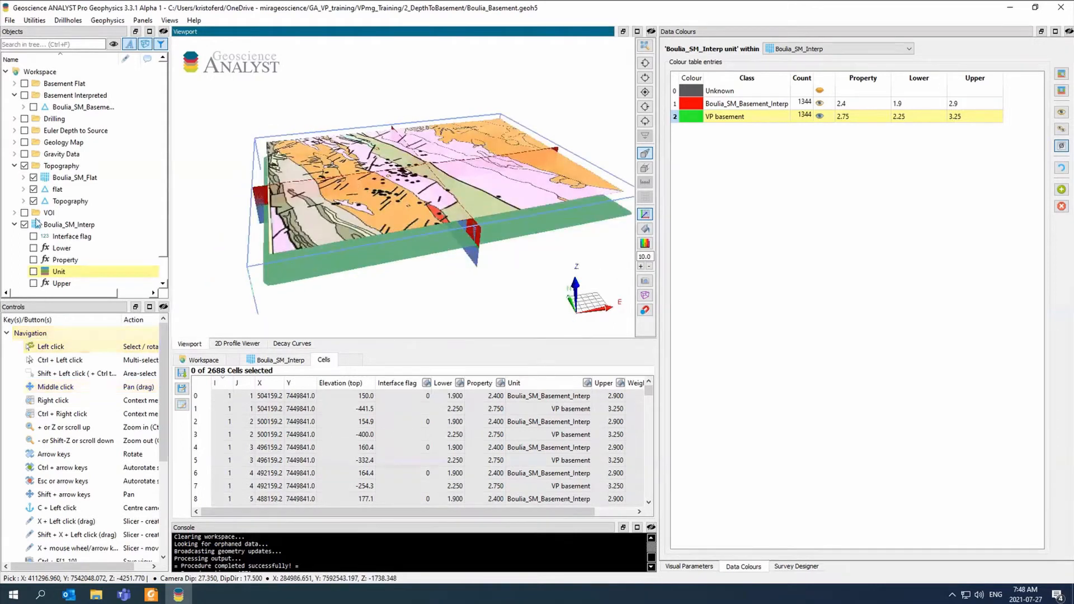
left_click(69, 225)
right_click(70, 225)
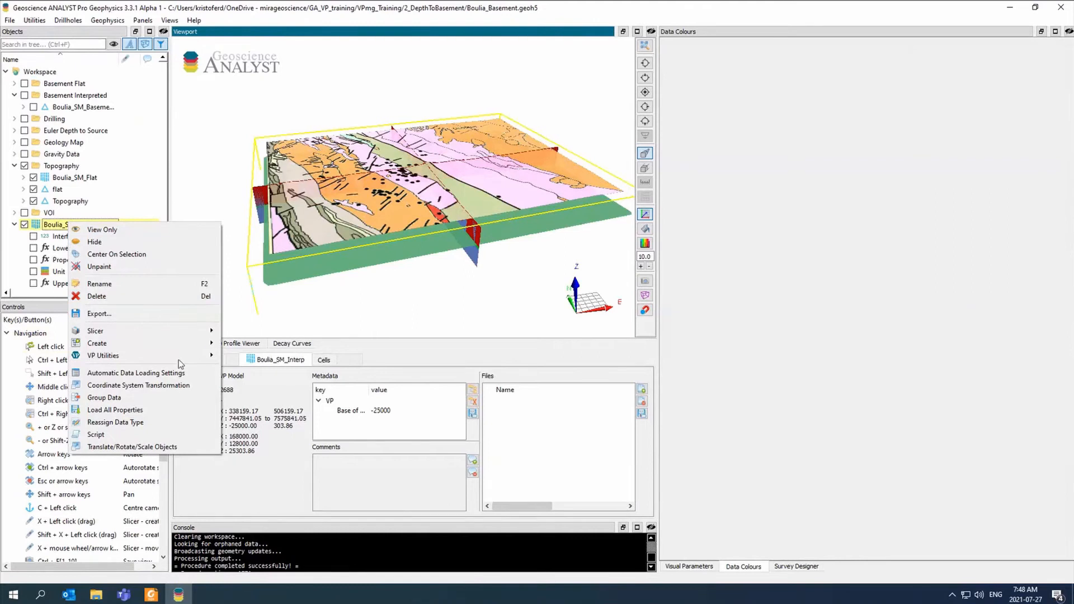
mouse_move(182, 362)
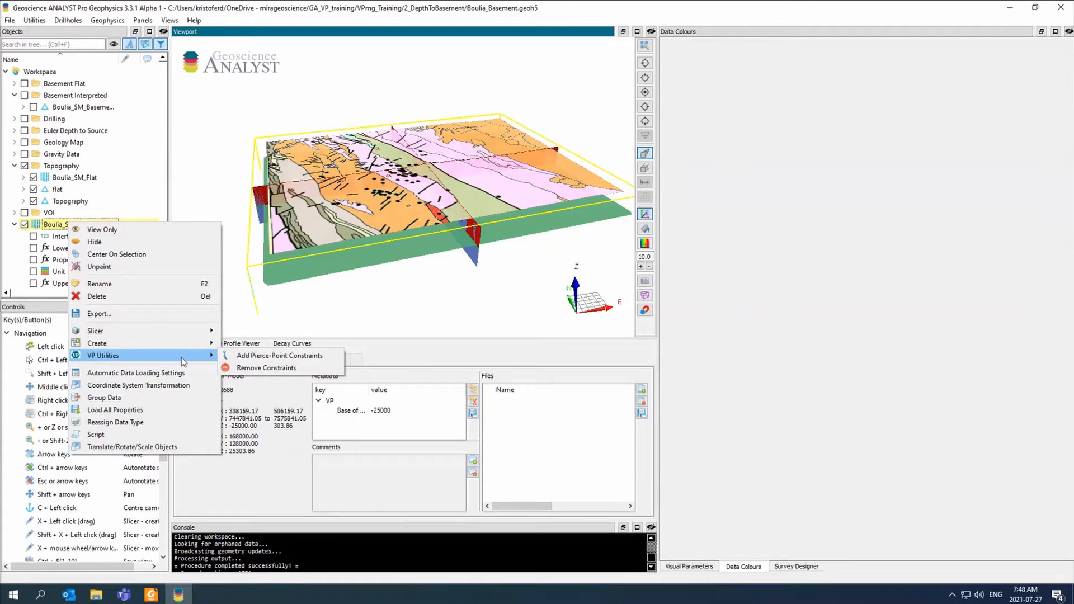
left_click(280, 355)
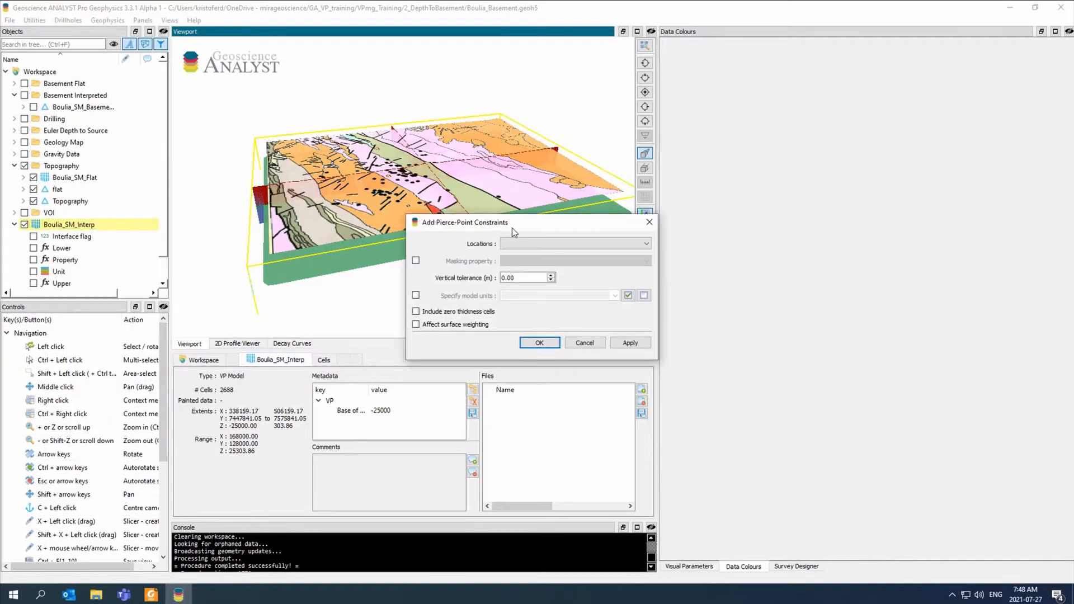
left_click_drag(512, 227, 253, 238)
left_click(267, 256)
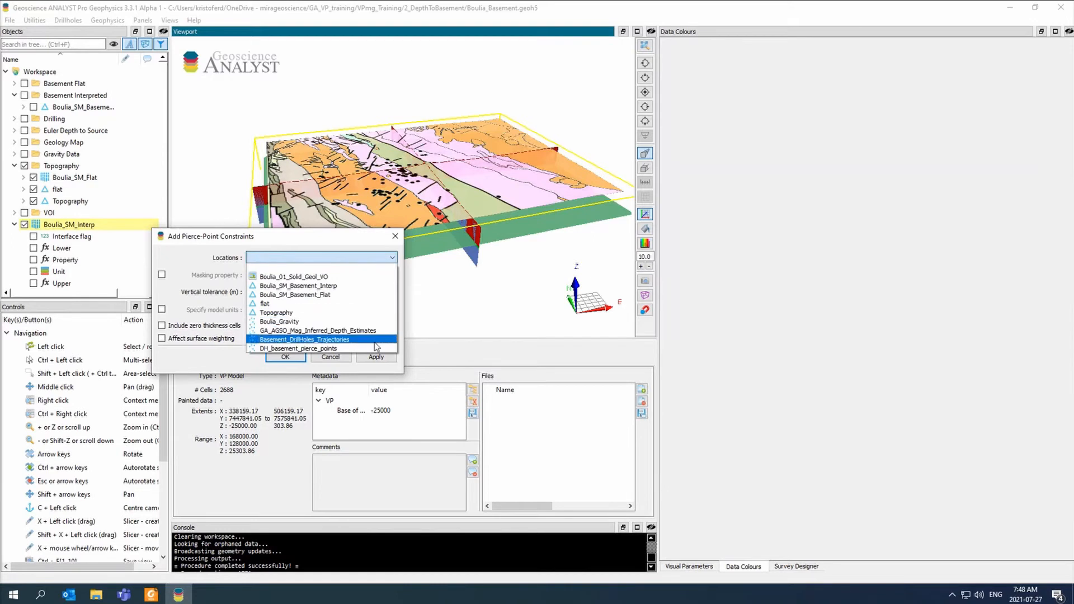
left_click(315, 349)
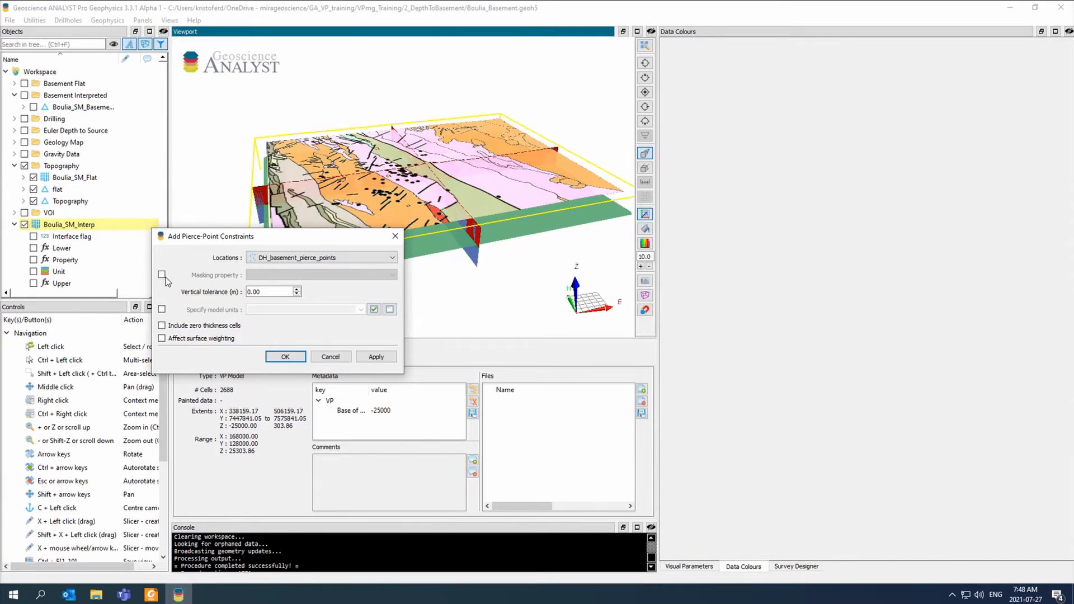
Step: Set the vertical tolerance to 10 m and apply the pierce-point constraints to the model
left_click(247, 291)
type("1")
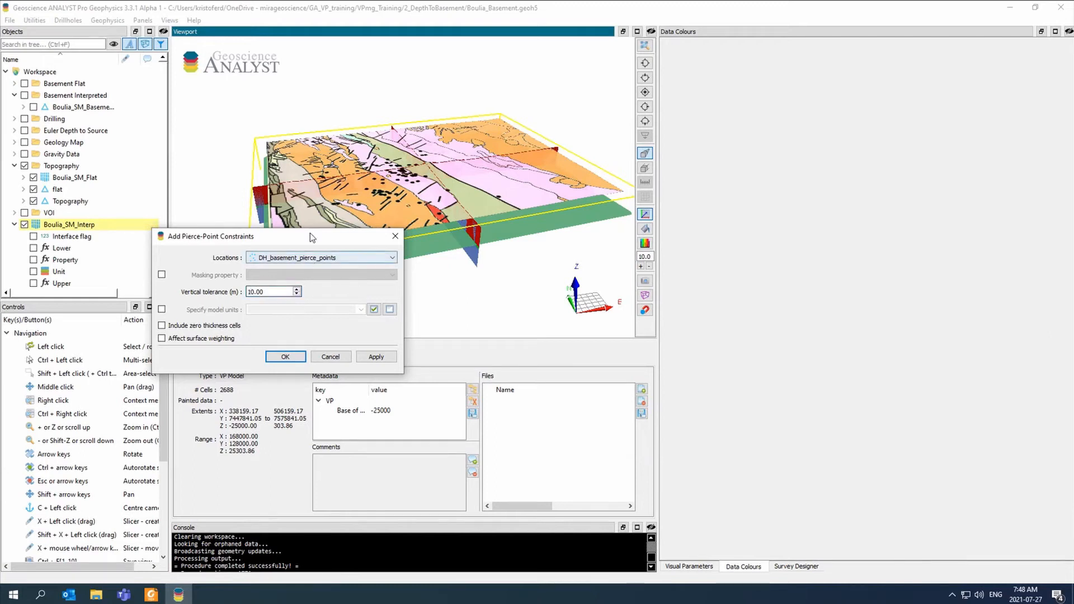
left_click_drag(302, 240, 213, 206)
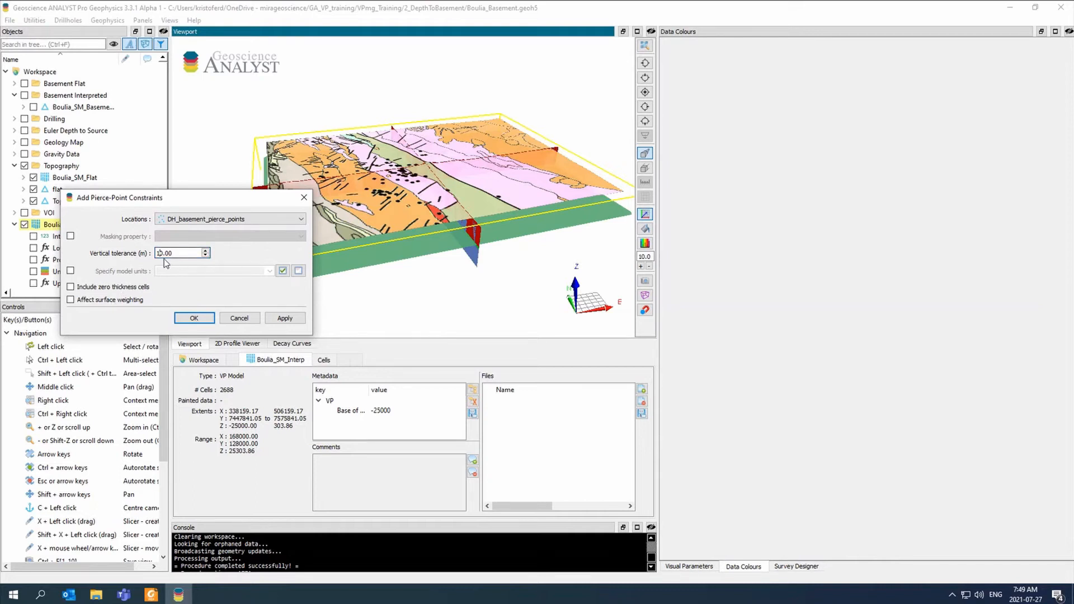
left_click_drag(144, 193, 139, 265)
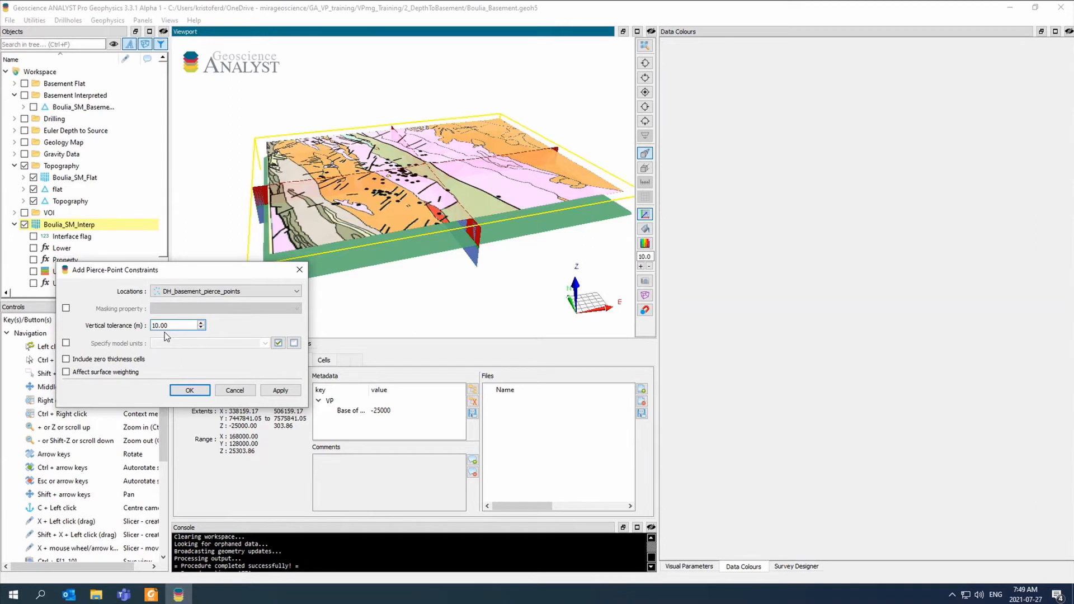
left_click(280, 390)
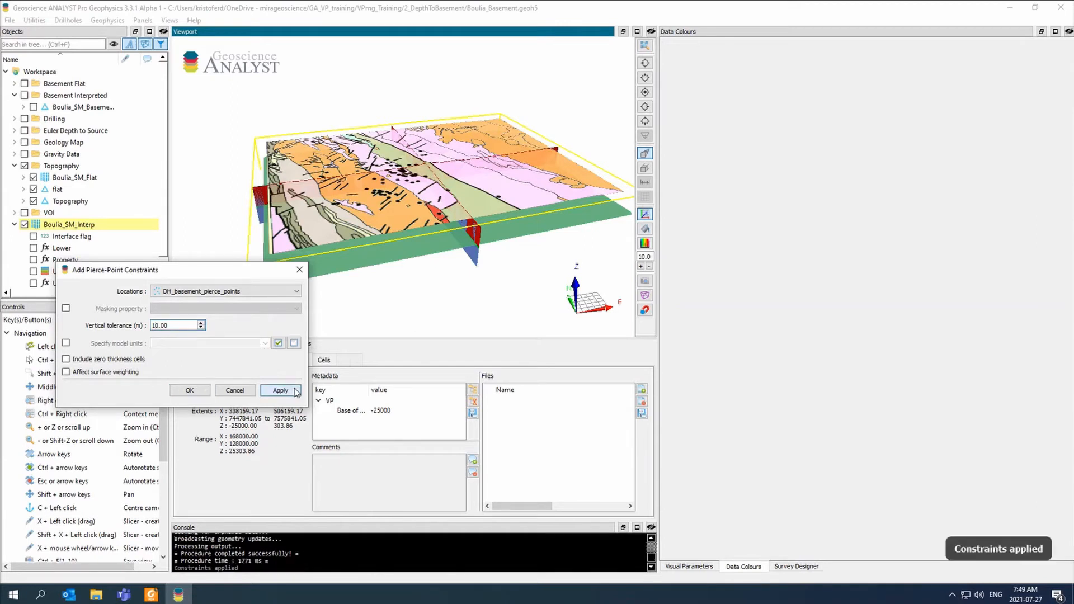
Step: Examine the Interface flag data of Boulia_SM_Interp and close the pierce-point constraints dialog
left_click(69, 240)
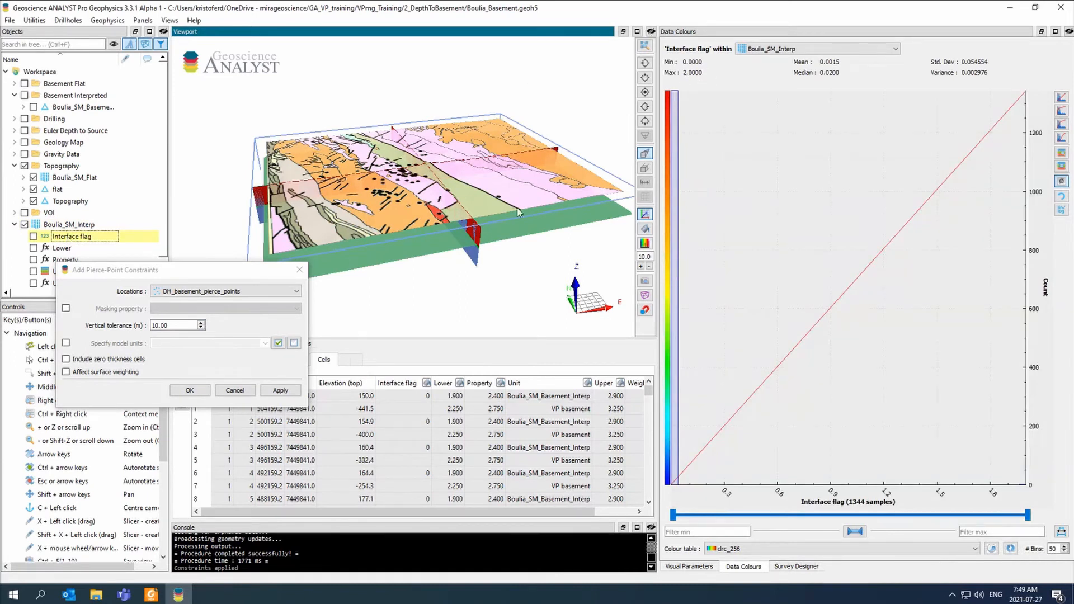
left_click_drag(517, 207, 476, 269)
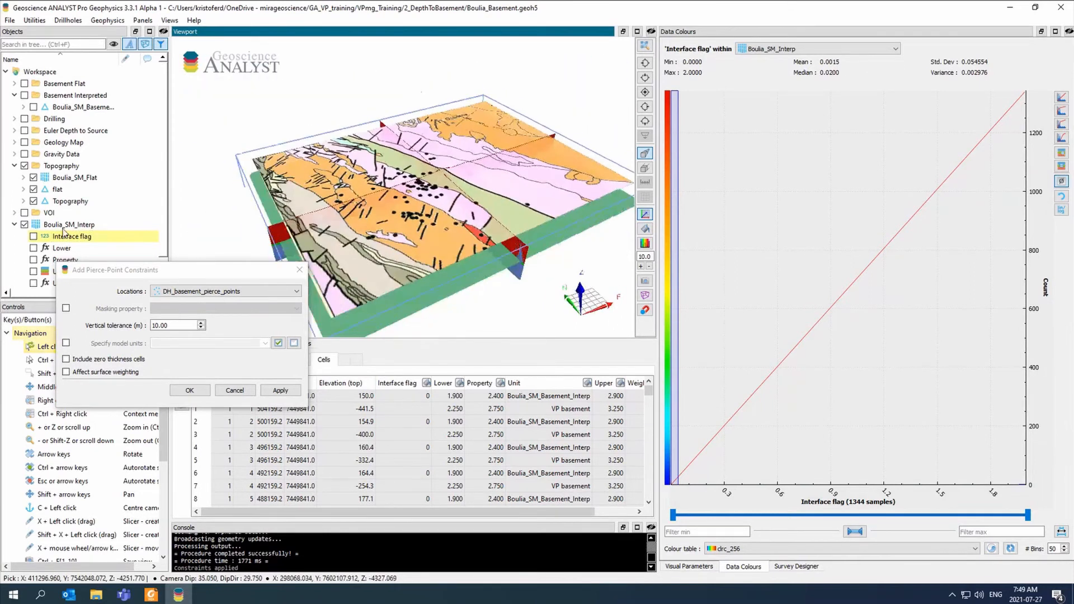
left_click_drag(143, 272, 157, 327)
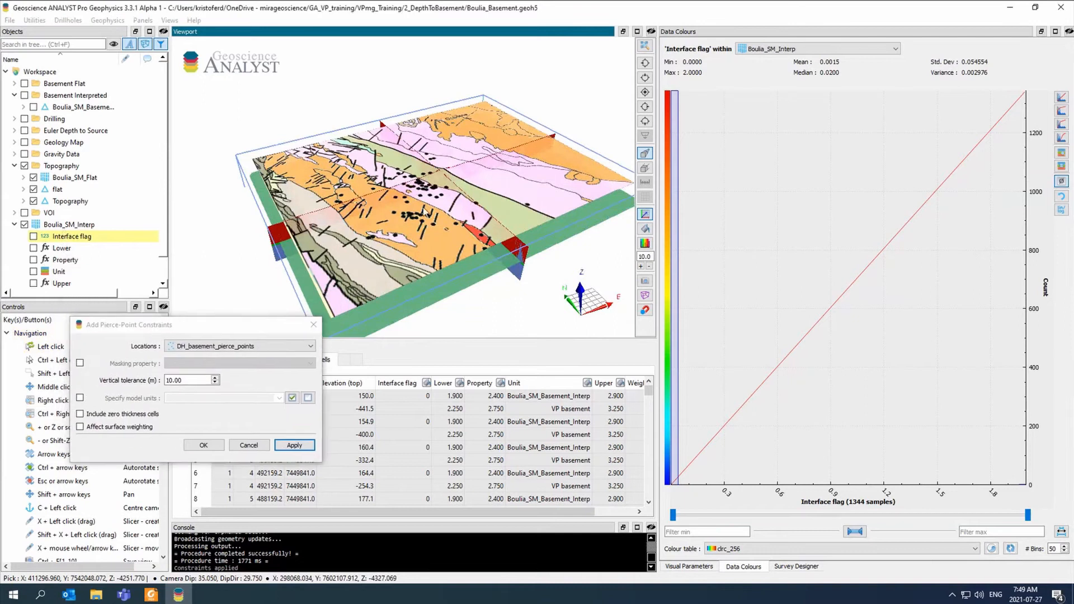
left_click_drag(425, 212, 252, 223)
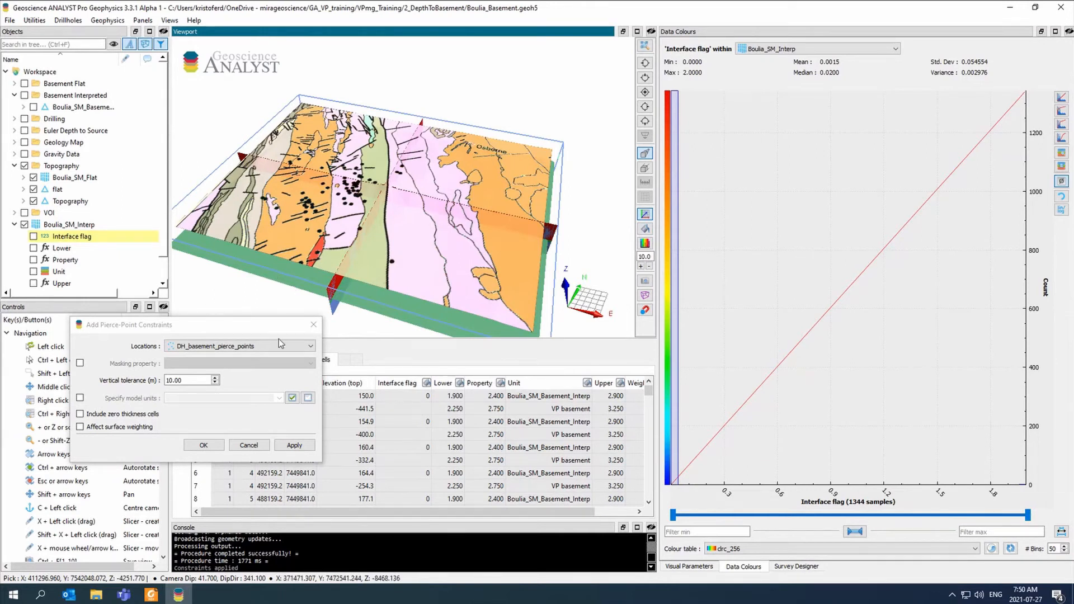
left_click(313, 324)
Step: Bring up the available geophysics modelling and VPmg inversion commands
left_click(107, 20)
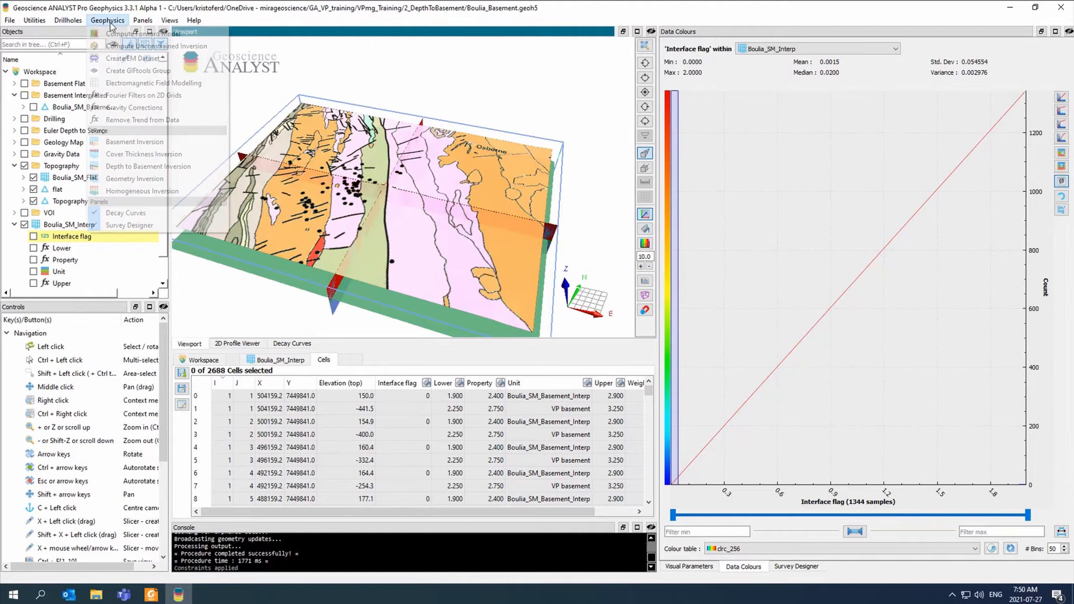
left_click(68, 21)
left_click(107, 20)
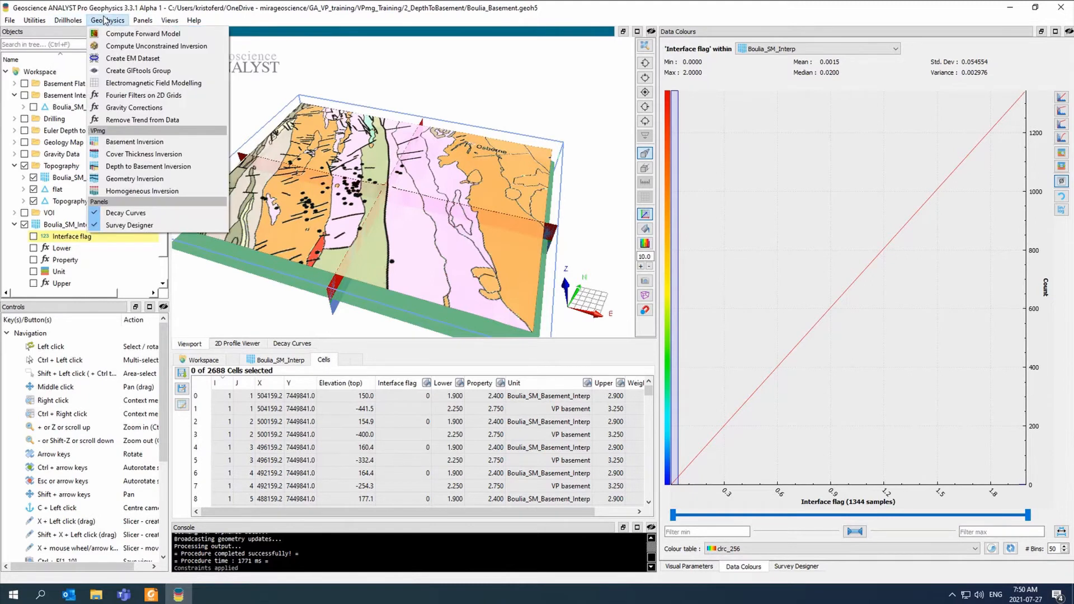
Step: Start a gravity Basement Inversion using the Boulia_Gravity observation points, FAGmgal data and an uncertainty level of 0.5
left_click(134, 142)
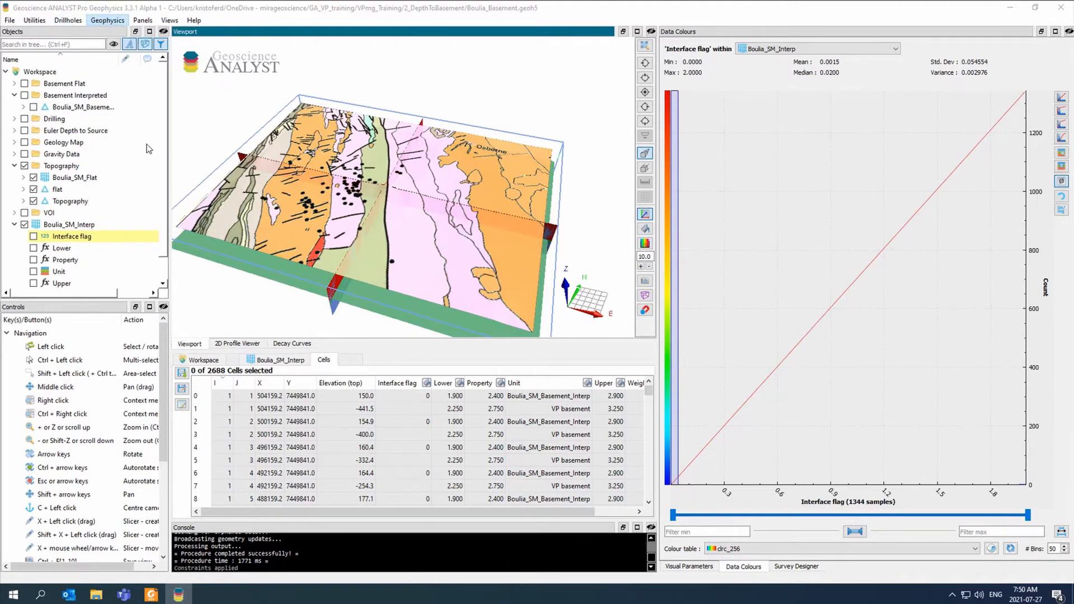
left_click_drag(328, 120, 153, 198)
left_click(235, 272)
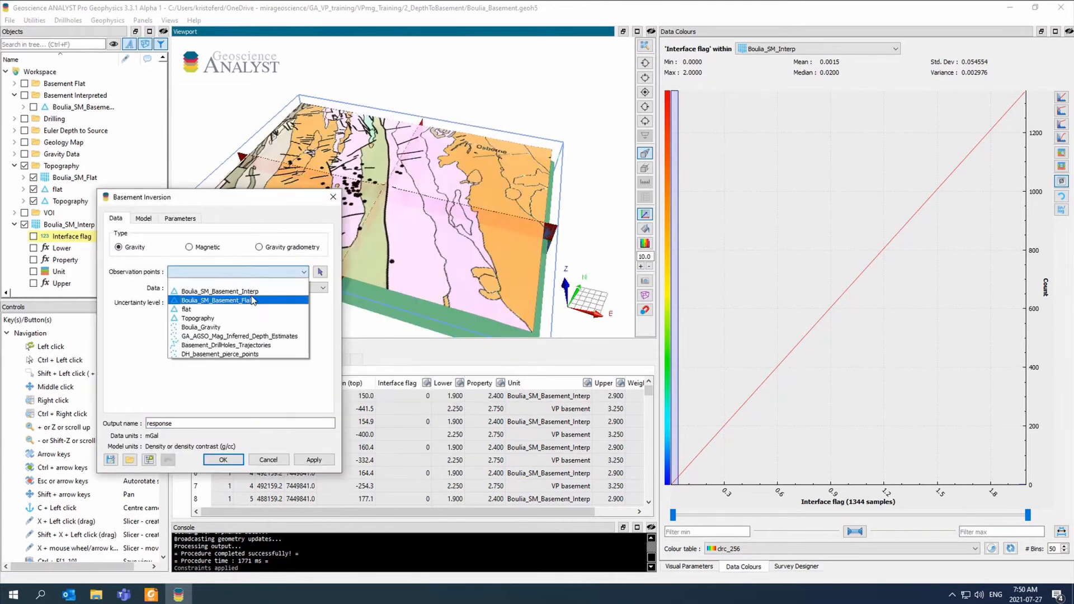
left_click(274, 331)
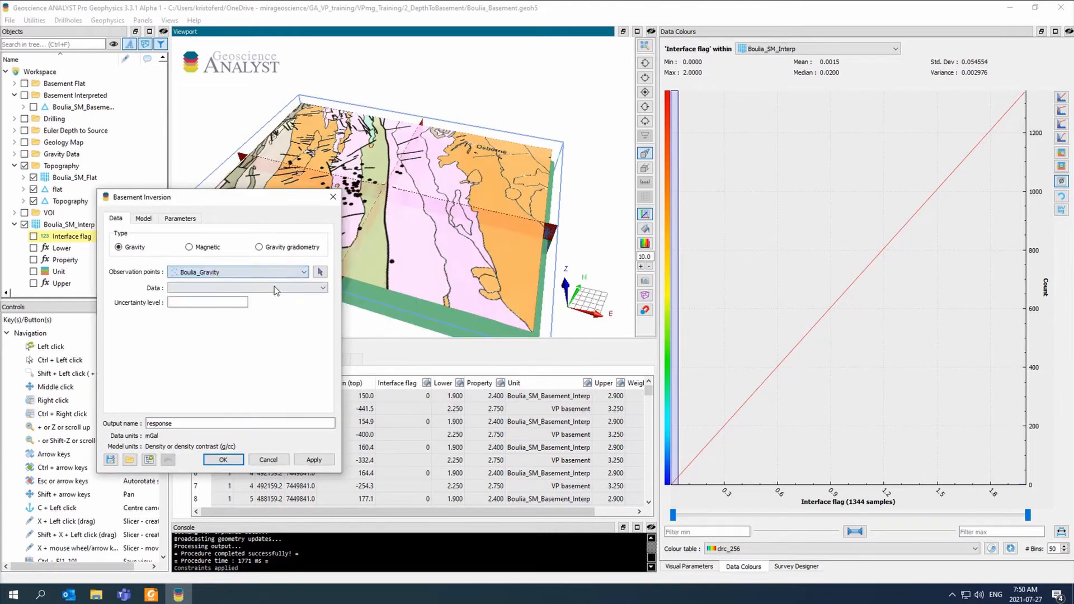
left_click(269, 288)
left_click(270, 306)
left_click(270, 290)
left_click(264, 306)
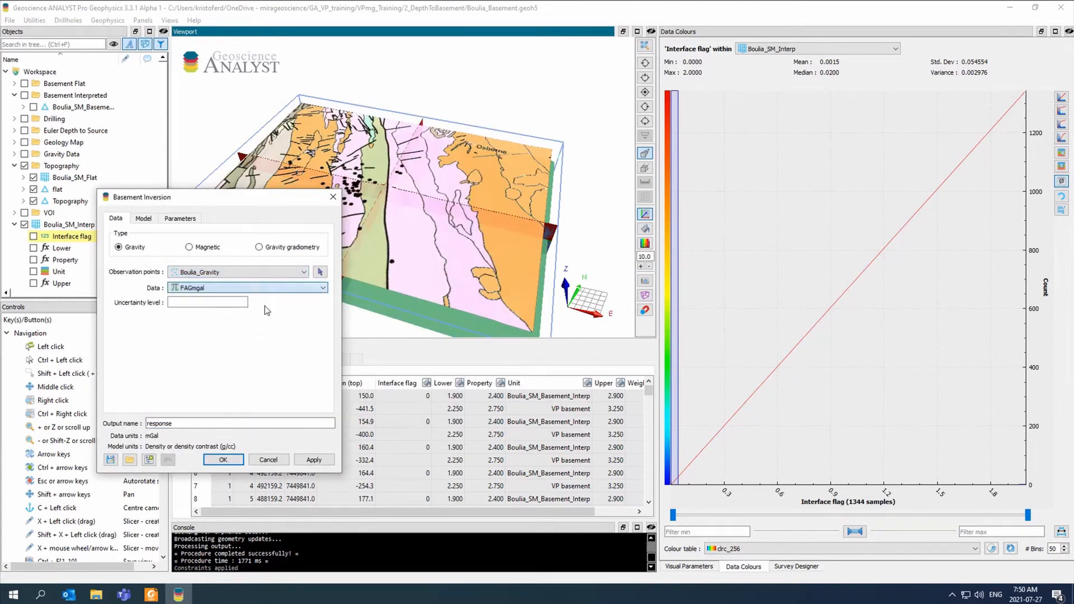
left_click(230, 302)
type("0.5")
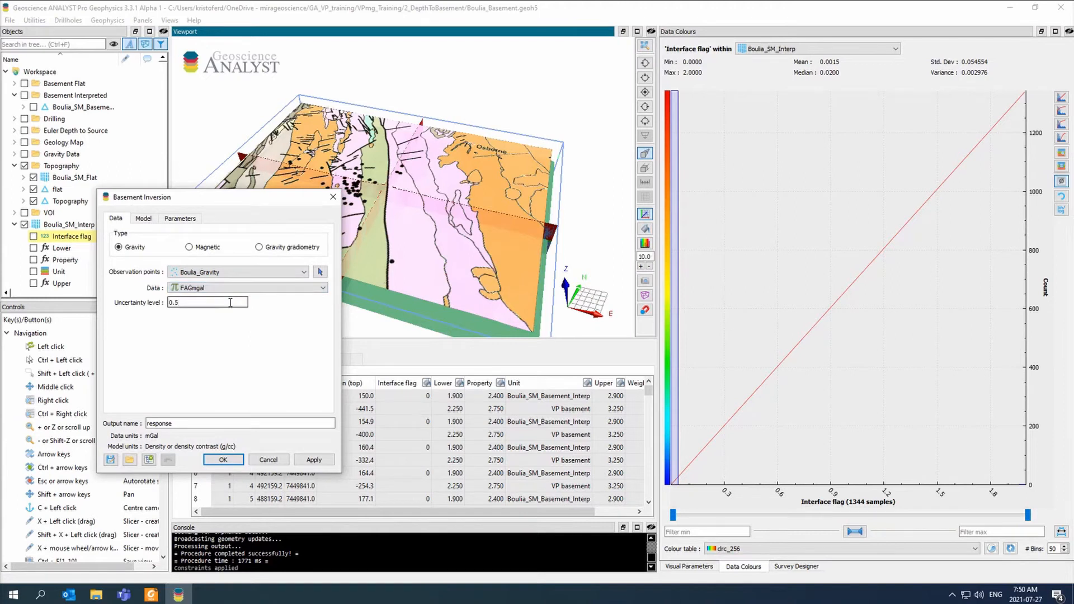
Step: Assign the Boulia_SM_Interp VP model to the inversion, with Property as property, Lower as lower bound and Upper as upper bound
left_click(143, 218)
left_click(238, 250)
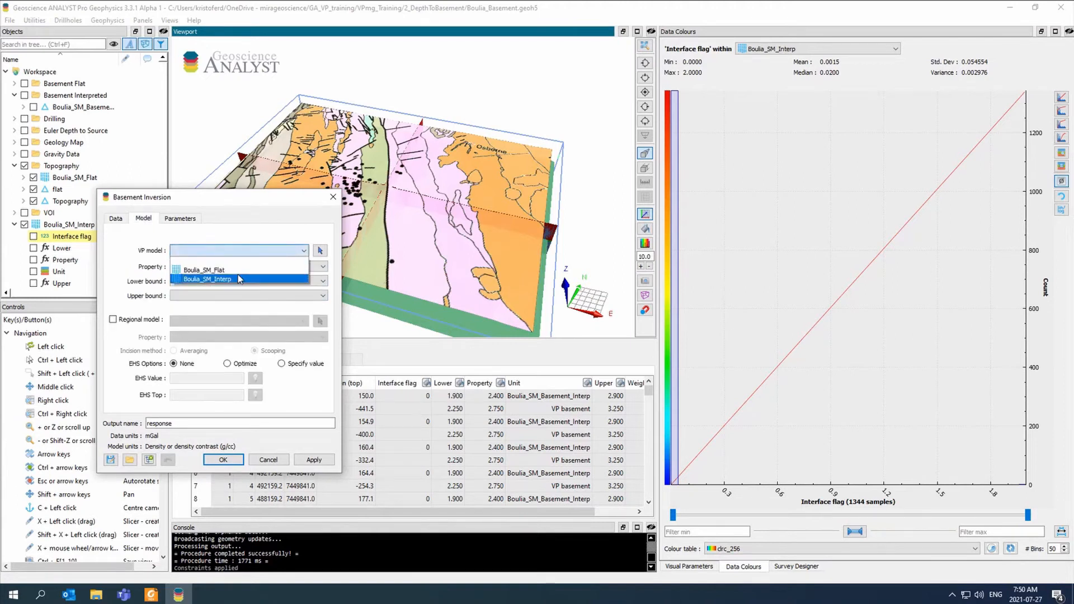
left_click(239, 278)
left_click(252, 266)
left_click(268, 290)
left_click(271, 281)
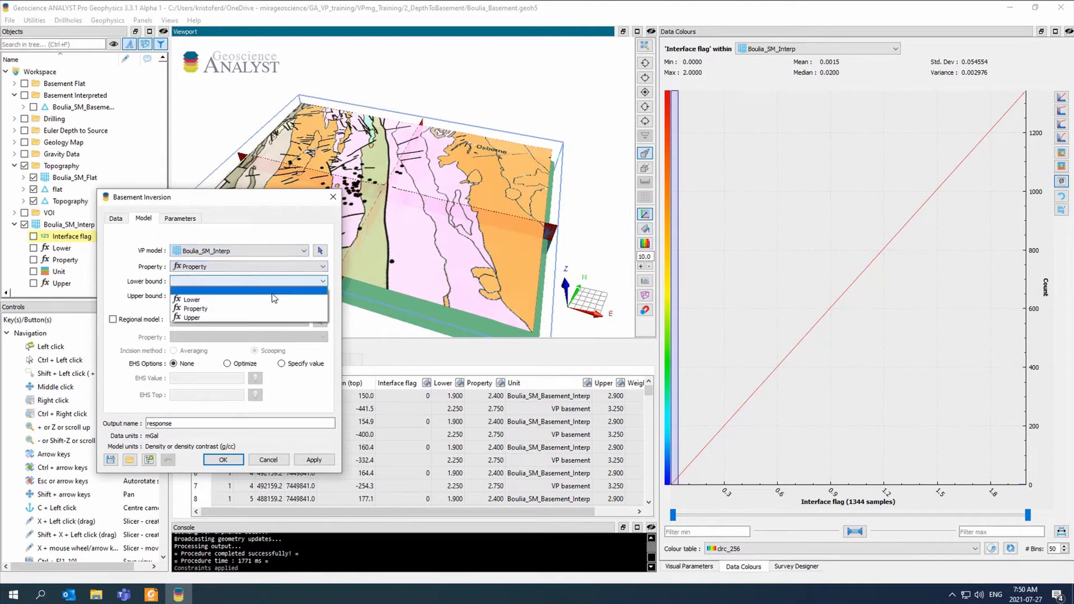
left_click(274, 300)
left_click(269, 295)
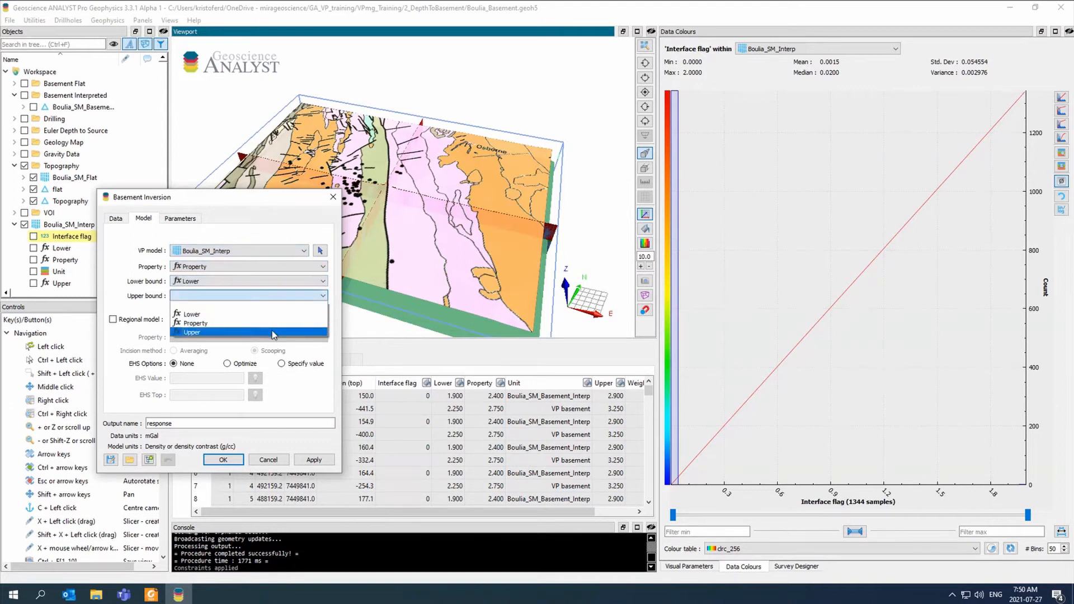
left_click(274, 333)
Step: Set the EHS option to a specified value and fill in the suggested EHS value and EHS top
left_click(282, 364)
left_click(256, 378)
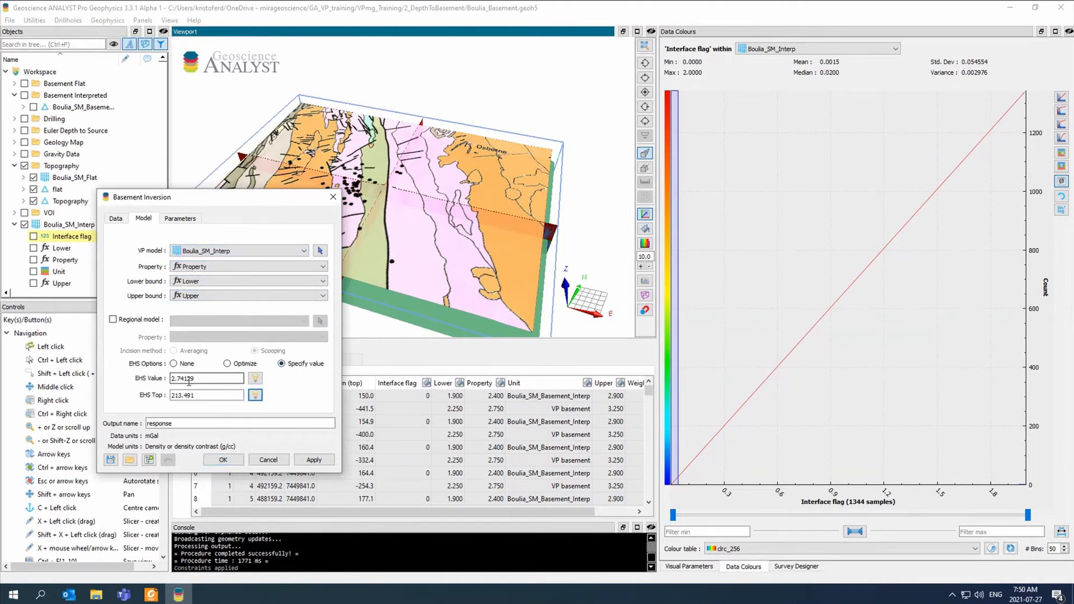
left_click(255, 378)
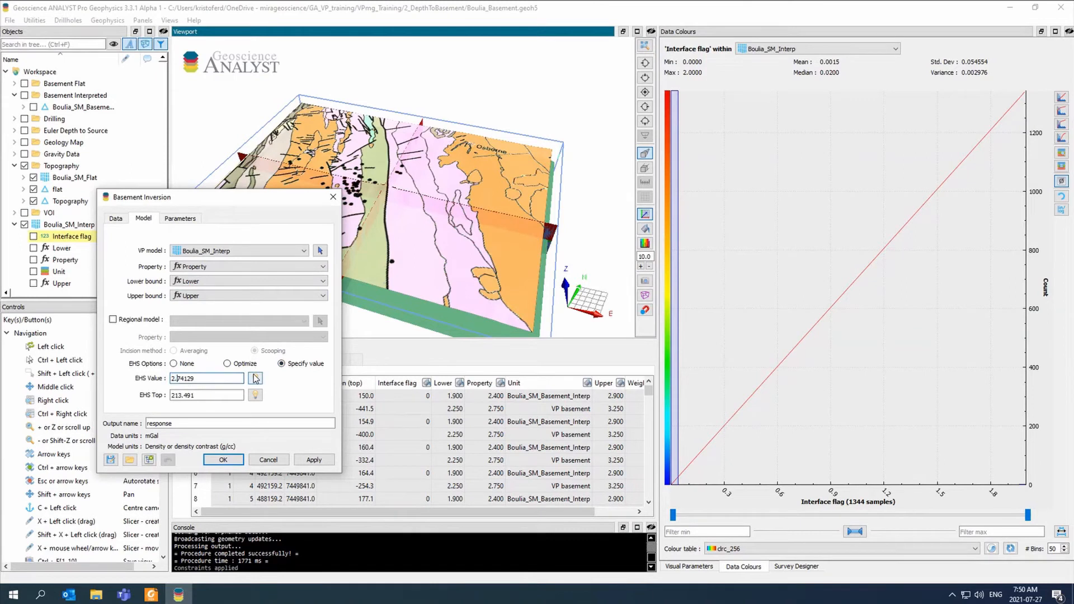
key("shift+End")
Step: Set the maximum inversion iterations to 2 and the maximum model perturbation to 0.05
left_click(180, 218)
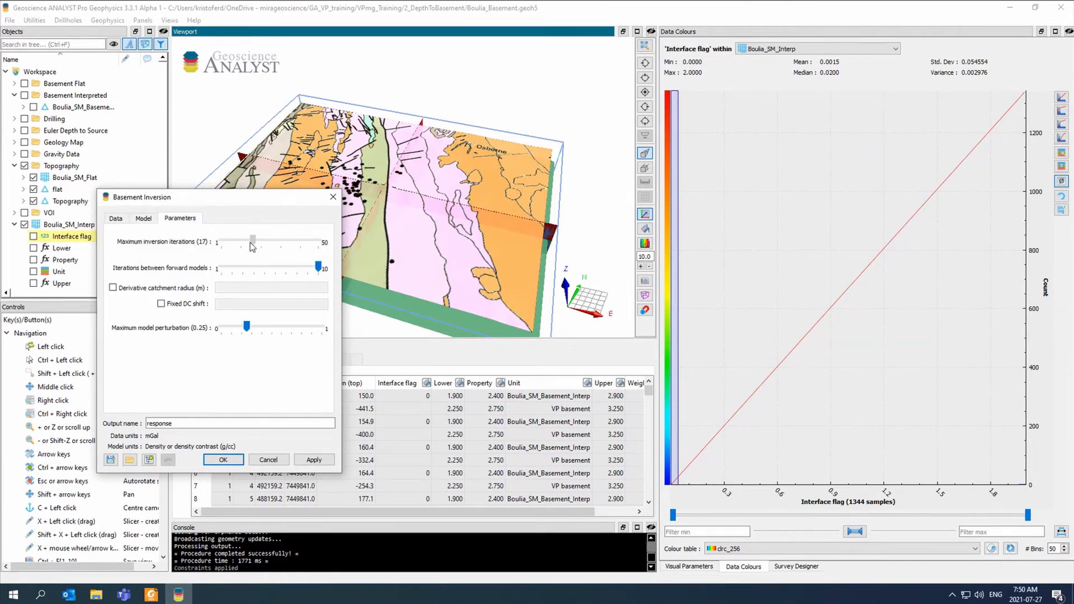
left_click_drag(250, 242, 225, 246)
left_click_drag(246, 328, 226, 334)
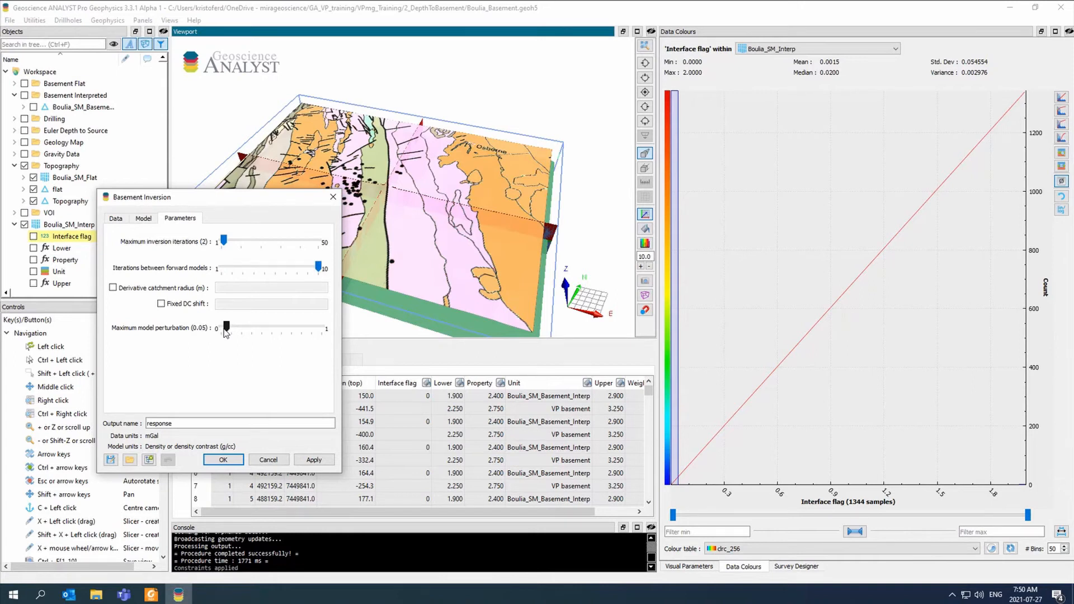
Step: Show only the Boulia_SM_Interp model in the 3D view
left_click(58, 225)
right_click(58, 224)
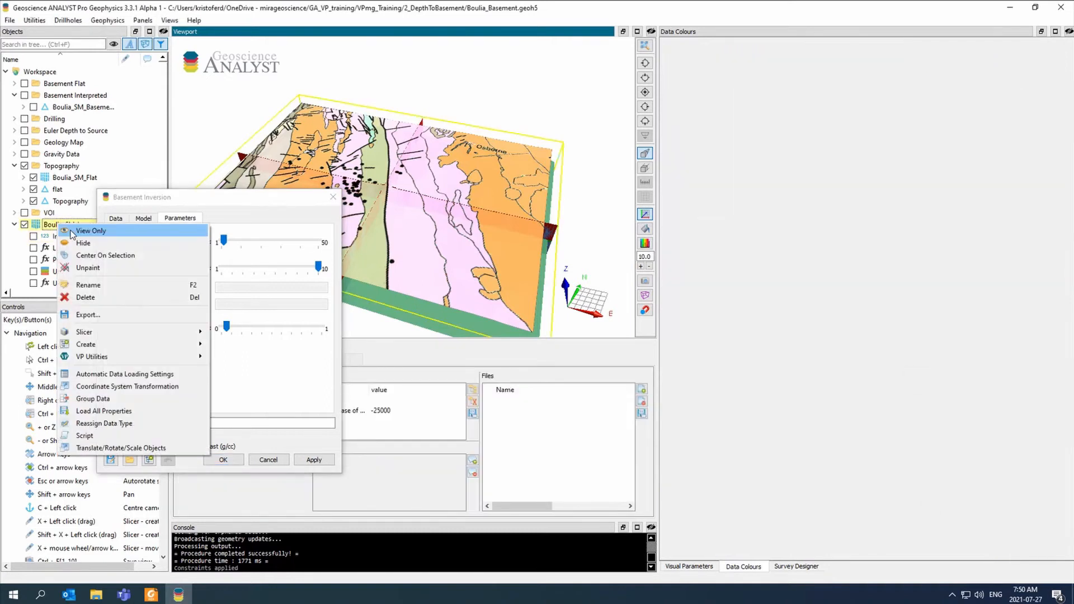
left_click(70, 231)
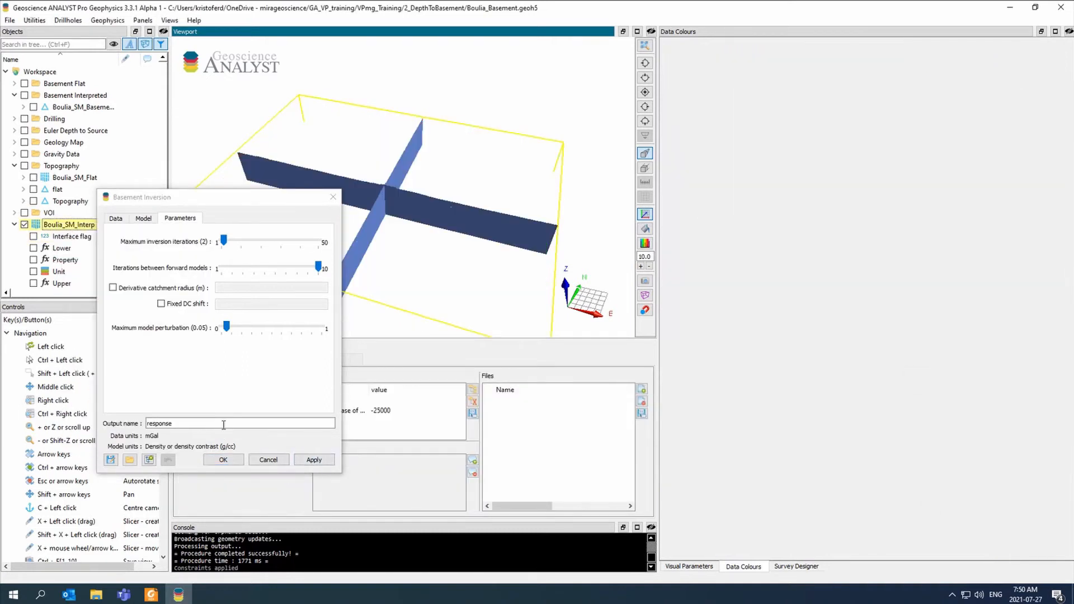
Step: Name the inversion output basement_only and run the basement inversion, keeping its settings window open
double_click(163, 424)
type("basement_")
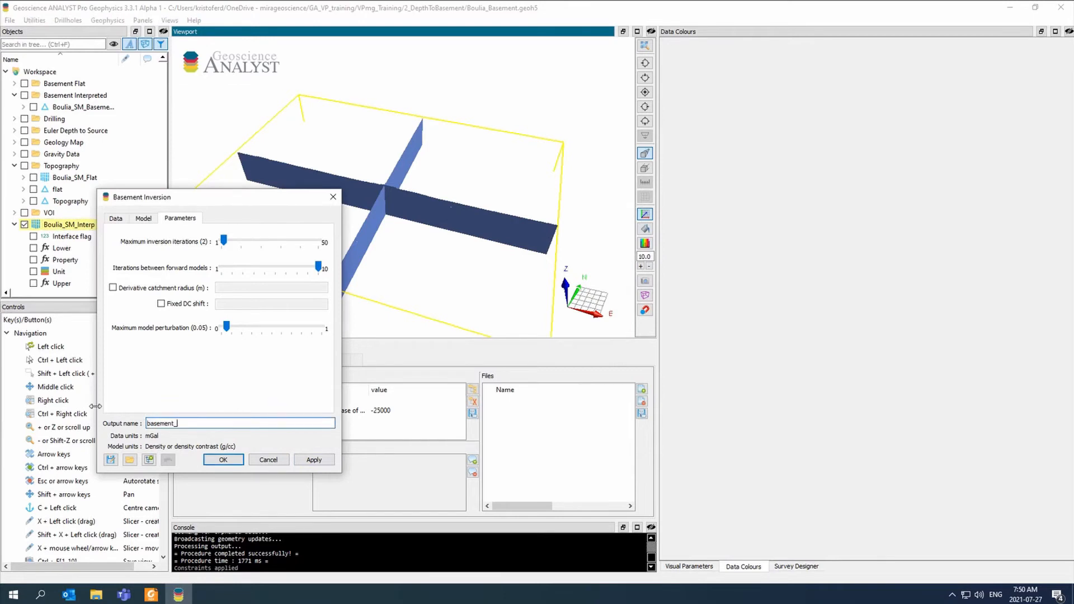
type("only")
left_click(317, 457)
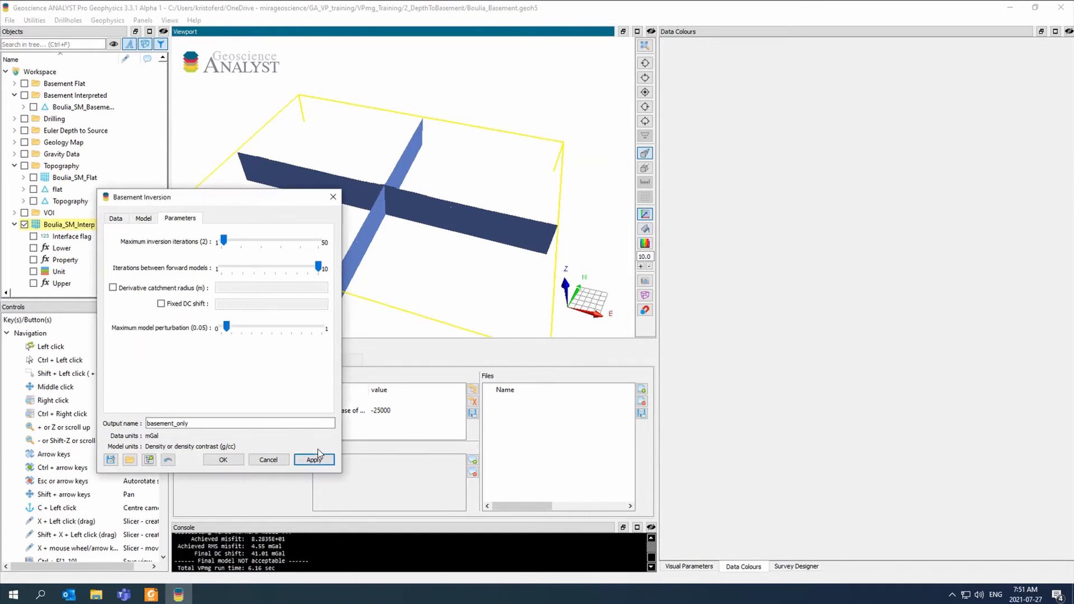
Step: Colour the Boulia_SM_Interp model sections by Property and view them from the side
left_click(35, 262)
left_click(33, 260)
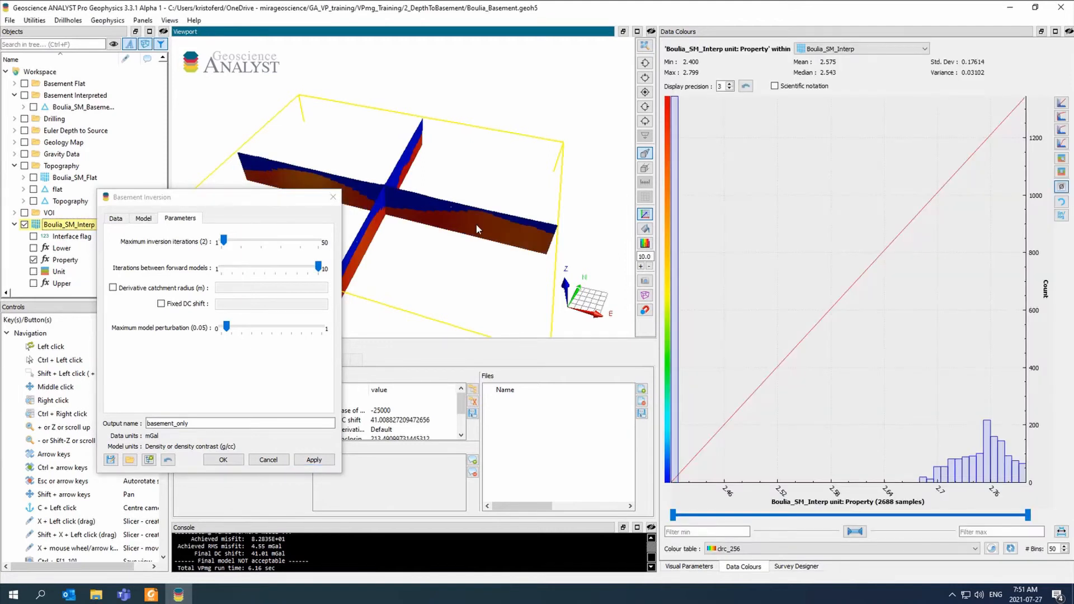
left_click_drag(476, 223, 495, 157)
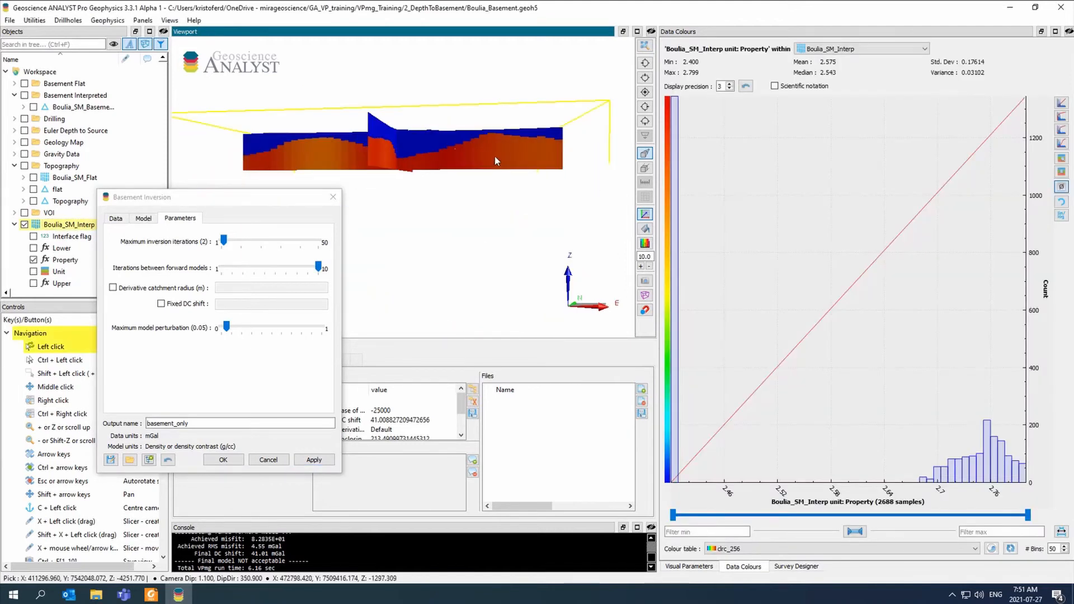
Step: Apply a linear colour mapping with a minimum of 2.65 to the model's Property data
left_click(1062, 102)
left_click_drag(502, 288, 421, 285)
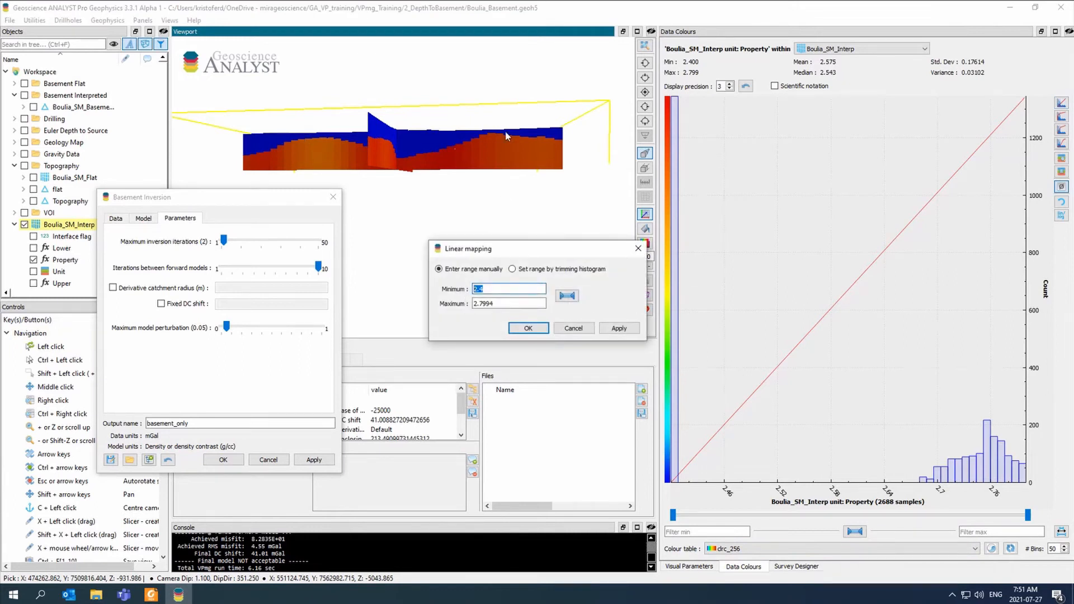
type("2.65")
left_click(628, 331)
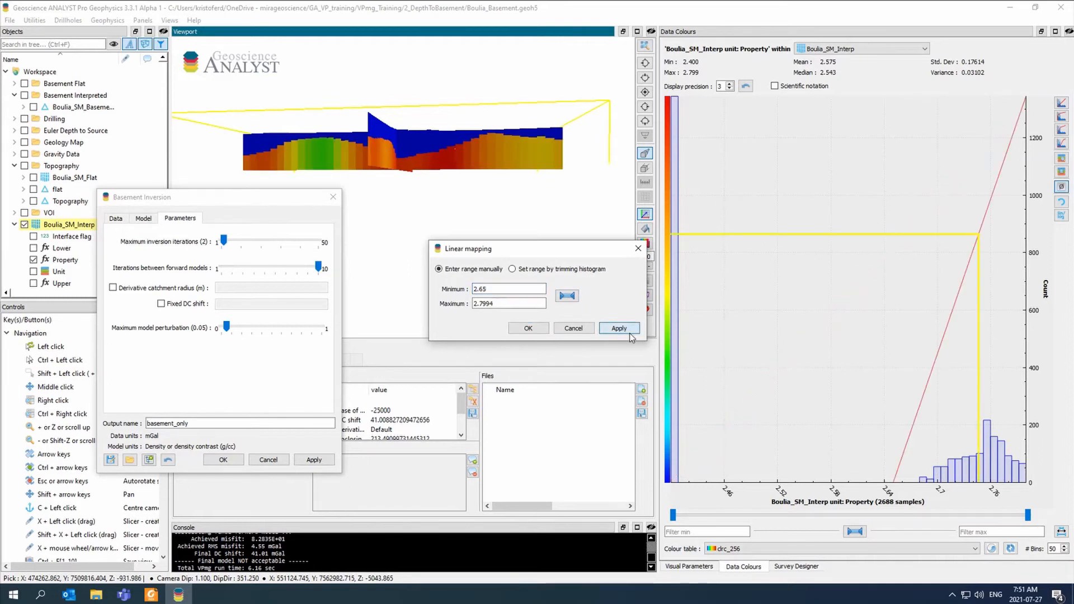
left_click(638, 249)
left_click_drag(551, 178, 332, 173)
Step: Display isovalues of the Unit data for the VP basement class only and inspect the basement surface in 3D
left_click(698, 568)
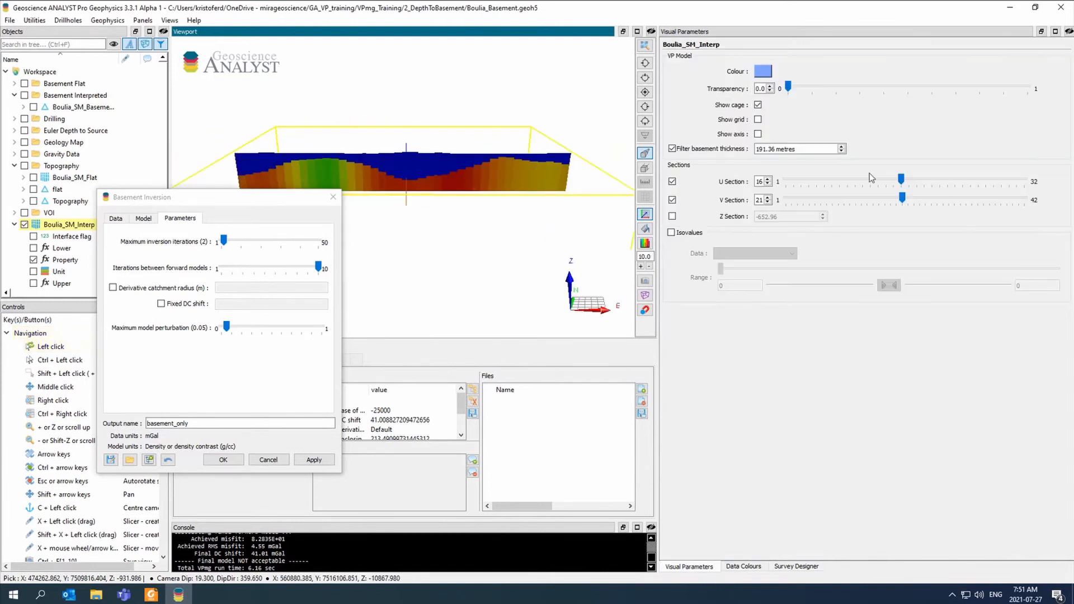
left_click(683, 235)
left_click(778, 253)
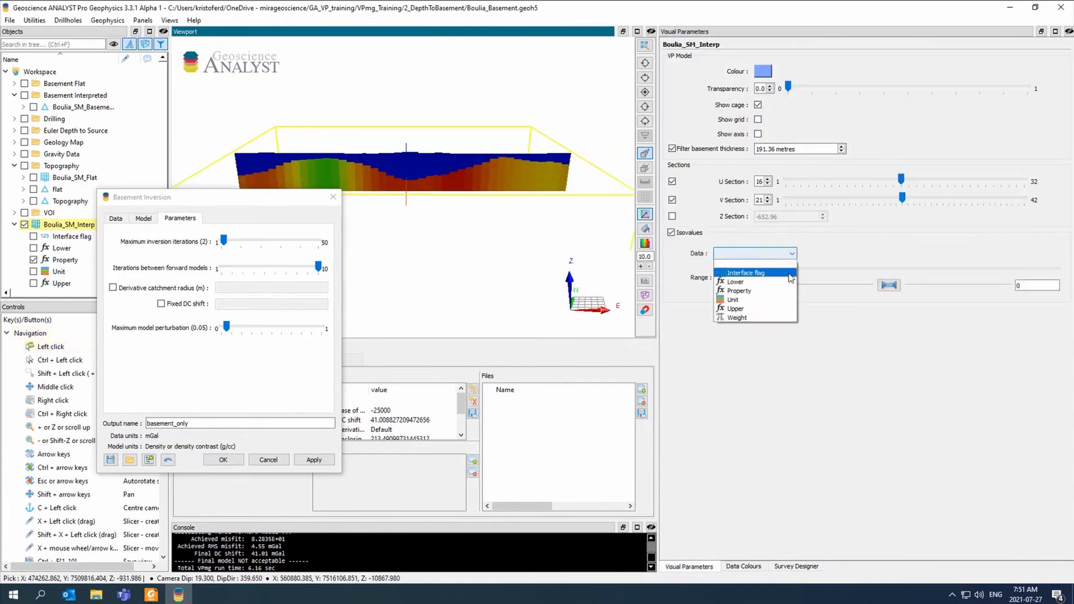
left_click(793, 300)
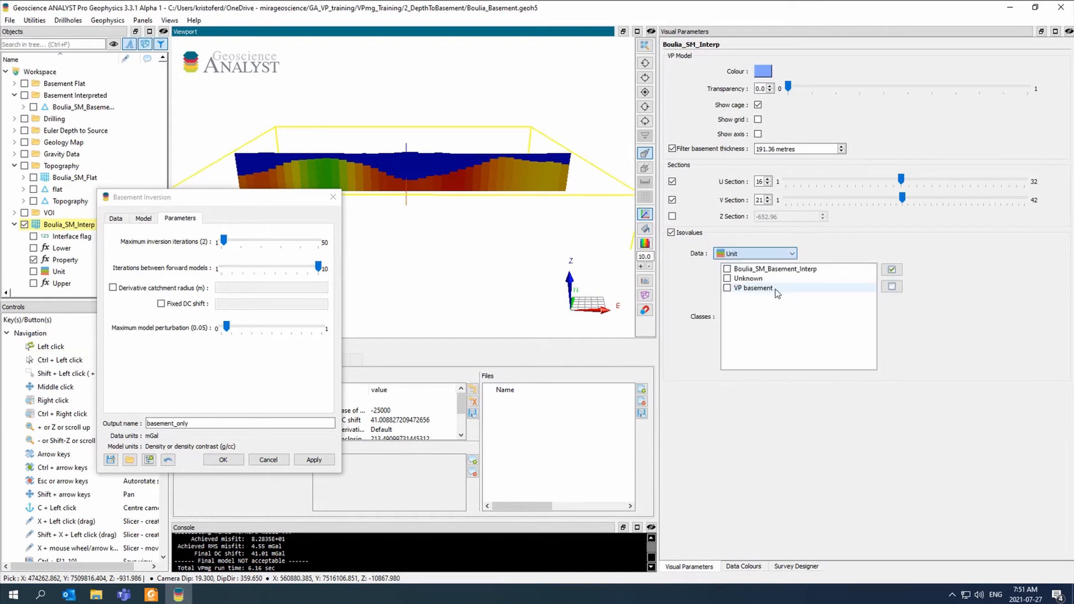
left_click(727, 288)
left_click_drag(514, 159, 240, 318)
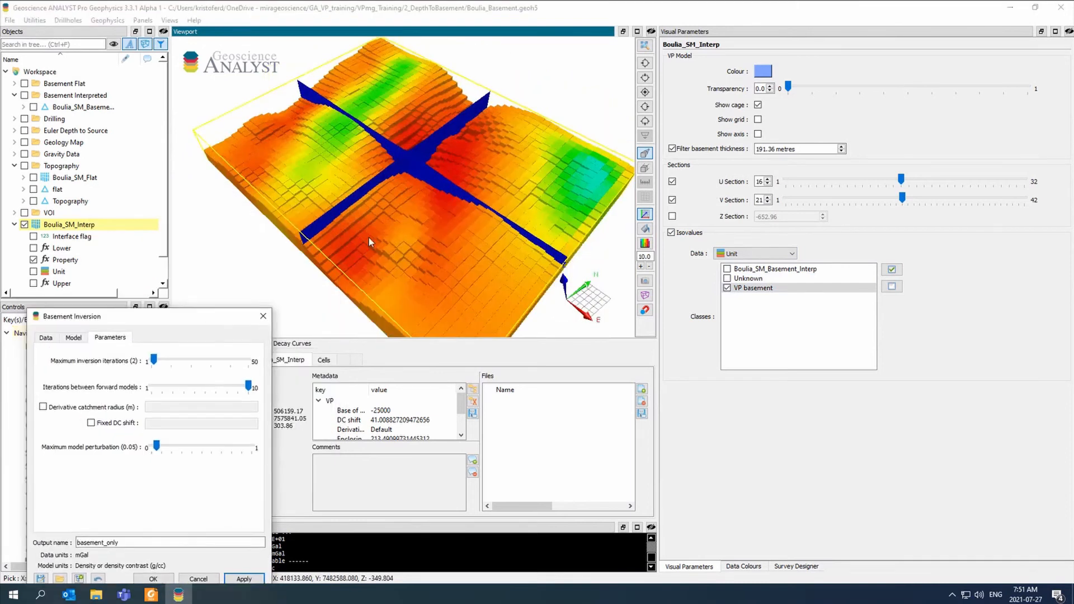
left_click_drag(369, 237, 368, 185)
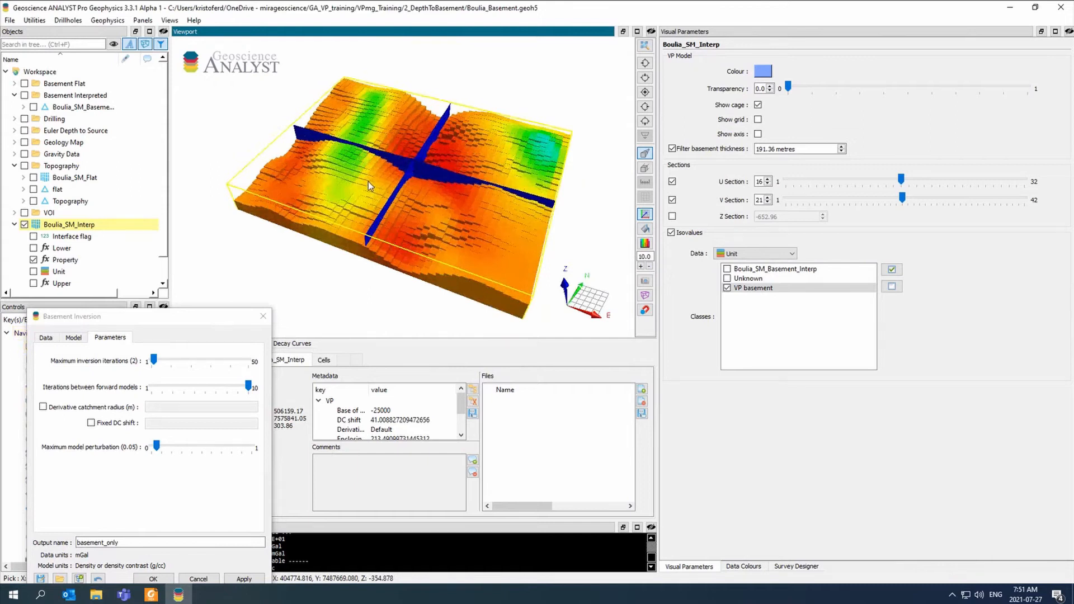
left_click_drag(341, 162, 447, 151)
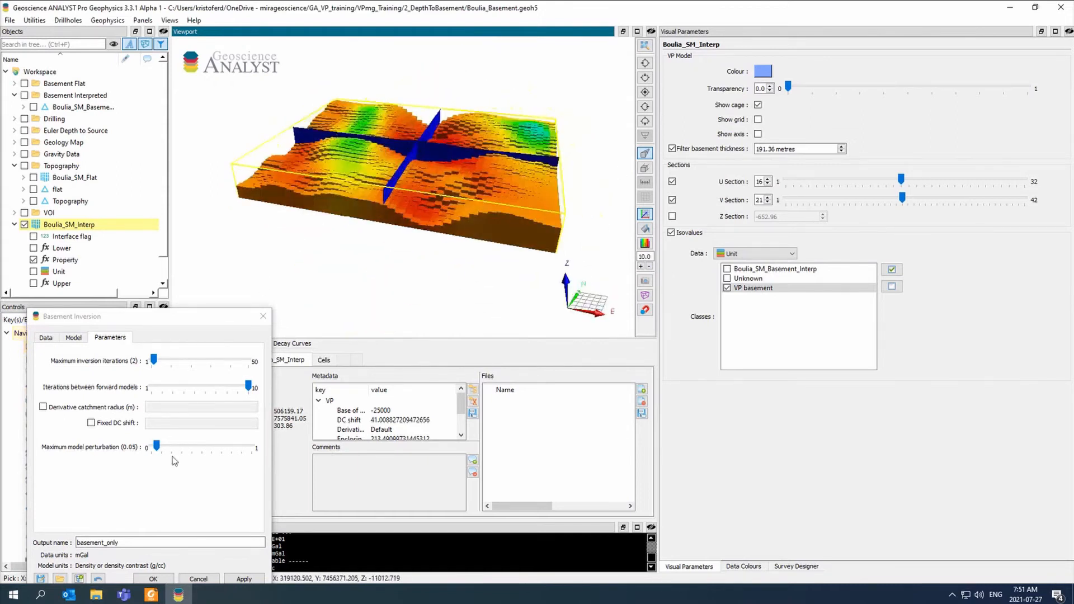
Step: Undo the basement inversion's changes to the model, check the restored basement and close the inversion settings
left_click_drag(195, 318, 233, 238)
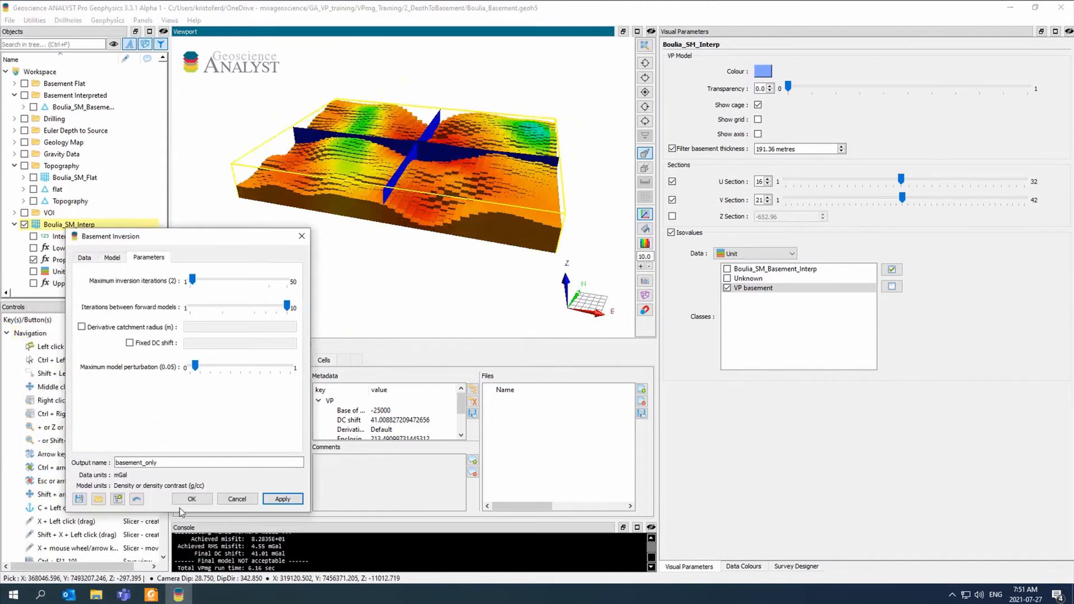
left_click(137, 498)
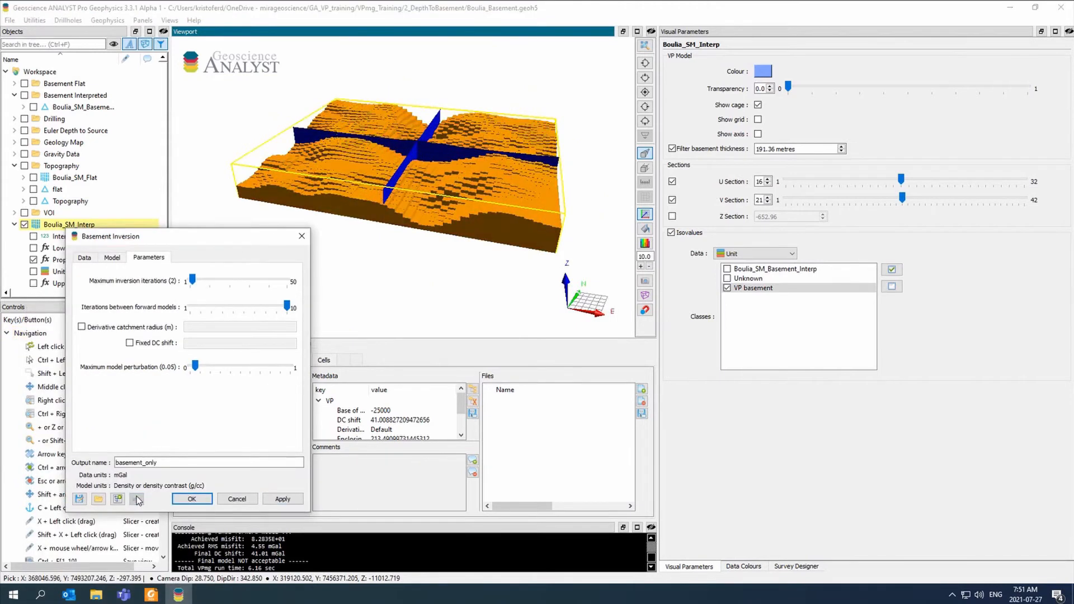
left_click_drag(487, 256, 434, 222)
left_click_drag(147, 239, 243, 253)
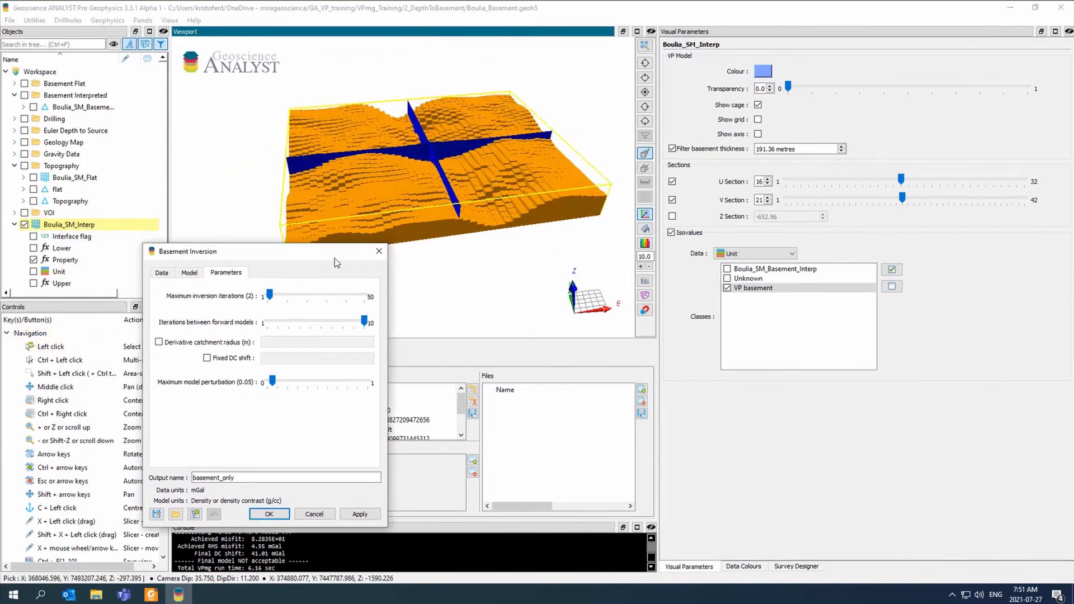
left_click(379, 248)
Step: Start a gravity Depth to Basement Inversion using Boulia_Gravity observation points, FAGmgal data and an uncertainty level of 0.5
left_click(96, 20)
mouse_move(68, 20)
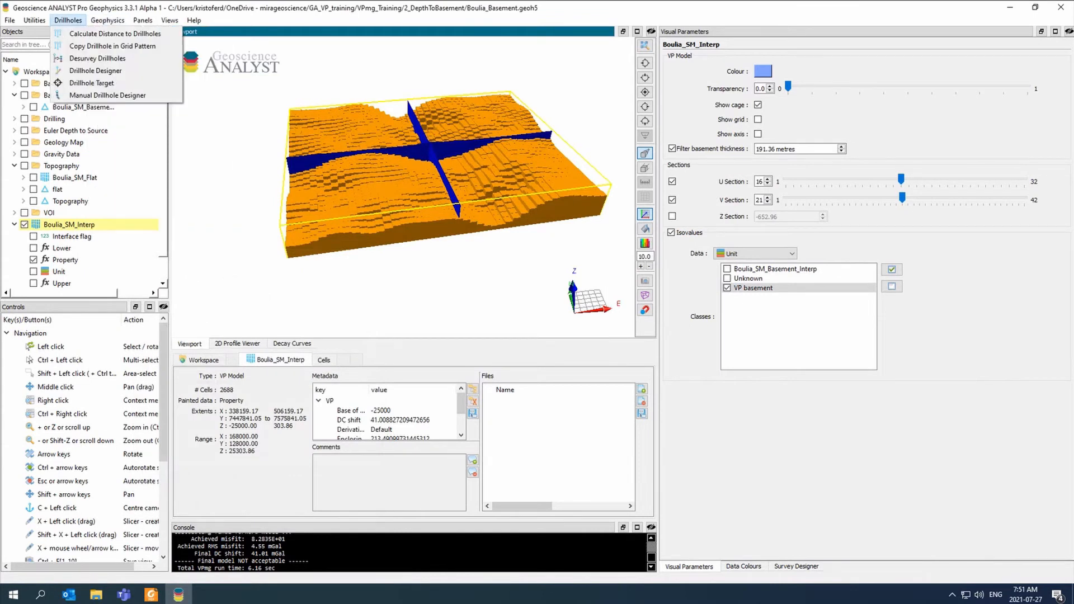
mouse_move(108, 21)
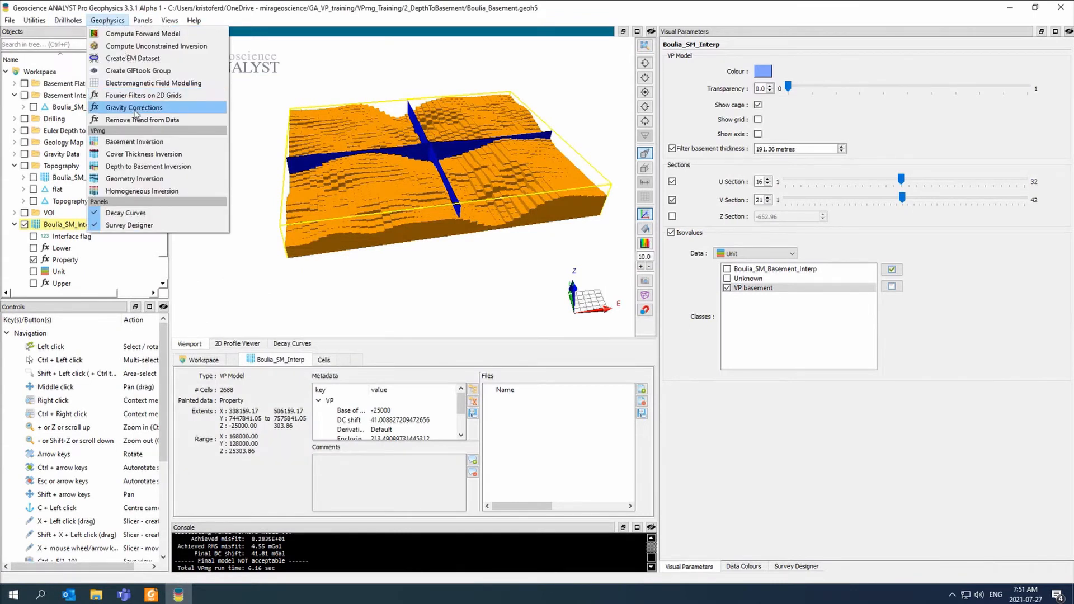
left_click(174, 166)
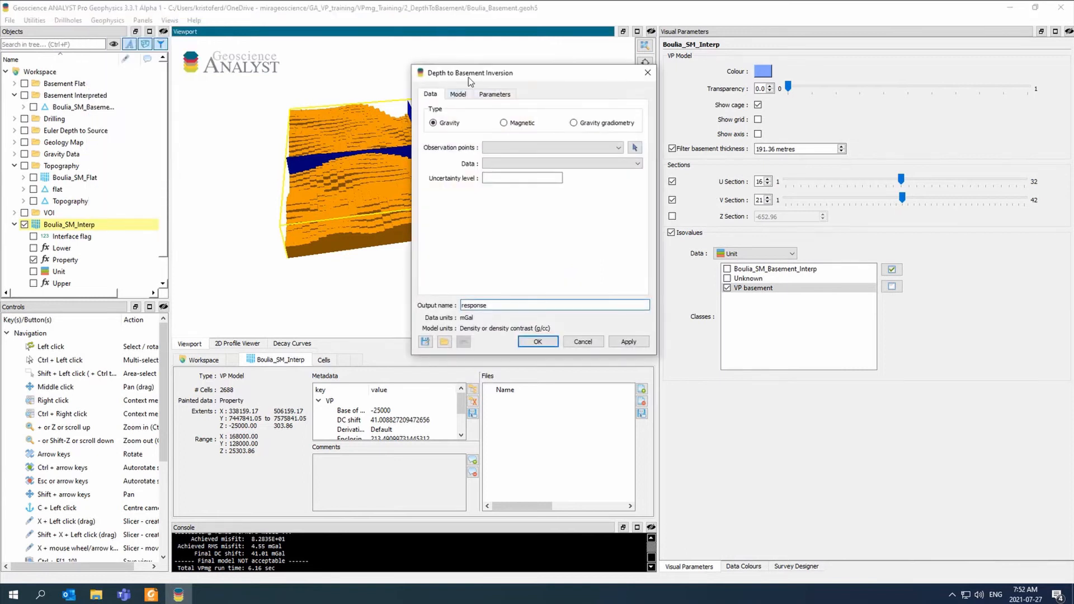
left_click_drag(532, 84, 131, 237)
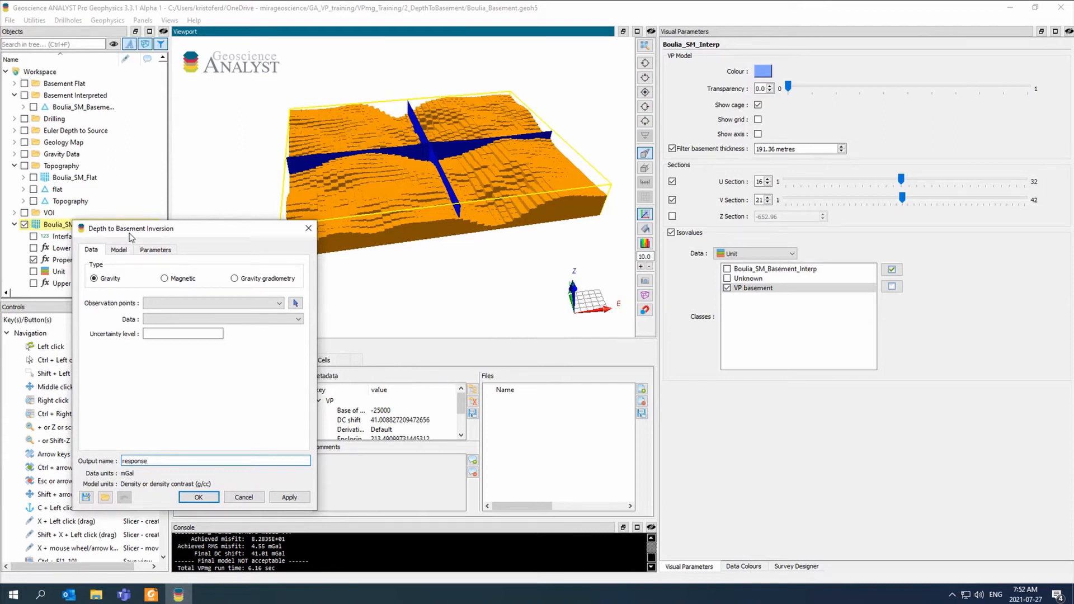
left_click(197, 303)
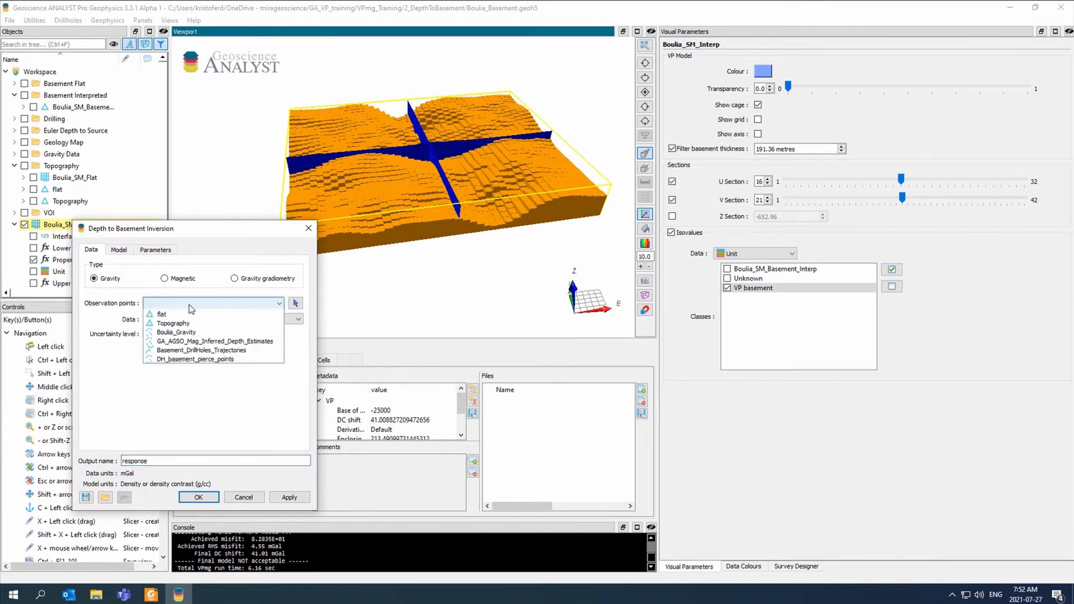
left_click(224, 359)
left_click(218, 320)
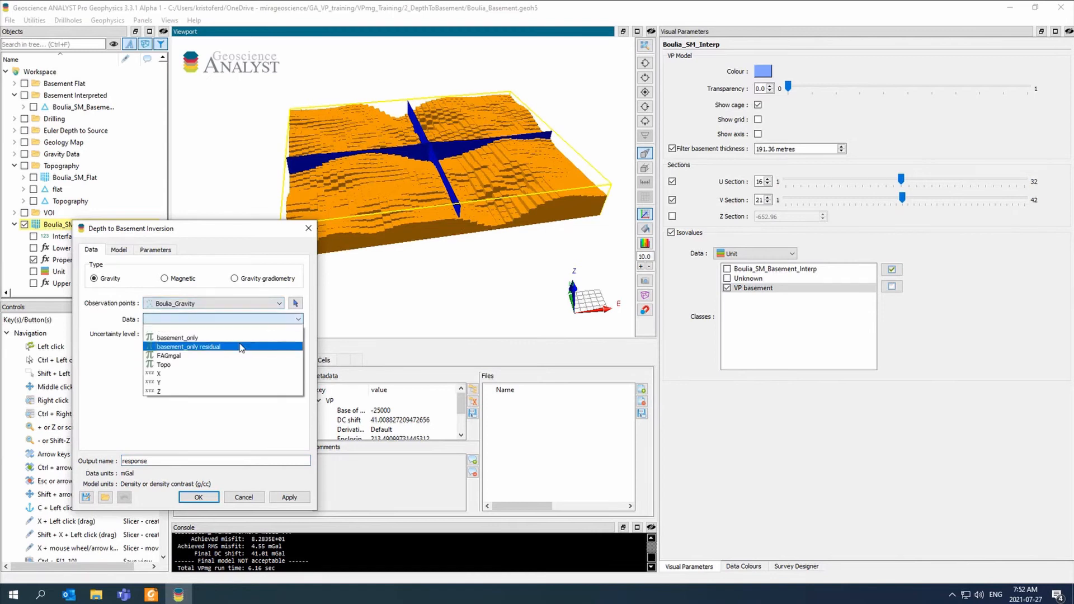
left_click(220, 347)
left_click(221, 336)
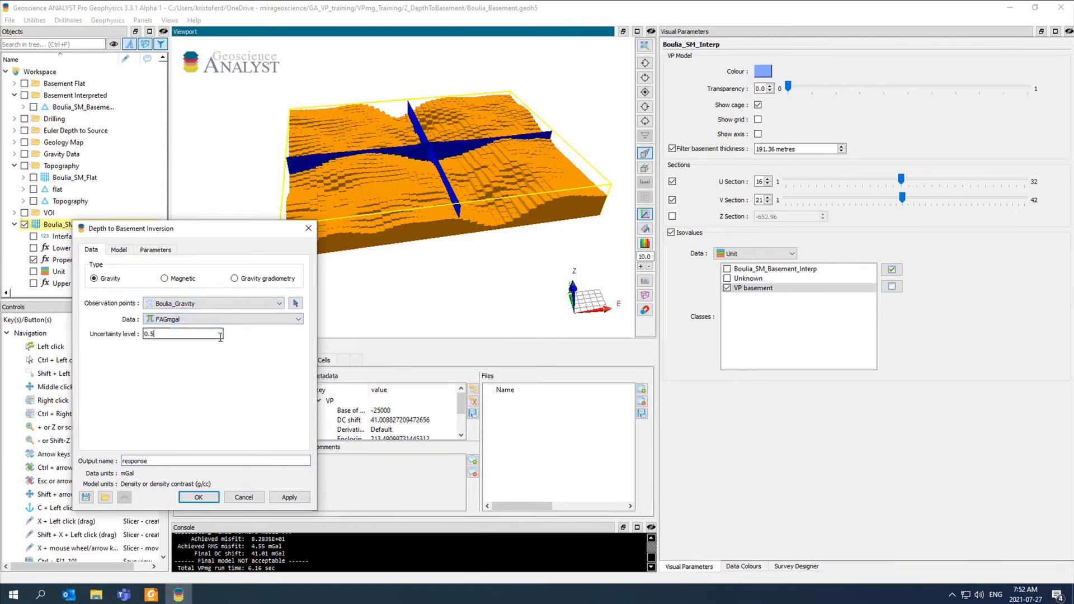
Step: Choose Boulia_SM_Interp as the inversion's VP model, with Property as the property and Lower and Upper as its bounds
left_click(119, 250)
left_click(274, 282)
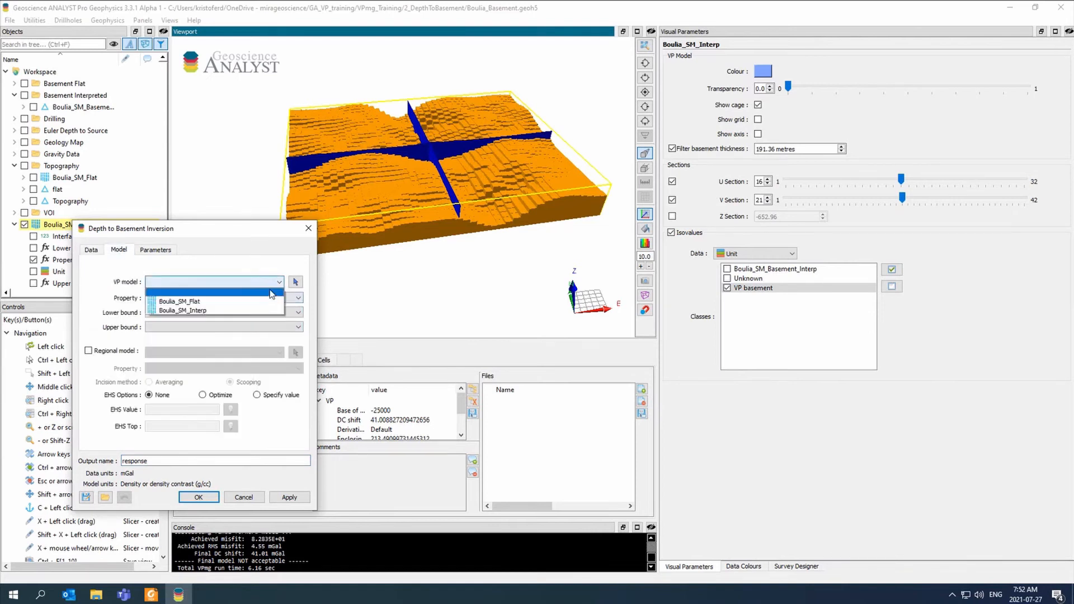
left_click(263, 310)
left_click(273, 312)
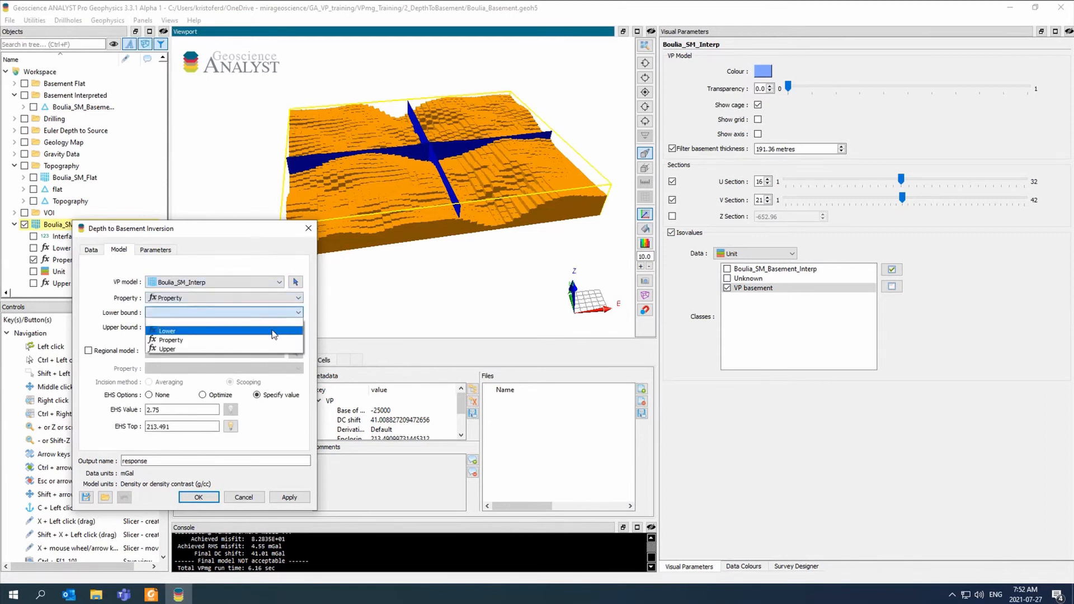
left_click(273, 332)
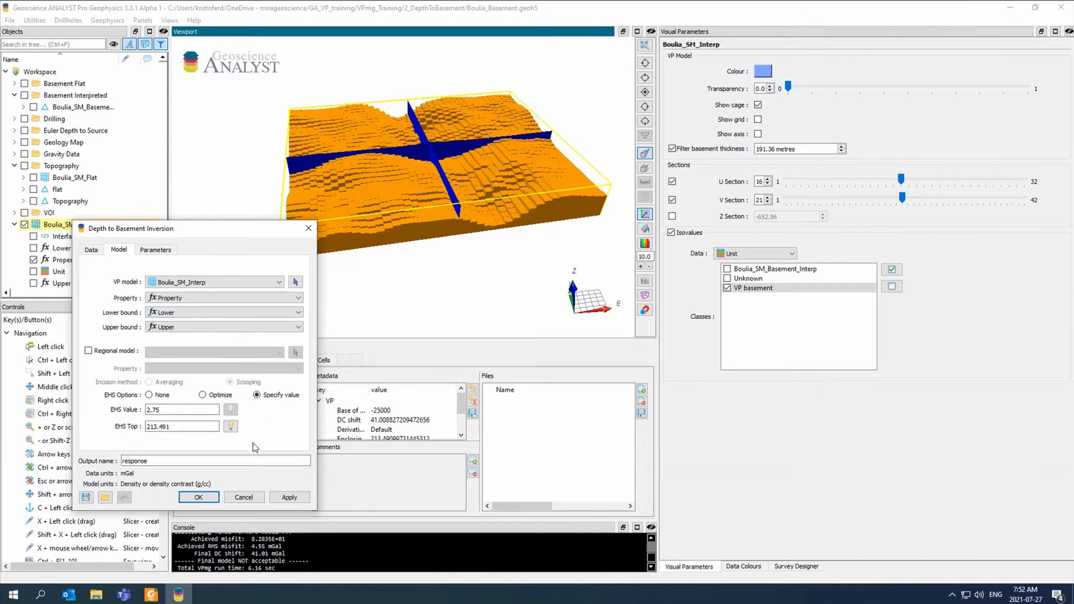
Step: Name the inversion output Boulia_interp_DoB
left_click_drag(192, 461, 70, 452)
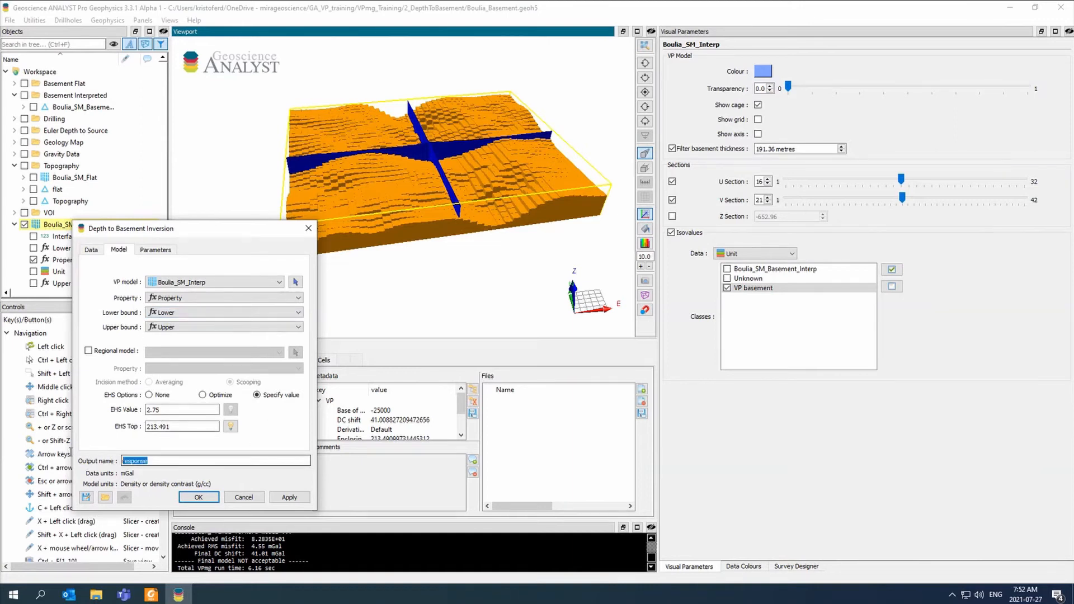
type("Bou")
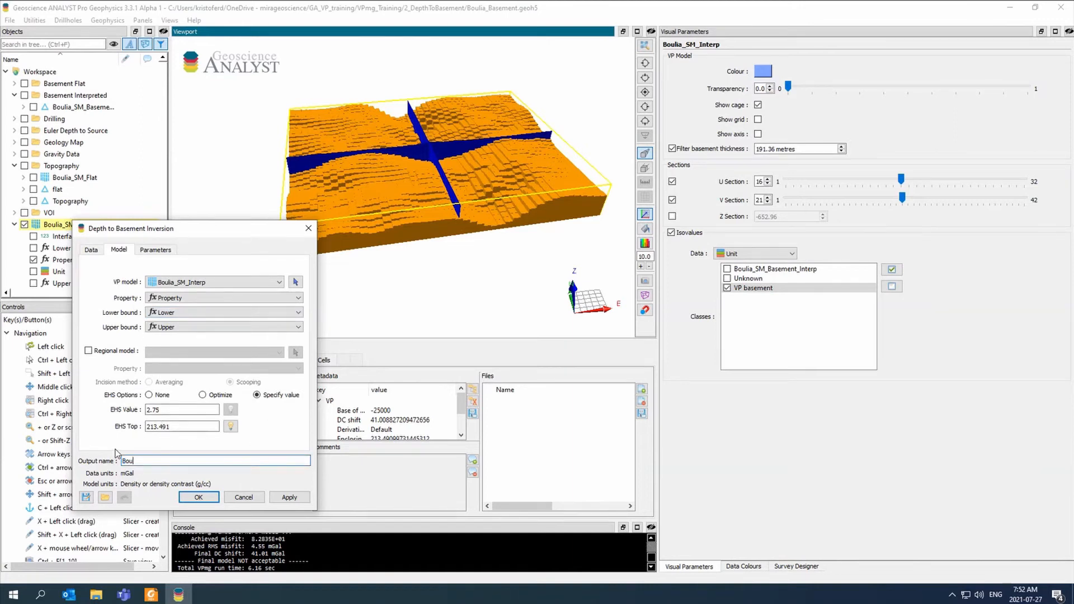
type("lia_interp_DoB")
Step: Set the maximum model perturbation to 0.02, inspect the starting basement surface and run the depth to basement inversion
left_click(171, 250)
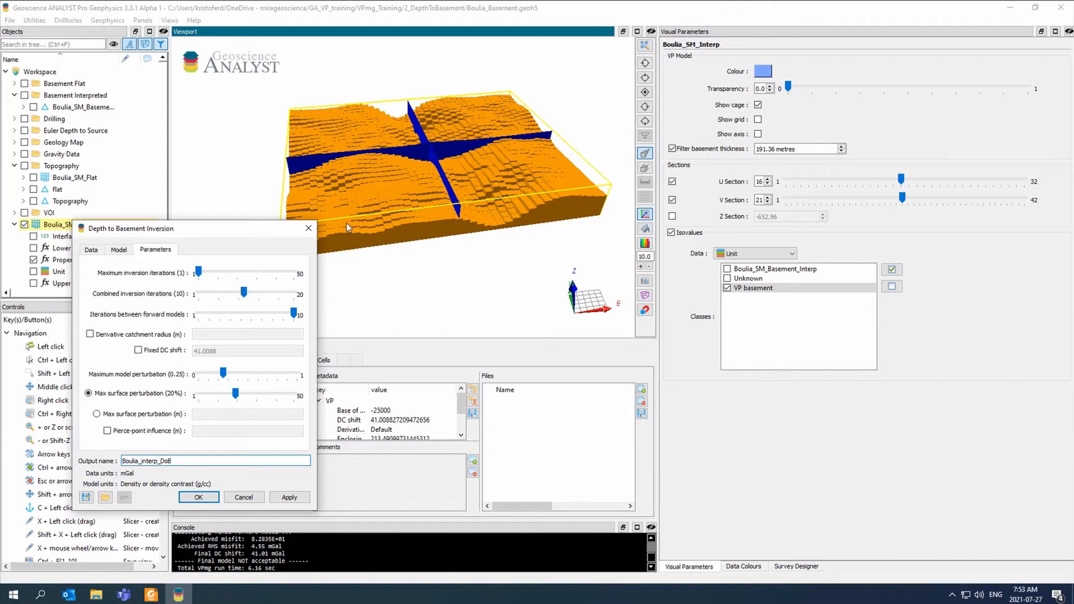
left_click(412, 217)
left_click_drag(422, 193, 401, 178)
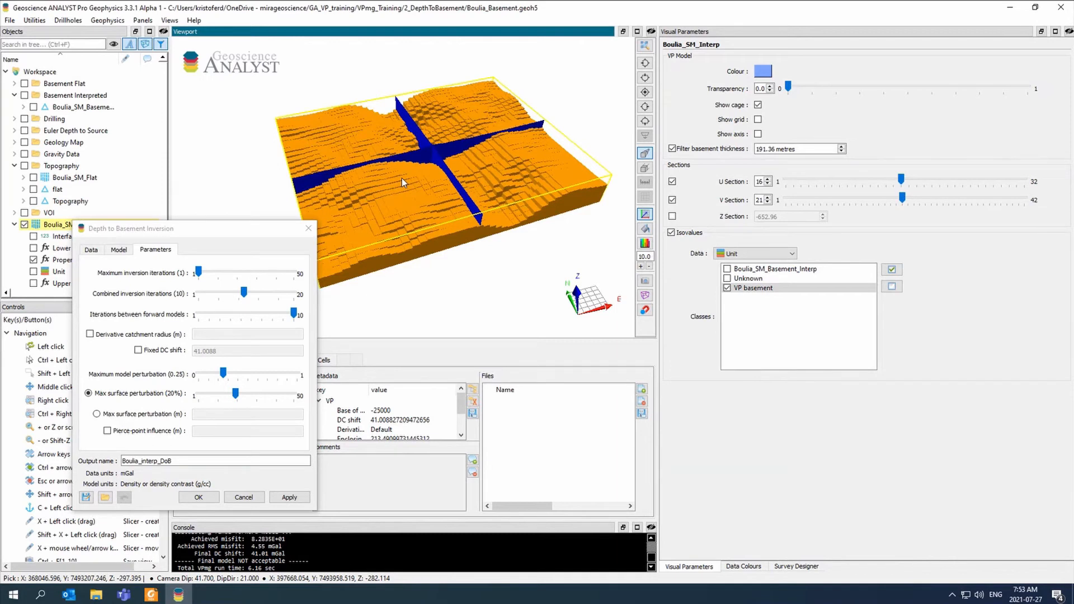
scroll(402, 178, "up", 2)
scroll(458, 217, "down", 2)
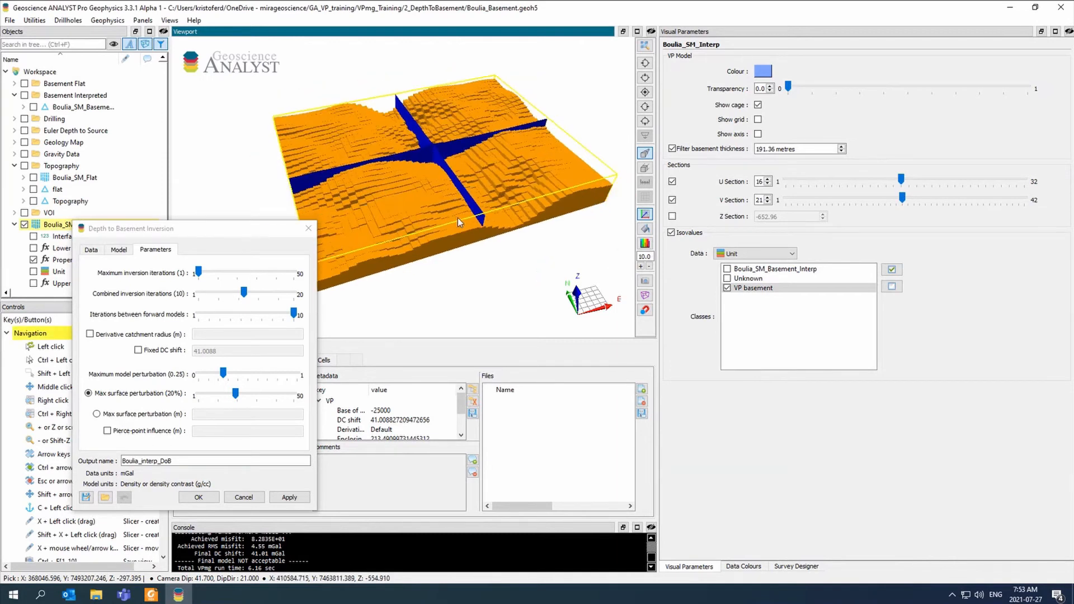
left_click_drag(457, 217, 472, 198)
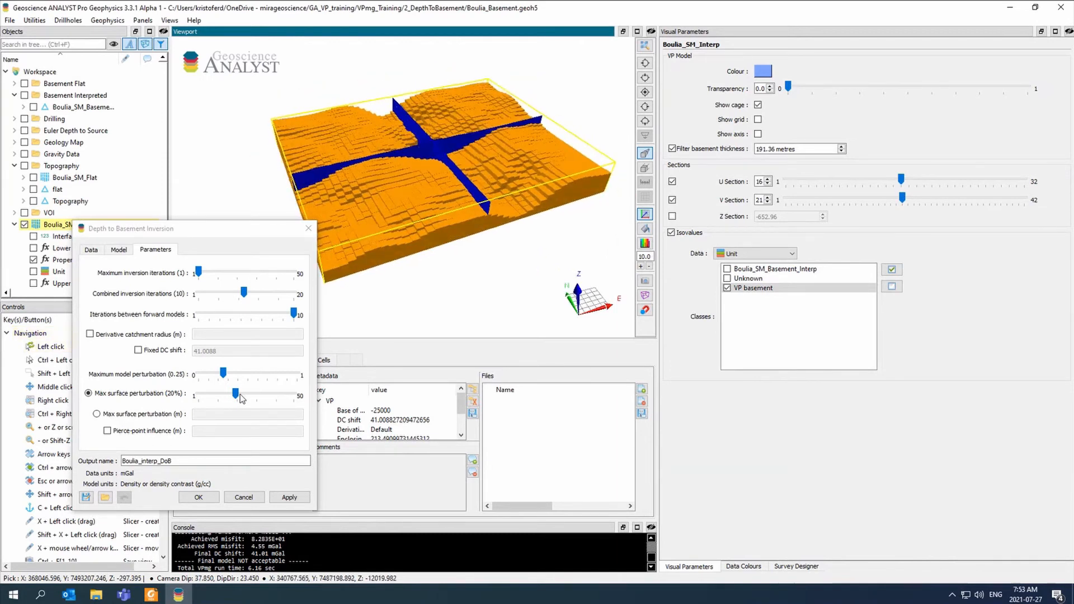
left_click_drag(223, 374, 202, 378)
mouse_move(373, 191)
middle_mouse_down()
mouse_move(391, 224)
mouse_move(379, 202)
middle_mouse_up()
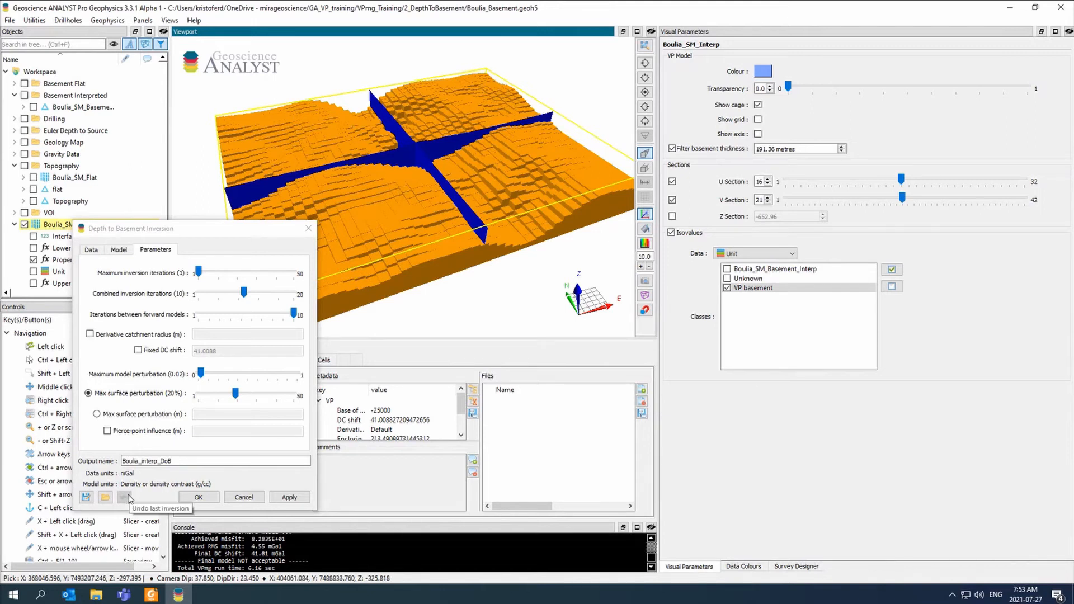
left_click(300, 498)
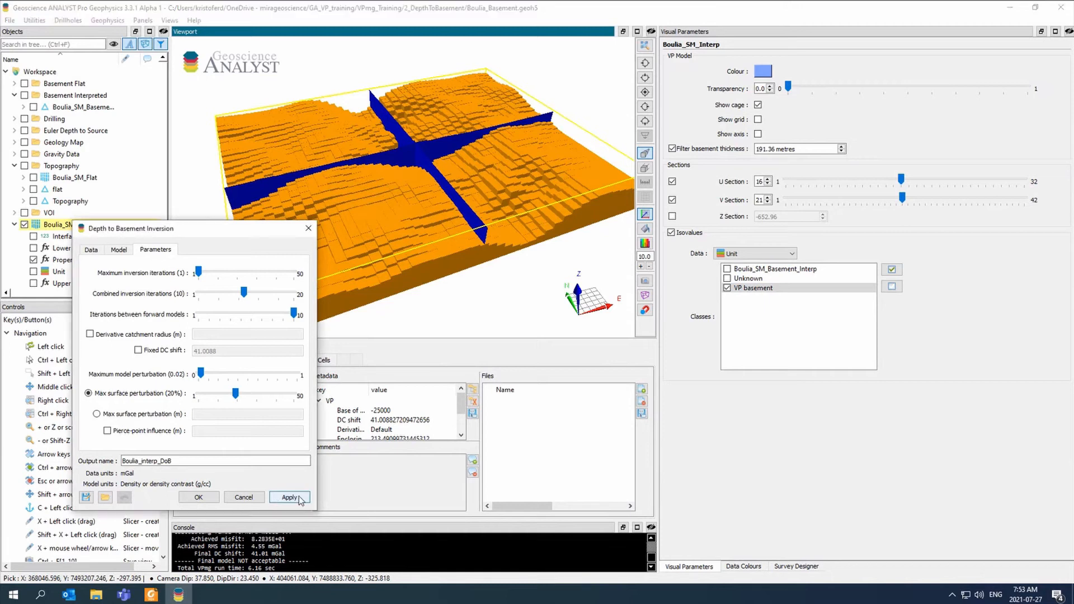
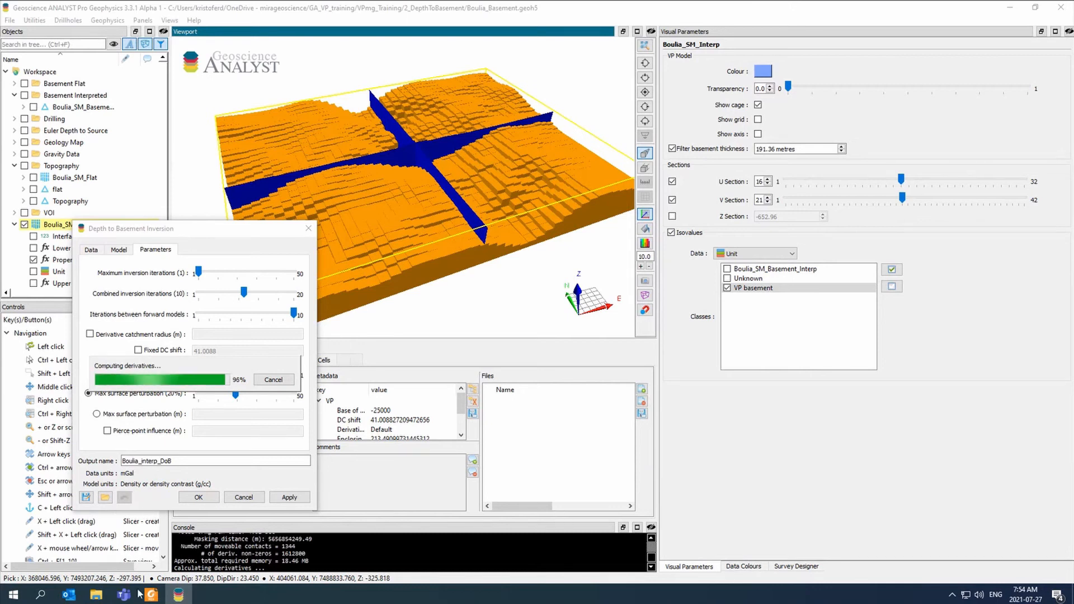
Step: Switch to File Explorer to check the 2_DepthToBasement project folder, and return to Geoscience ANALYST
mouse_move(96, 595)
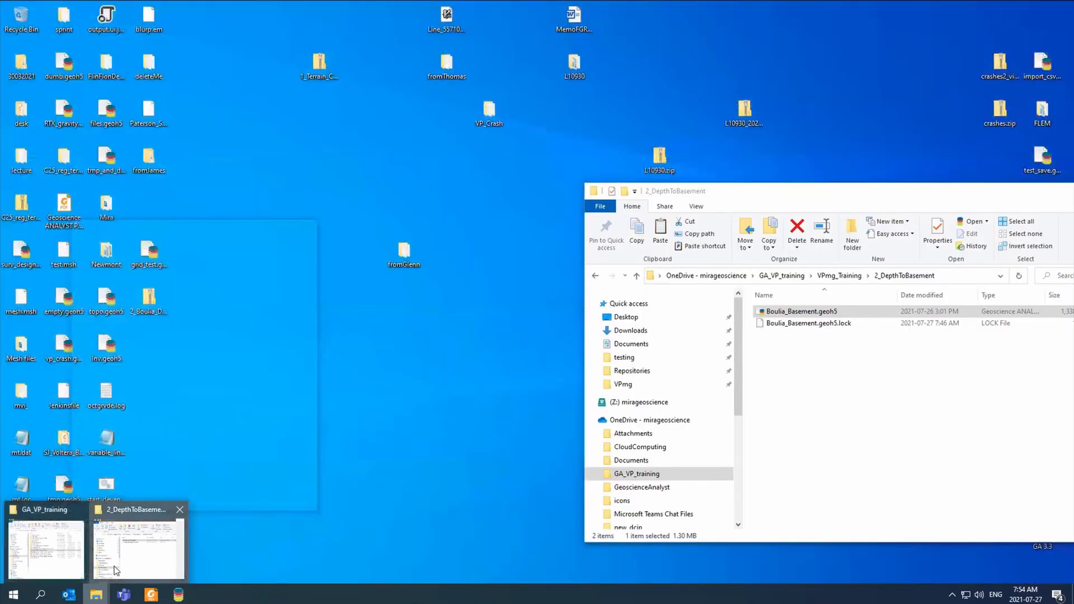
left_click(115, 568)
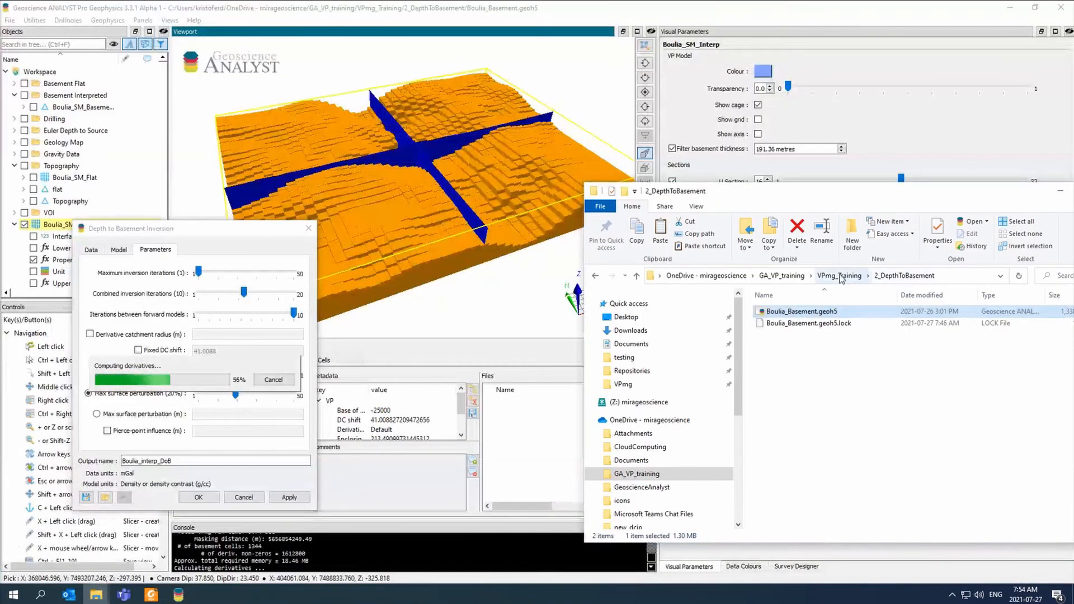
left_click(961, 278)
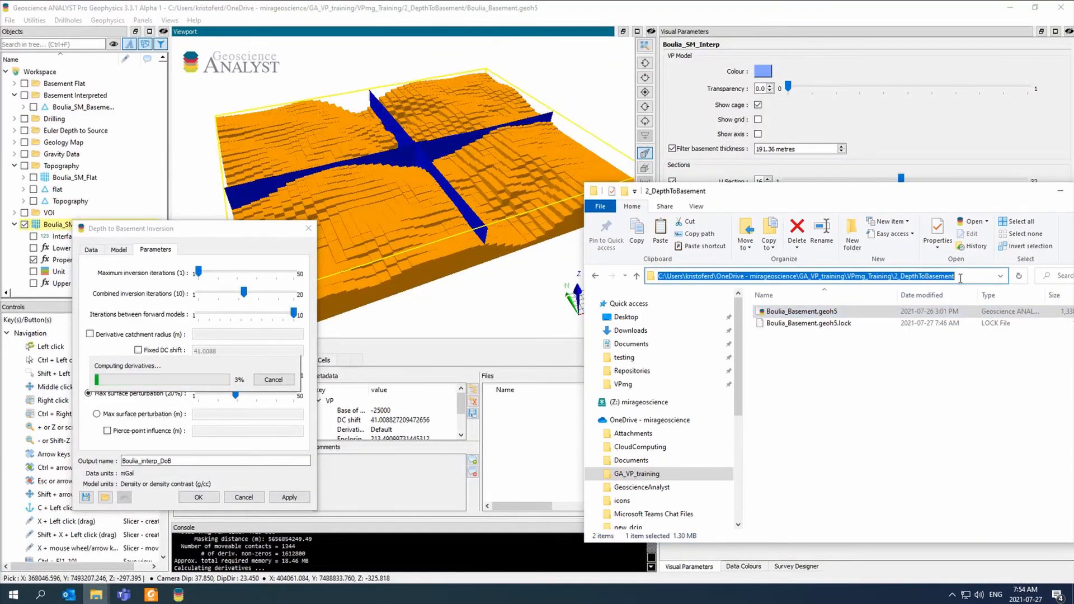
left_click(926, 501)
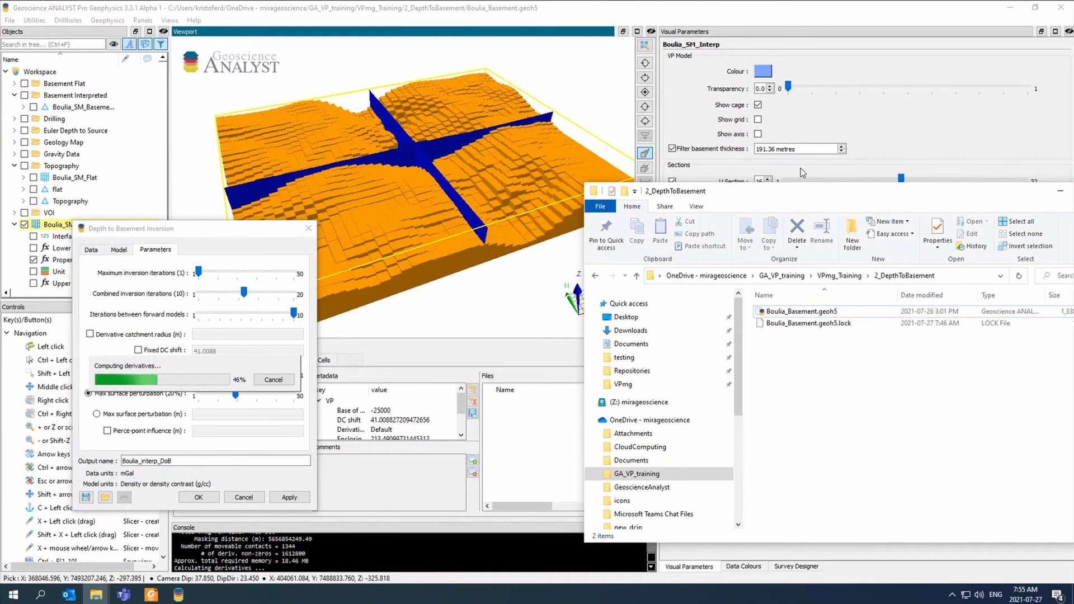
left_click(226, 227)
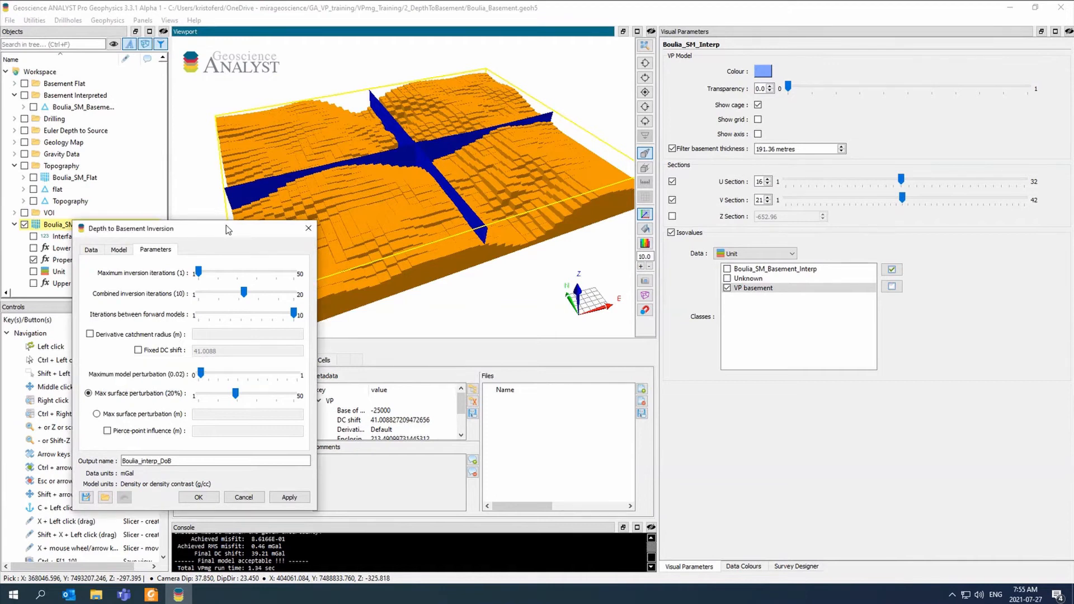
Step: Compare the Basement Inversion and Geometry Inversion parameters with the depth to basement settings, and close both comparison dialogs
left_click_drag(226, 225, 188, 248)
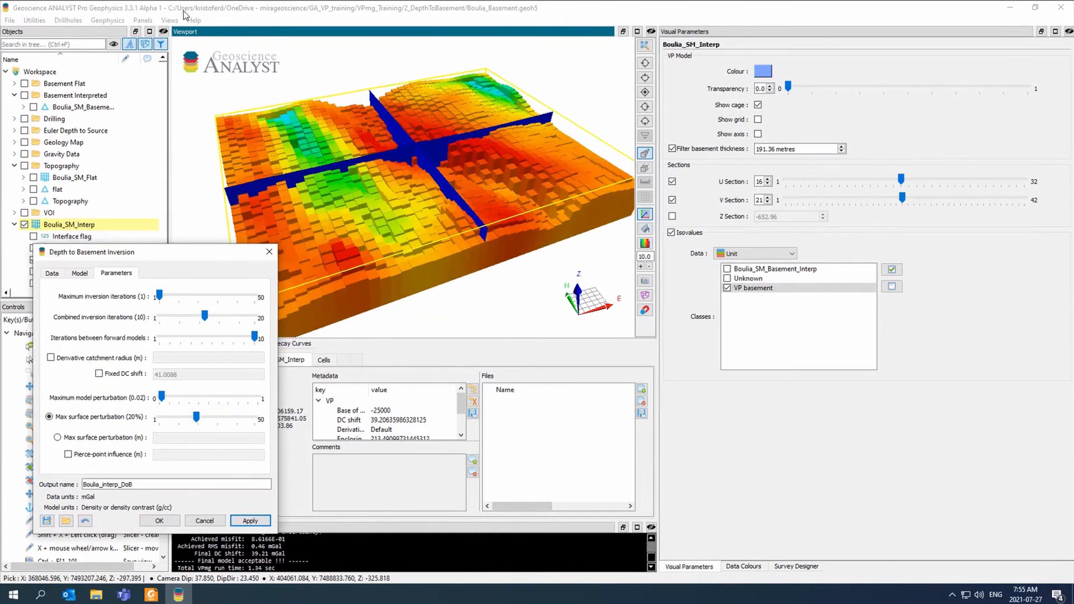
left_click(111, 21)
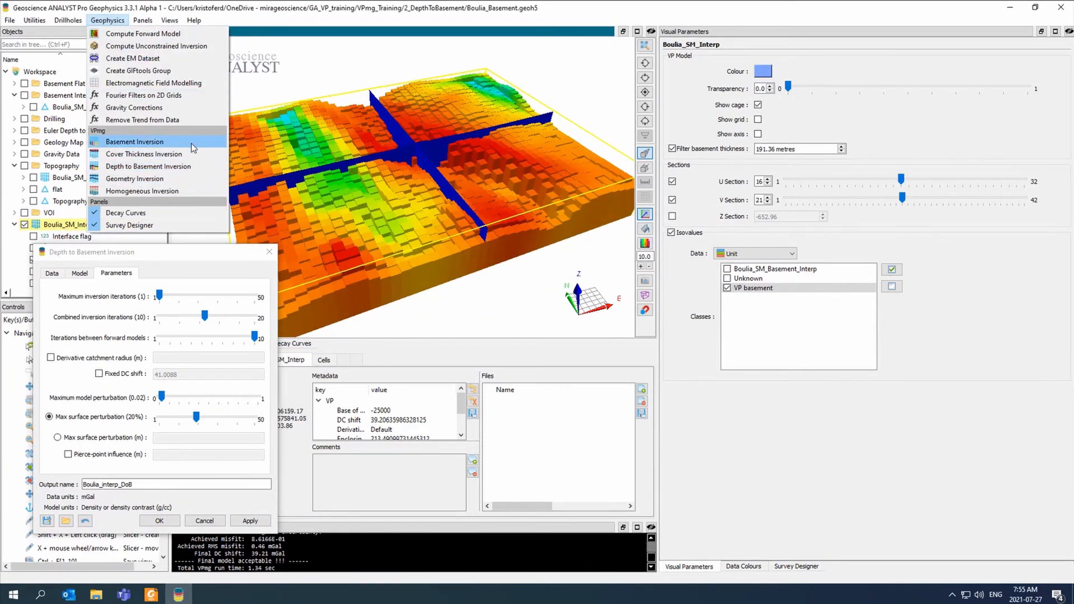
left_click(191, 144)
left_click(108, 20)
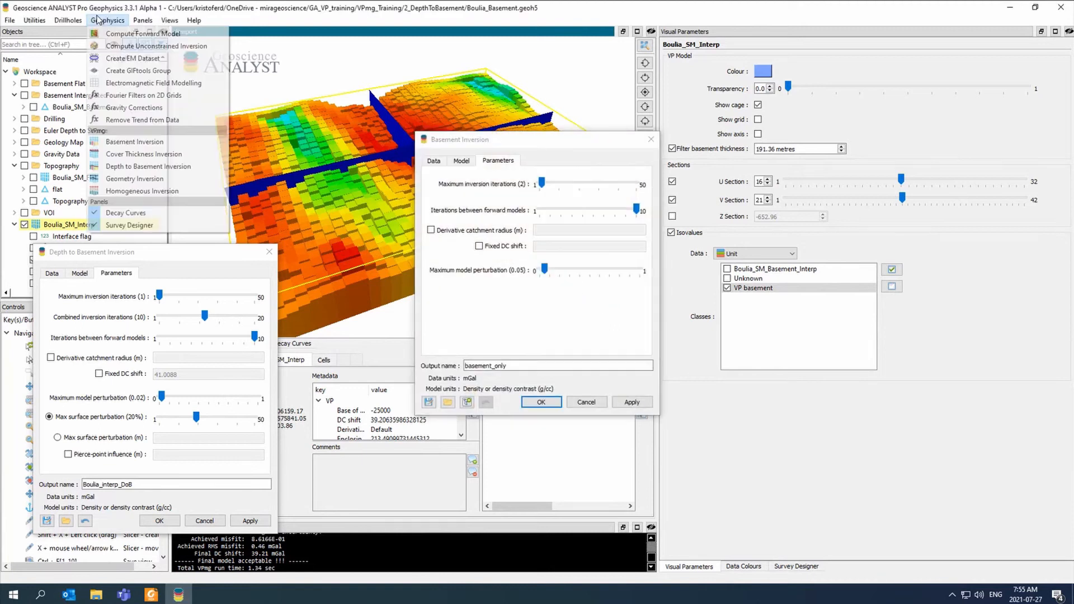
left_click(204, 180)
left_click_drag(613, 130, 792, 146)
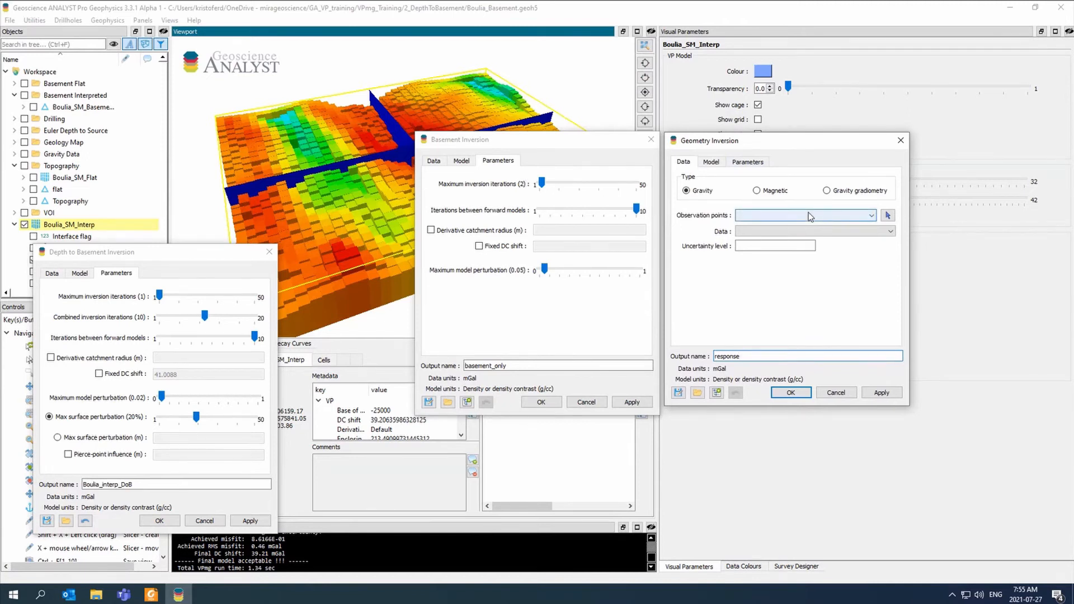
left_click(748, 162)
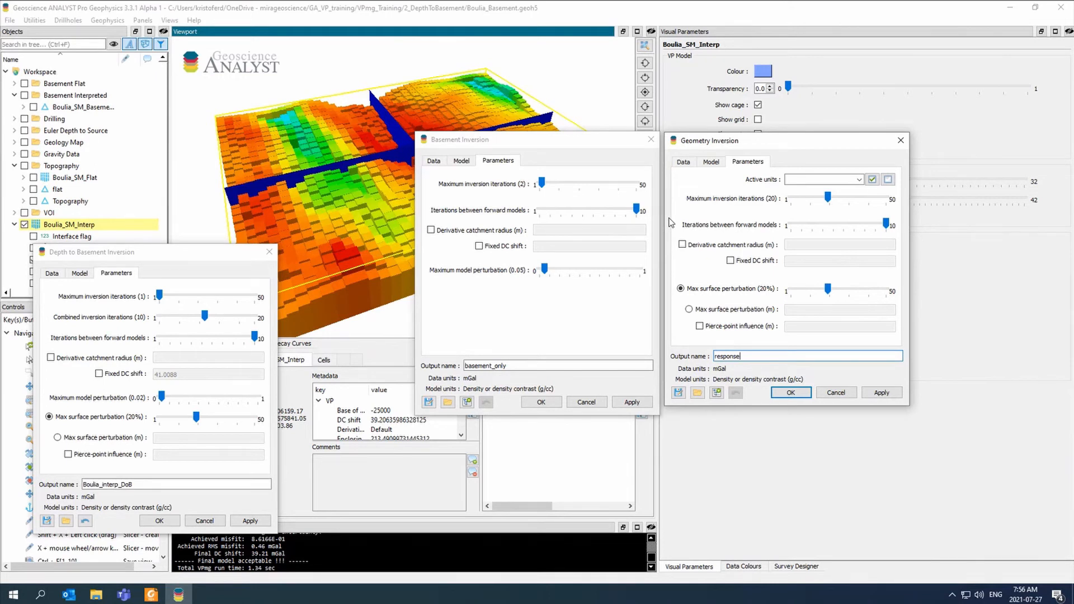
left_click(651, 140)
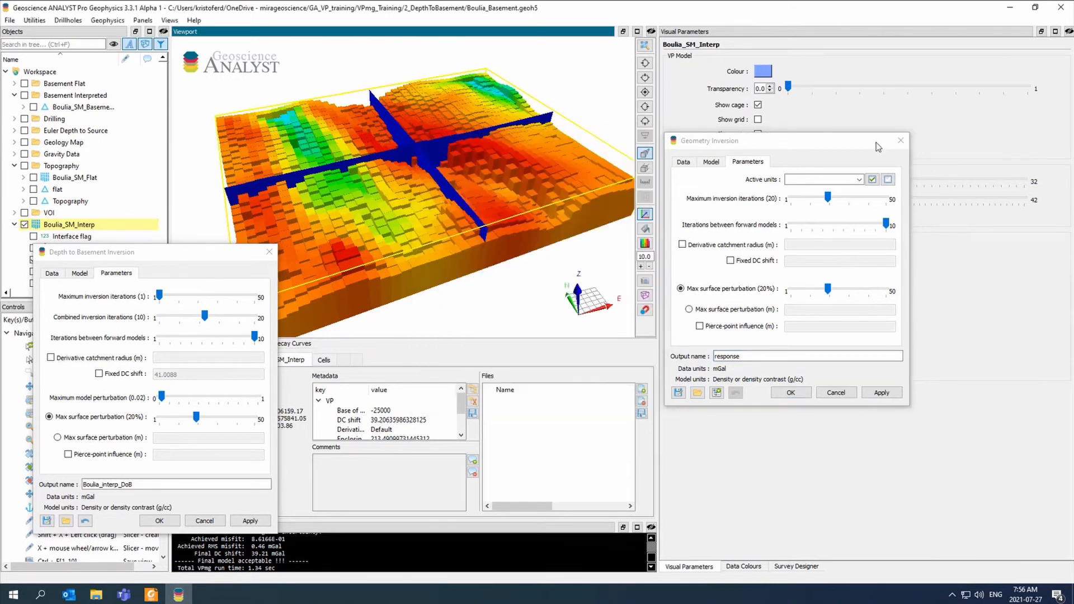
left_click(901, 141)
Step: Inspect the inverted basement surface's relief and density colours in 3D from above and from the side
left_click_drag(539, 154, 474, 242)
scroll(552, 234, "up", 3)
left_click_drag(463, 182, 529, 213)
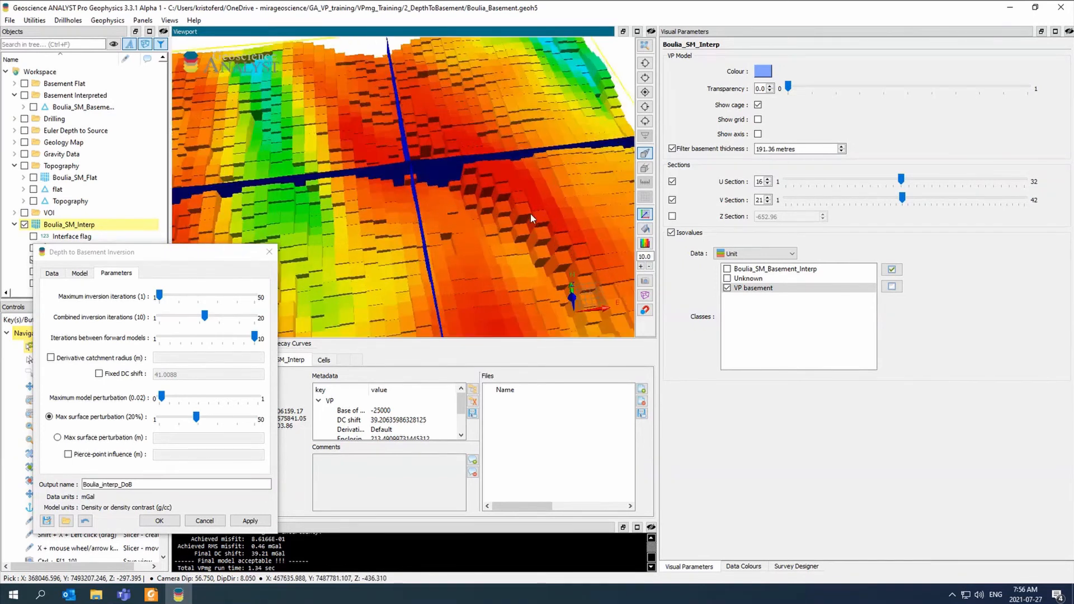
left_click_drag(196, 239, 335, 179)
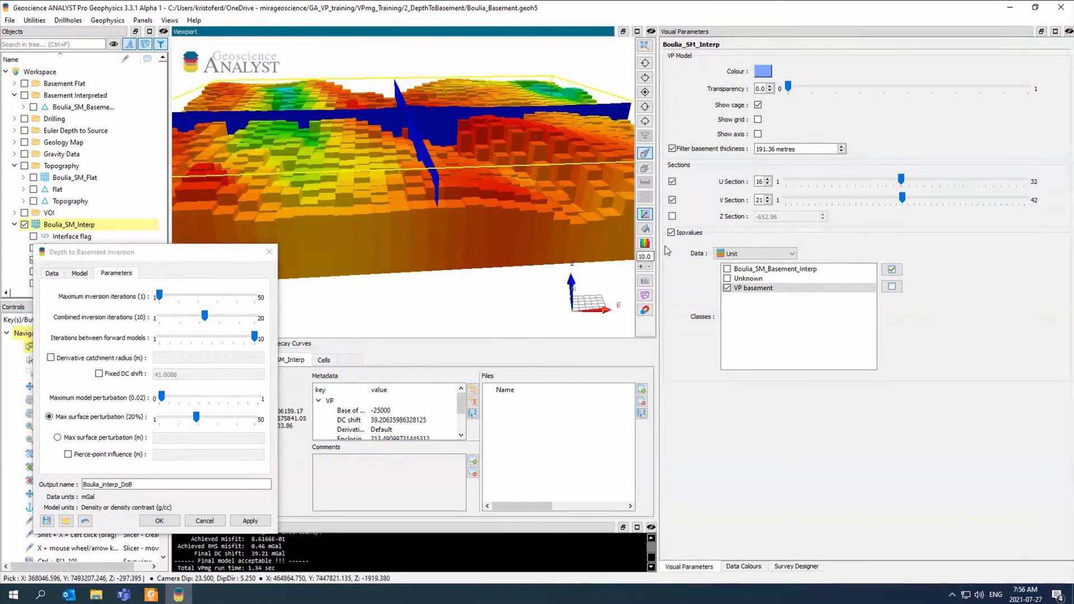
left_click_drag(441, 155, 323, 187)
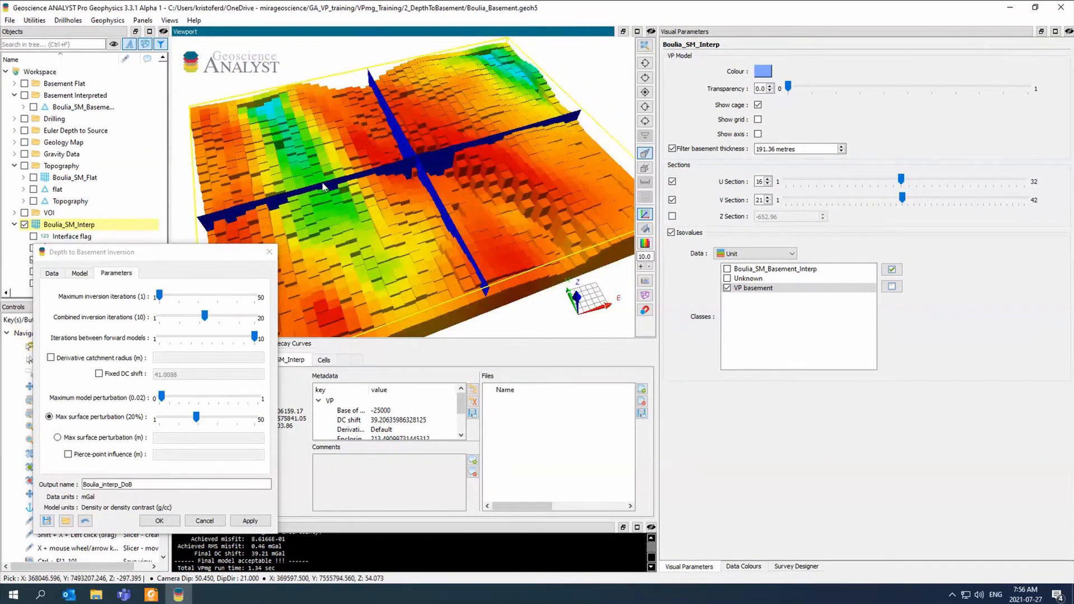
left_click_drag(385, 250, 296, 262)
Step: Create a 2D grid from the units of the Boulia_SM_Interp VP model
right_click(89, 226)
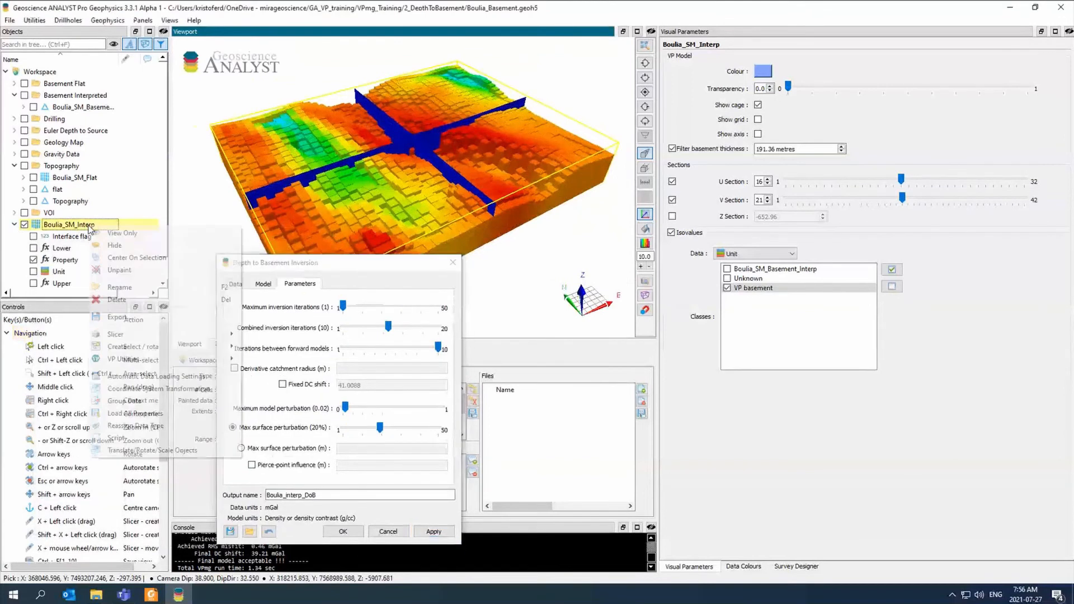
mouse_move(197, 349)
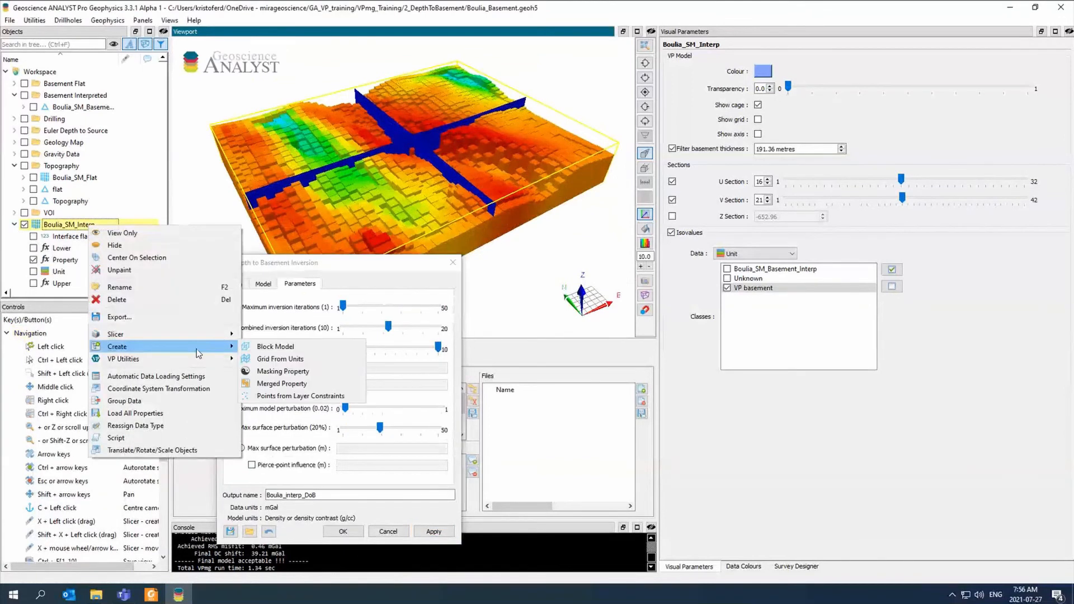
left_click(324, 359)
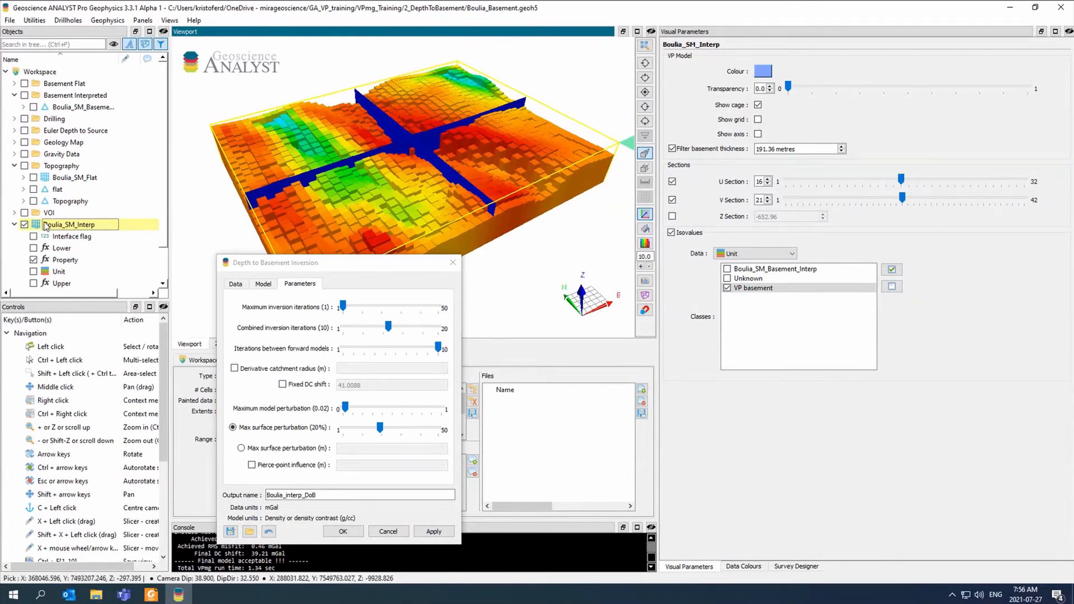
left_click_drag(336, 262, 505, 262)
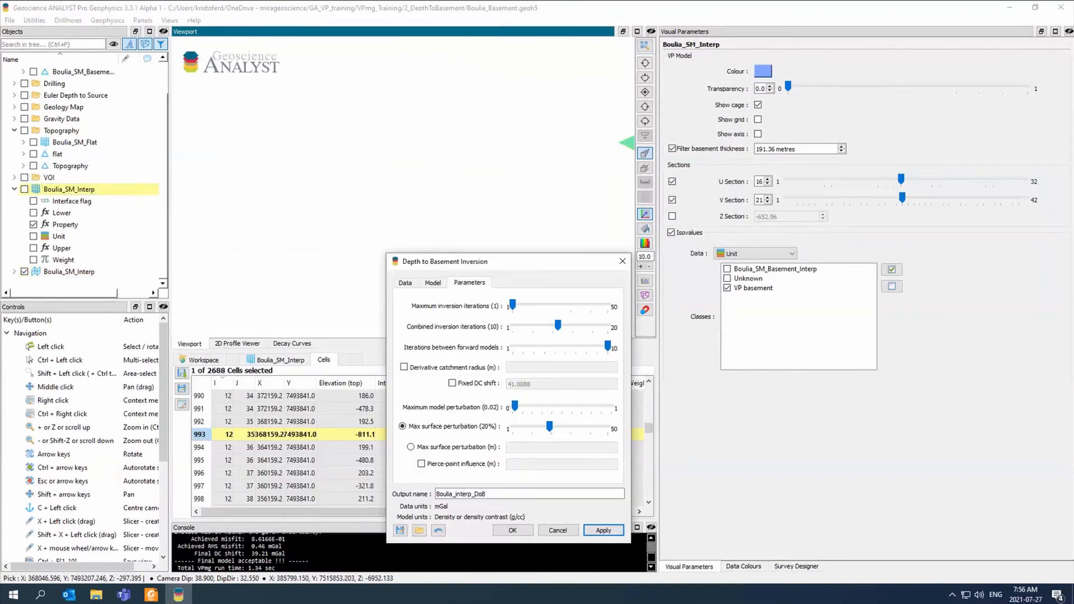
Step: Display the Depth to basement data on the new Boulia_SM_Interp 2D grid and inspect it from above and at an angle
left_click(14, 271)
scroll(35, 259, "down", 3)
left_click(33, 201)
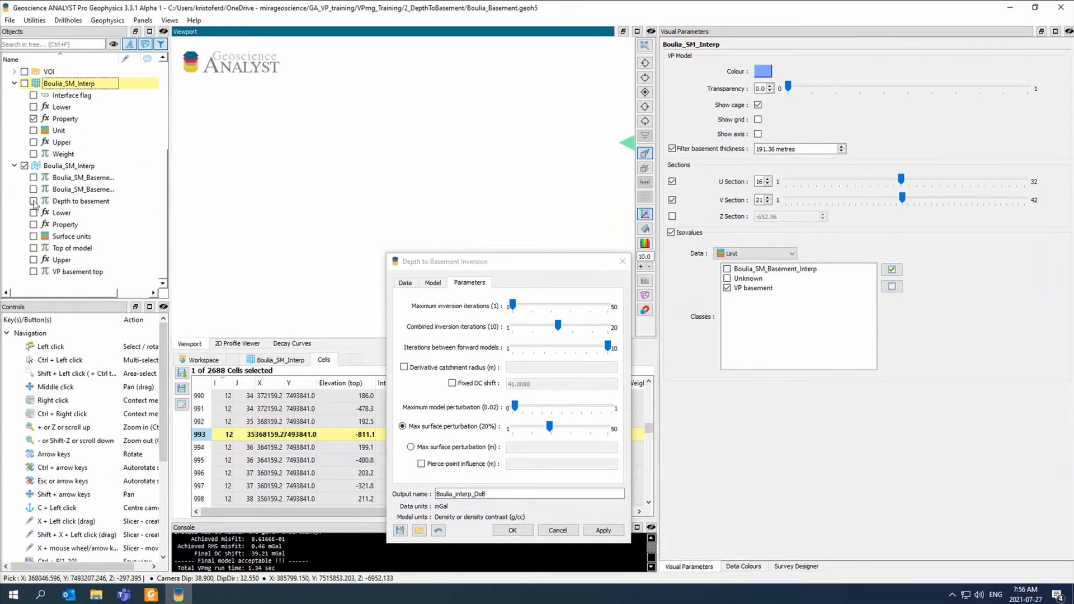
left_click(54, 166)
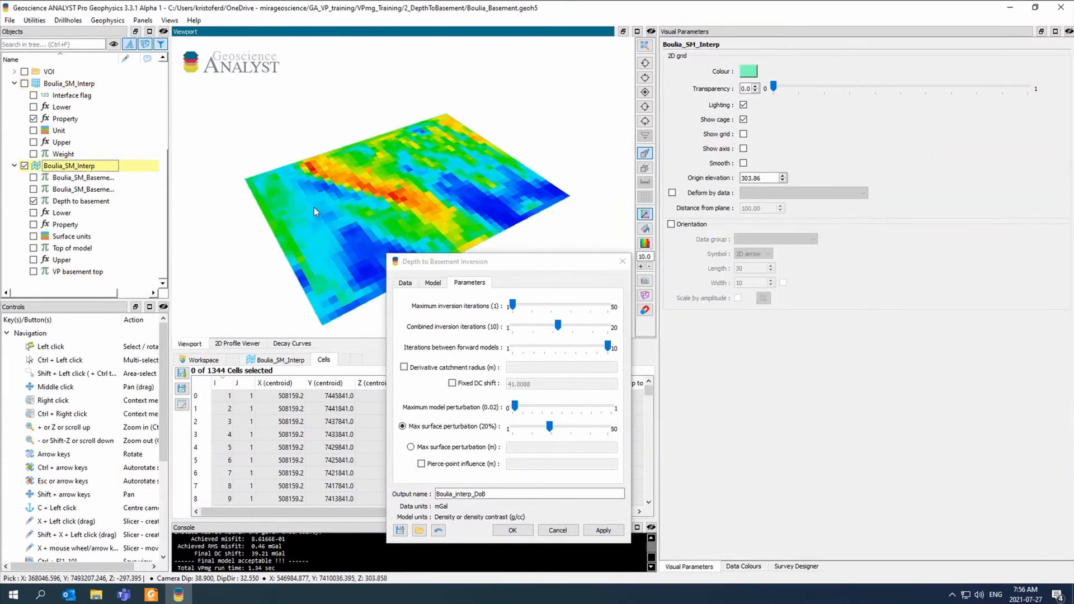
left_click_drag(314, 207, 269, 292)
left_click_drag(451, 267, 331, 348)
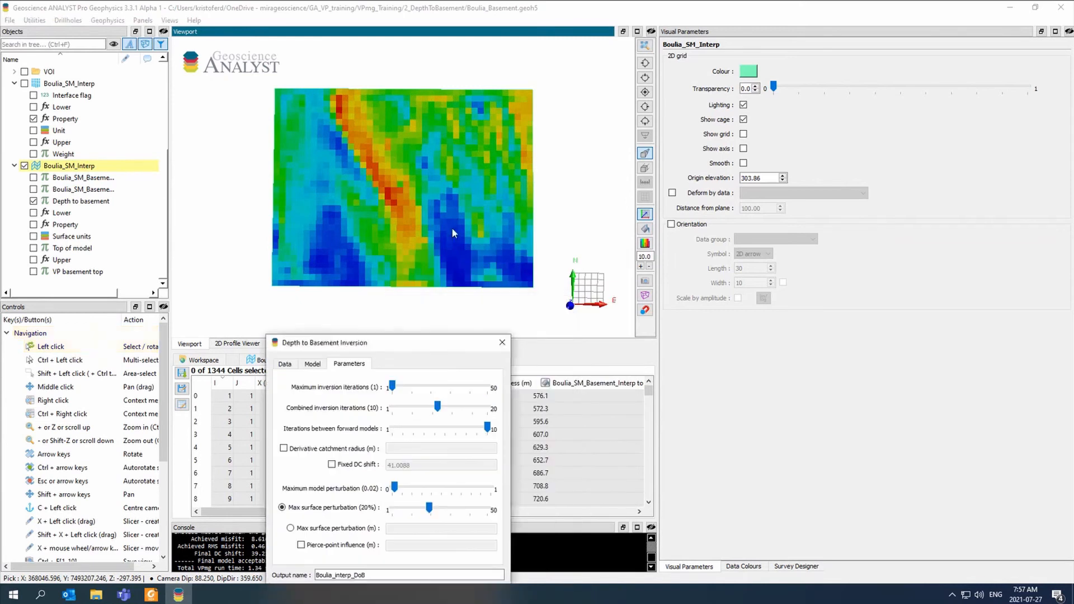
left_click_drag(452, 227, 490, 182)
Step: Generate a surface named Basement from the 2D grid's VP basement top property
right_click(65, 164)
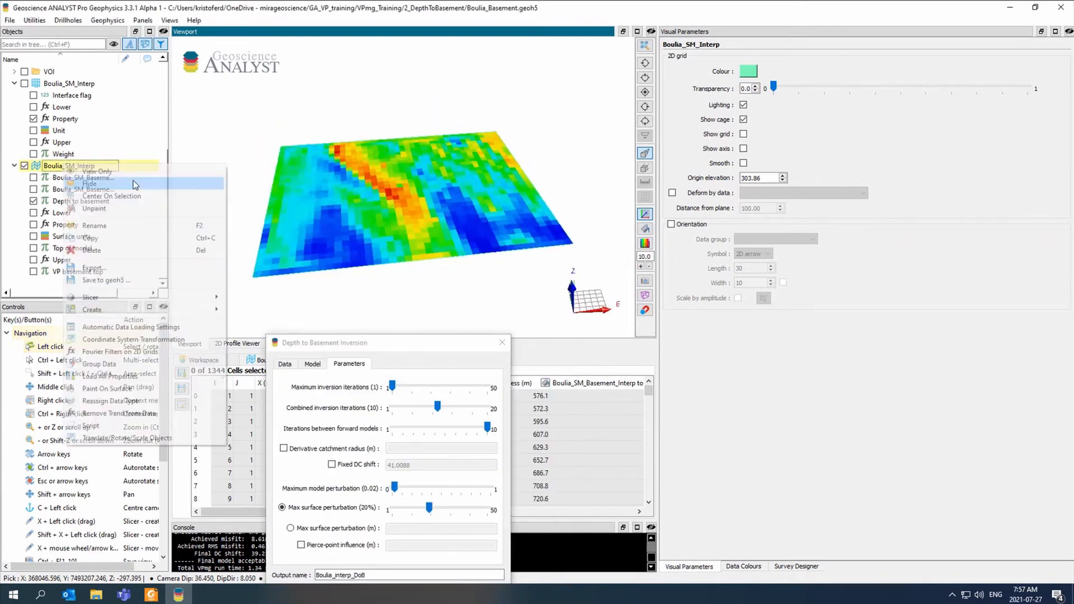
mouse_move(185, 310)
left_click(303, 322)
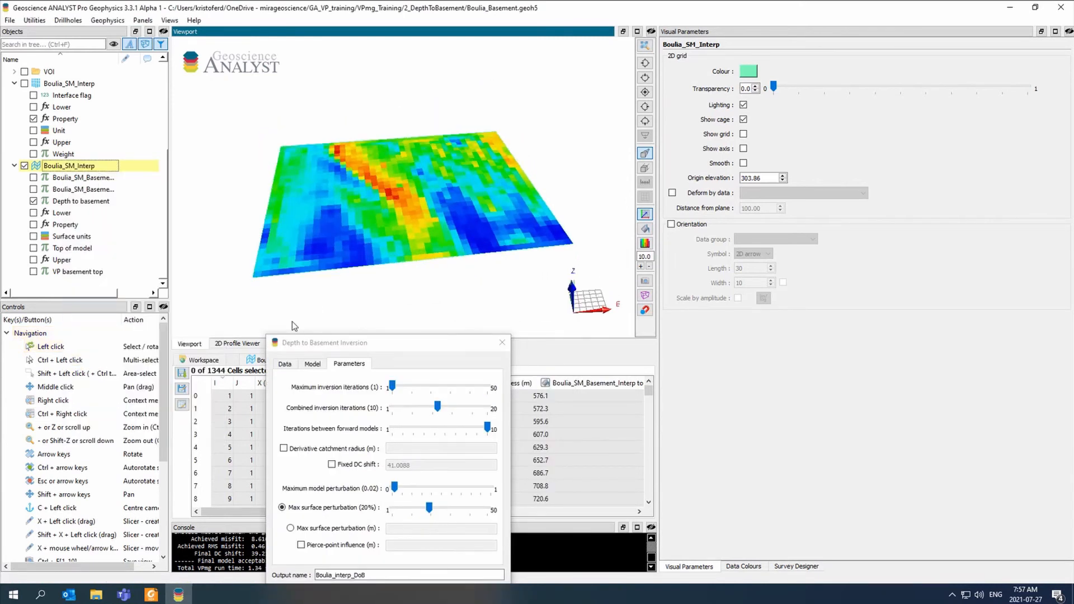
left_click(564, 286)
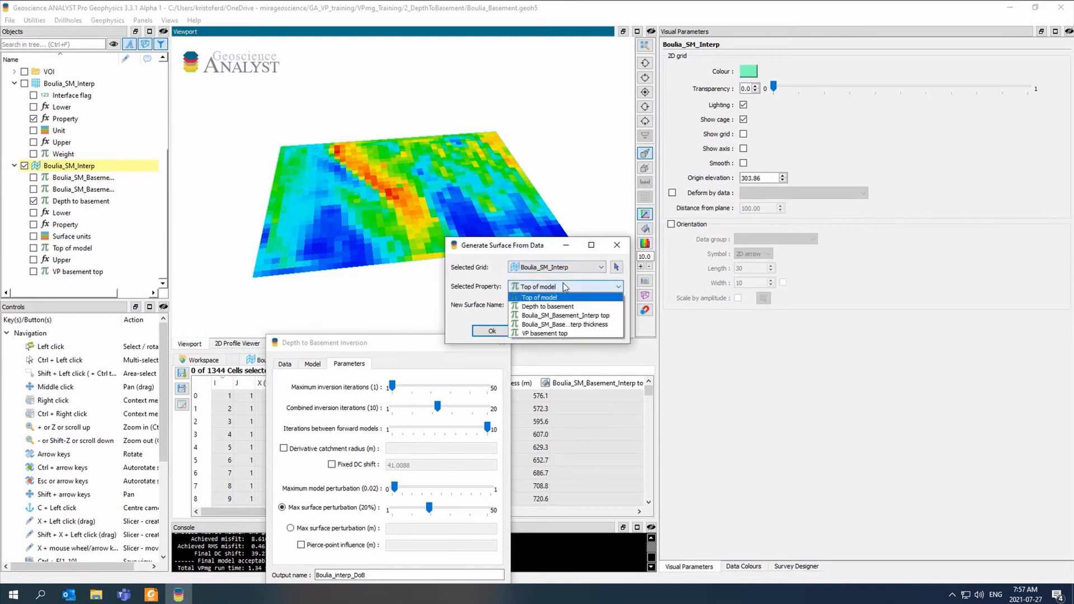
left_click(600, 334)
type("Basement")
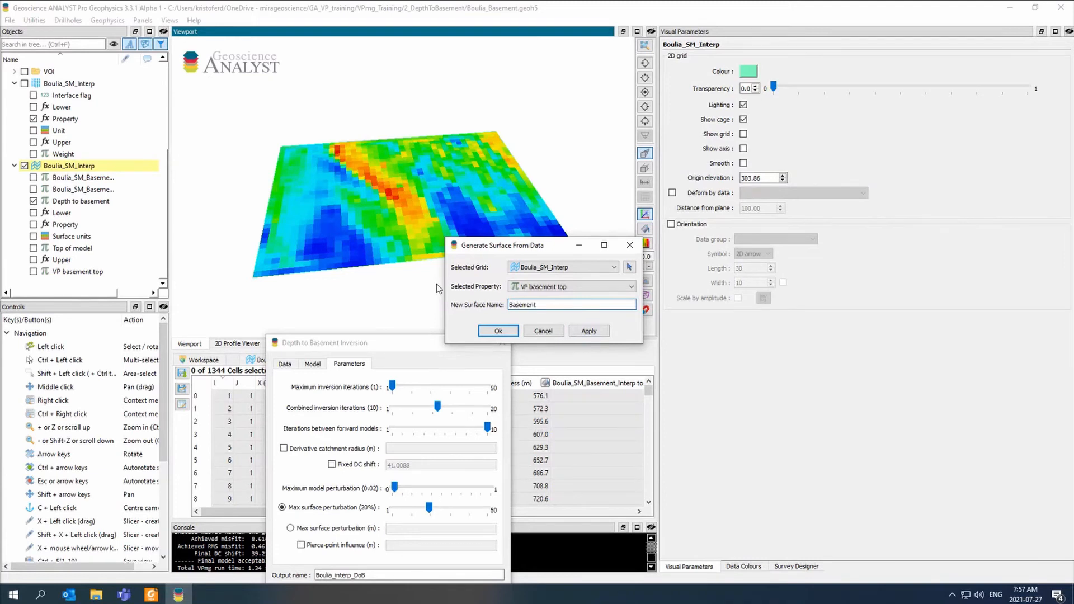
left_click(494, 329)
Step: Inspect the new Basement surface in 3D, and return the display to the Boulia_SM_Interp VP model
left_click_drag(445, 293, 429, 238)
left_click(24, 177)
left_click_drag(327, 196, 322, 246)
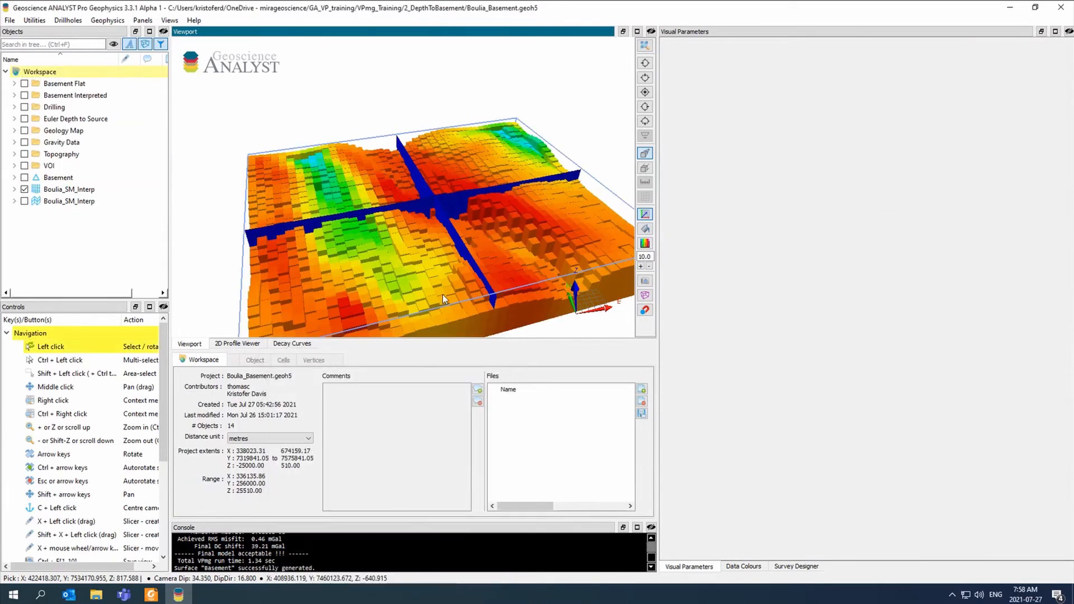
left_click_drag(442, 294, 392, 277)
Step: Open the Basement Inversion setup, check its data and model settings, and set the maximum inversion iterations to 10
left_click(104, 23)
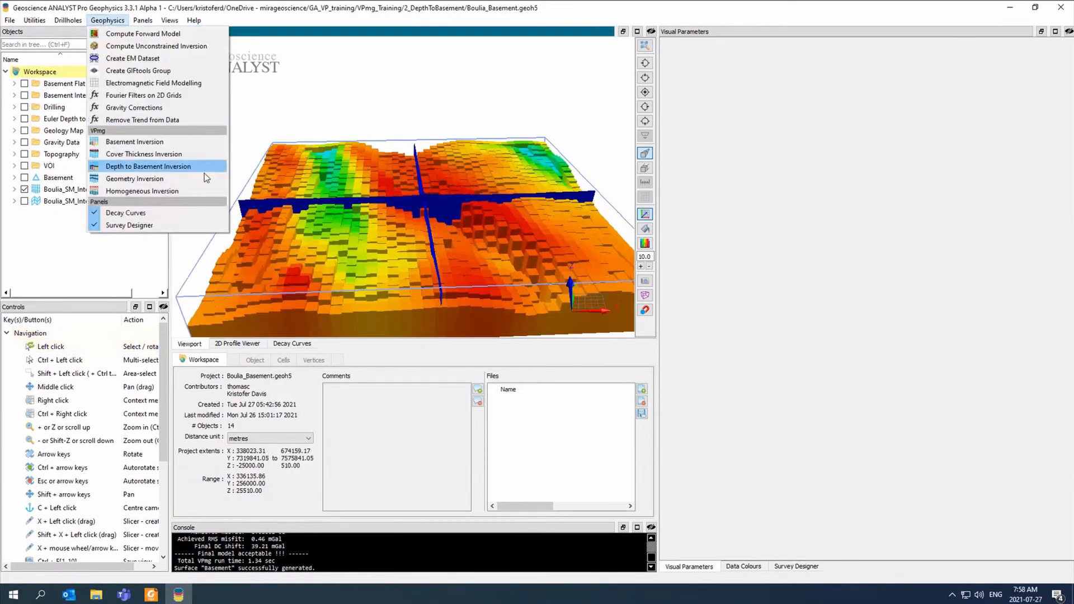
left_click(201, 143)
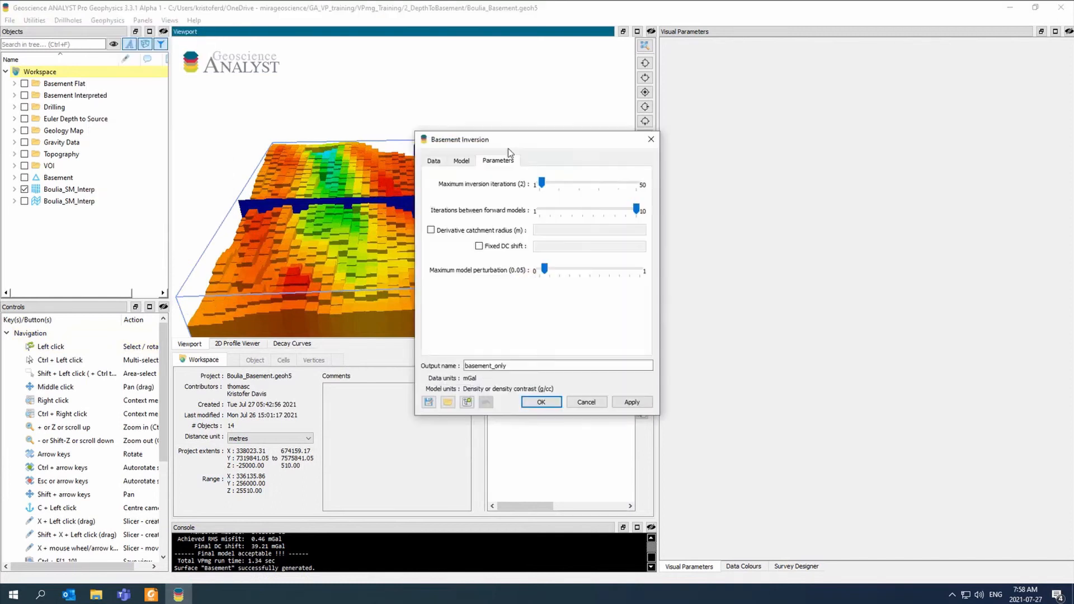
left_click_drag(508, 148, 305, 166)
left_click(310, 181)
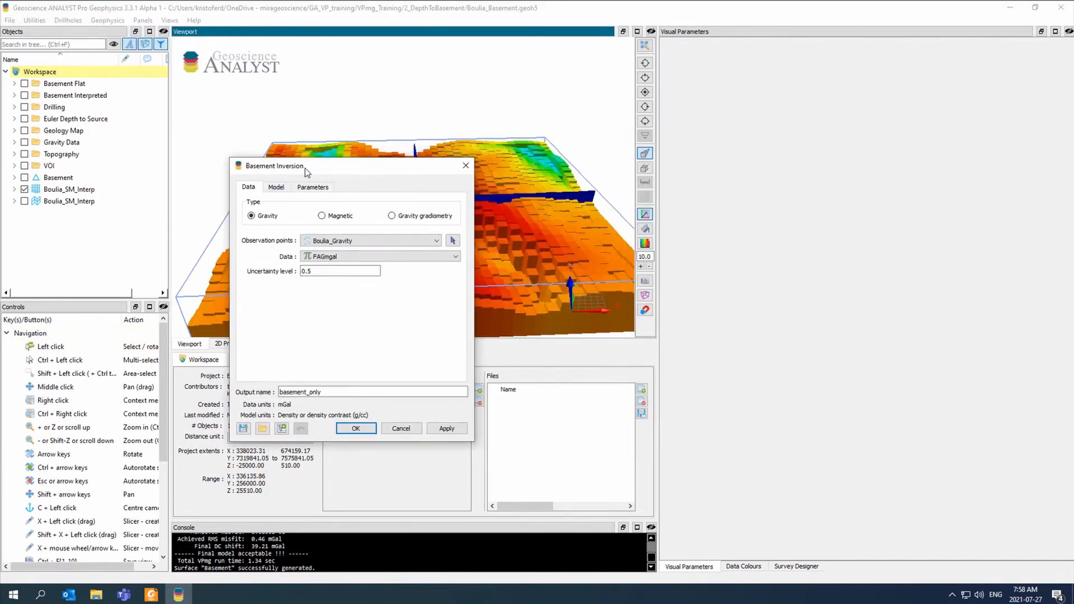
left_click(275, 187)
left_click(313, 187)
left_click_drag(360, 211, 377, 211)
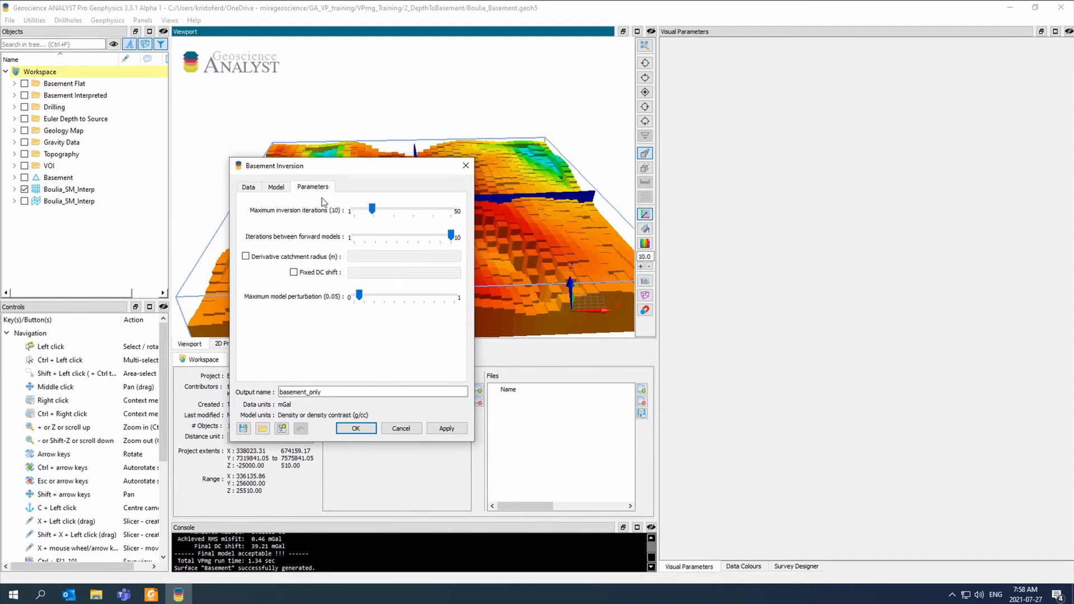
Step: Recheck the inversion's data and VP model selection, and save its VP inversion files as basement_only.ctl in the 2_DepthToBasement folder
left_click(246, 188)
left_click(276, 186)
left_click(368, 220)
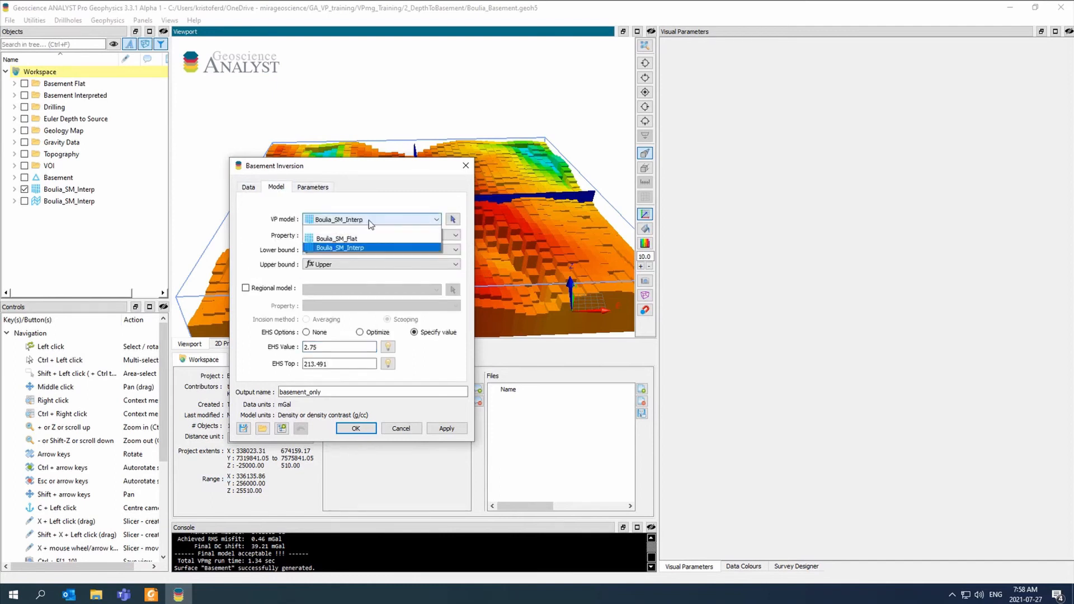
left_click(368, 220)
left_click(308, 187)
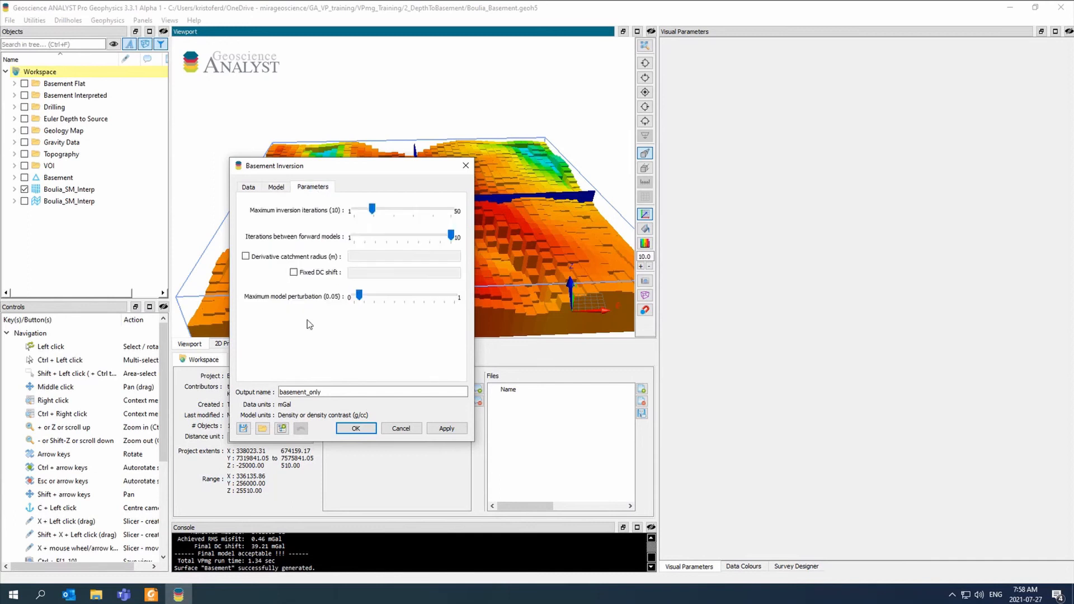
left_click(281, 429)
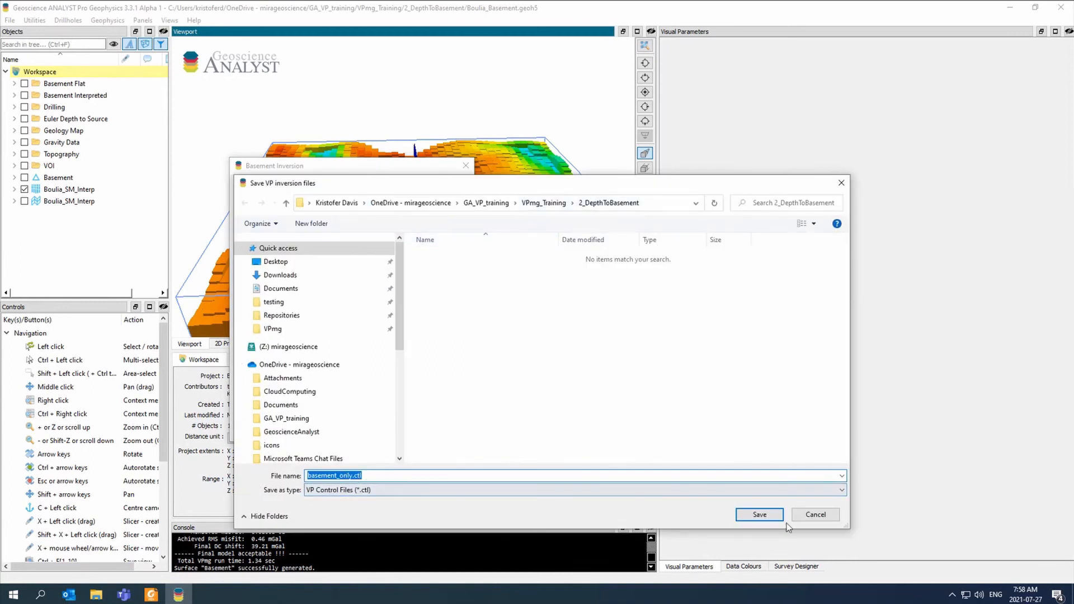
left_click(753, 513)
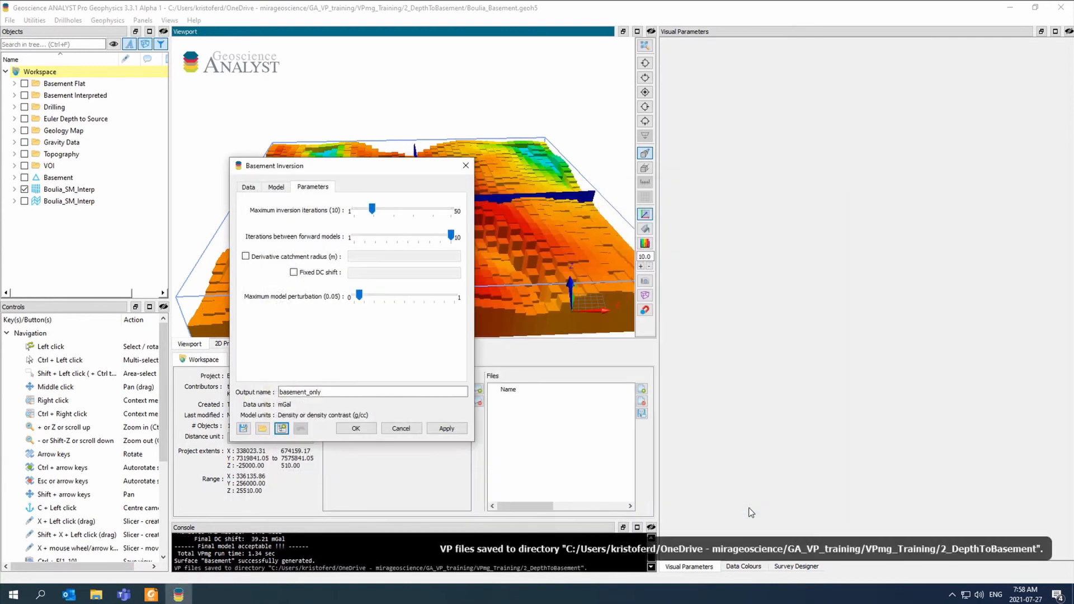
Step: Switch to File Explorer and open the saved basement_only.ctl control file from the 2_DepthToBasement folder
left_click(644, 550)
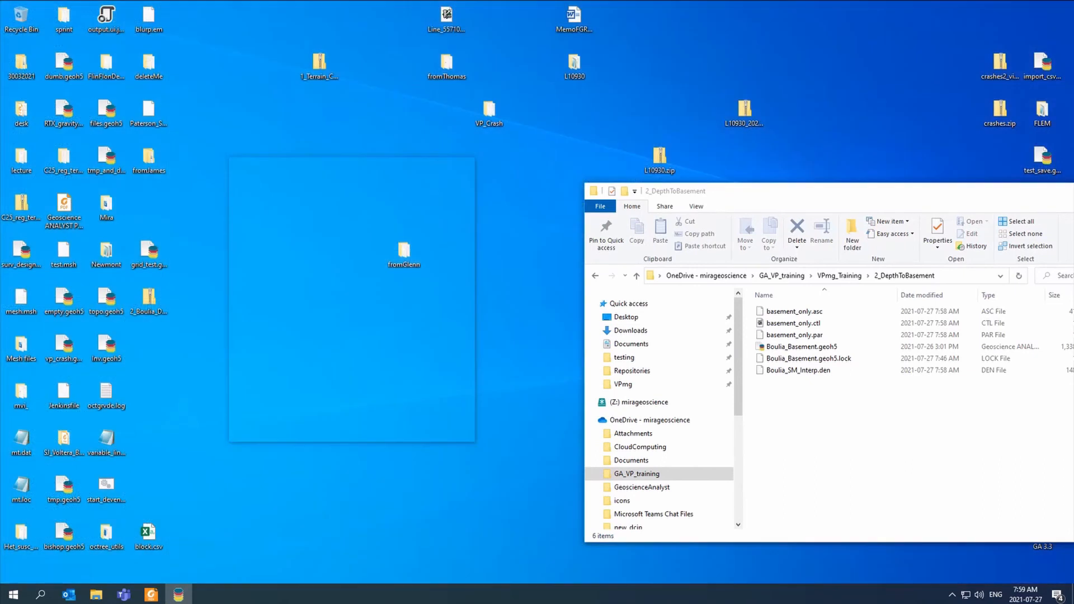
left_click(420, 533)
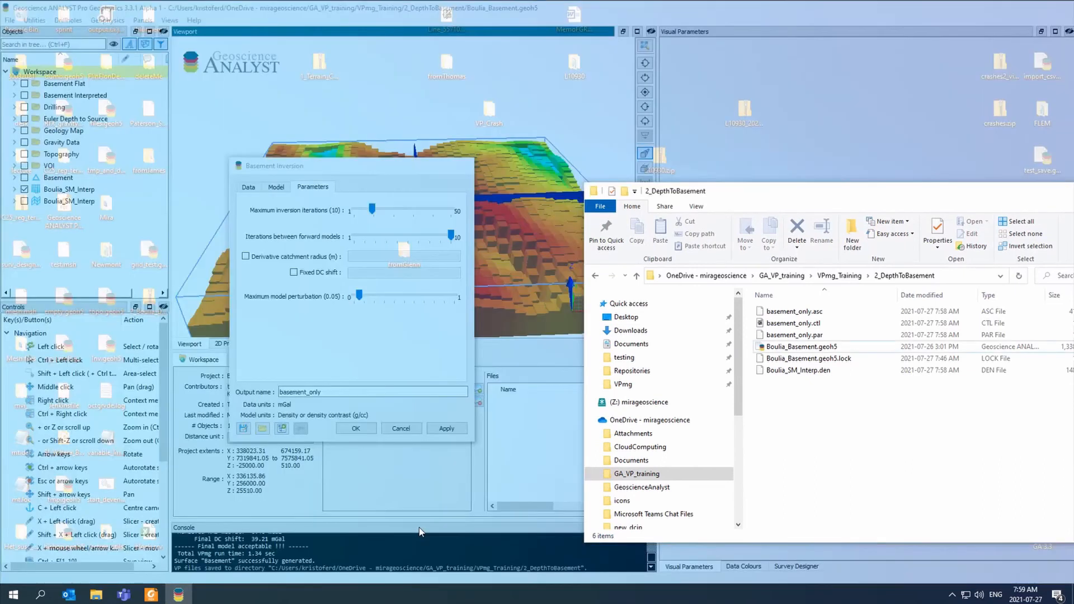
left_click_drag(793, 204, 643, 126)
left_click(644, 257)
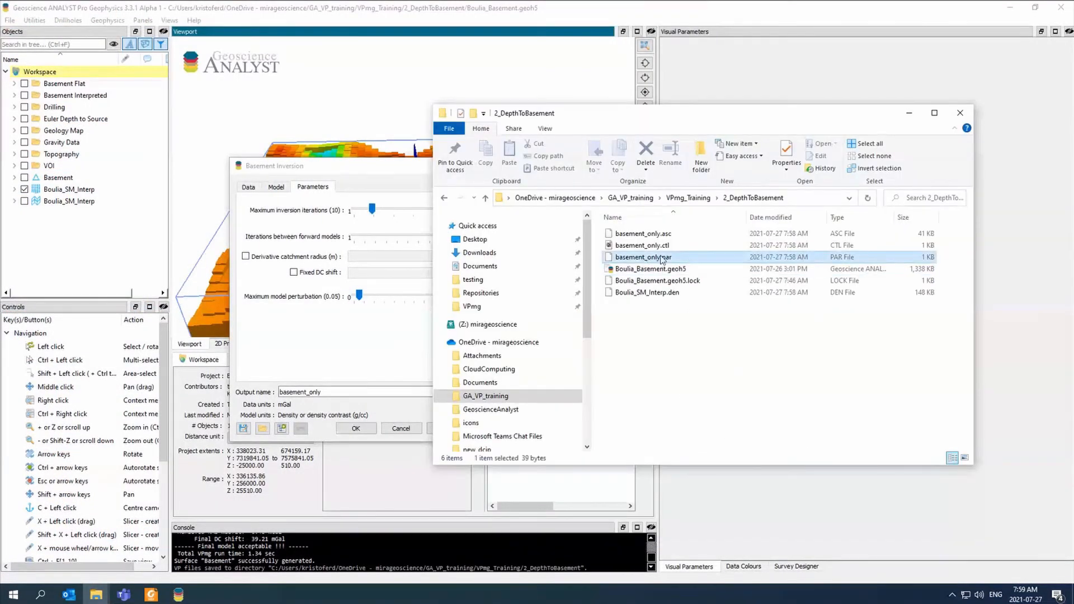
double_click(674, 245)
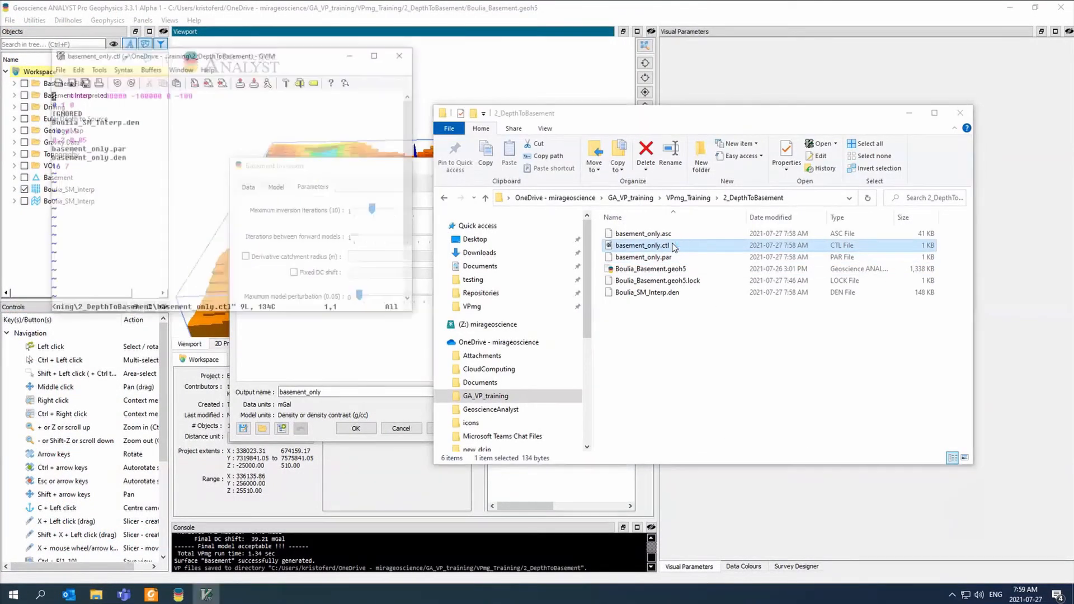
Step: Examine the control file's parameter lines, file references and final line in GVIM, and close the file
left_click_drag(51, 95, 214, 183)
left_click(131, 148)
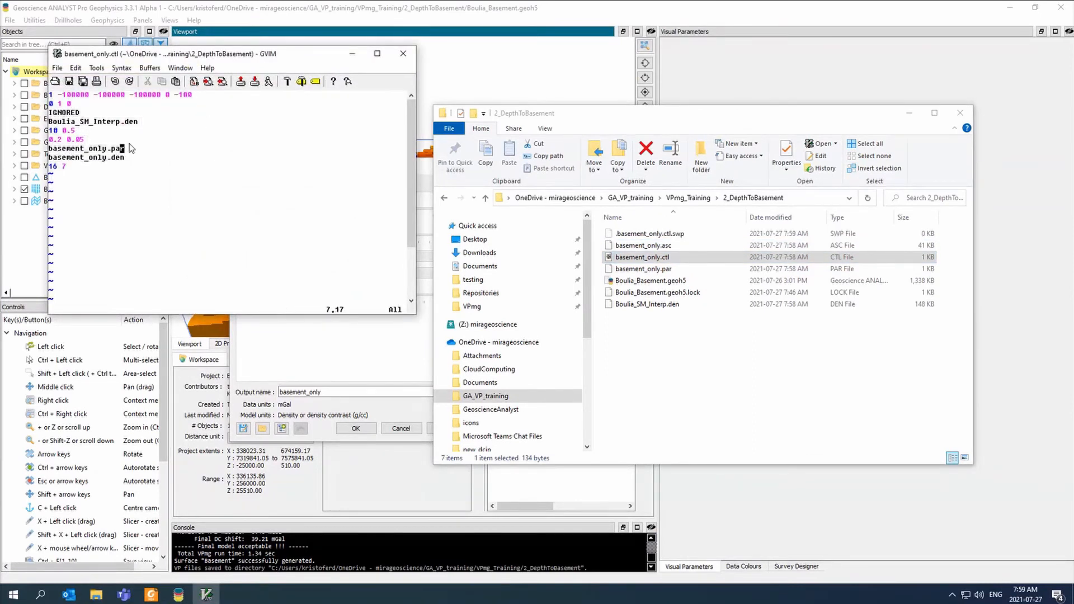
key("Down")
left_click_drag(55, 166, 44, 167)
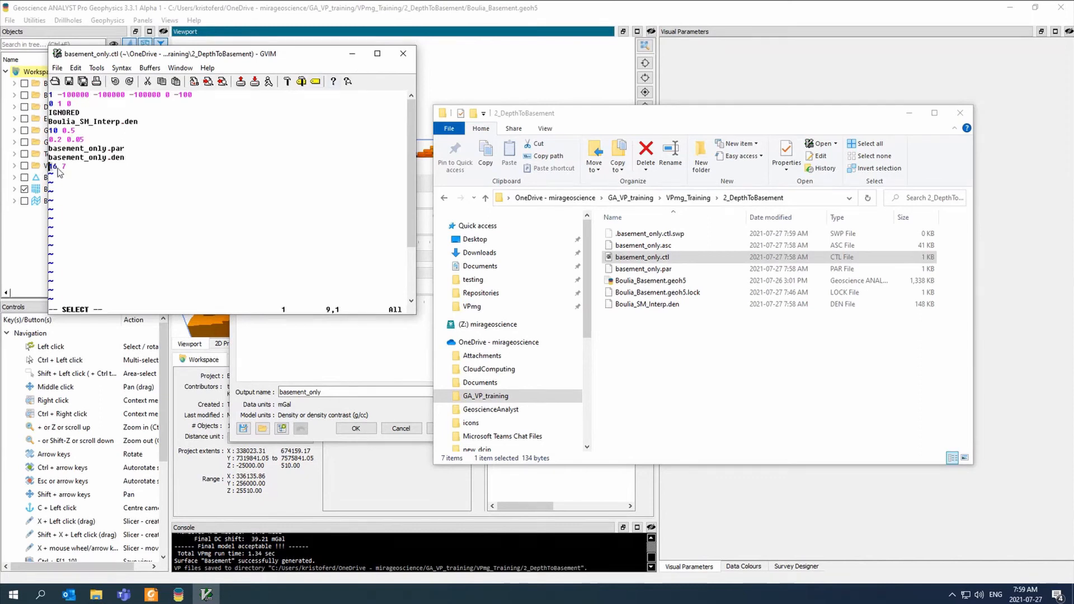
left_click(77, 172)
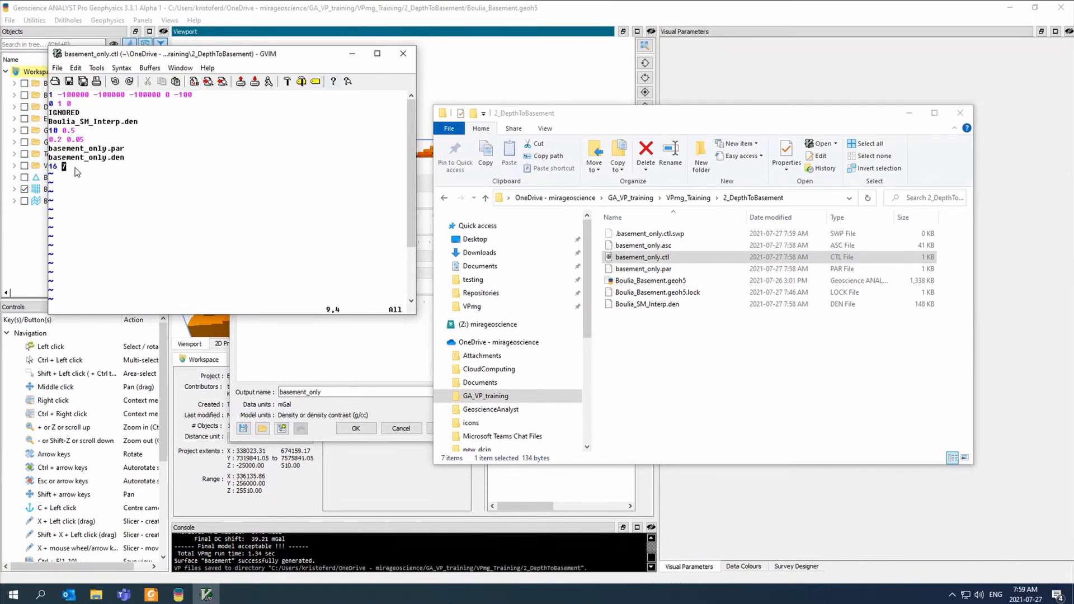
left_click(404, 53)
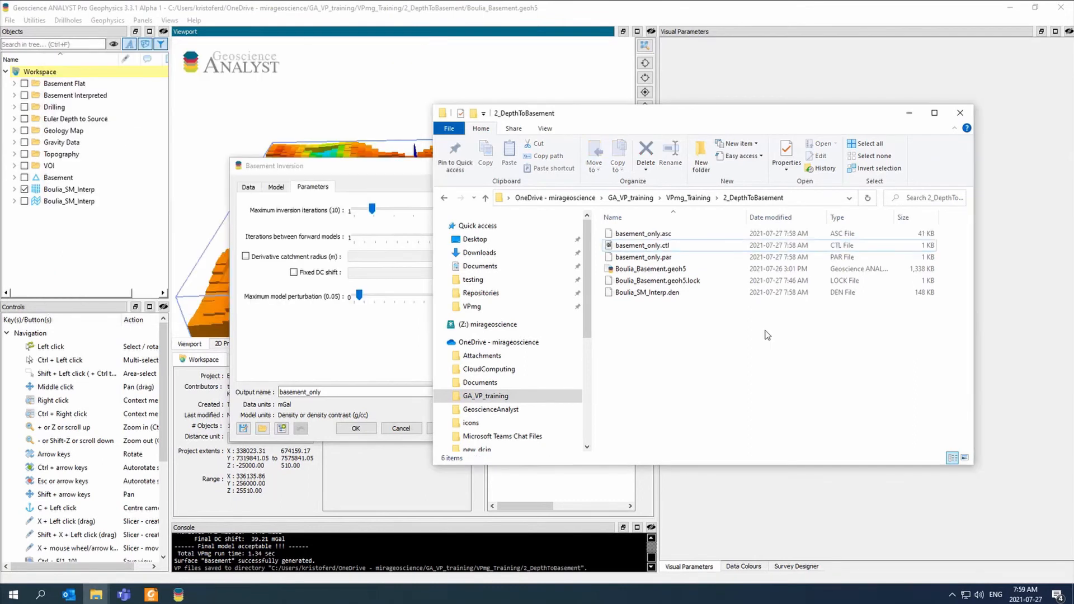
Step: Open Boulia_SM_Interp.den in Vim, examine its header and cell values, close it and return to Geoscience ANALYST
left_click(673, 232)
left_click(649, 292)
right_click(649, 292)
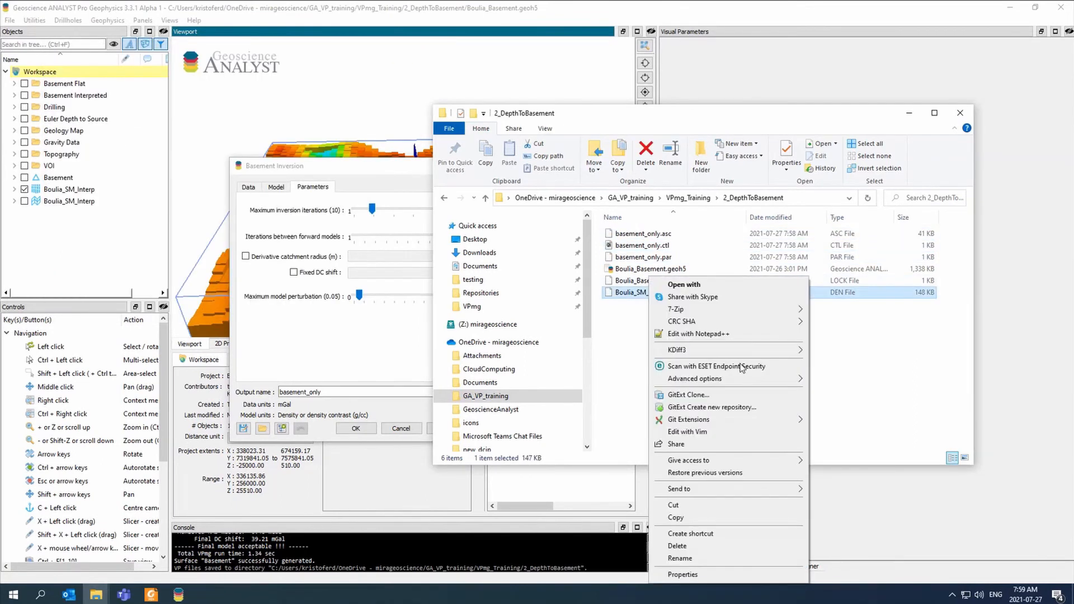
left_click(733, 432)
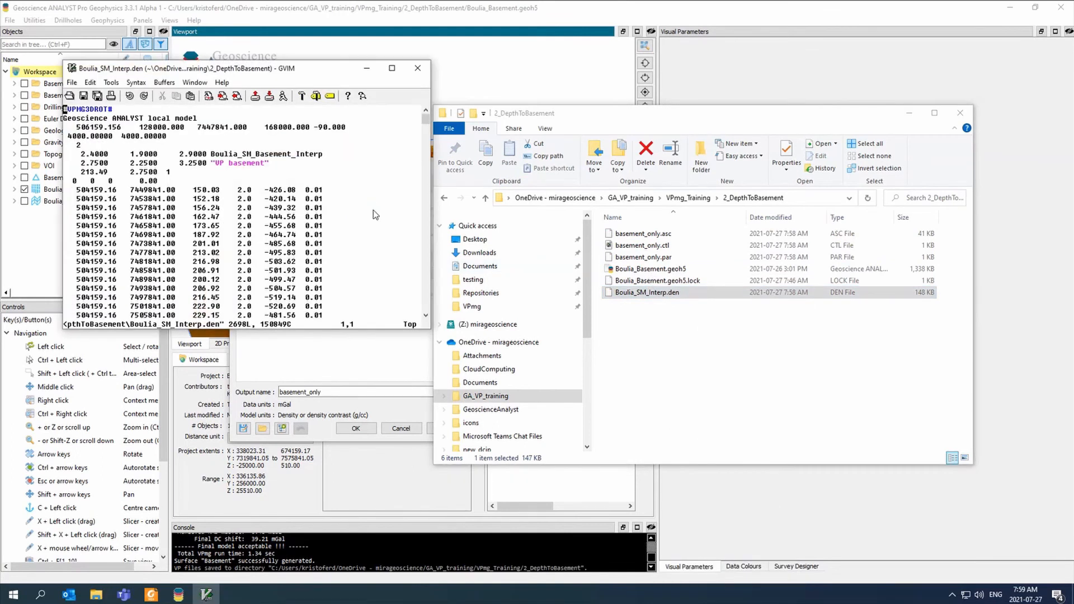
scroll(312, 177, "down", 9)
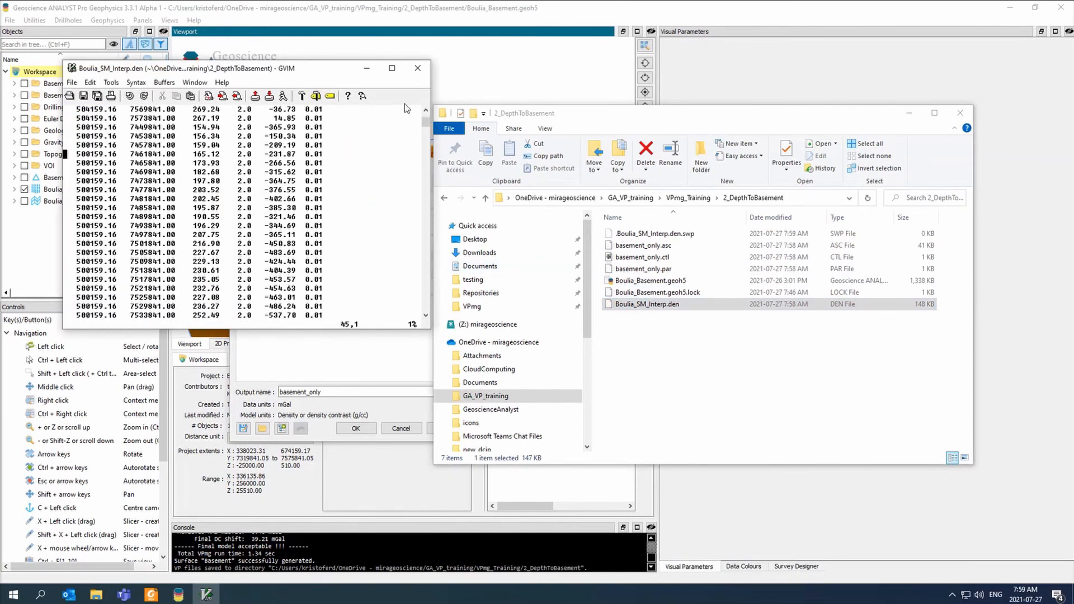
left_click(418, 68)
left_click(59, 195)
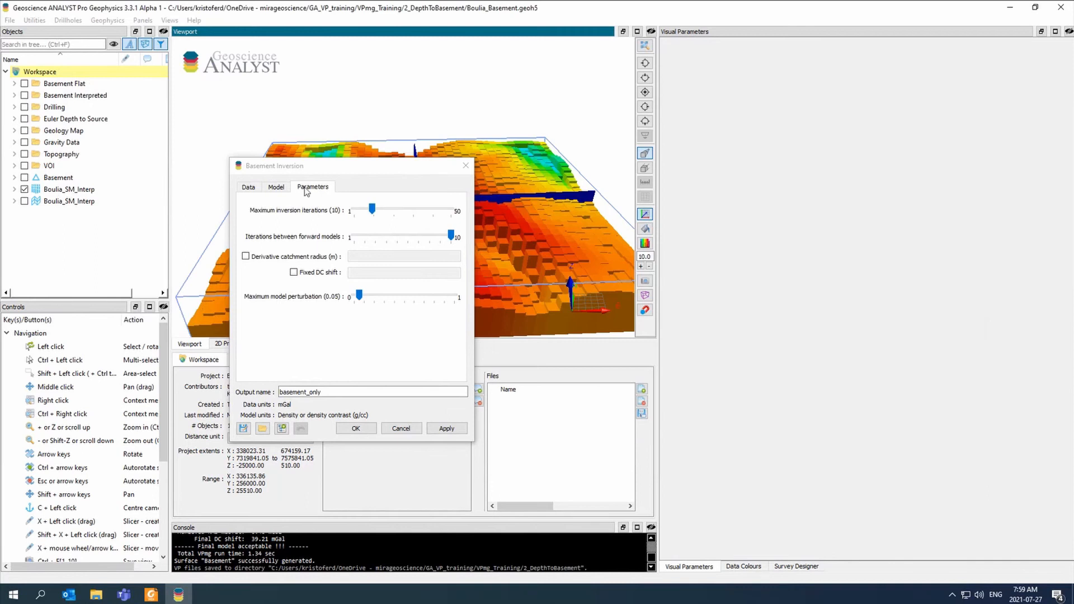
Step: Close the Basement Inversion settings, review the export file types offered for the Boulia_SM_Interp VP model, and cancel the export
left_click(466, 165)
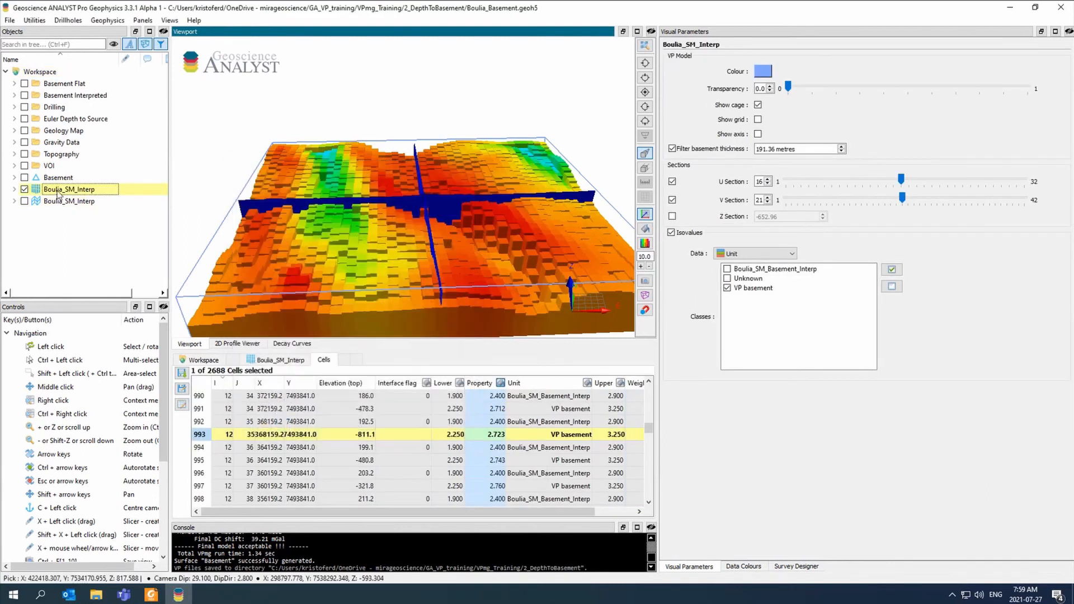
right_click(60, 190)
left_click(169, 282)
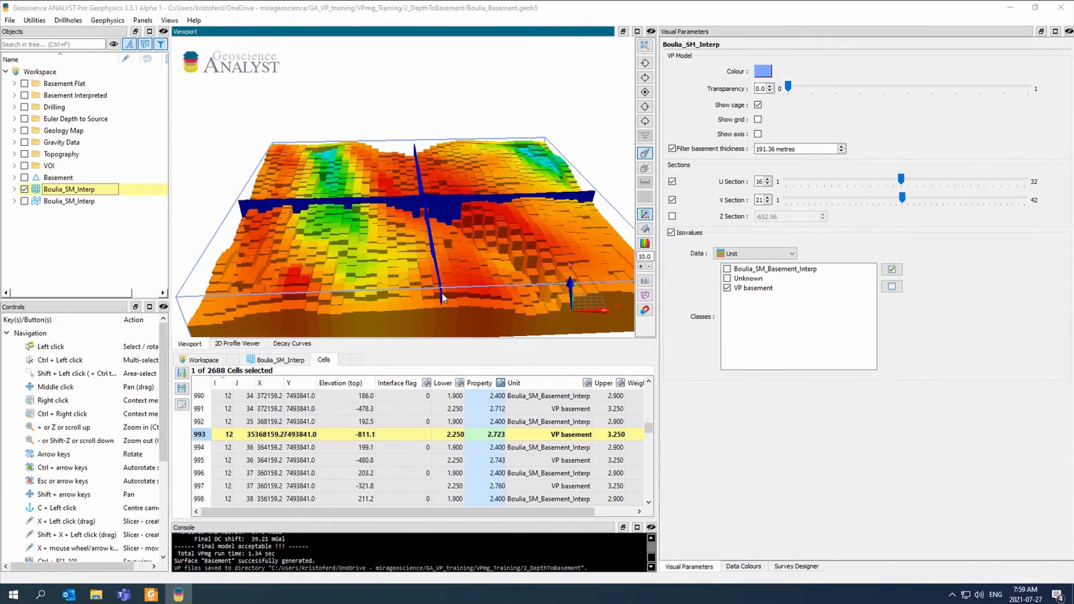
left_click(179, 330)
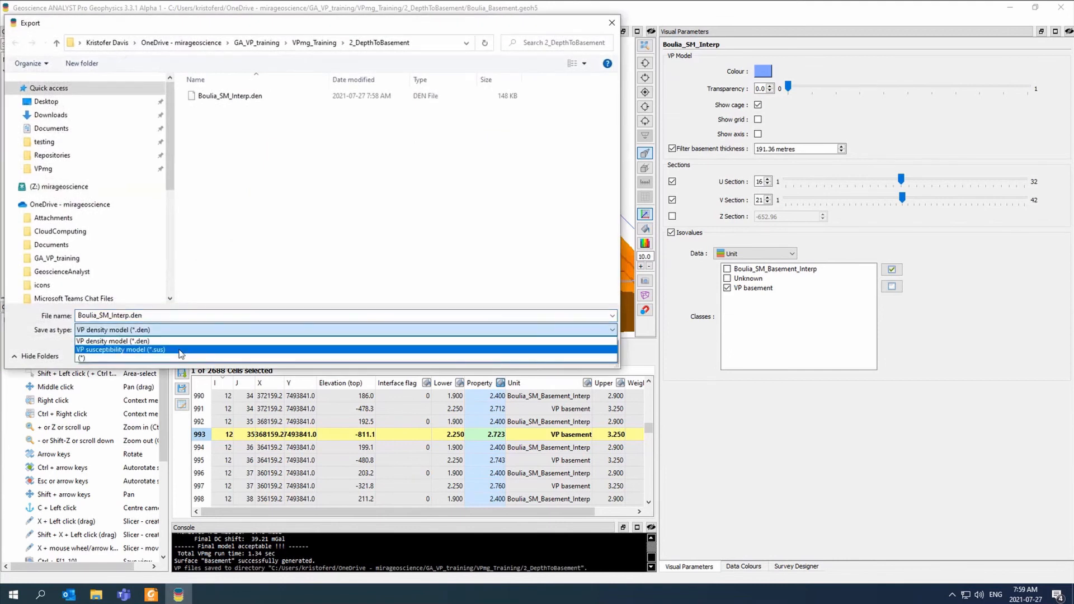
left_click(616, 25)
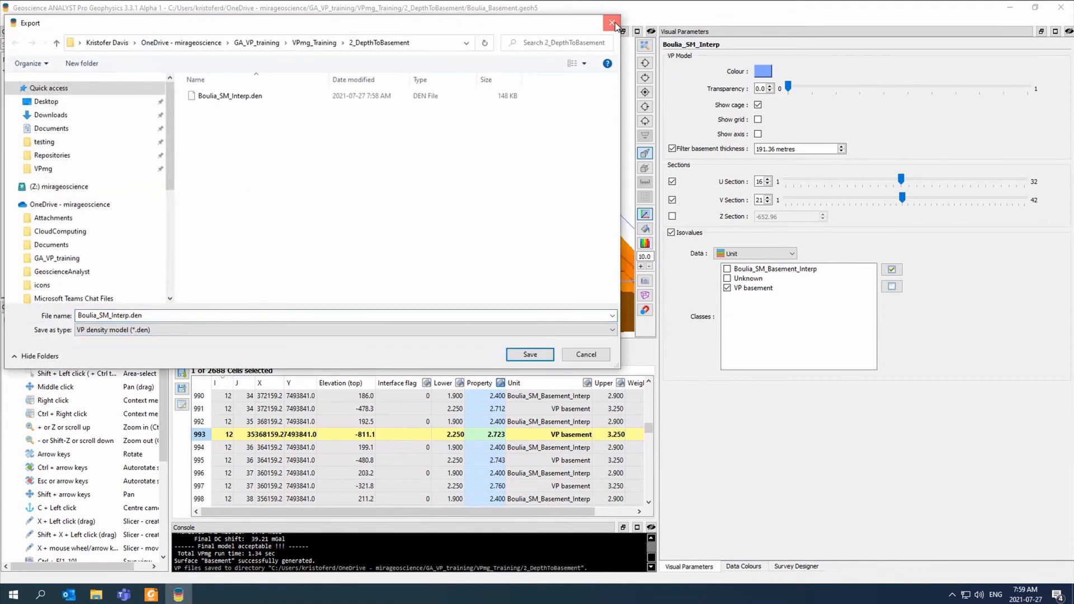
left_click(615, 25)
Step: Open a command prompt in the 2_DepthToBasement folder from File Explorer, run VPmg basement_only.ctl, and close both windows
key("alt+Tab")
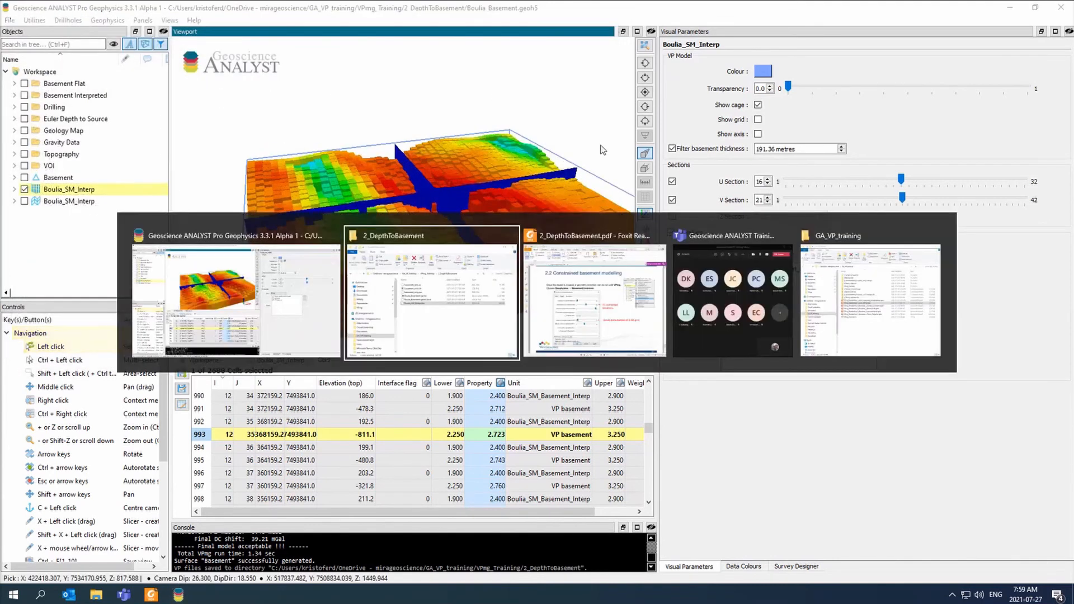
left_click(822, 200)
type("cmd.exe")
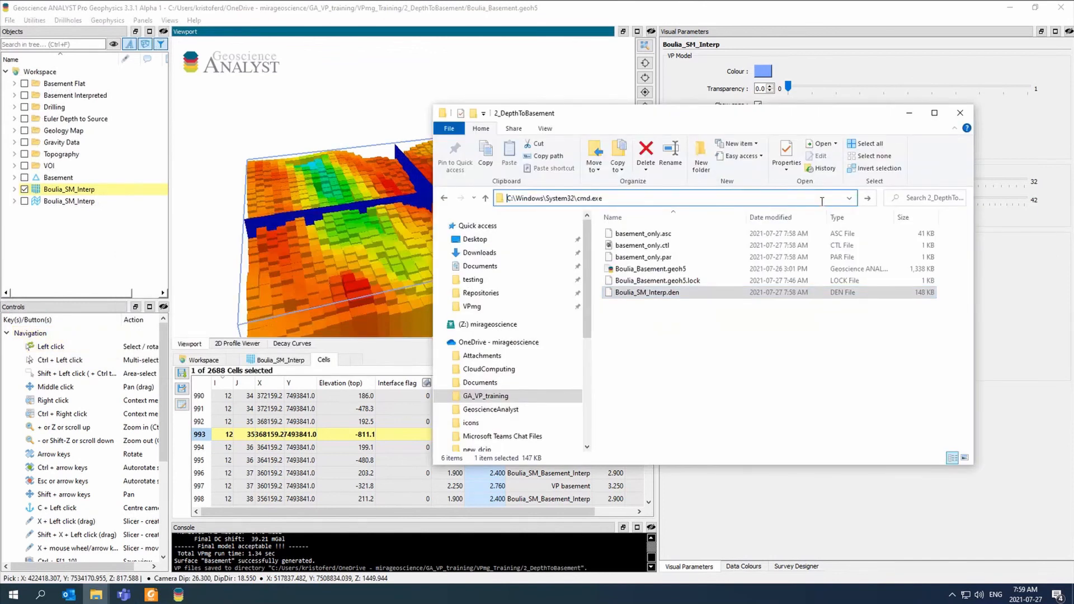
key("Return")
type("VPmg")
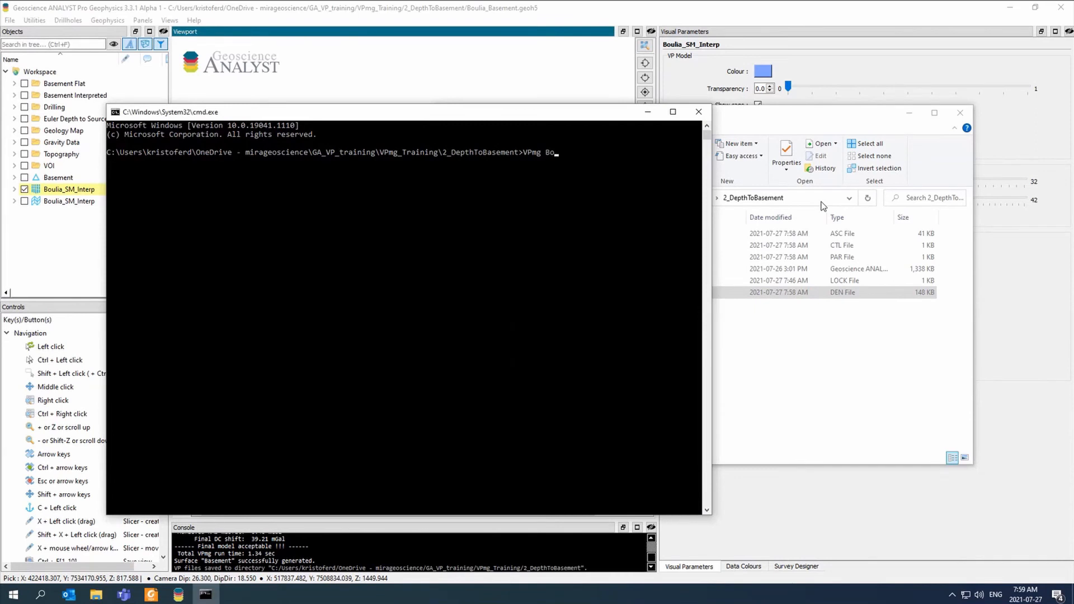
type(" basement_only.ctl")
key("Return")
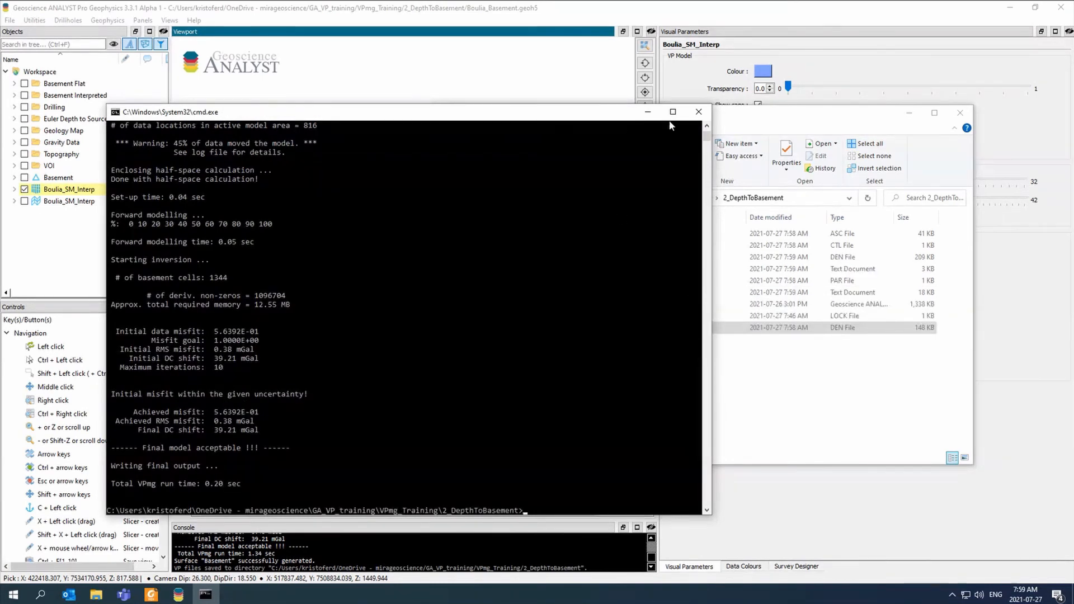
left_click(700, 115)
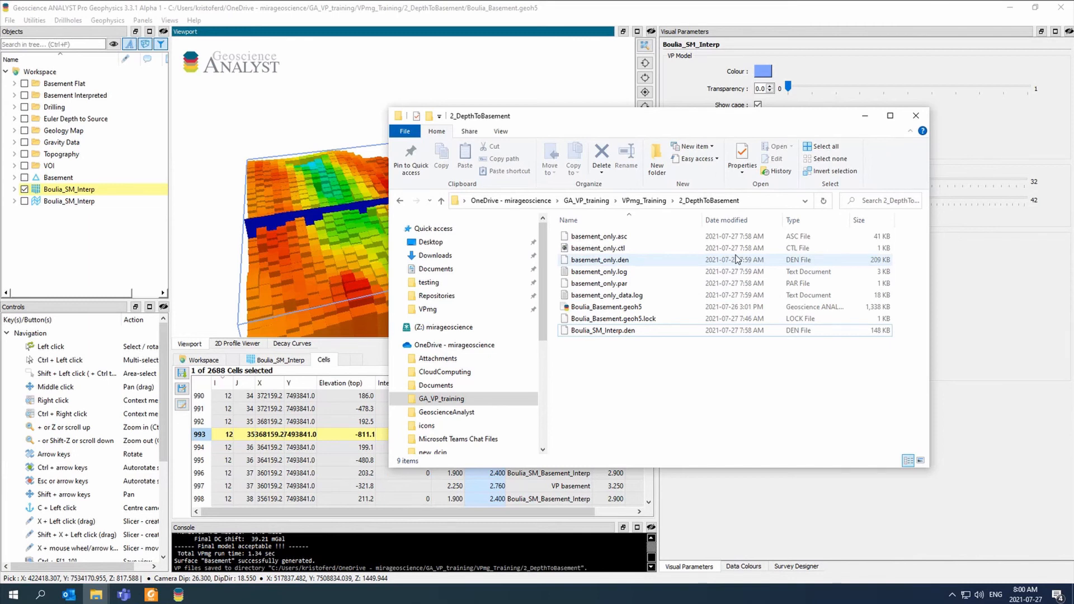
left_click(916, 117)
middle_click_drag(499, 188, 475, 206)
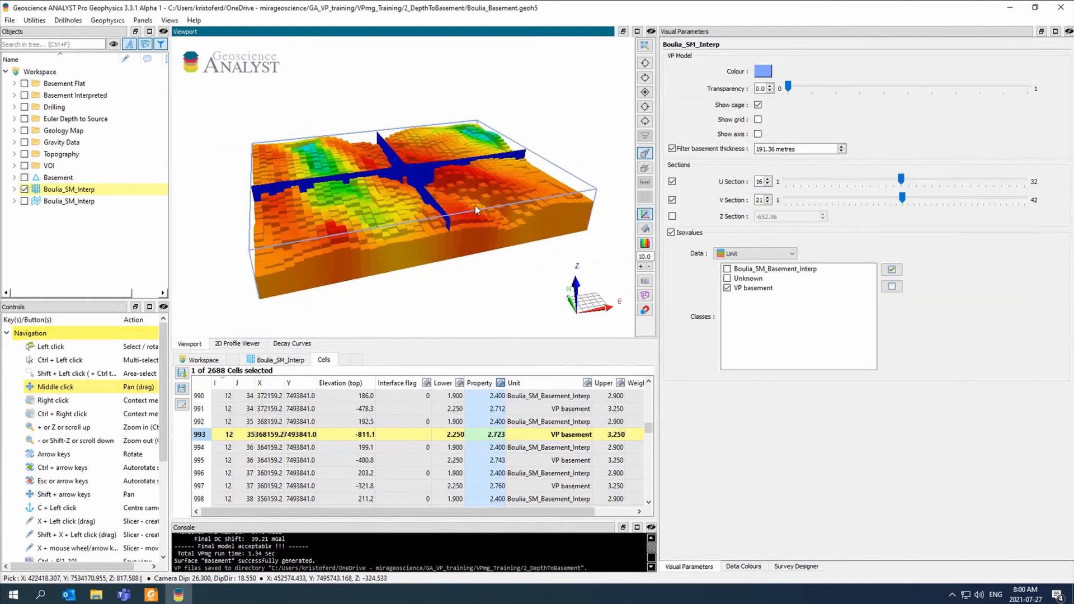
left_click_drag(475, 205, 485, 205)
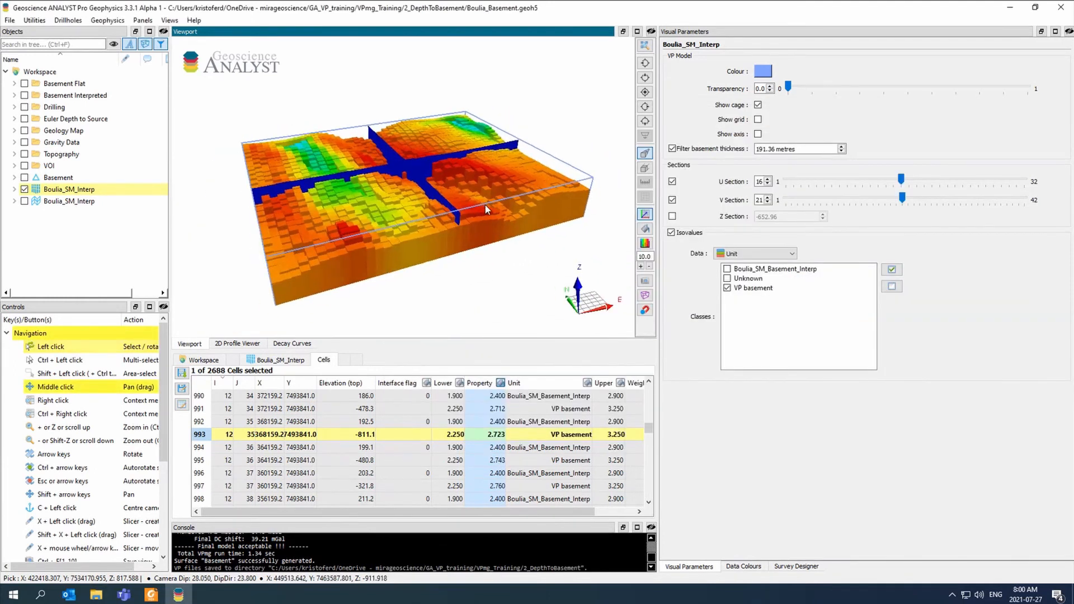
scroll(486, 210, "up", 2)
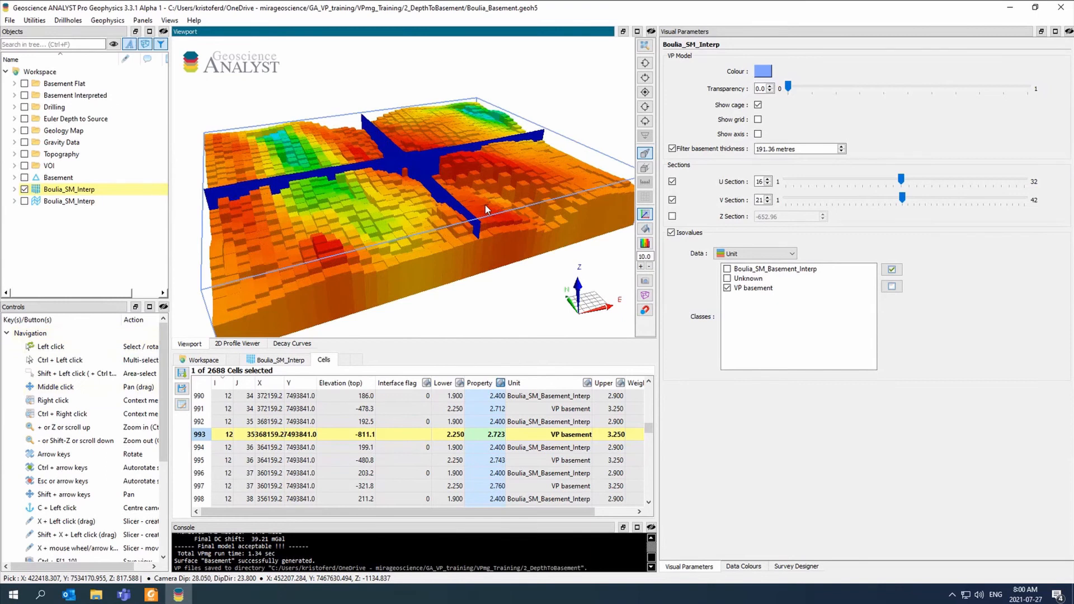
mouse_move(485, 204)
left_mouse_down()
mouse_move(498, 220)
mouse_move(498, 203)
left_mouse_up()
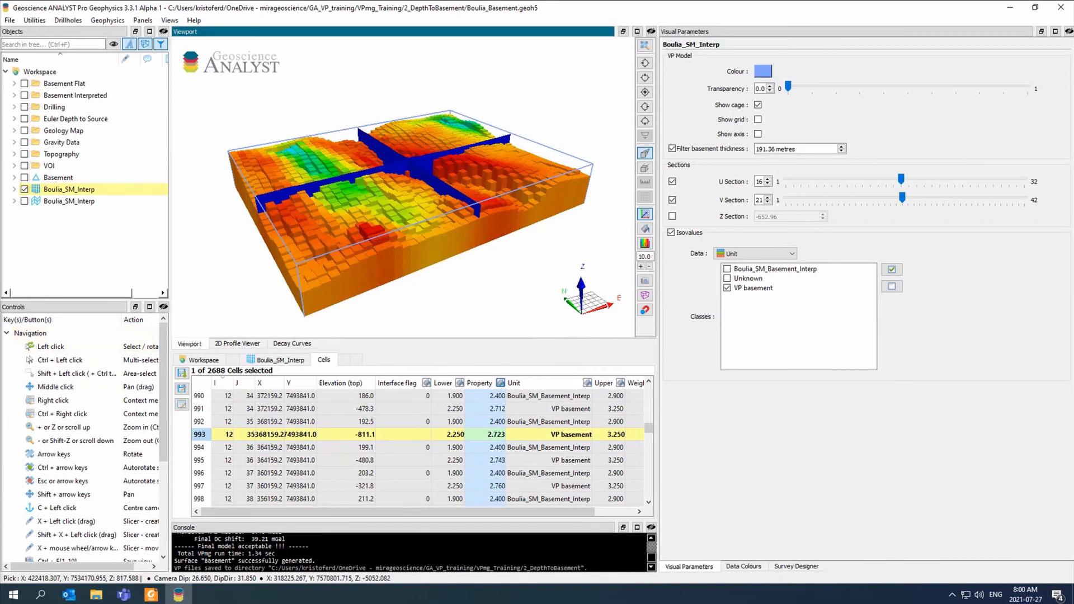
key("alt+Tab")
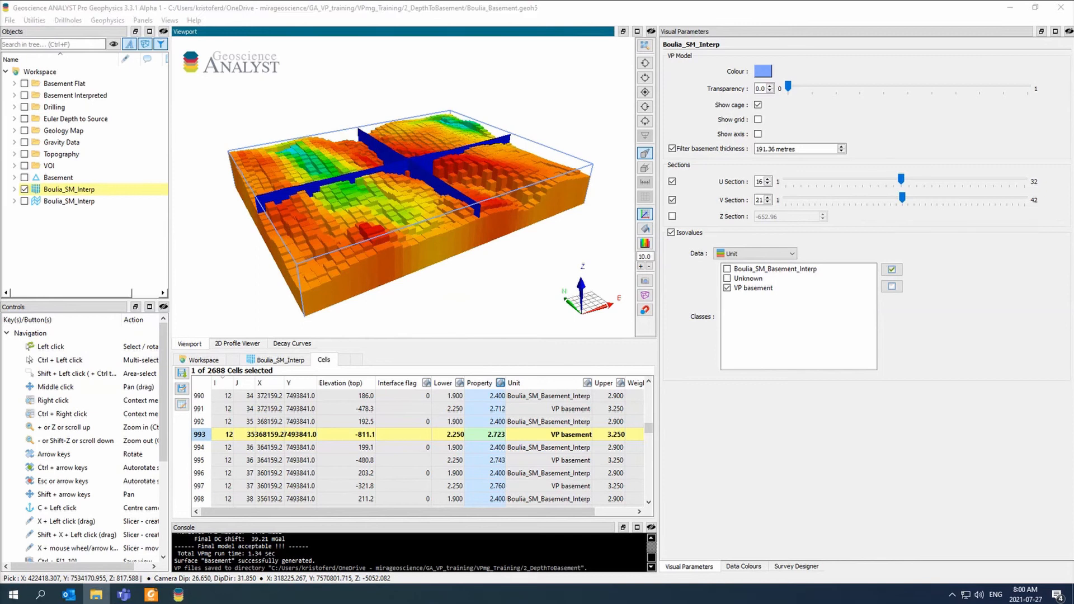
mouse_move(527, 213)
left_mouse_down()
mouse_move(519, 201)
mouse_move(531, 214)
left_mouse_up()
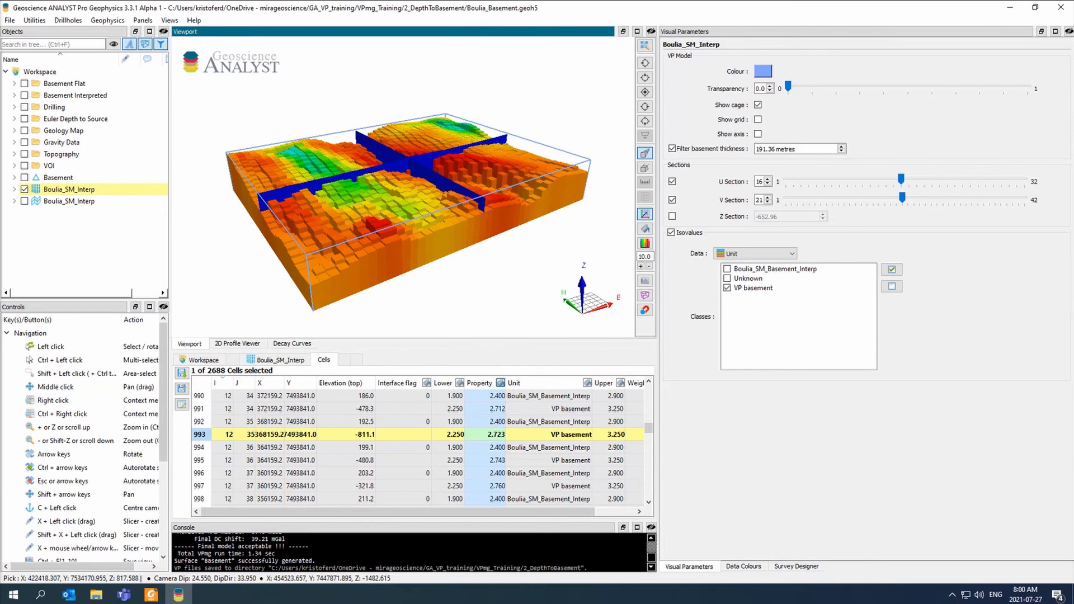
Step: Start a new workspace and import the Mag_TMI column file and dem9s.XYZ, reading the latter as 3D data with data 3 as Z coordinate
key("super+e")
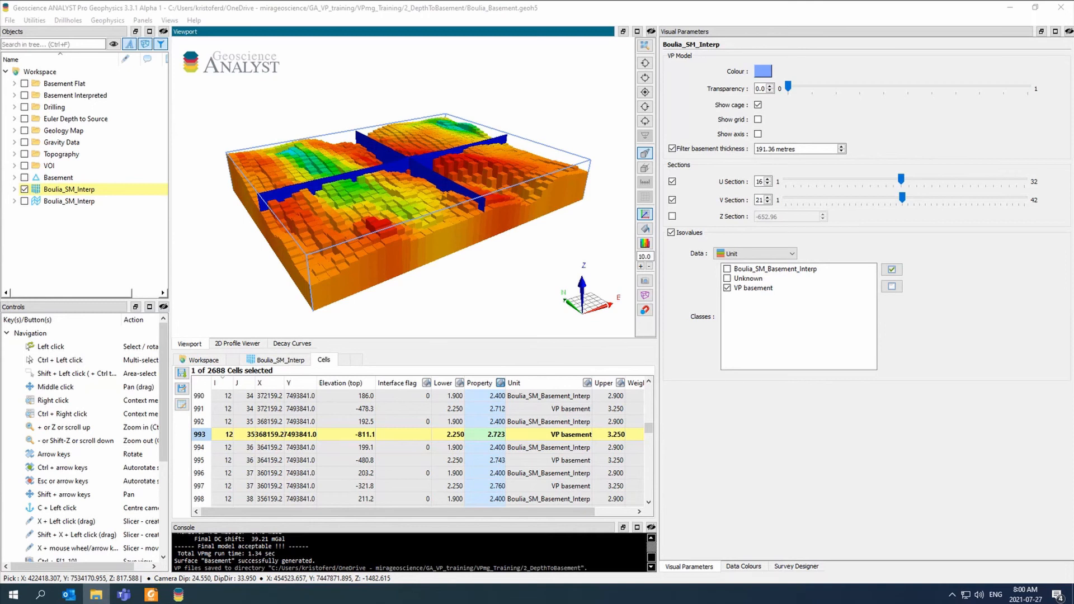
left_click(10, 20)
left_click(29, 44)
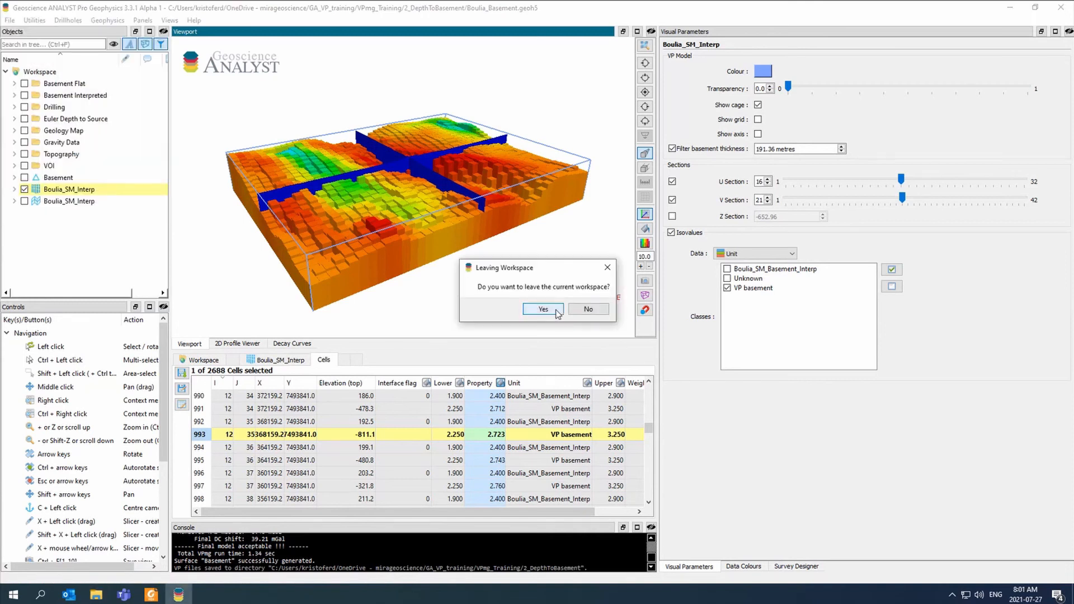
left_click(543, 310)
left_click_drag(1073, 167, 499, 156)
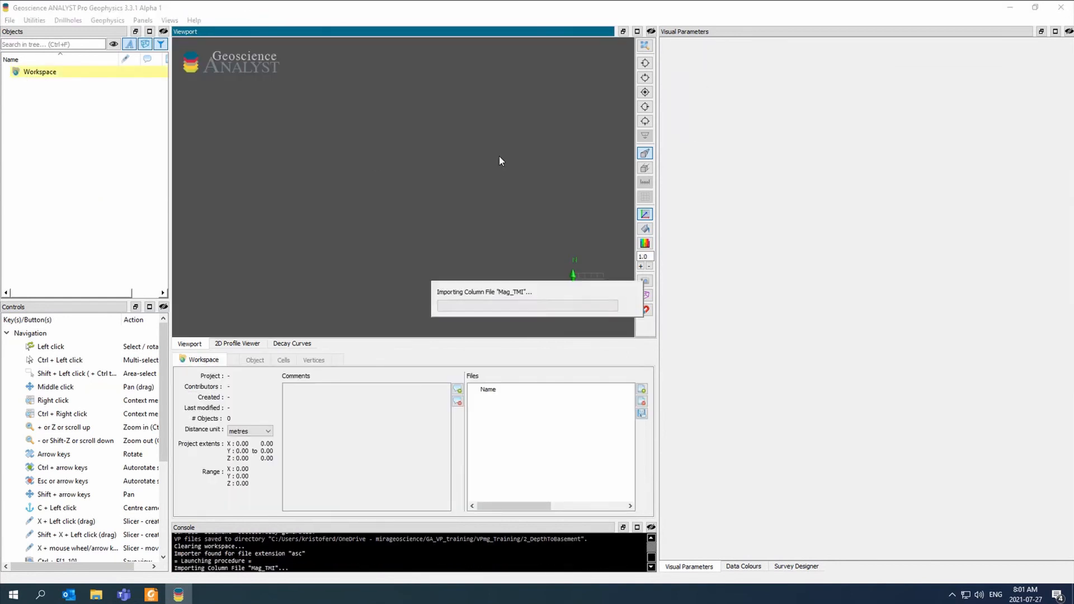
left_click(635, 474)
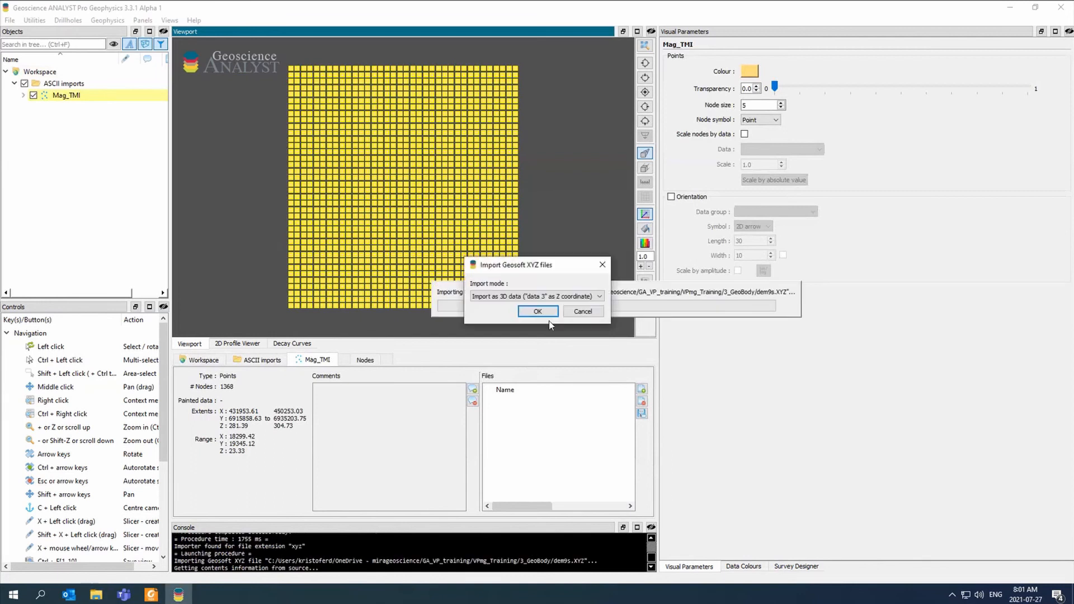
left_click(537, 311)
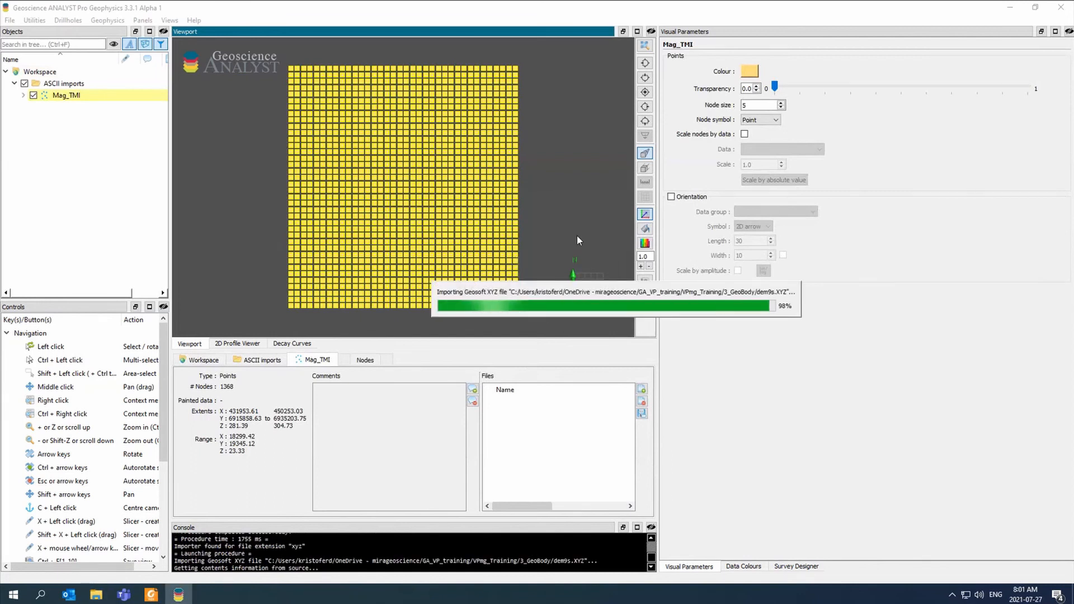
Step: Create a surface from the nodes of the dem9s curve with the triangulation plane normal at X 0, Y 0, Z 1
left_click(548, 236)
left_click_drag(548, 237, 550, 171)
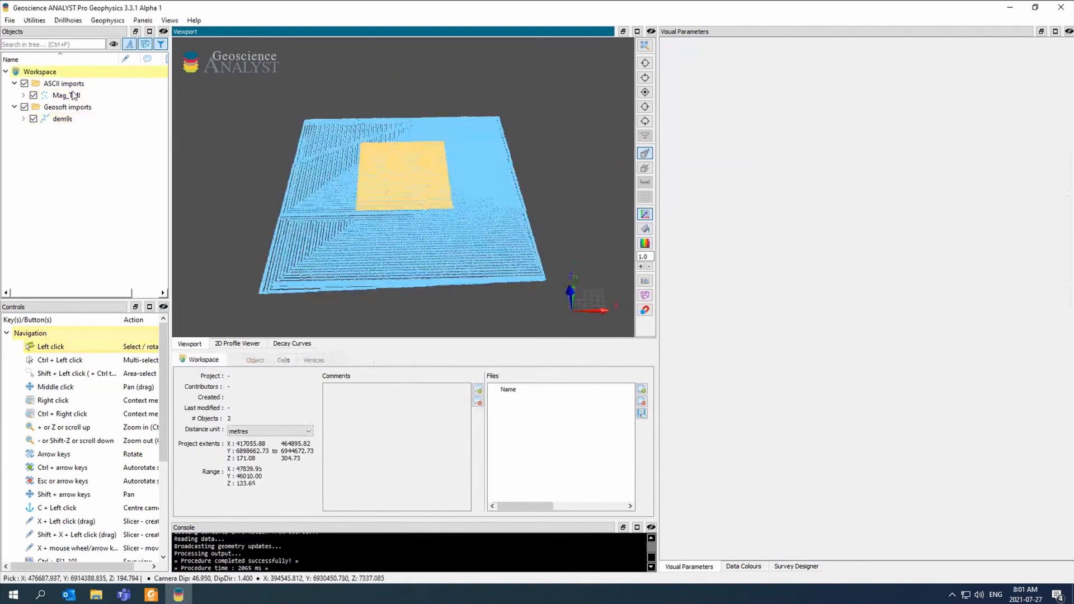
left_click(58, 120)
right_click(61, 119)
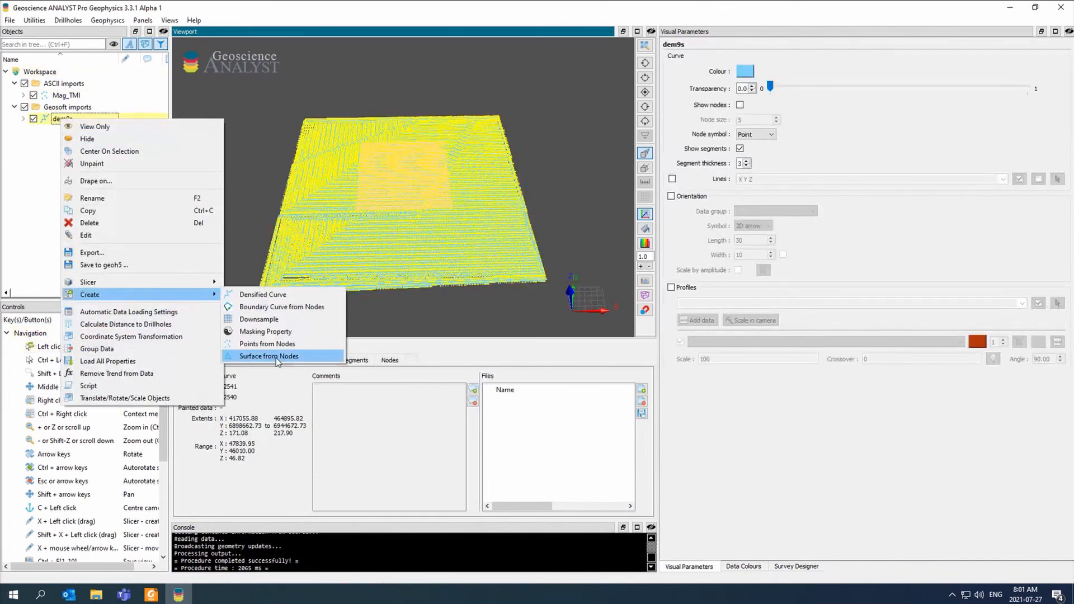
left_click(278, 360)
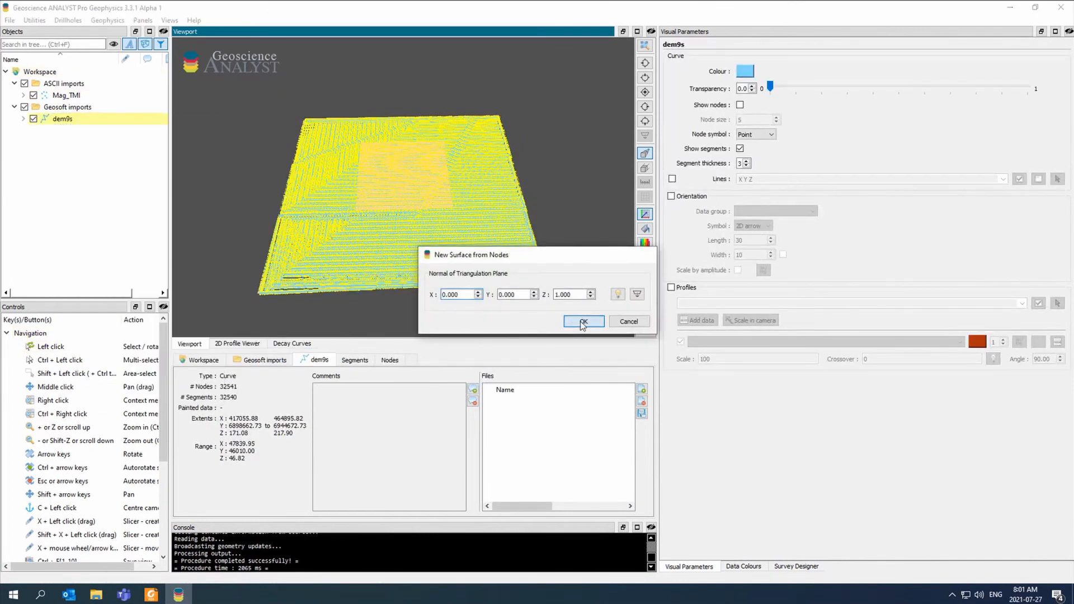
left_click(581, 321)
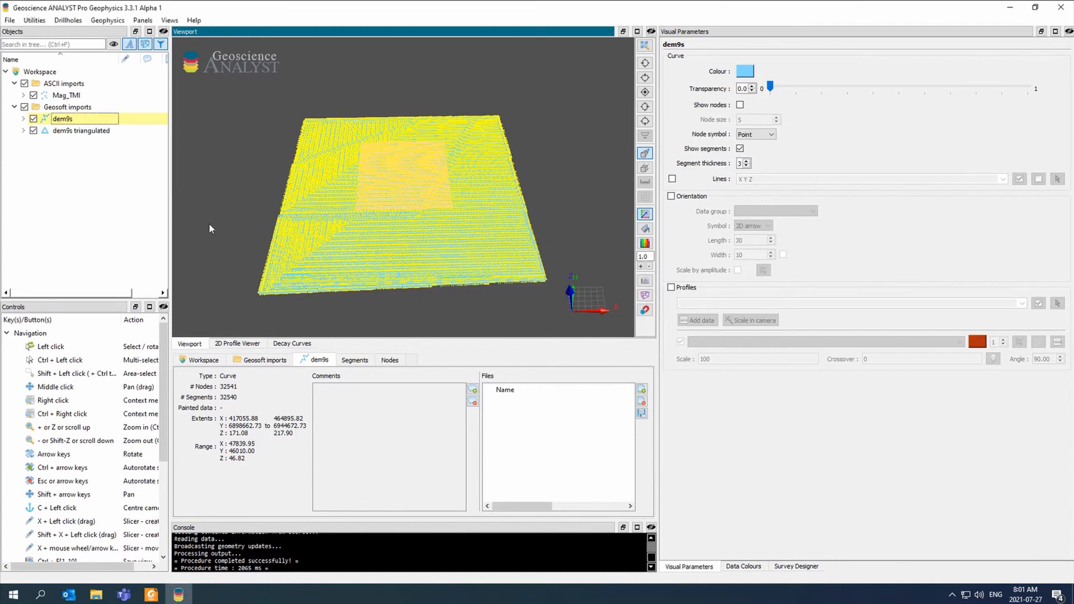
Step: Hide the dem9s curve and examine the triangulated surface's position relative to the Mag_TMI points from the side and above
left_click(33, 119)
left_click_drag(391, 235, 376, 161)
scroll(411, 216, "up", 10)
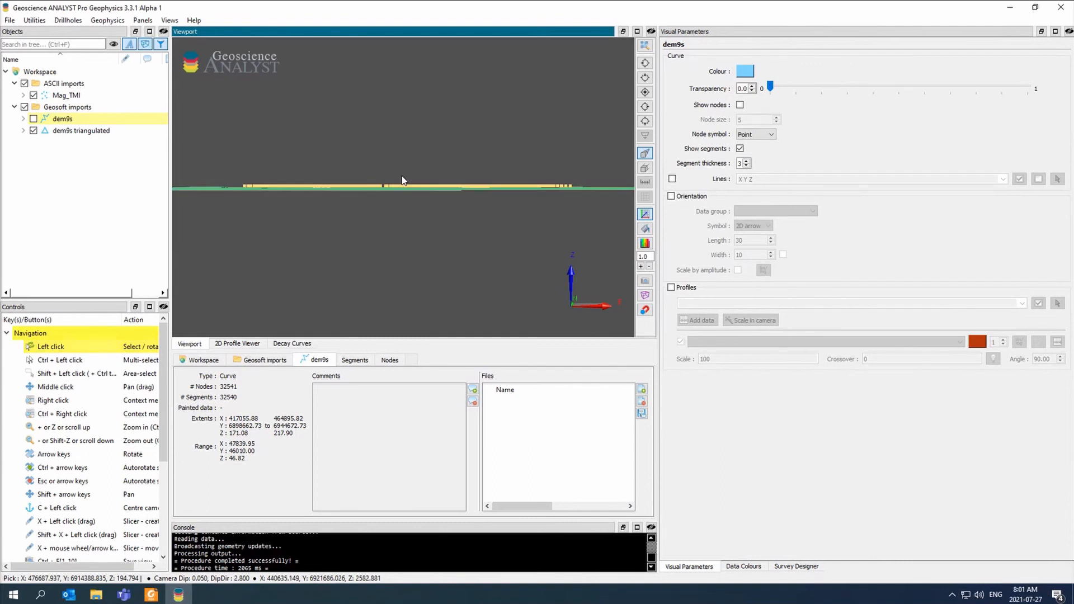
left_click_drag(411, 216, 455, 249)
left_click(425, 260)
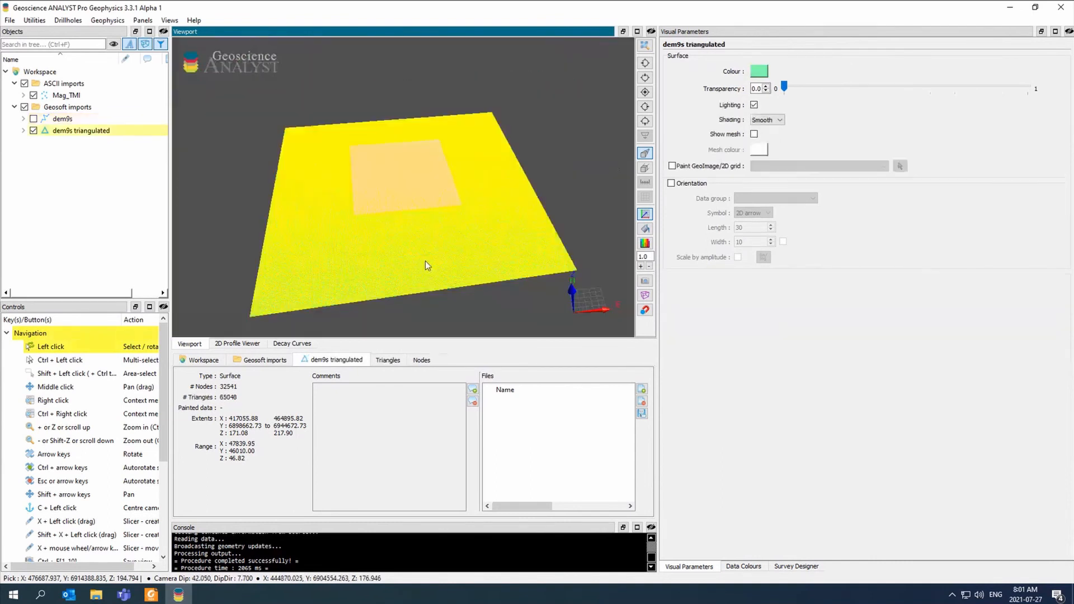
left_click(435, 311)
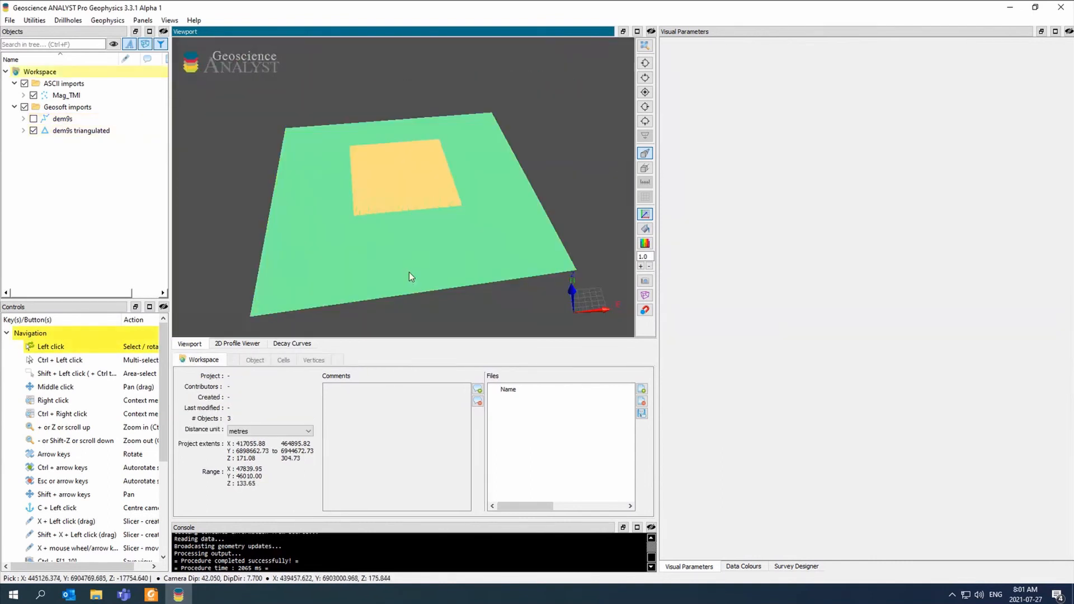
left_click(408, 272)
left_click_drag(430, 246, 380, 319)
Step: Copy the dem9s triangulated surface to the top level of the workspace and rename the copy -1800
left_click(54, 131)
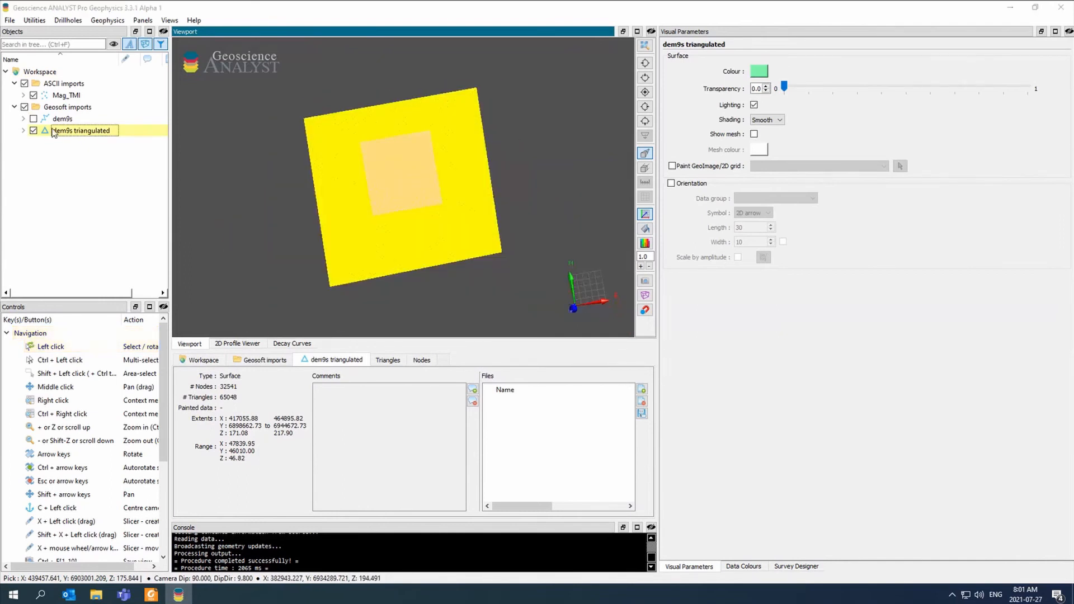
left_click(56, 73)
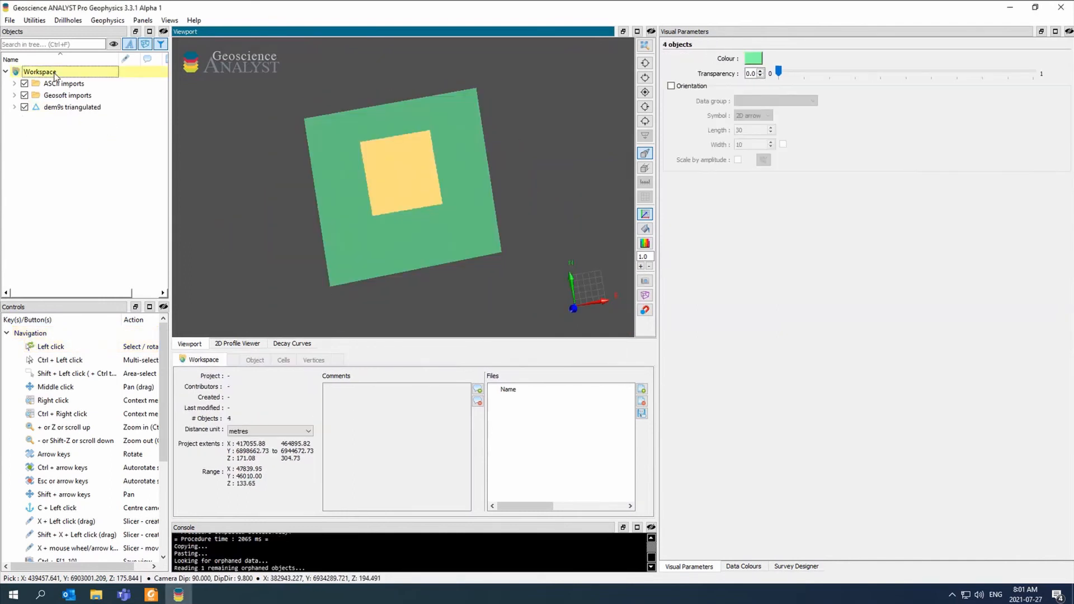
left_click(58, 109)
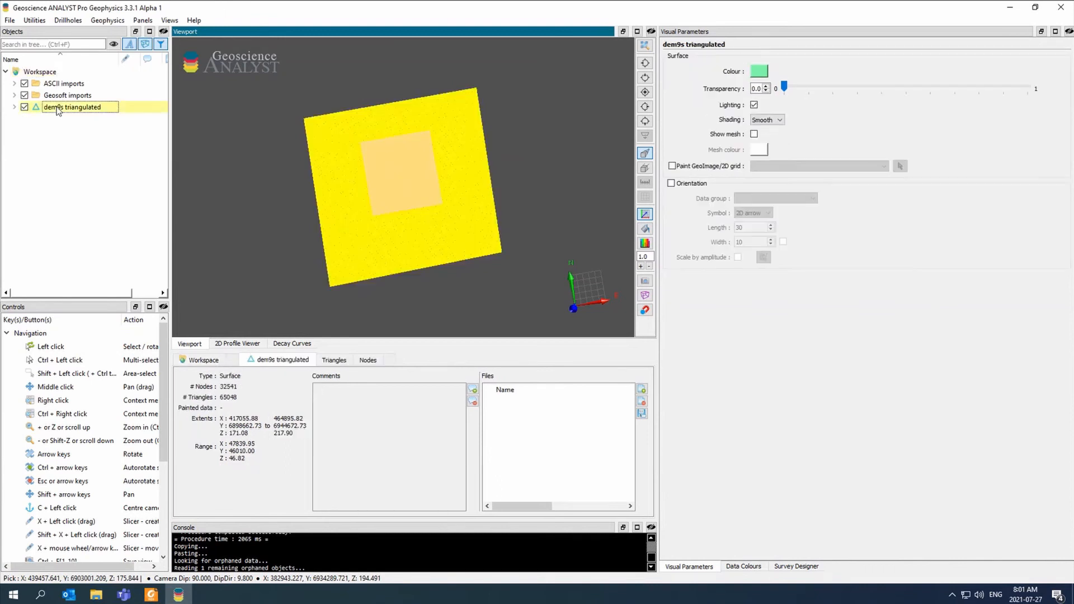
left_click(58, 108)
type("-1800")
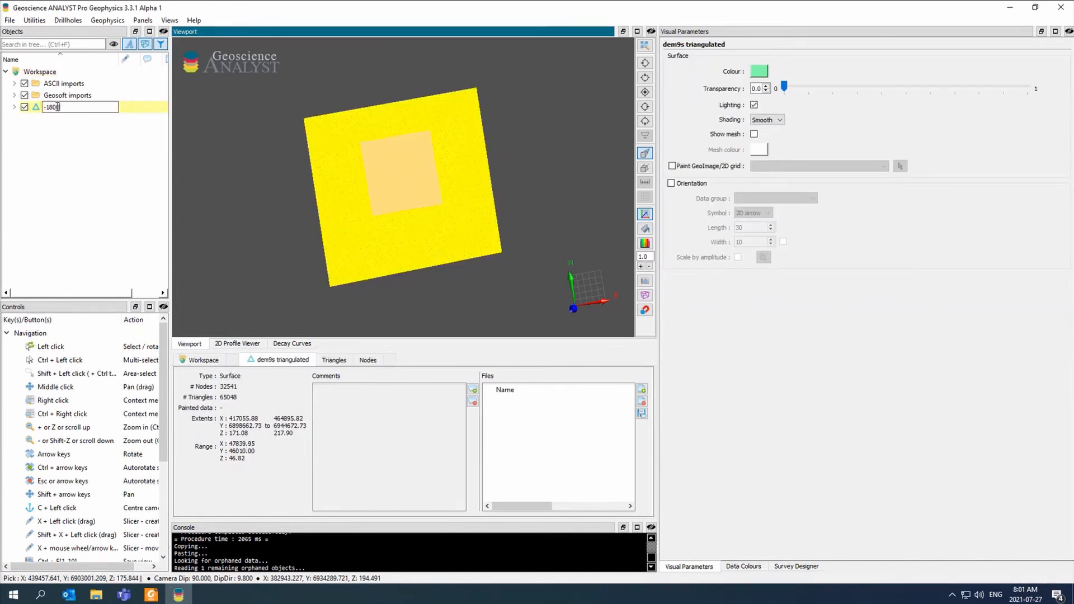
key("Return")
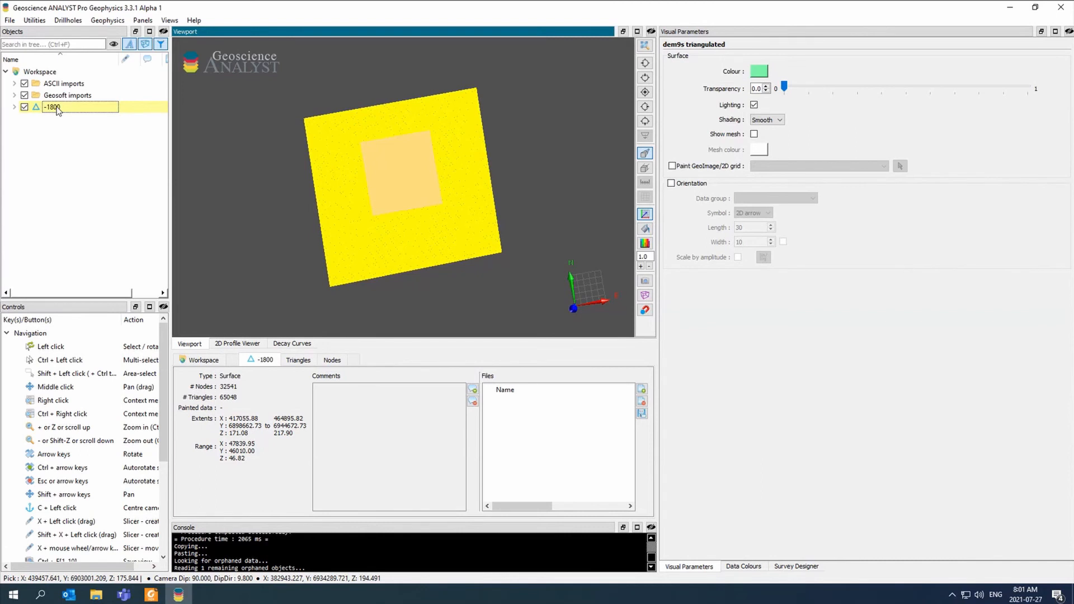
Step: Run a script on the -1800 surface's nodes that overwrites the existing Z property with -1800
right_click(58, 109)
mouse_move(152, 271)
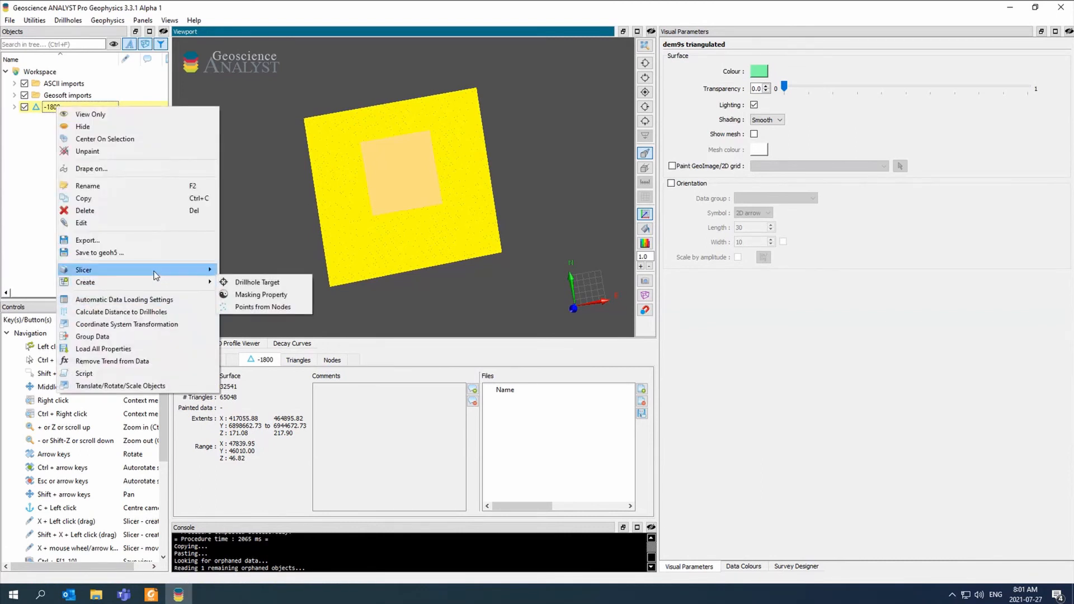
left_click(83, 374)
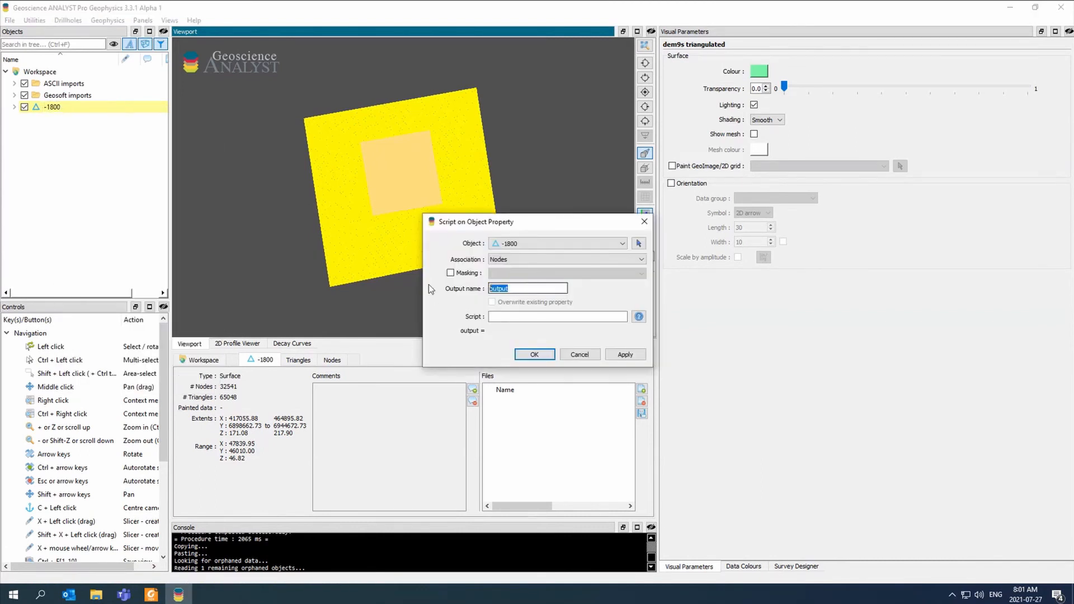
type("Z")
left_click(495, 303)
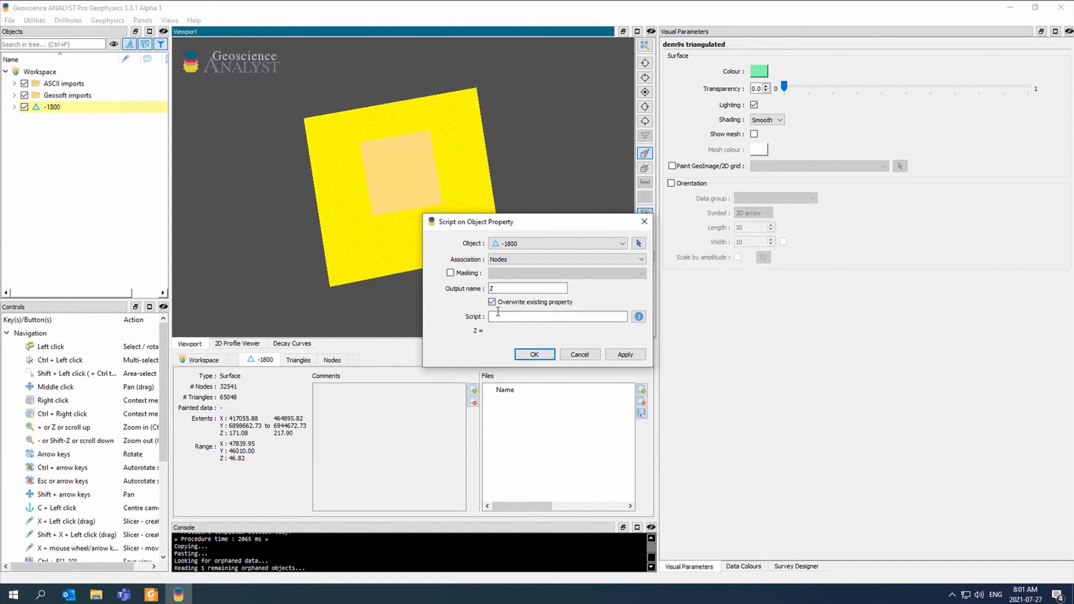
left_click(498, 313)
type("-1800")
left_click(535, 355)
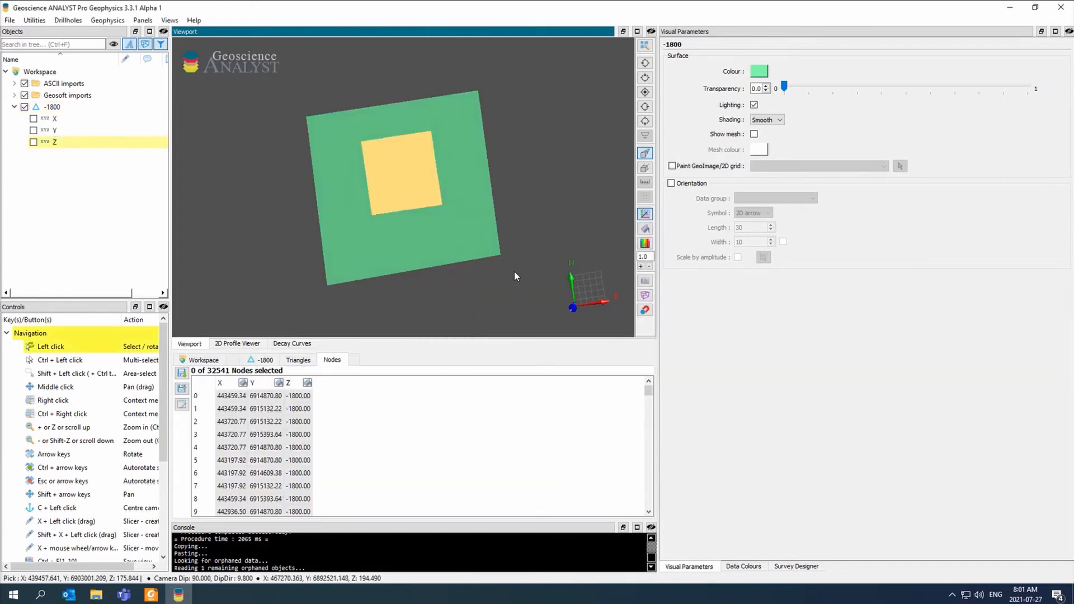
left_click_drag(515, 271, 312, 201)
Step: Copy the -1800 surface to the top level of the workspace and rename the copy zero_thickness
double_click(52, 107)
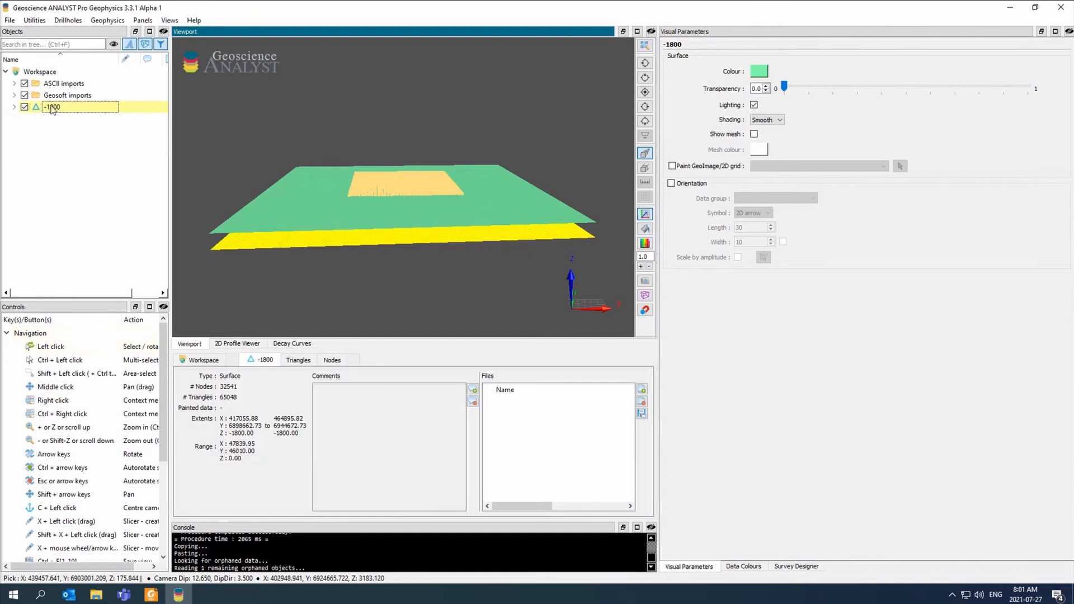
key("ctrl+c")
left_click(48, 73)
key("ctrl+v")
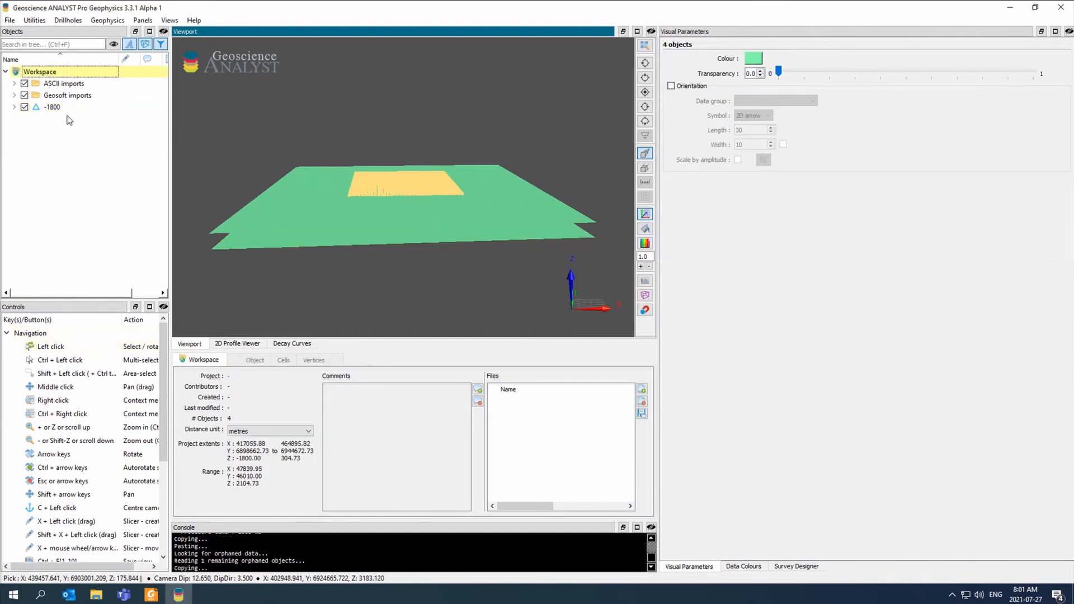
left_click(53, 119)
left_click(52, 119)
type("zero")
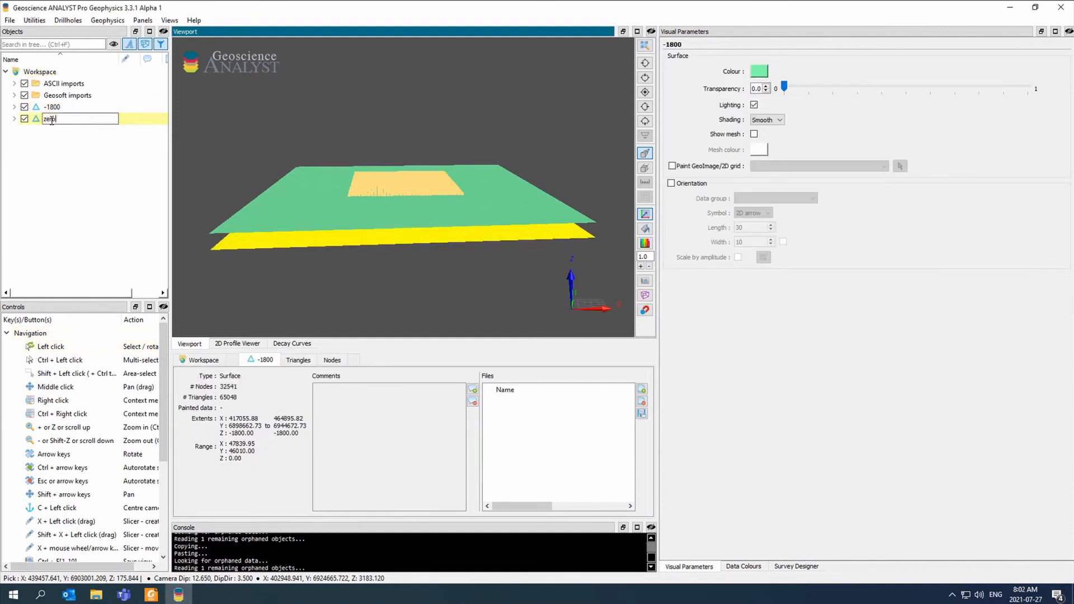
type("_thickness")
key("Return")
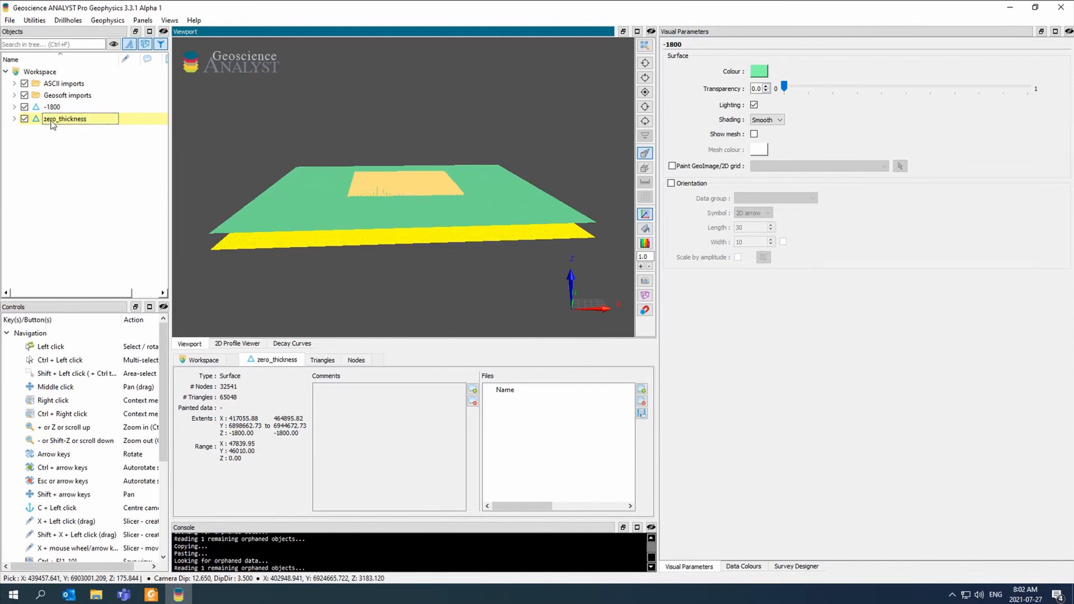
left_click(34, 20)
left_click(42, 71)
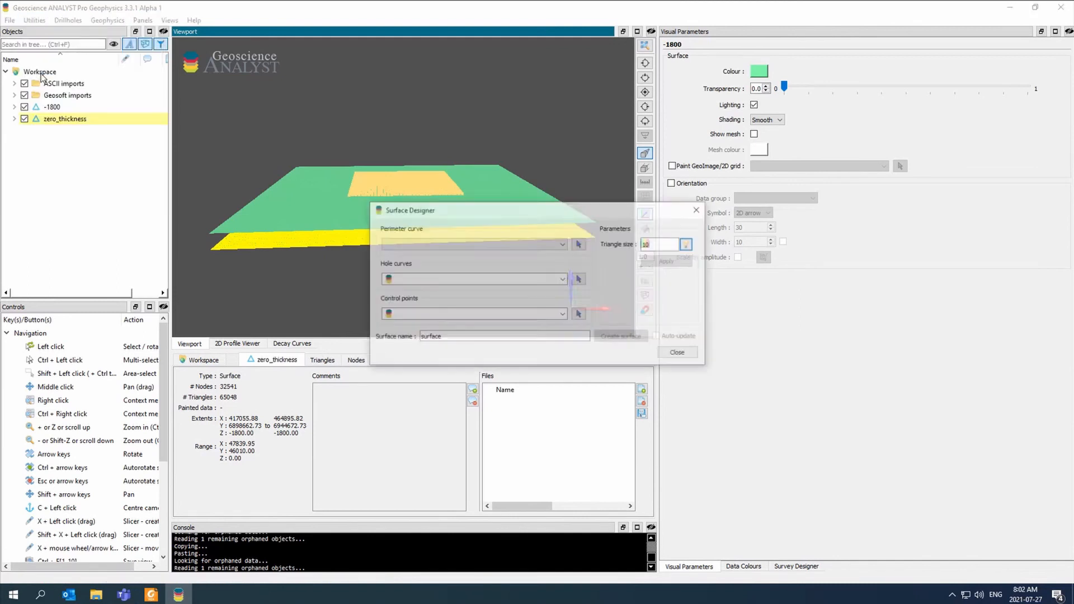
left_click(702, 207)
Step: Start a new VP model and fit its origin and size to the extents of the Mag_TMI points
left_click(34, 21)
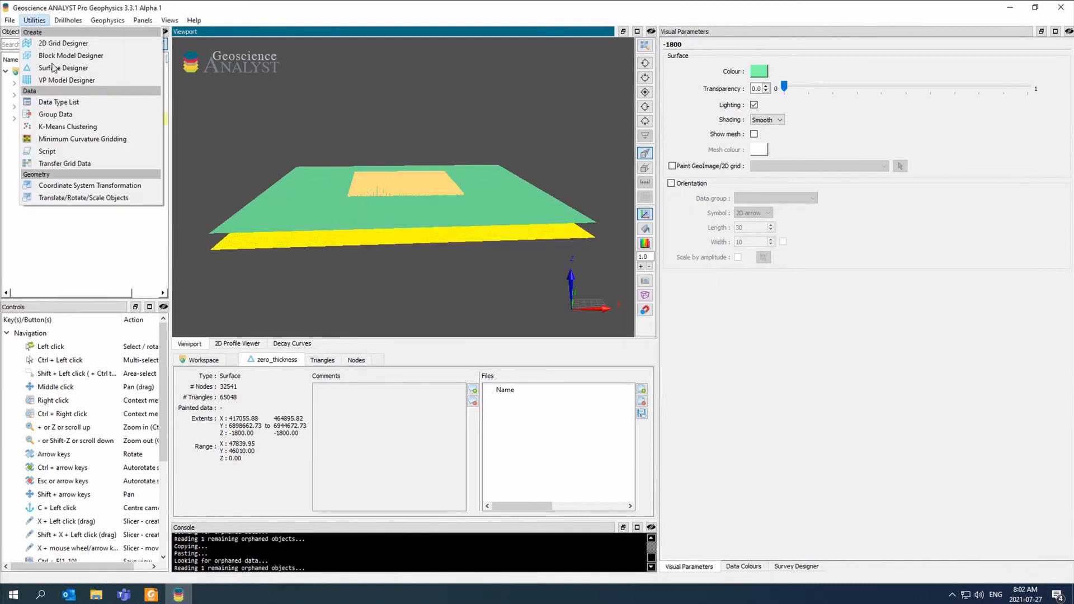
left_click(64, 82)
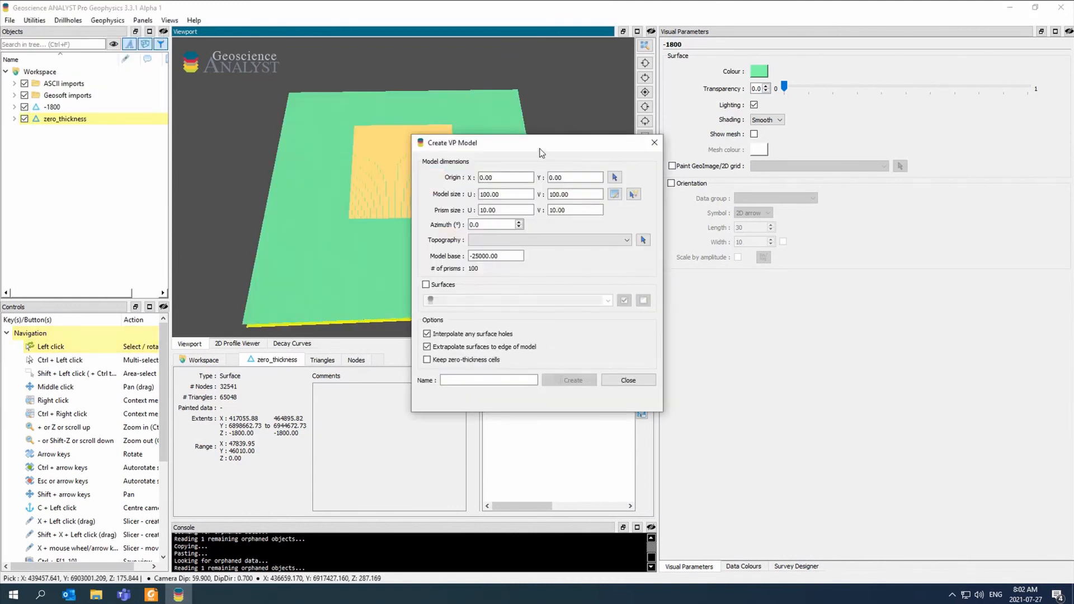
left_click_drag(538, 146, 214, 165)
left_click(311, 213)
left_click(387, 169)
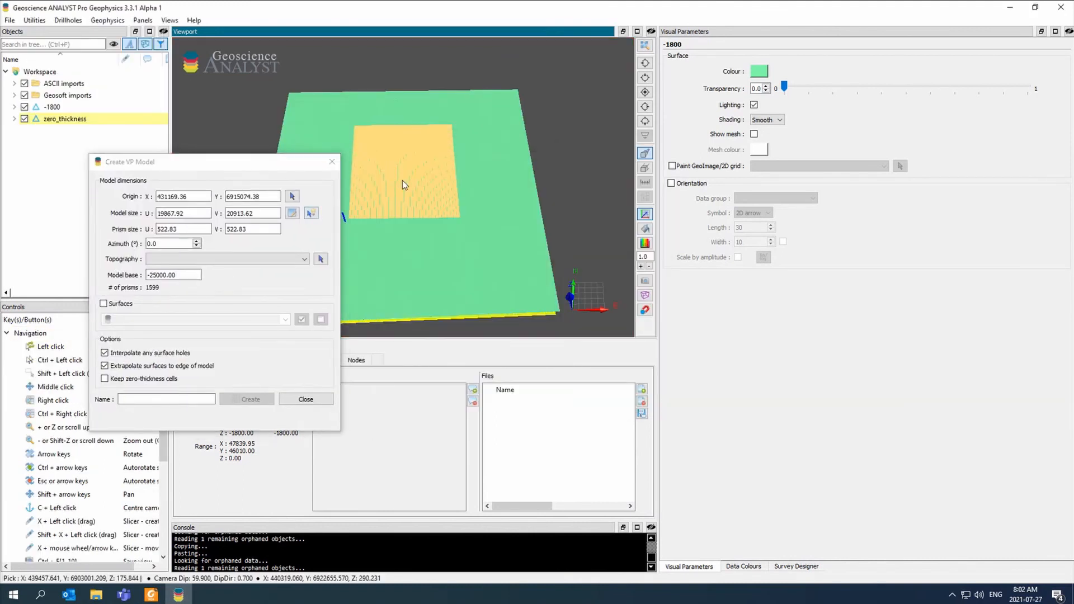
Step: Set the VP model's prism size to 500 by 500 and use dem9s triangulated as its topography
double_click(202, 229)
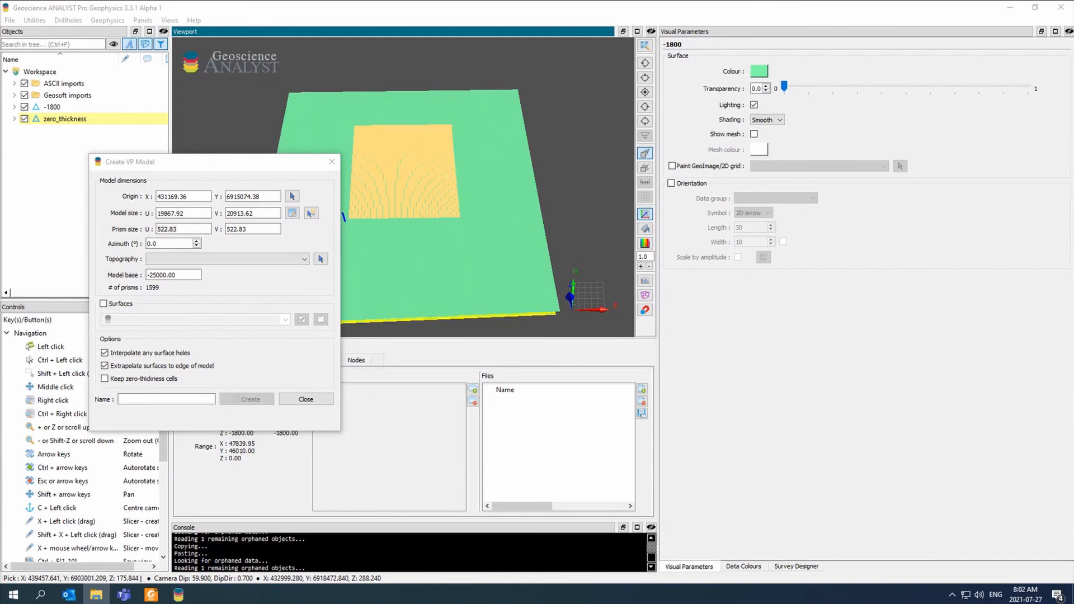
left_click_drag(159, 229, 214, 231)
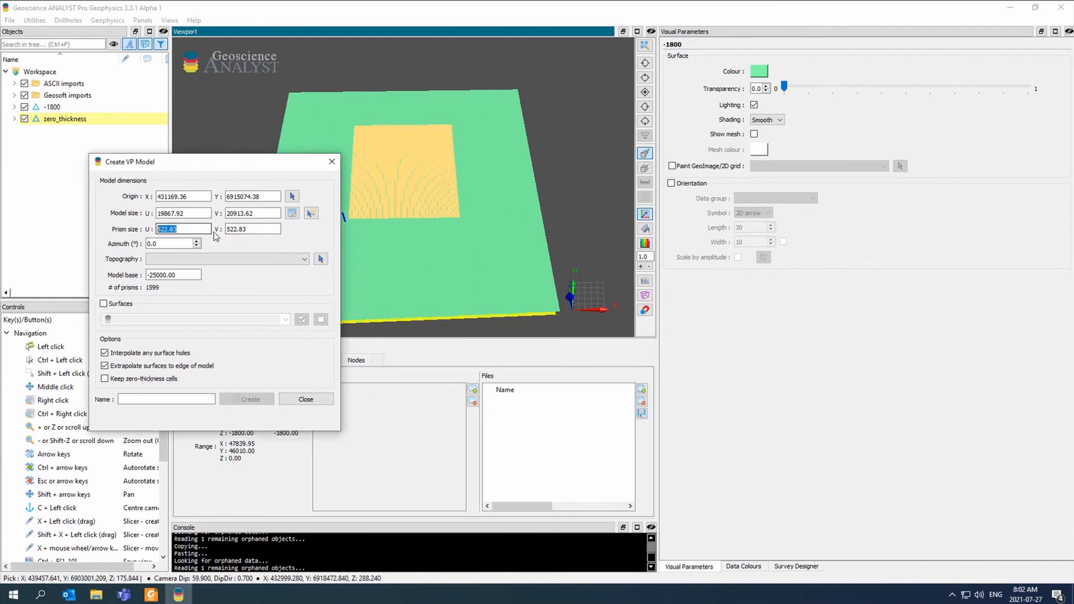
type("500")
key("Tab")
type("500")
left_click(229, 259)
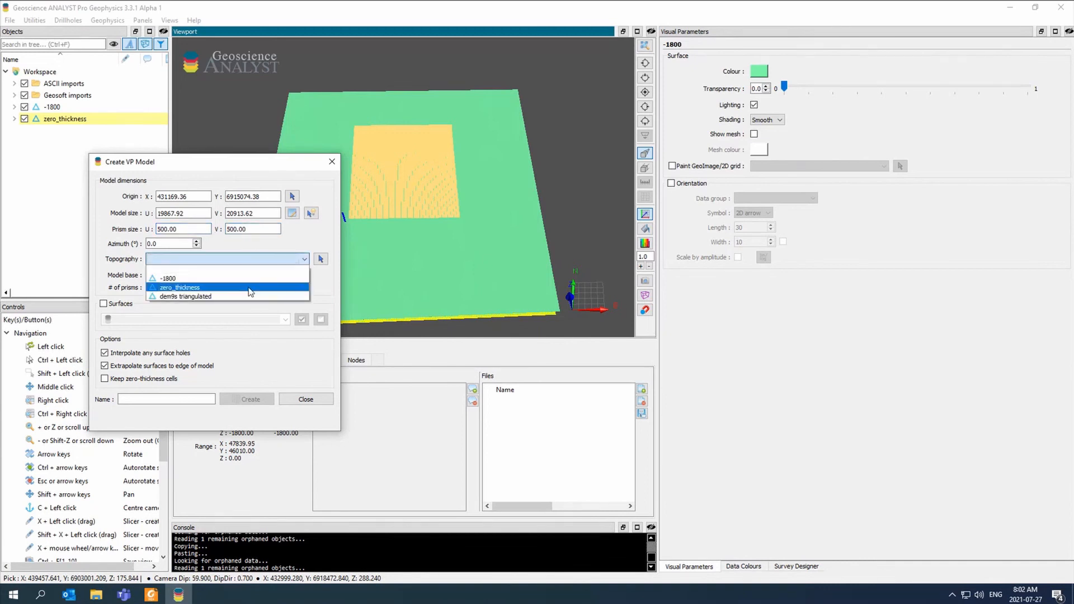
left_click(244, 297)
left_click(237, 260)
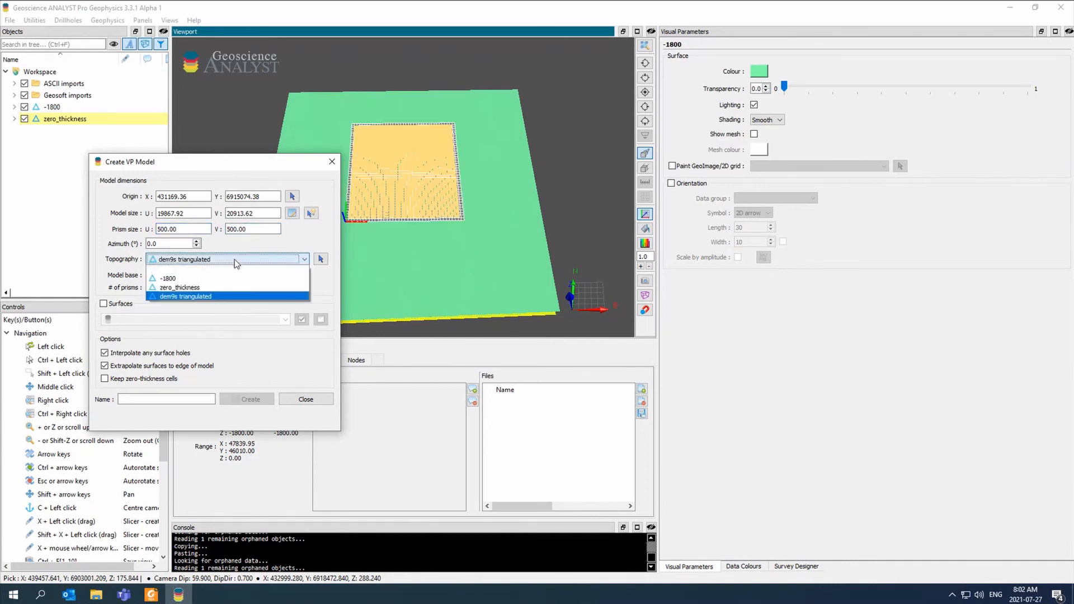
left_click(237, 259)
Step: Include the zero_thickness and -1800 surfaces, keep zero-thickness cells, and create the VP model with the name geobody
left_click(103, 304)
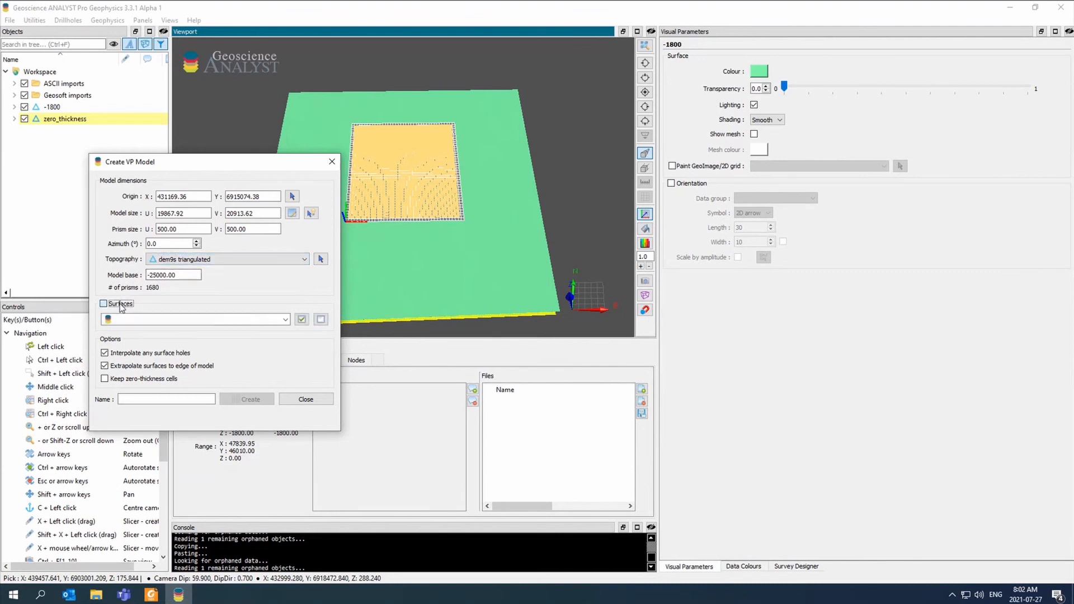
left_click(287, 320)
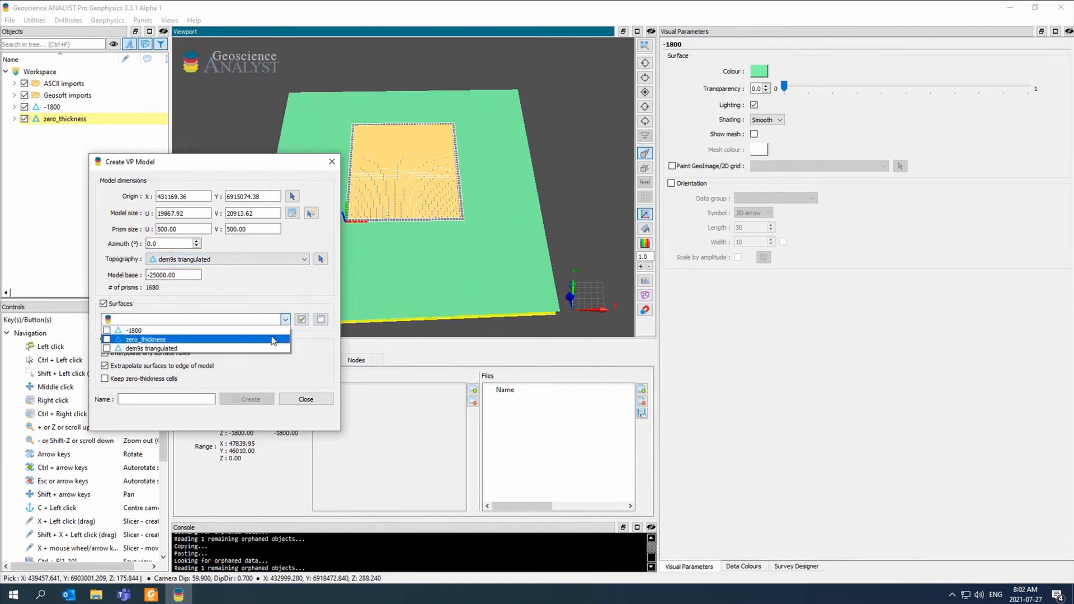
left_click(272, 340)
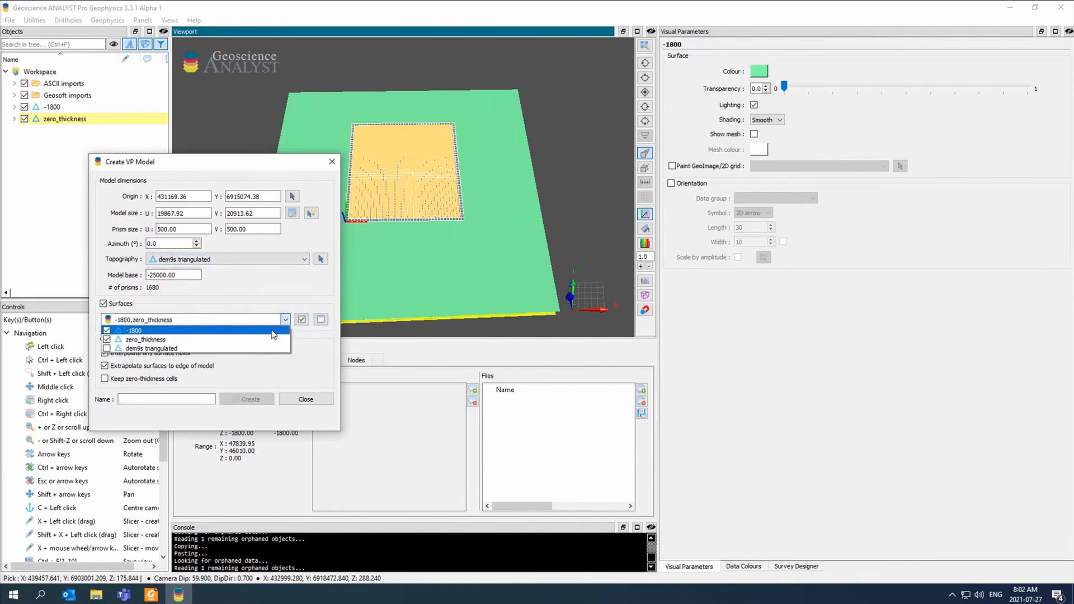
left_click(270, 331)
left_click(152, 380)
left_click(186, 399)
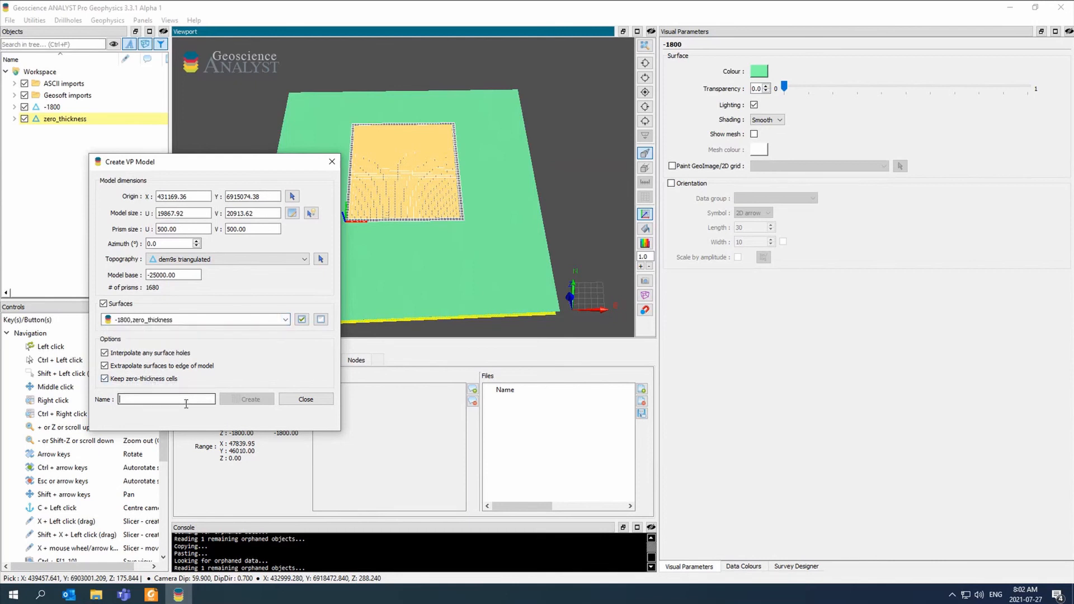
type("geobody")
left_click(241, 399)
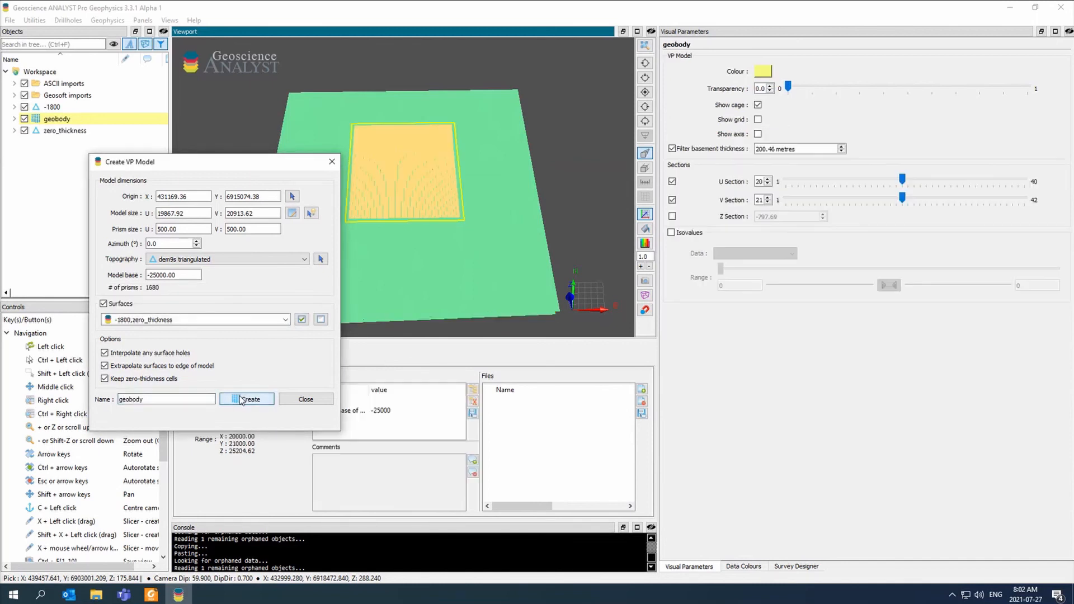
left_click(338, 163)
Step: Paint the geobody model with its Unit data and view it from a low side angle
left_click_drag(412, 227, 388, 157)
left_click(43, 118)
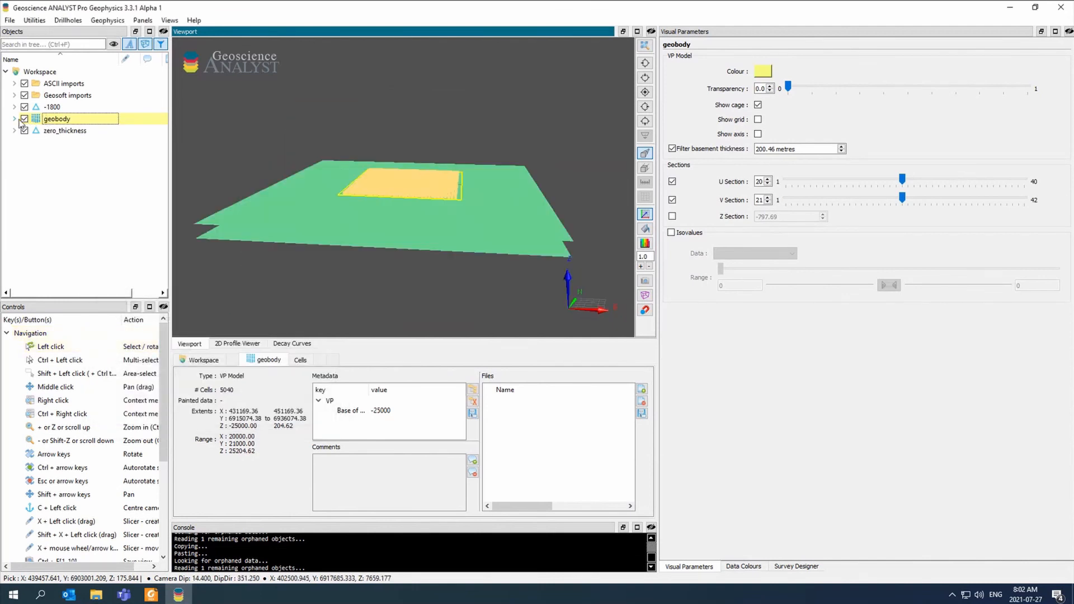
left_click(14, 119)
left_click(60, 155)
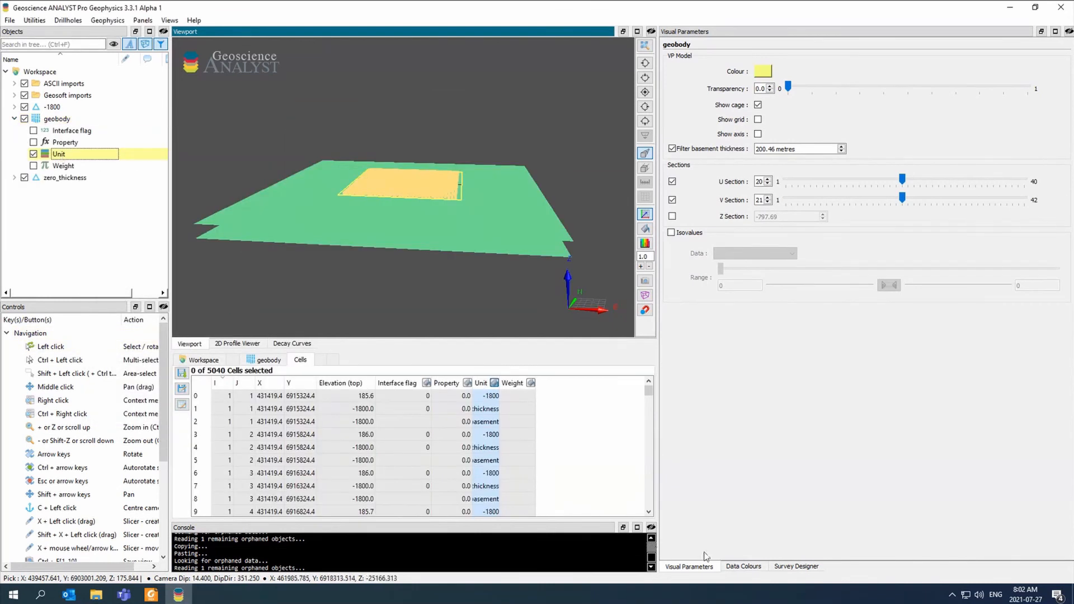
Step: In the geobody unit colour table, rename the zero_thickness class to Geobody and the -1800 class to overburden, and hide the viewport's colour legend
left_click(744, 567)
left_click(727, 117)
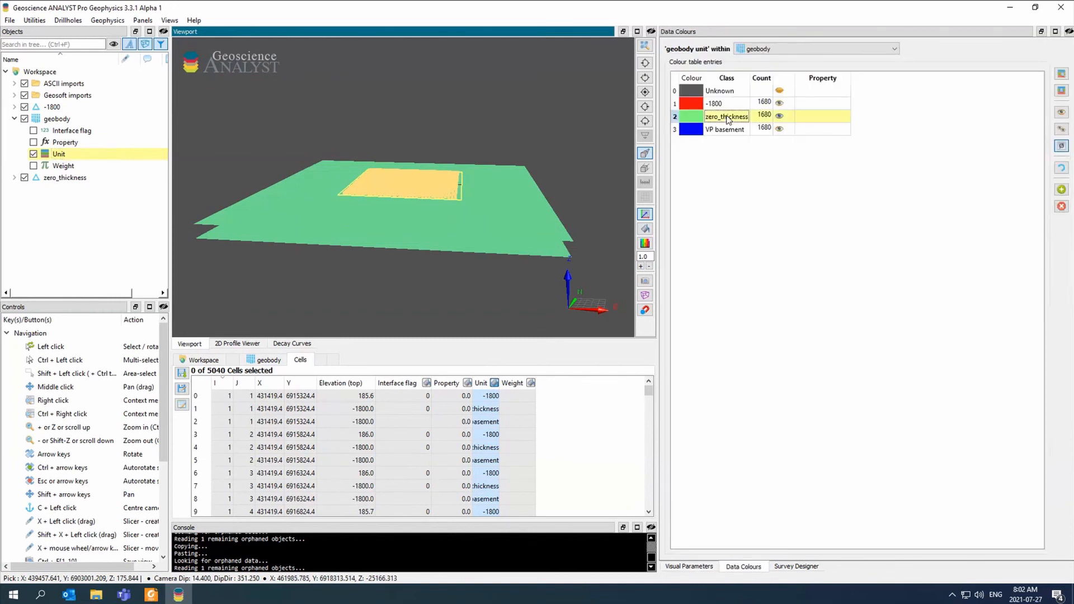
left_click(729, 118)
key("ctrl+a")
type("G")
double_click(729, 104)
type("over")
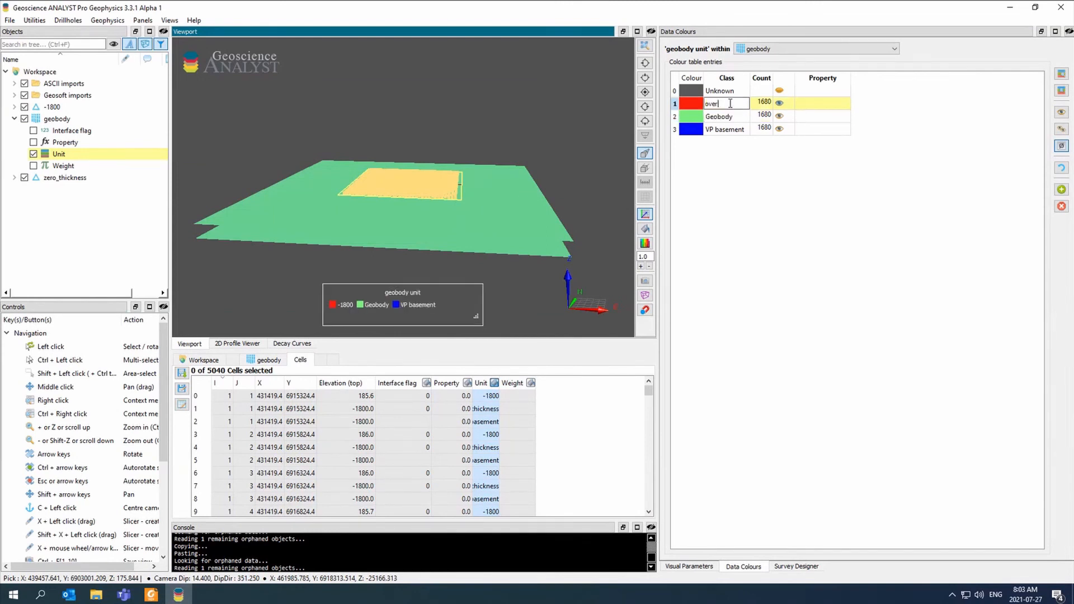
type("burden")
key("Return")
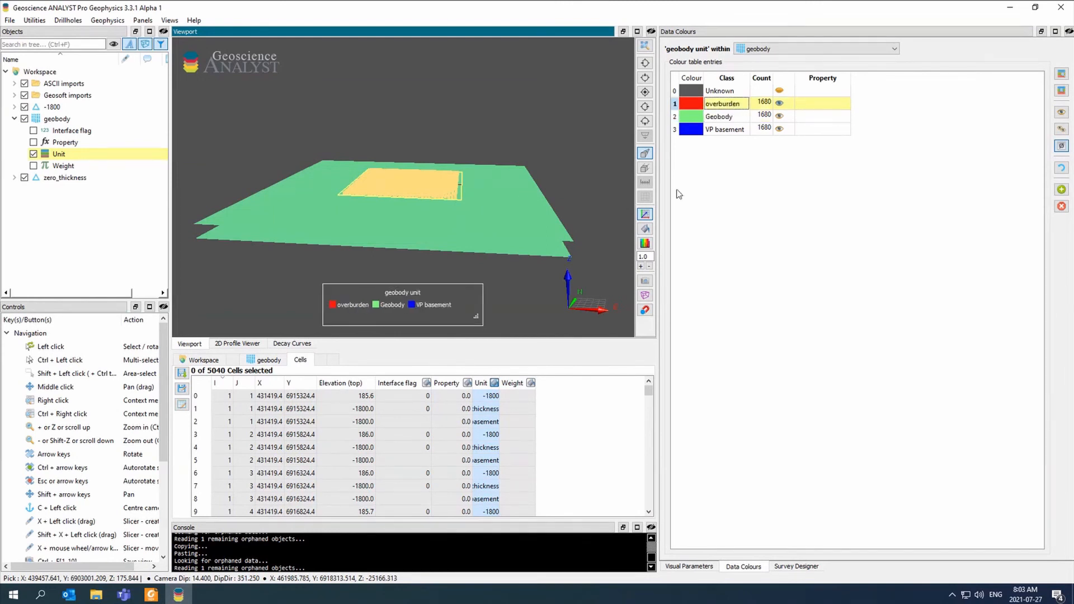
left_click(645, 243)
Step: Set the Geobody class's property value to 0.02 and rename the Property column to SI
double_click(825, 116)
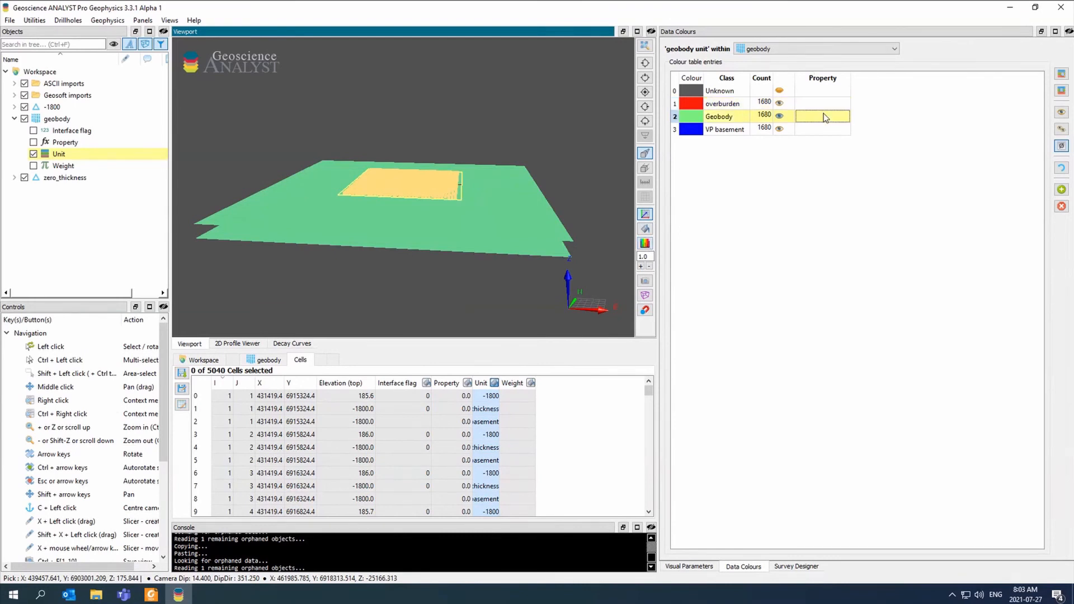
type("0.02")
key("Return")
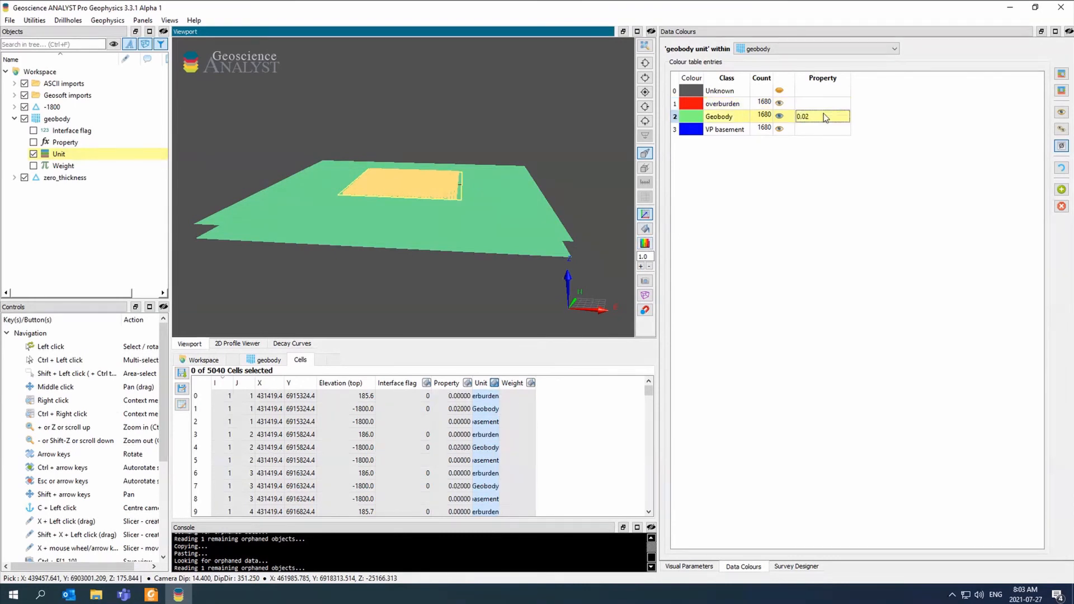
double_click(822, 78)
type("SI")
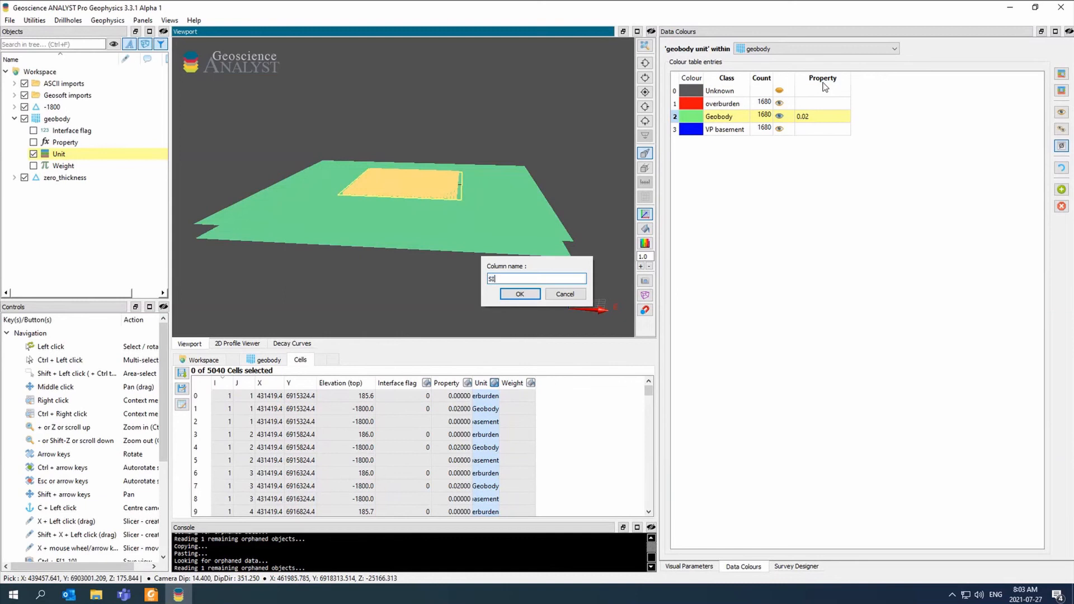
key("Return")
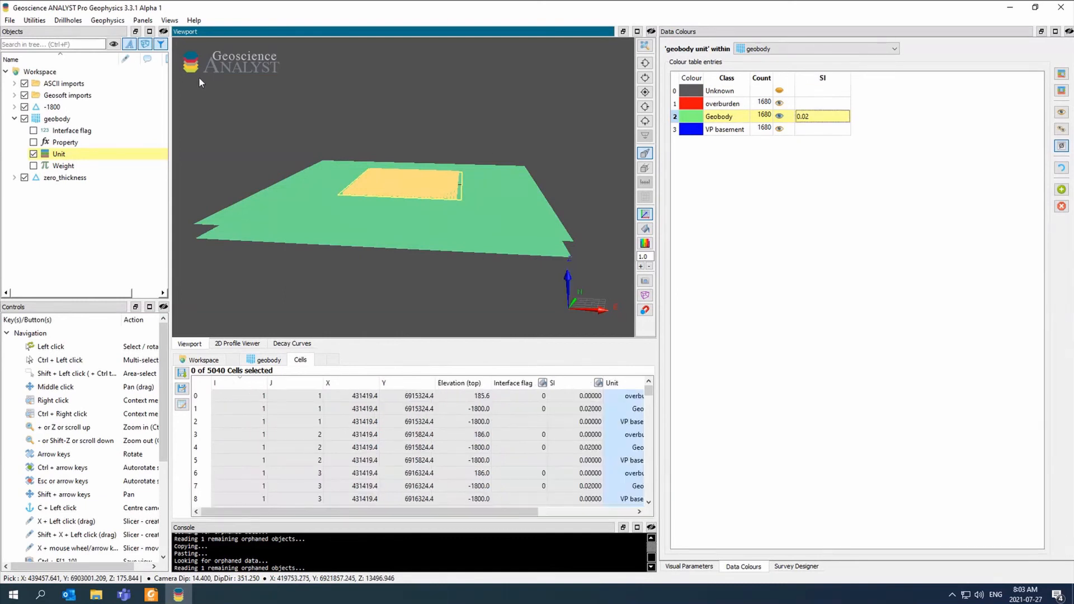
Step: Set the SI value of the overburden and VP basement classes to 0
left_click(836, 104)
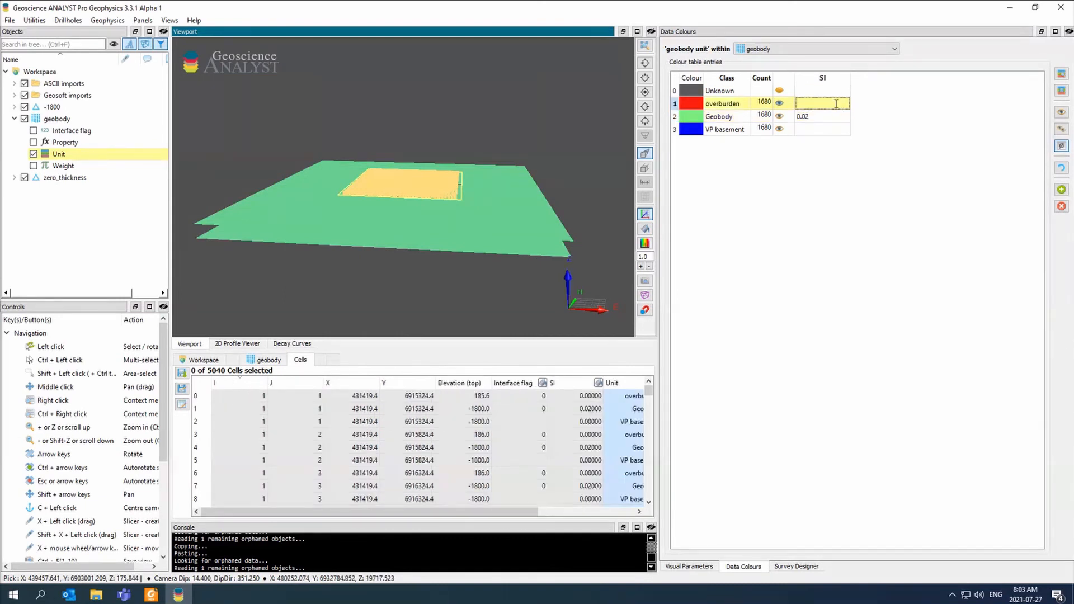
type("0")
left_click(818, 127)
type("0")
key("Up")
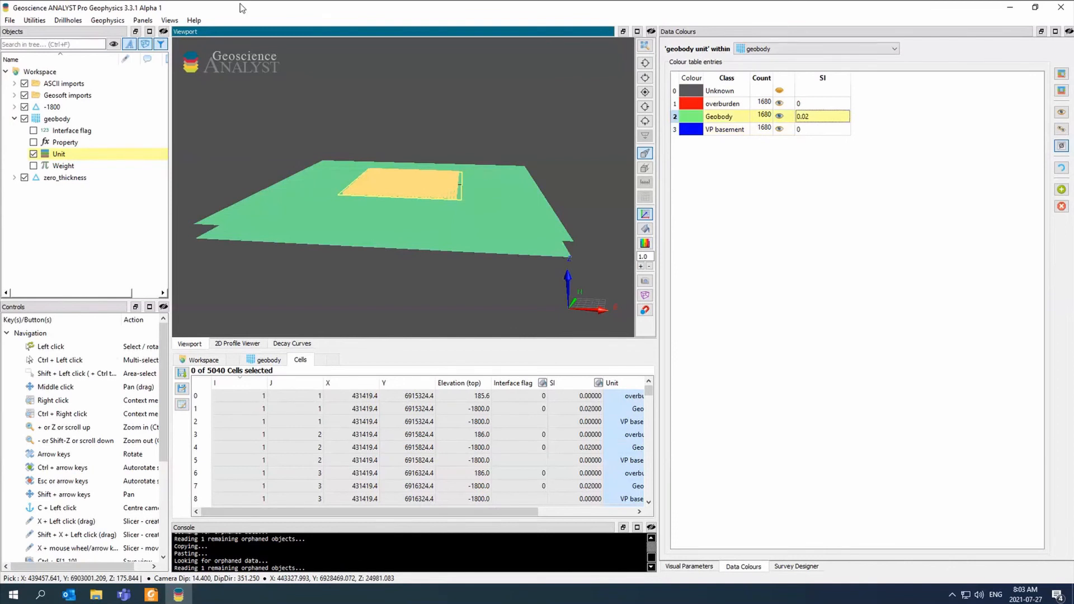
Step: Start a VPmg Geometry Inversion of magnetic type using the Mag_TMI observation points and their TMI data
left_click(108, 20)
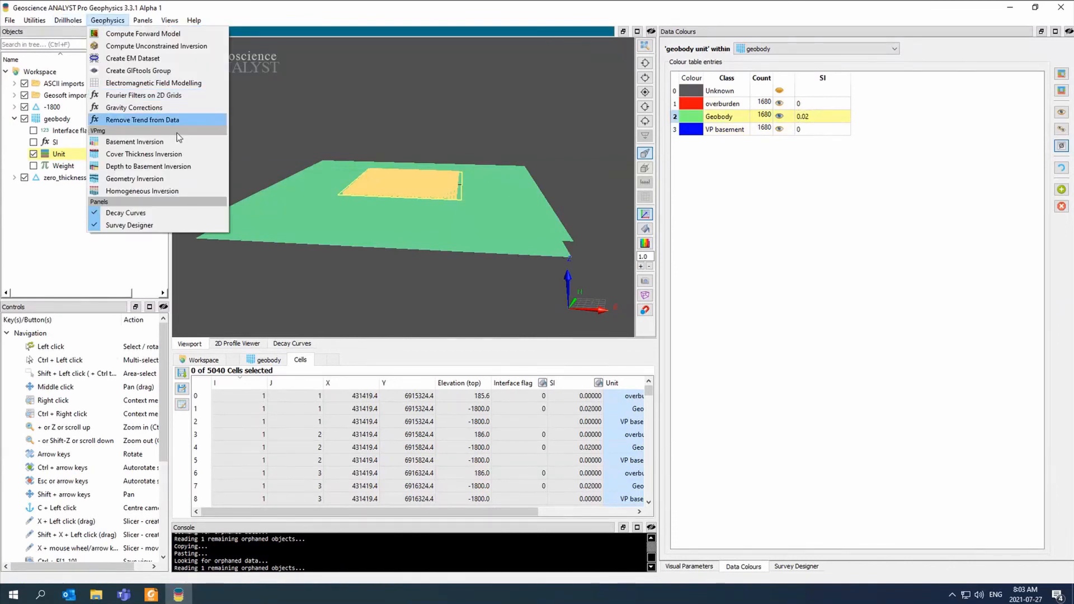
left_click(190, 176)
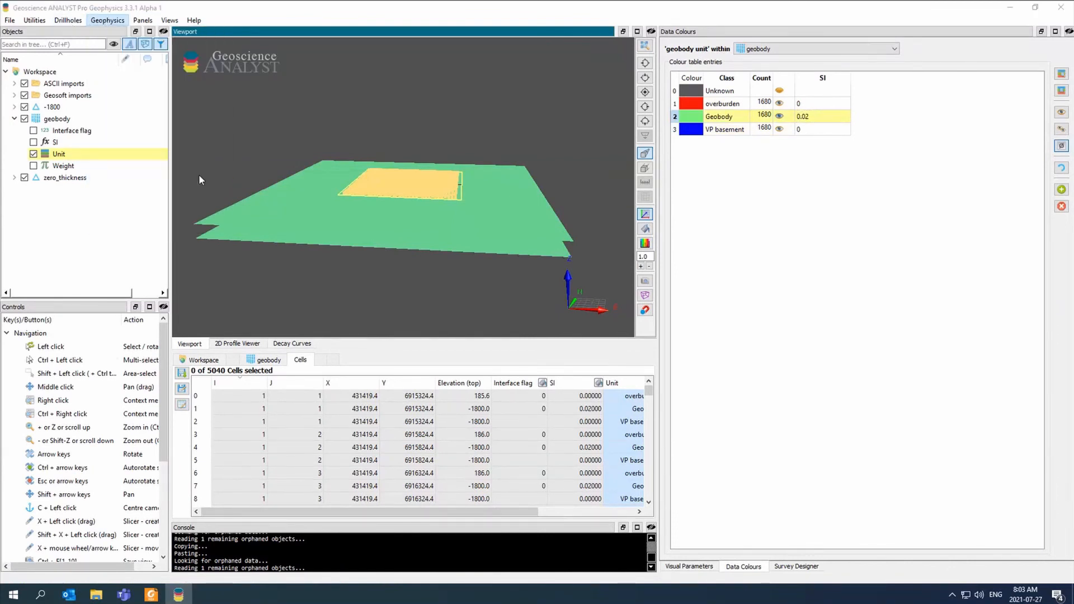
left_click(432, 165)
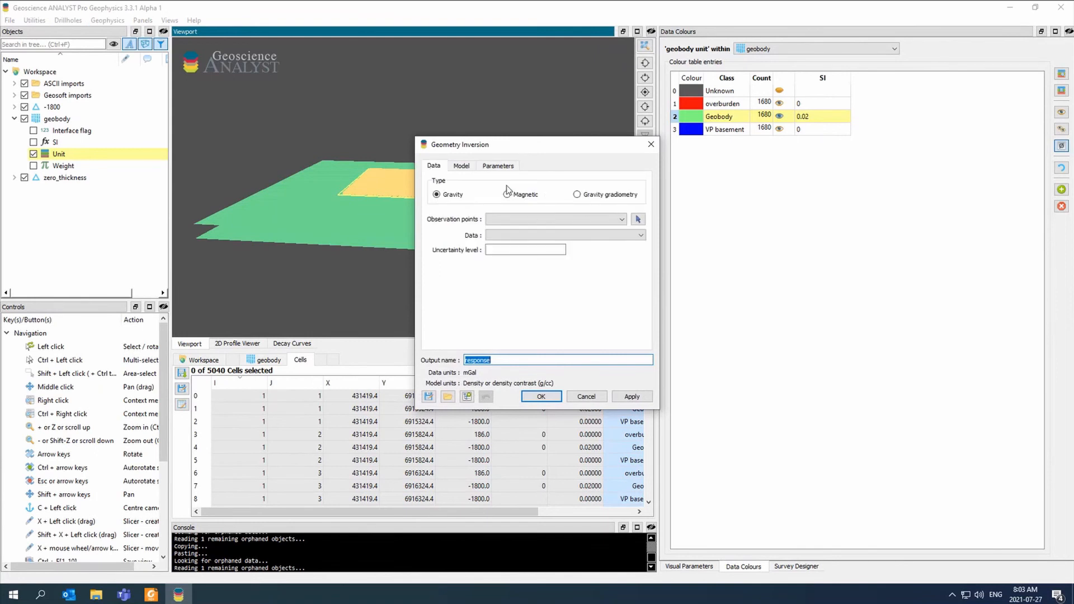
left_click(507, 194)
left_click(545, 218)
left_click(586, 240)
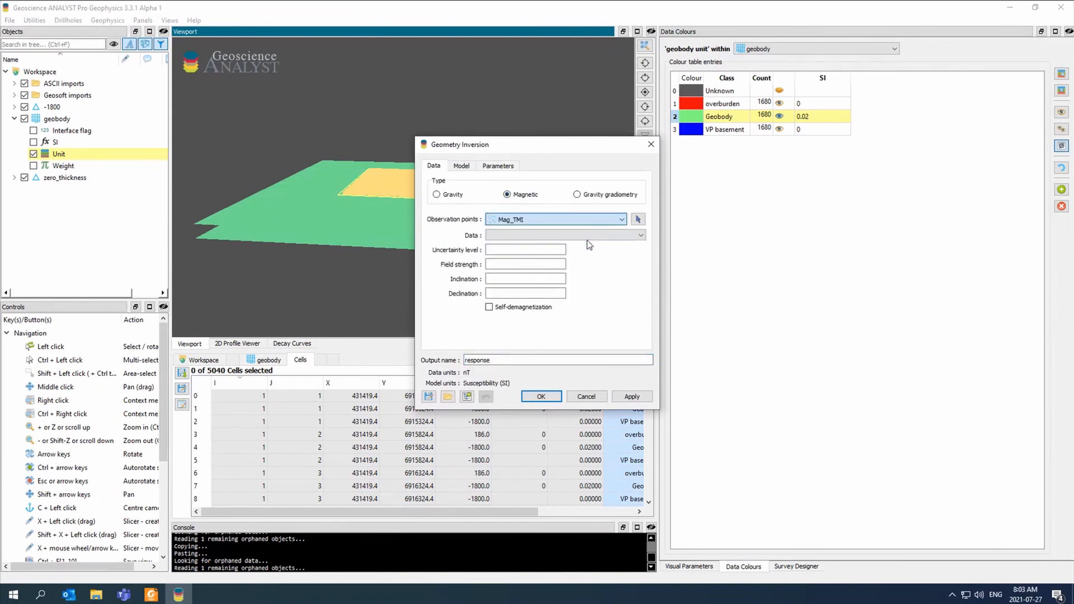
left_click(587, 238)
left_click(503, 255)
left_click(509, 249)
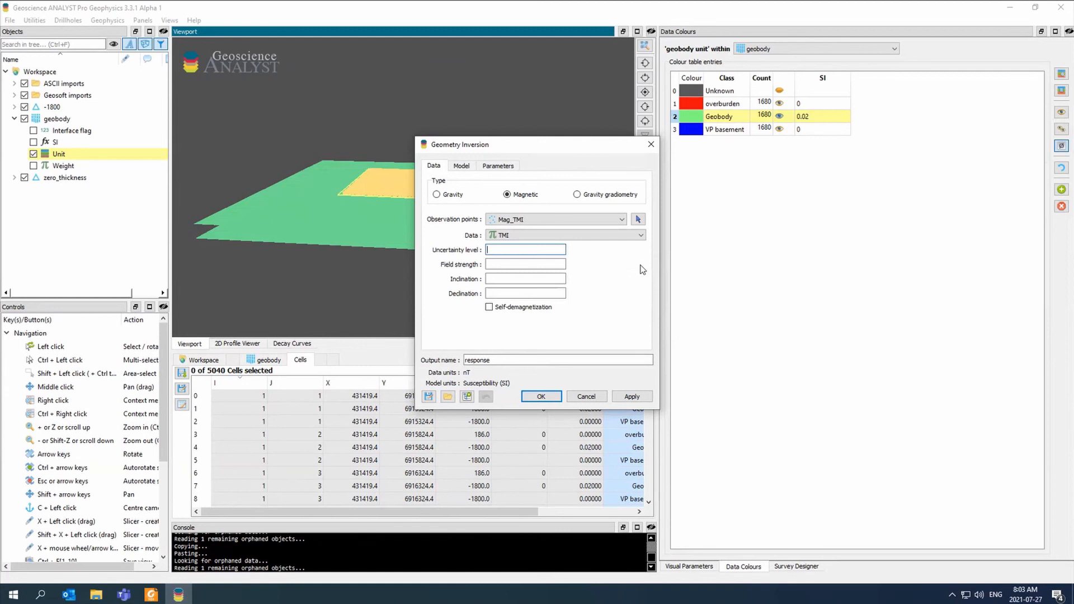
Step: Check the value distribution of the Mag_TMI object's TMI data and set the inversion's uncertainty level to 25
left_click(15, 95)
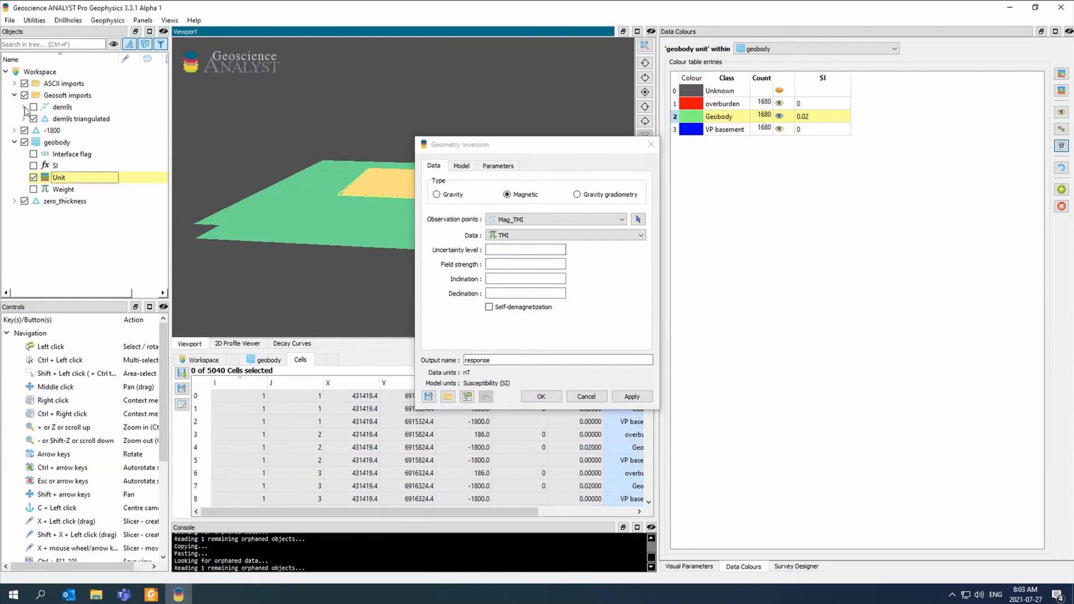
left_click(15, 84)
left_click(66, 96)
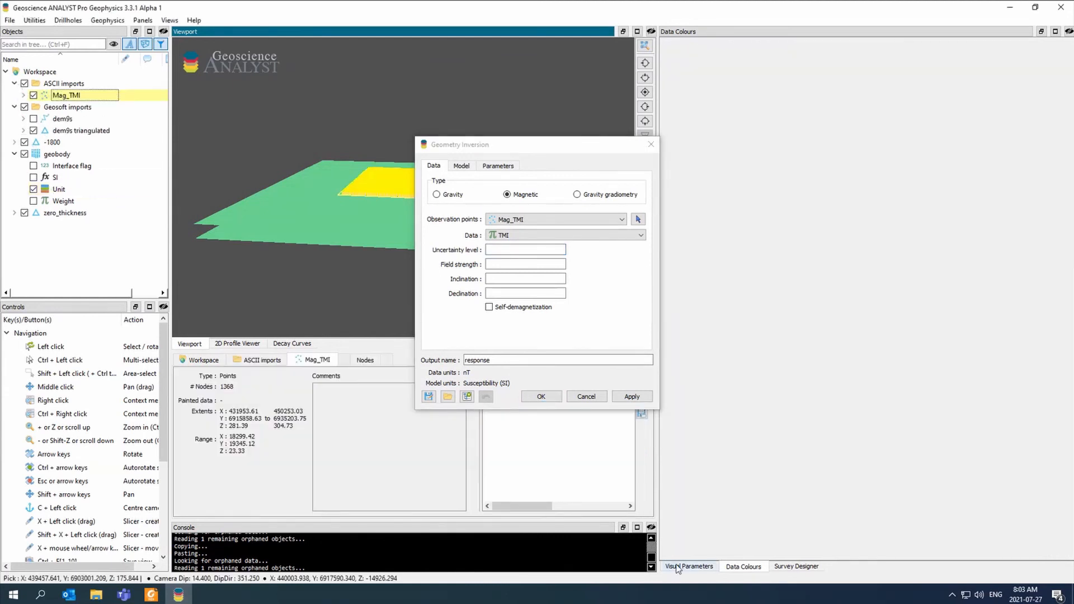
left_click(23, 95)
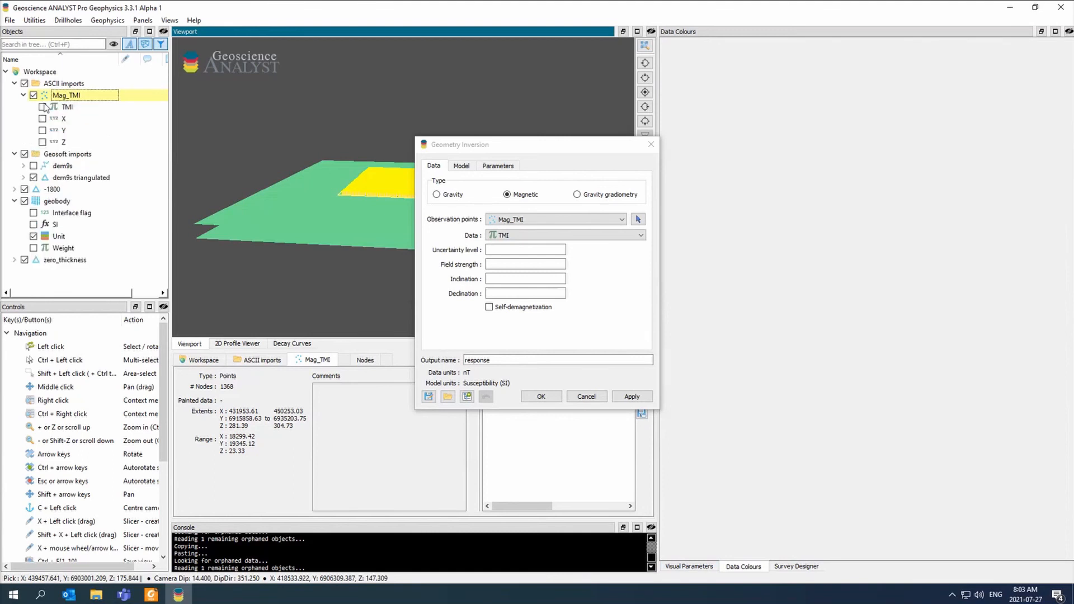
left_click(47, 107)
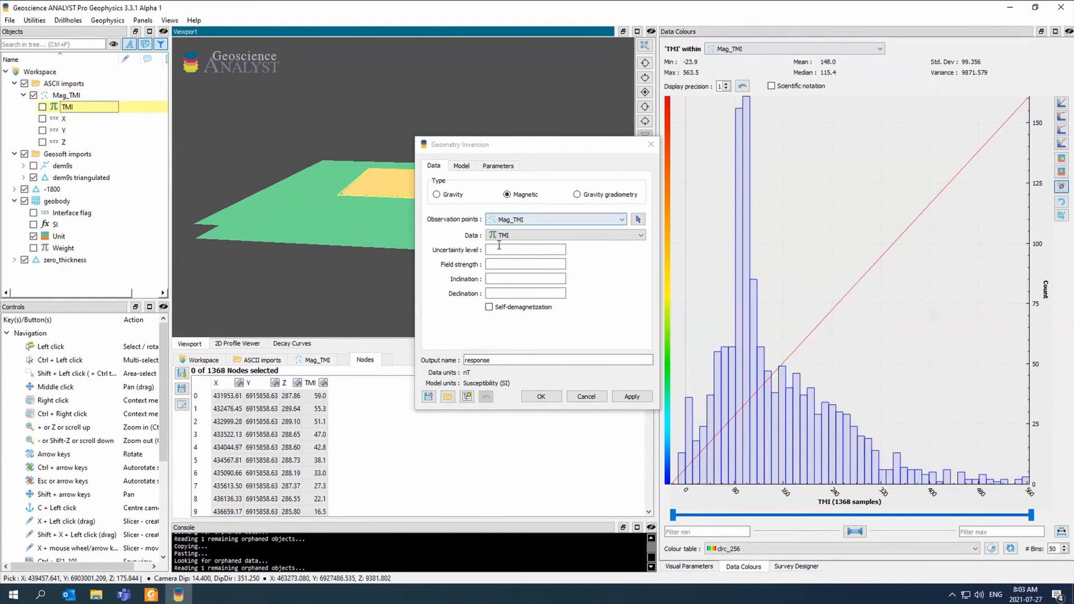
left_click(501, 249)
type("25")
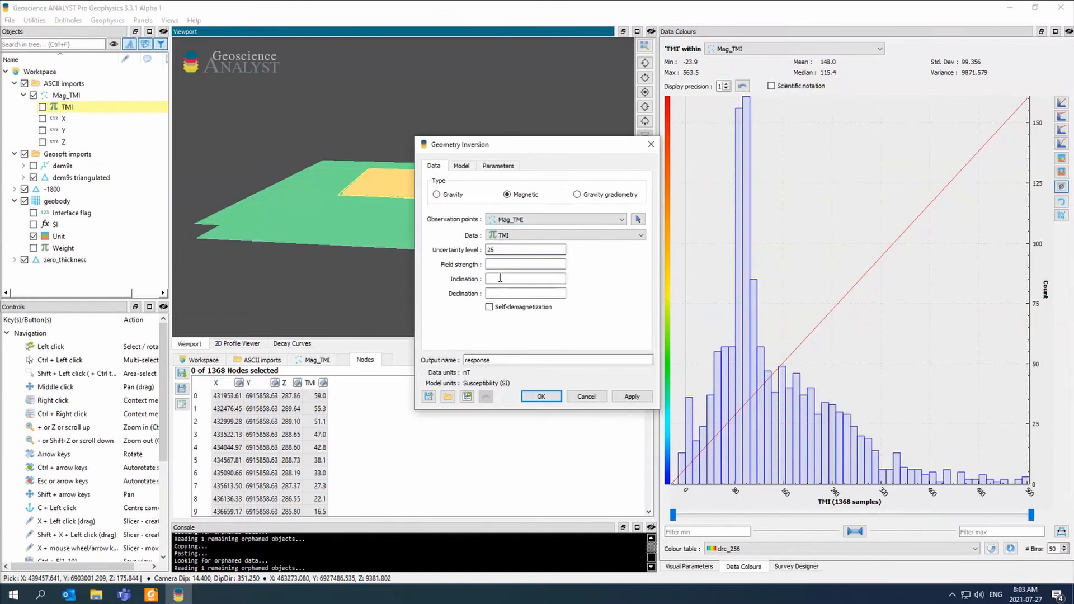
Step: Set the field strength to 59000, inclination to -60 and declination to 9, and name the inversion output geobody
left_click(509, 264)
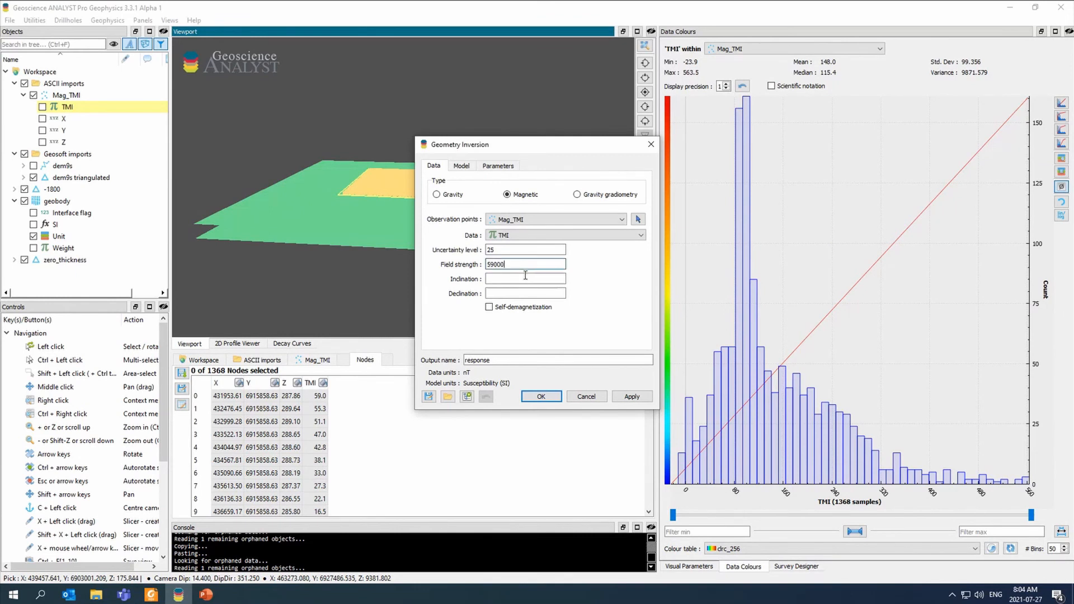
left_click(526, 278)
type("9")
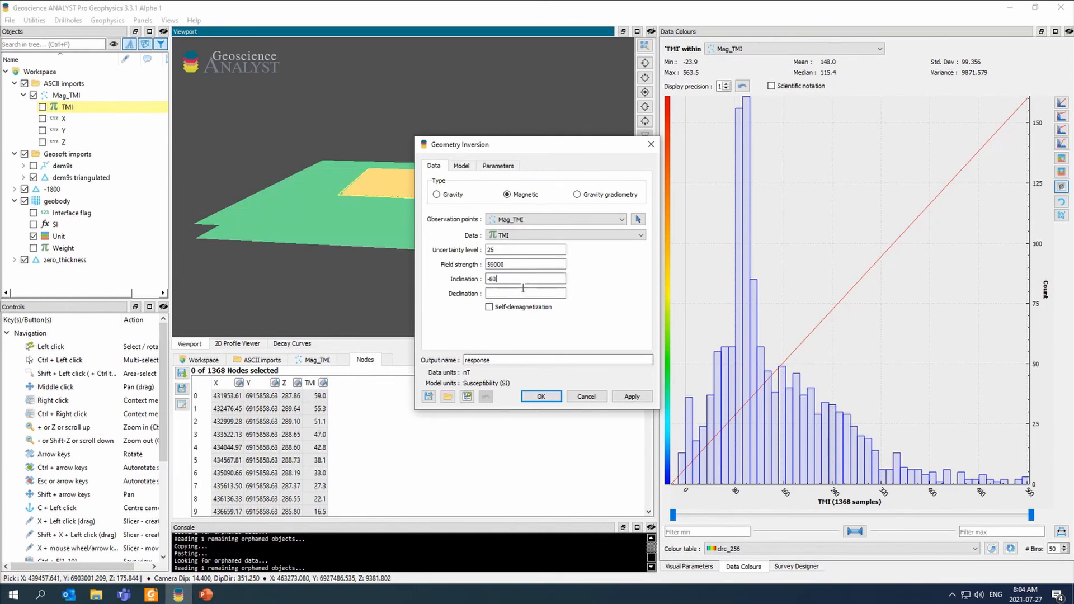
left_click(522, 290)
left_click(529, 277)
double_click(561, 358)
type("geobod")
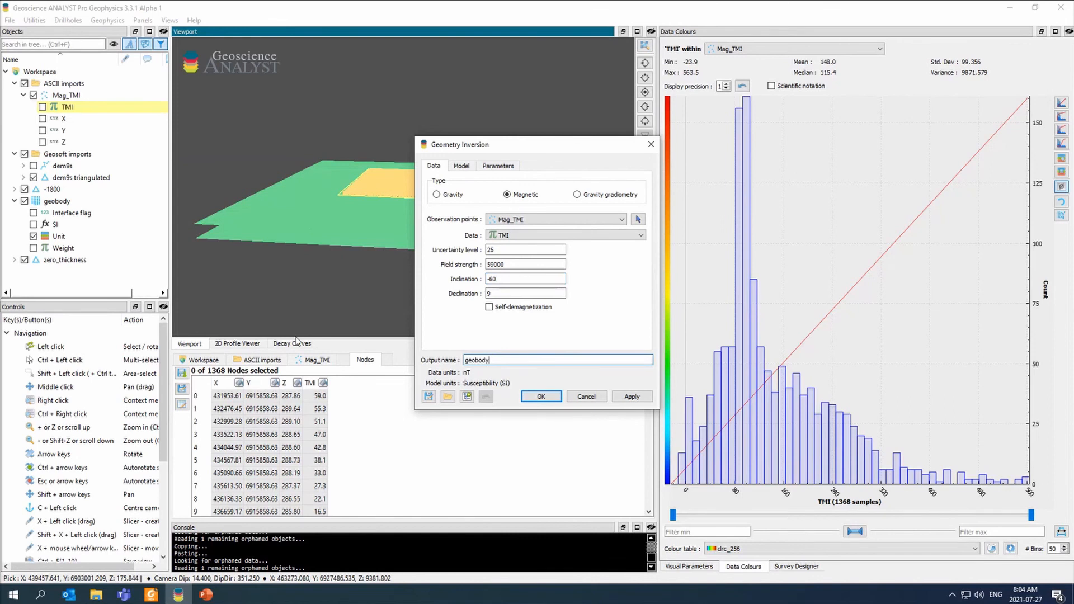
type("y")
Step: Choose the geobody VP model with its SI property as the inversion's starting model
left_click(461, 166)
left_click(560, 198)
left_click(560, 216)
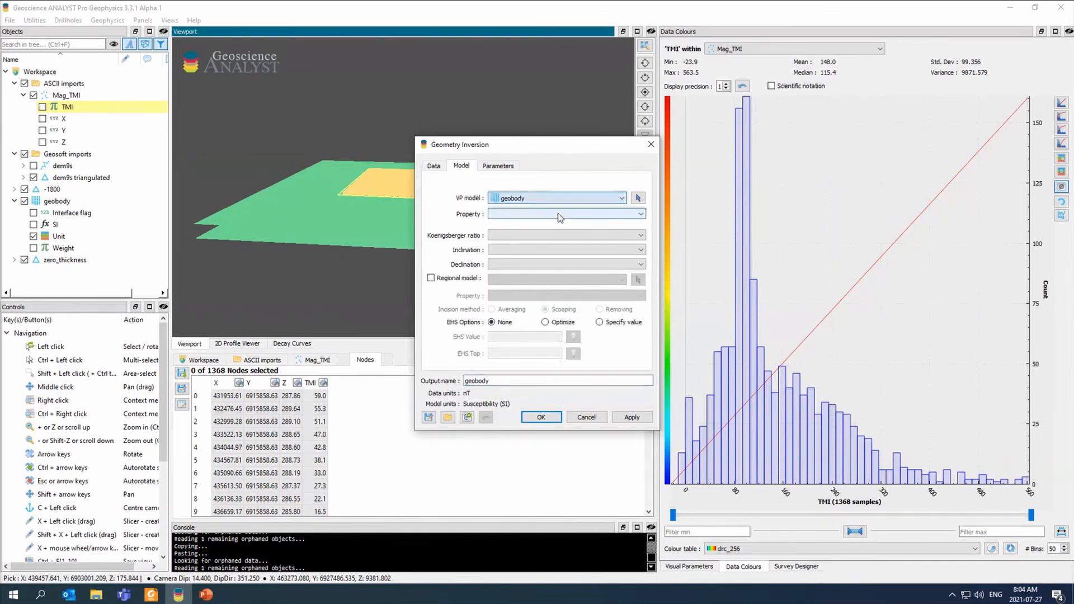
left_click(561, 215)
left_click(565, 231)
left_click(508, 169)
left_click(452, 168)
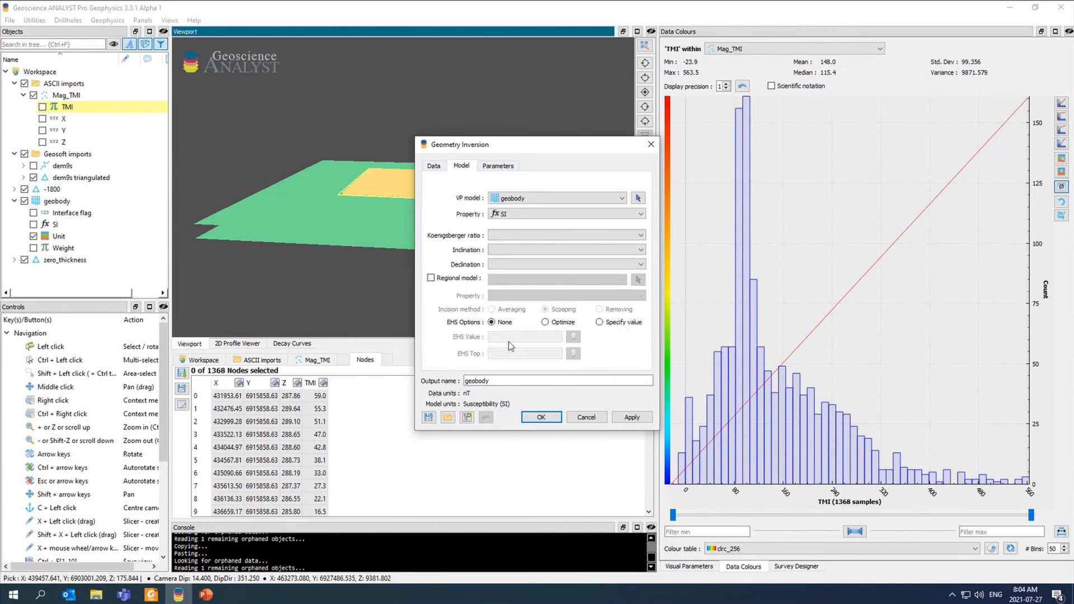
Step: Set maximum inversion iterations to 10 and maximum surface perturbation to 50%, and run the inversion on the overburden and Geobody units
left_click(509, 170)
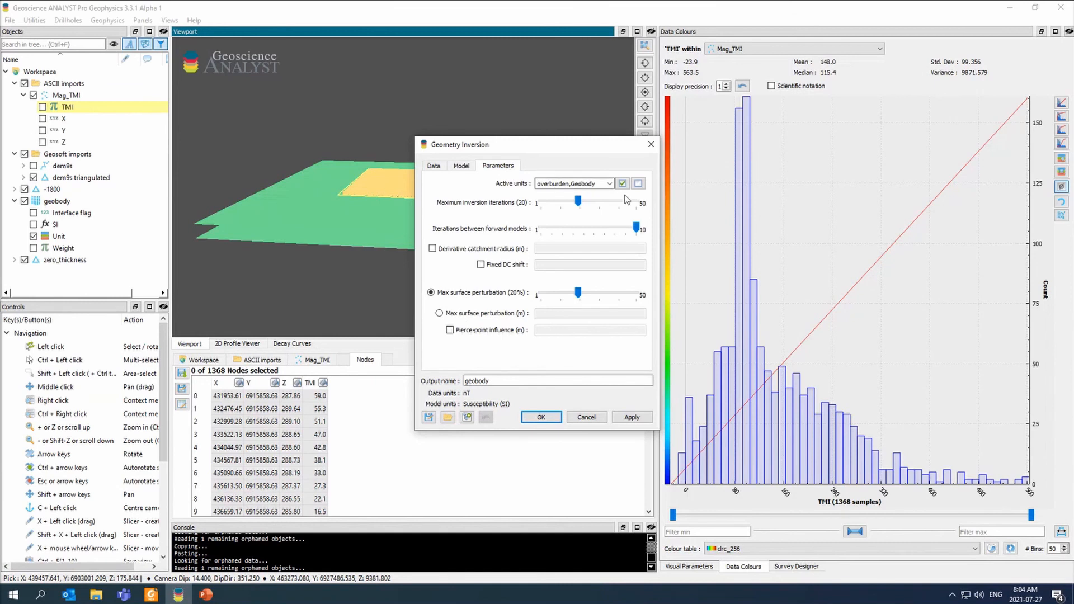
left_click(608, 183)
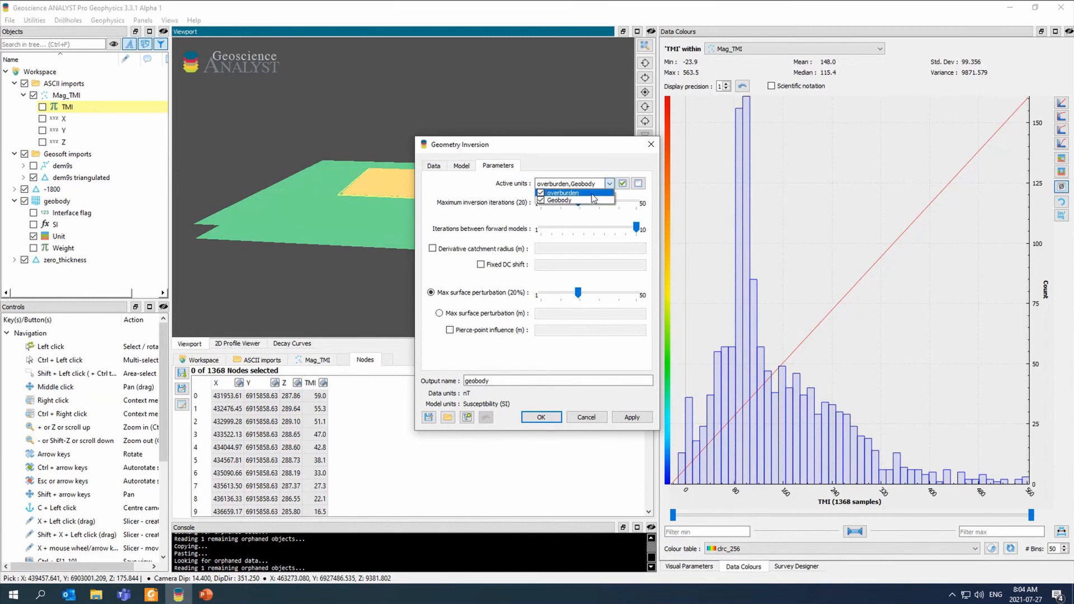
left_click(598, 183)
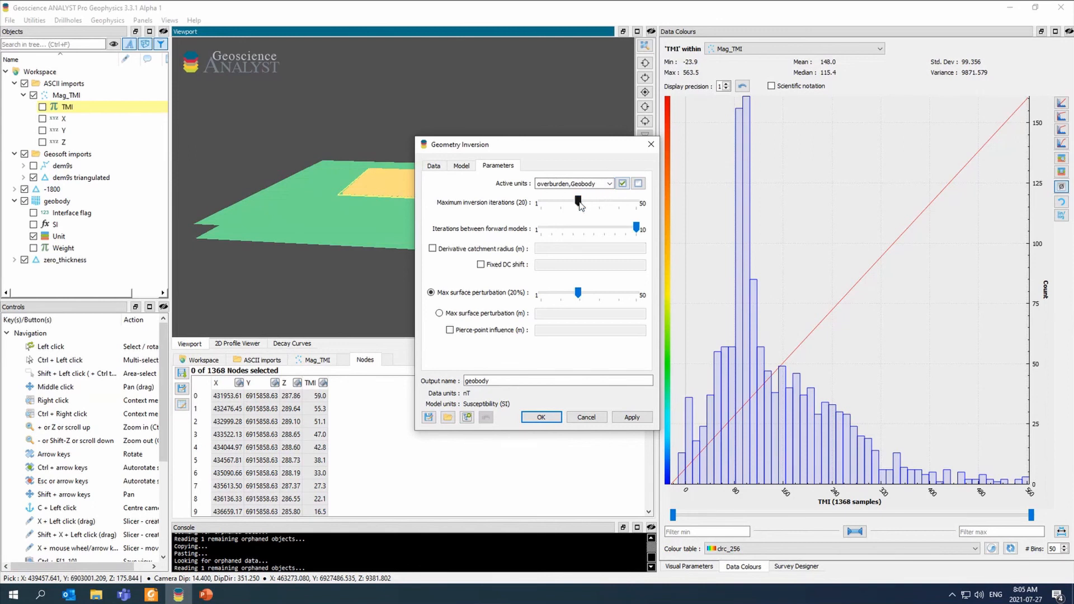
left_click_drag(579, 202, 561, 199)
left_click_drag(575, 296, 652, 294)
left_click(633, 417)
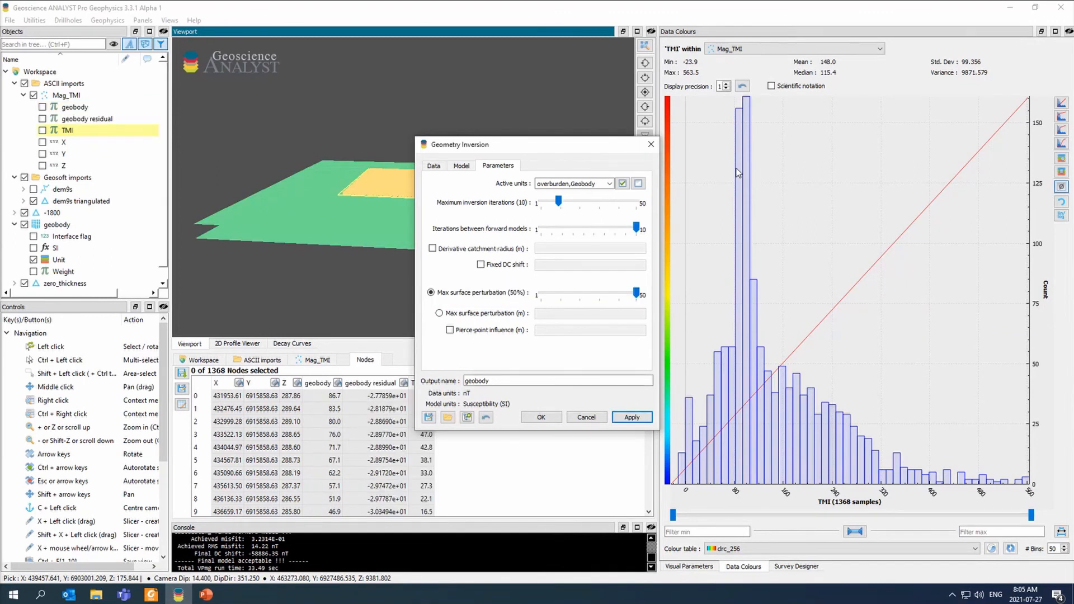
Step: Close the inversion dialog and show only the geobody VP model in the viewport
left_click(651, 144)
left_click_drag(491, 177, 529, 156)
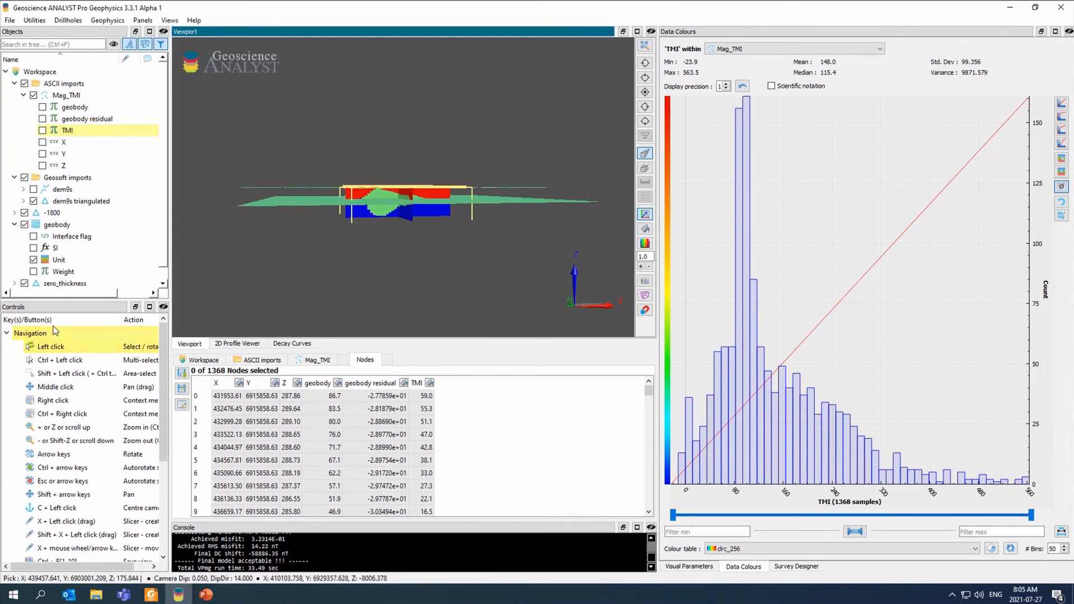
right_click(63, 226)
left_click(94, 232)
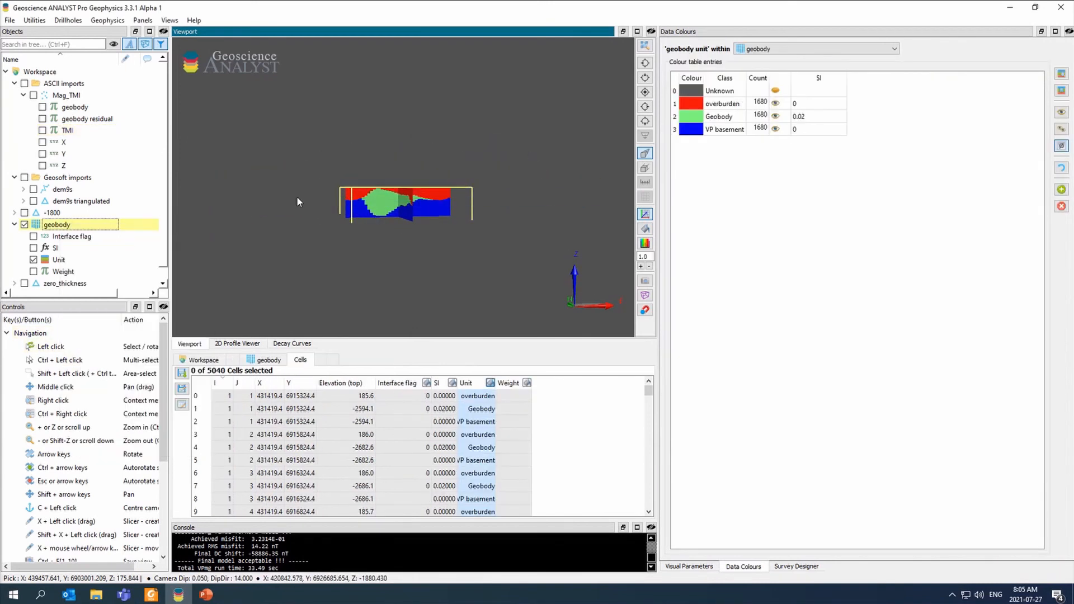
Step: Examine the inverted geobody sections up close at an oblique angle and select a Geobody cell on the section
left_click_drag(392, 190, 348, 210)
scroll(351, 211, "up", 3)
middle_click_drag(348, 210, 374, 199)
mouse_move(375, 199)
left_mouse_down()
mouse_move(375, 212)
mouse_move(366, 206)
mouse_move(384, 206)
mouse_move(213, 202)
mouse_move(378, 247)
mouse_move(394, 197)
left_mouse_up()
left_click(375, 211)
left_click(360, 190)
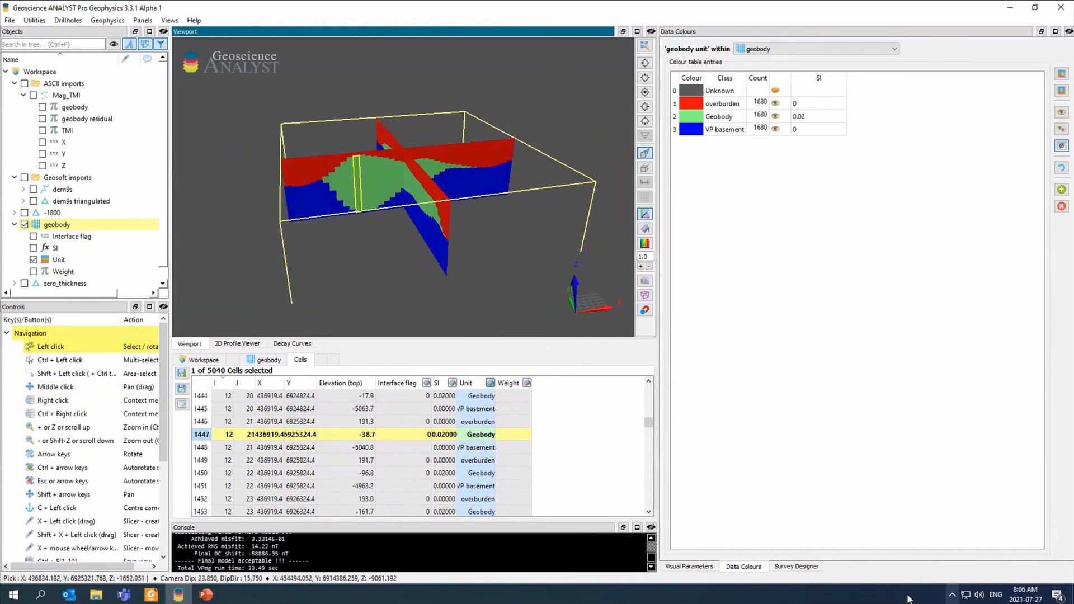
Step: Turn on isovalues for the geobody model using the Unit data with the Geobody class, and view it from the side
left_click(690, 566)
left_click(671, 232)
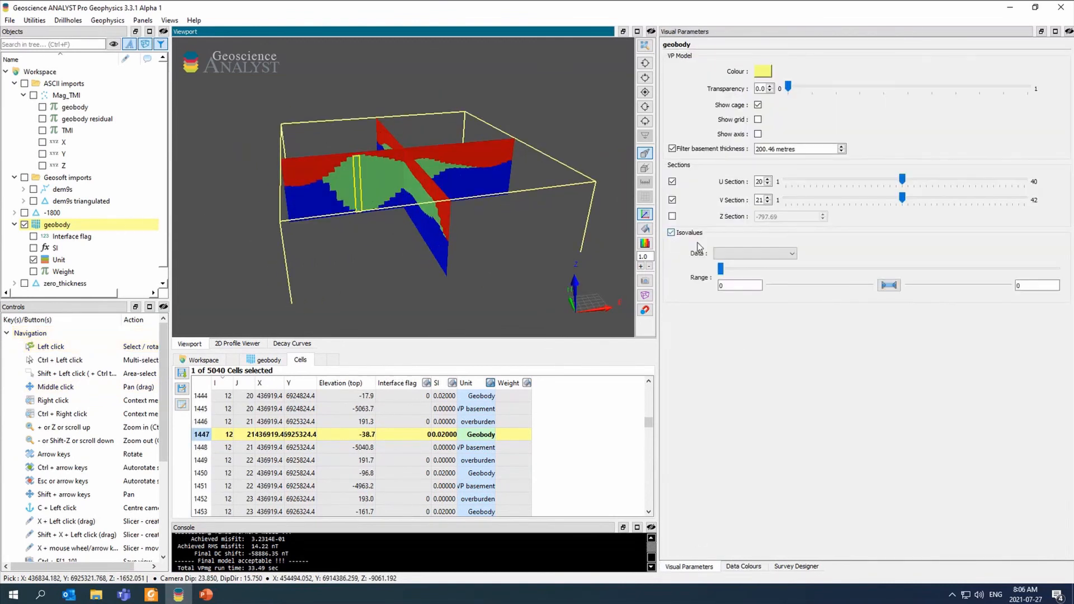
left_click(756, 254)
left_click(782, 293)
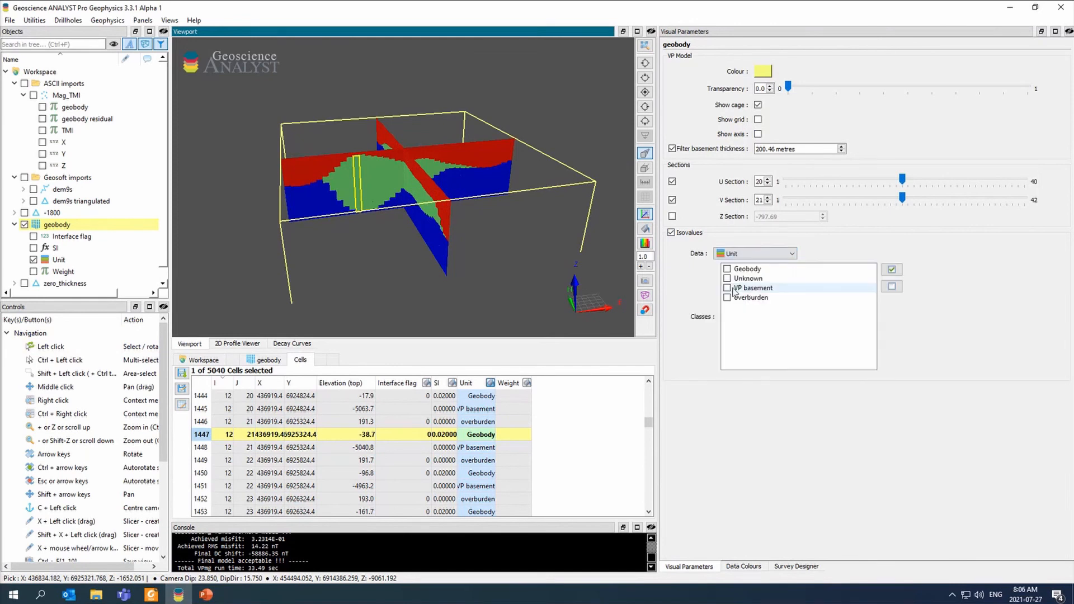
left_click(727, 270)
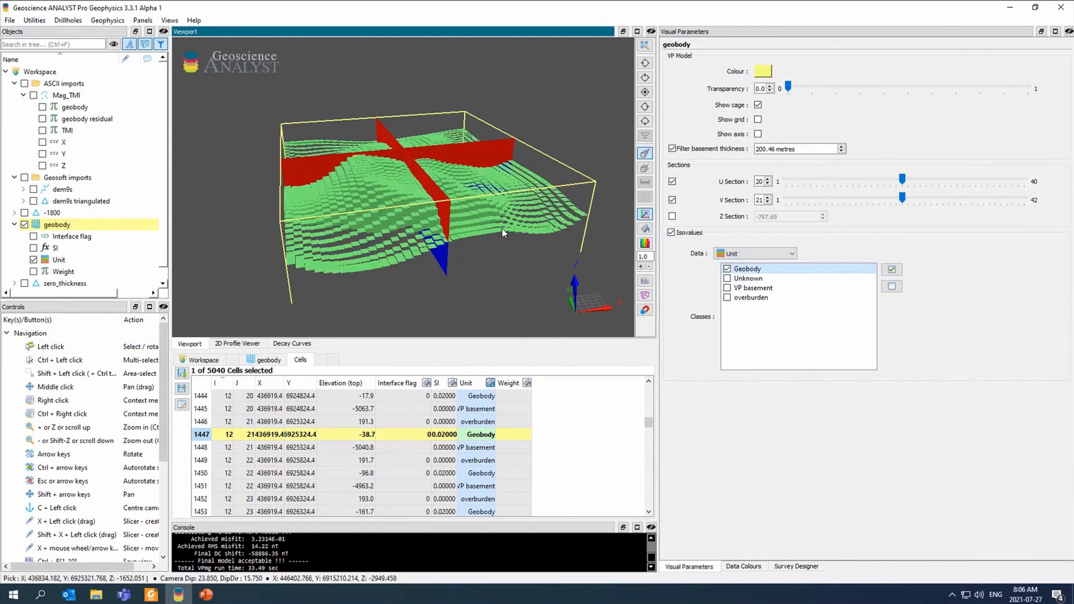
left_click_drag(502, 228, 185, 246)
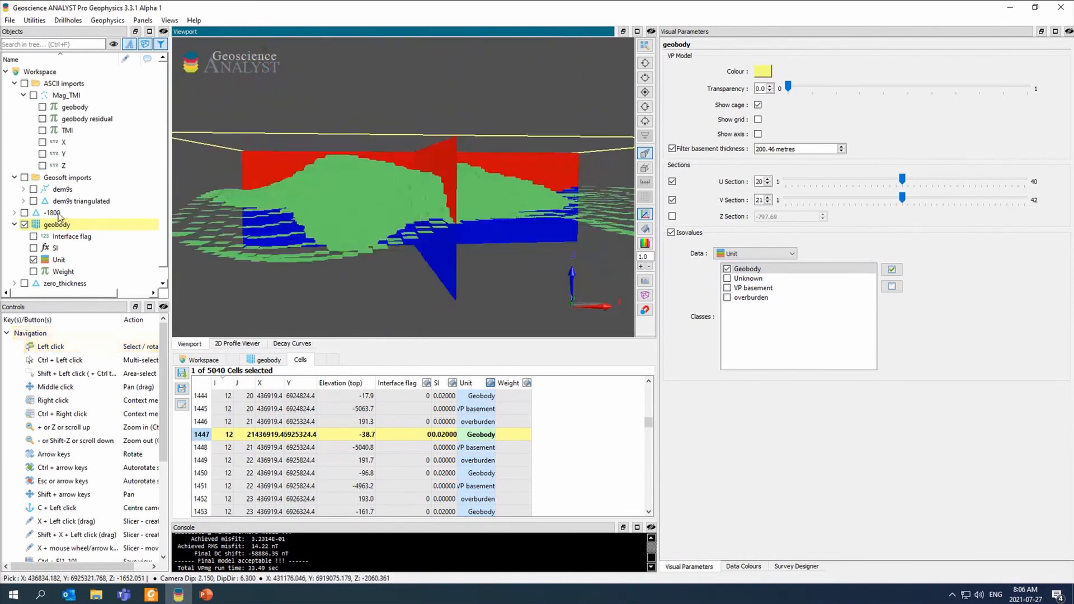
Step: Create a 2D grid from the units of the geobody VP model and collapse the model's data list
right_click(56, 225)
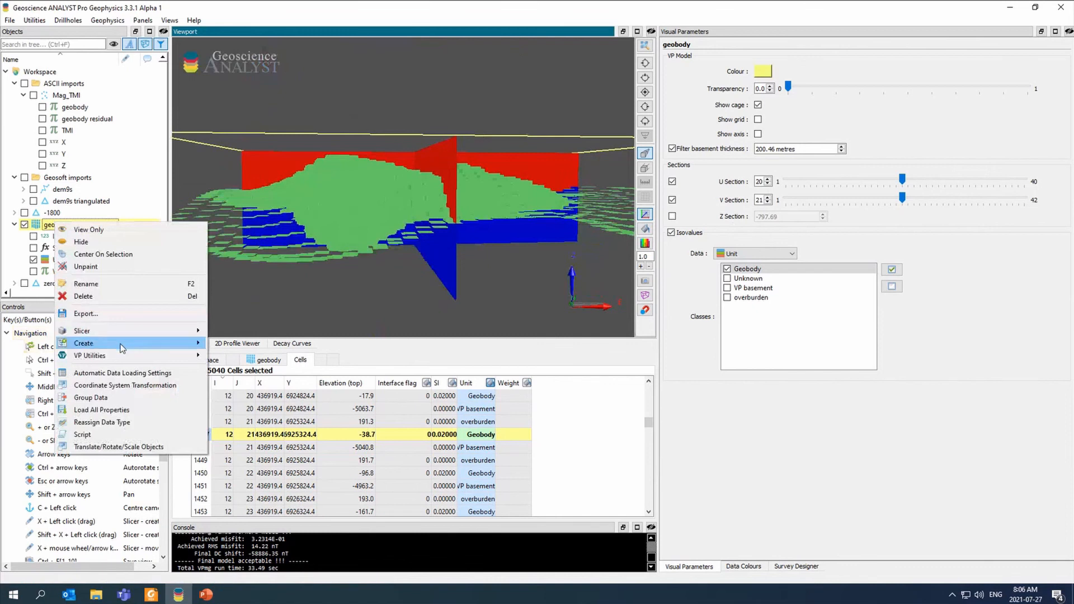
mouse_move(119, 356)
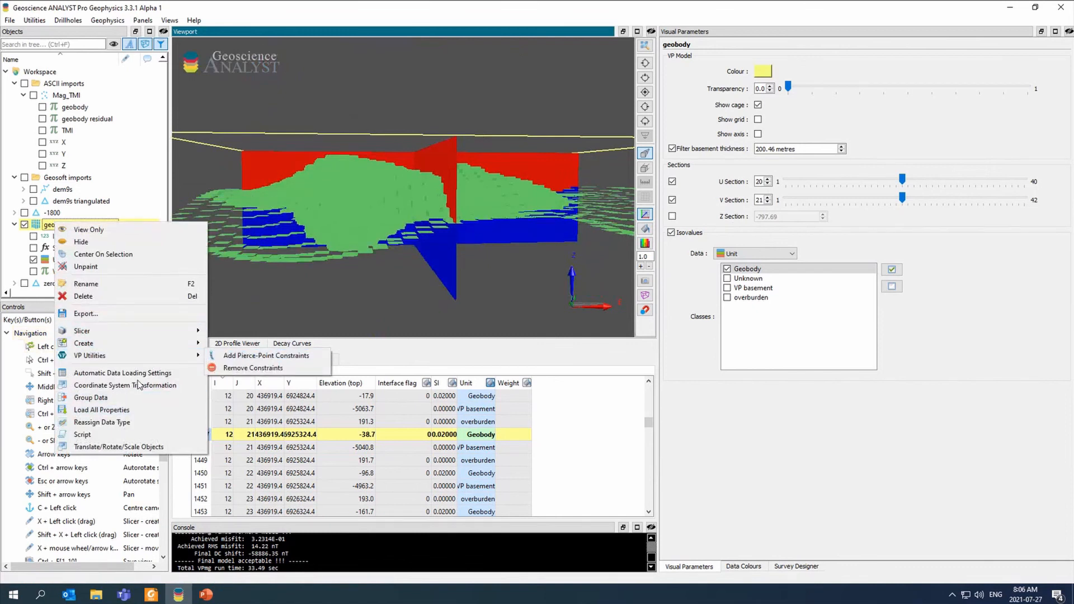
mouse_move(156, 343)
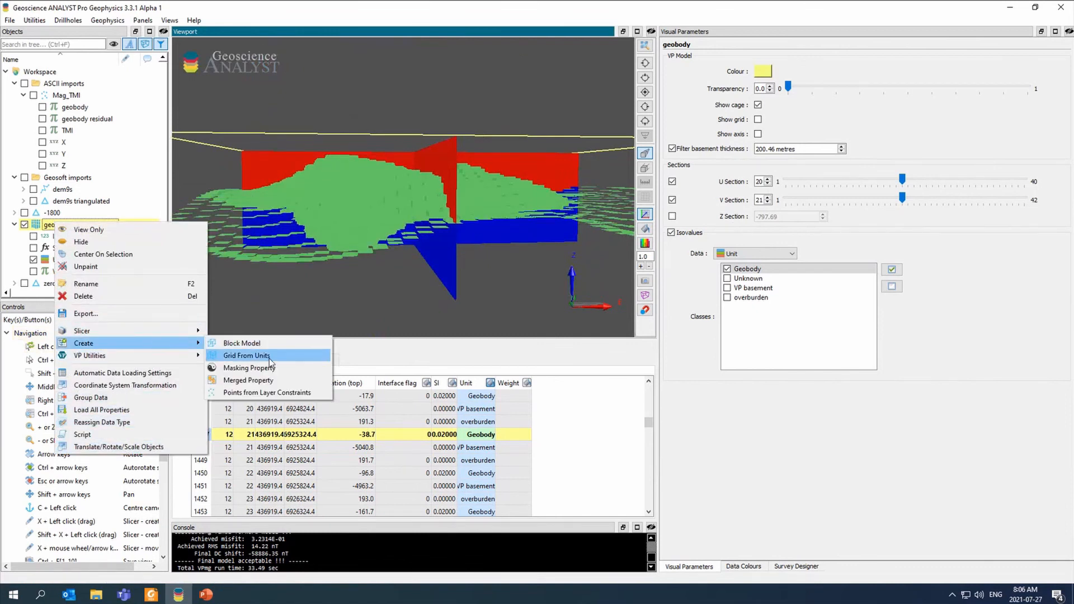
left_click(271, 357)
left_click(13, 224)
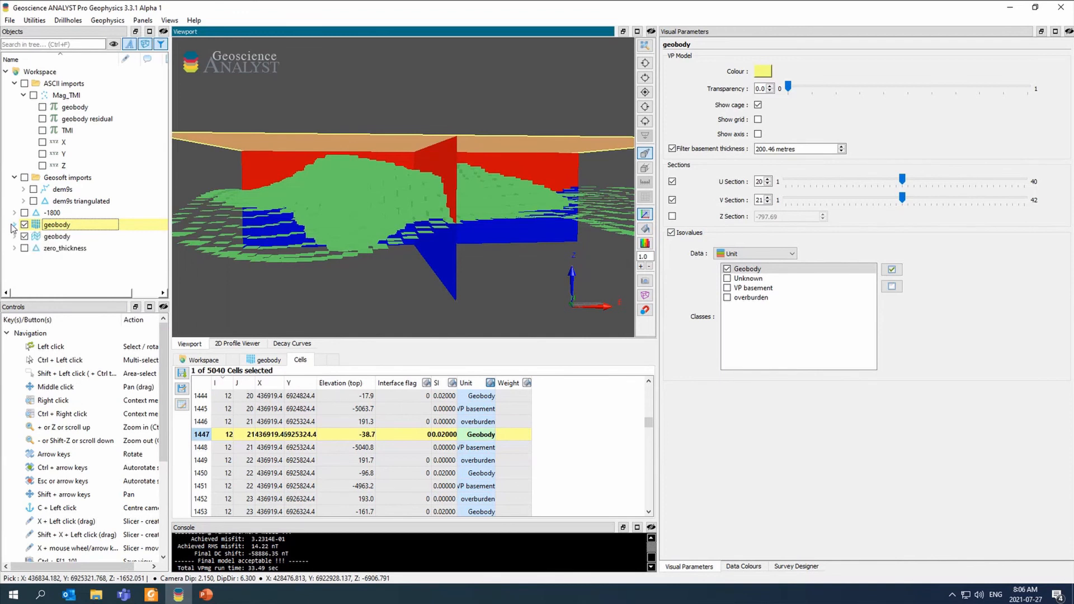
Step: Create a surface named geobody from the new geobody grid's Geobody top property
left_click(57, 240)
right_click(61, 237)
mouse_move(139, 382)
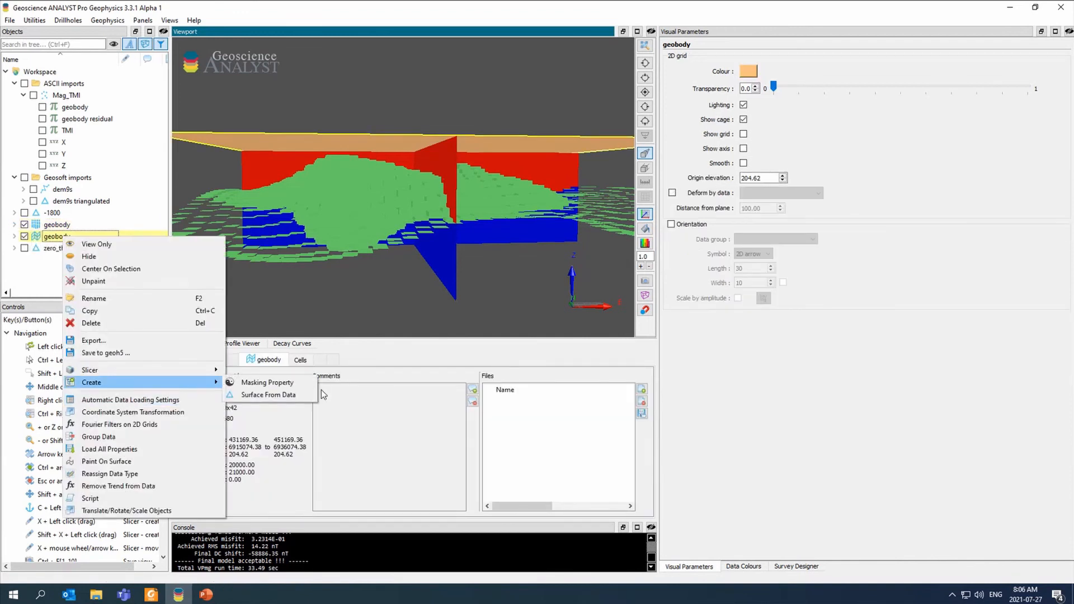
left_click(287, 395)
left_click(565, 286)
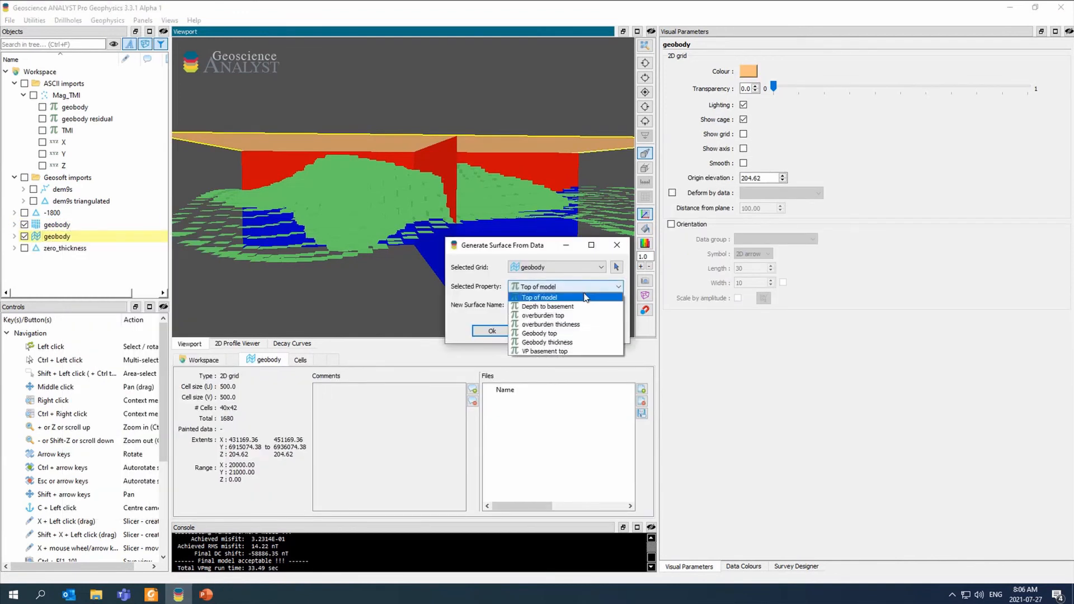
left_click(590, 333)
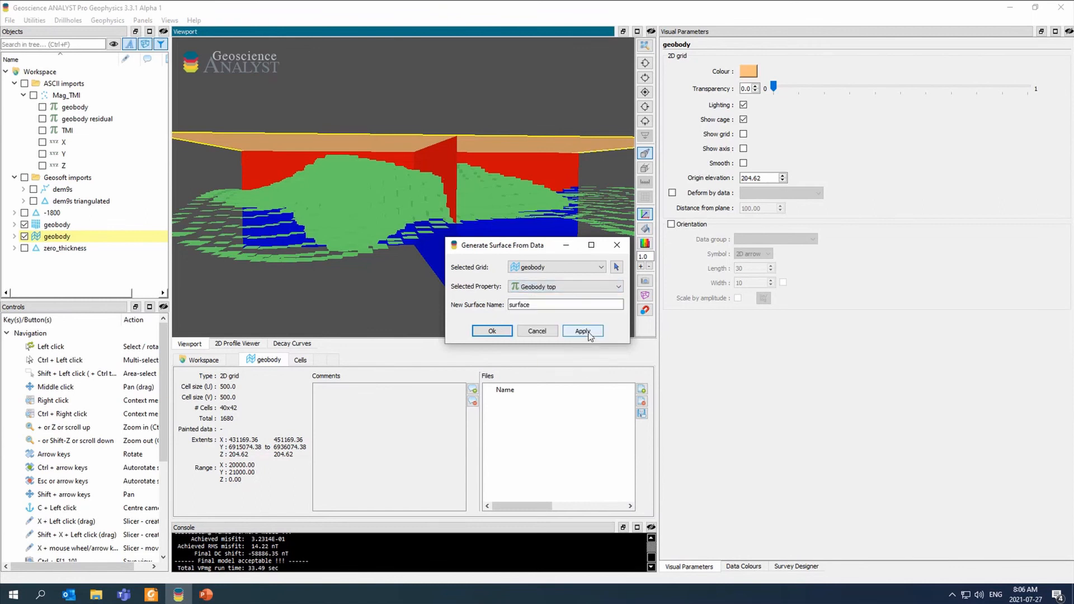
type("geobody")
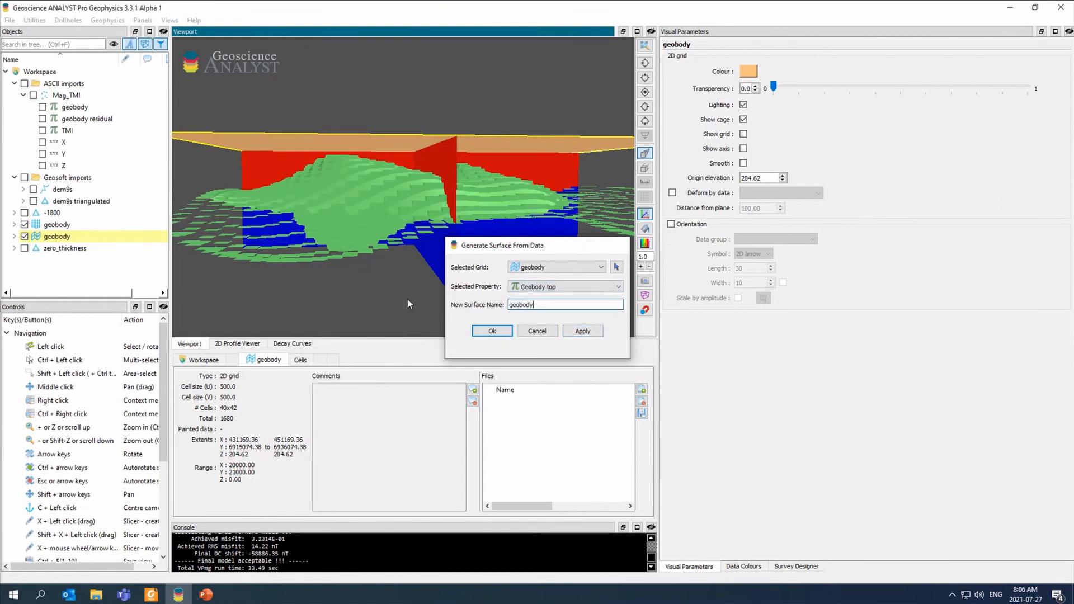
key("Return")
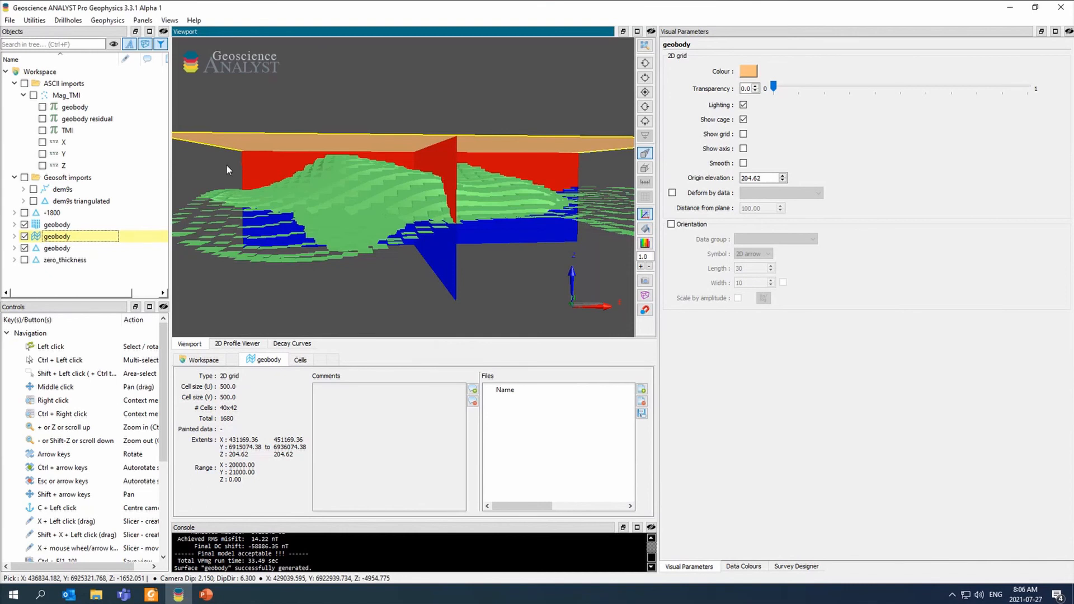
Step: Colour the geobody 2D grid by its Geobody thickness data and look at it from directly above
left_click_drag(227, 167, 34, 242)
left_click(14, 236)
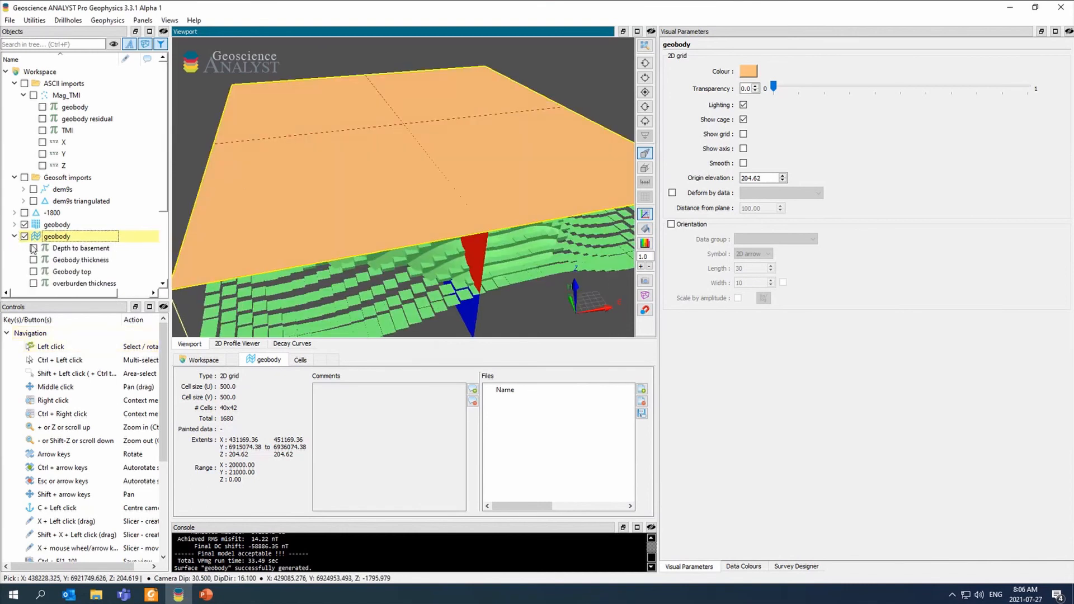
left_click(33, 260)
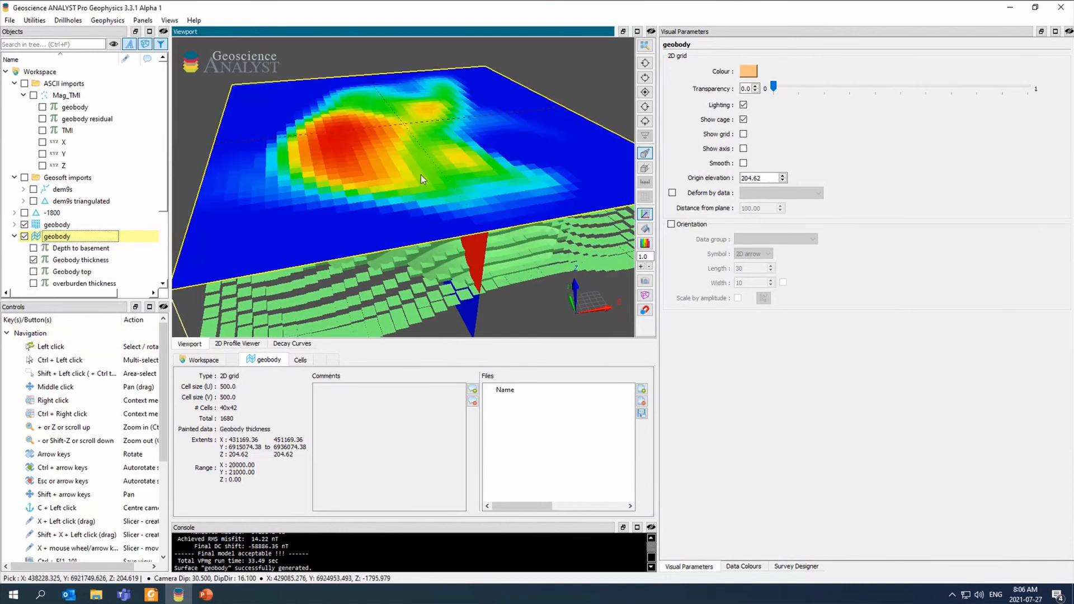
mouse_move(421, 174)
left_mouse_down()
mouse_move(409, 263)
mouse_move(509, 222)
mouse_move(465, 246)
mouse_move(493, 263)
mouse_move(566, 224)
mouse_move(619, 237)
left_mouse_up()
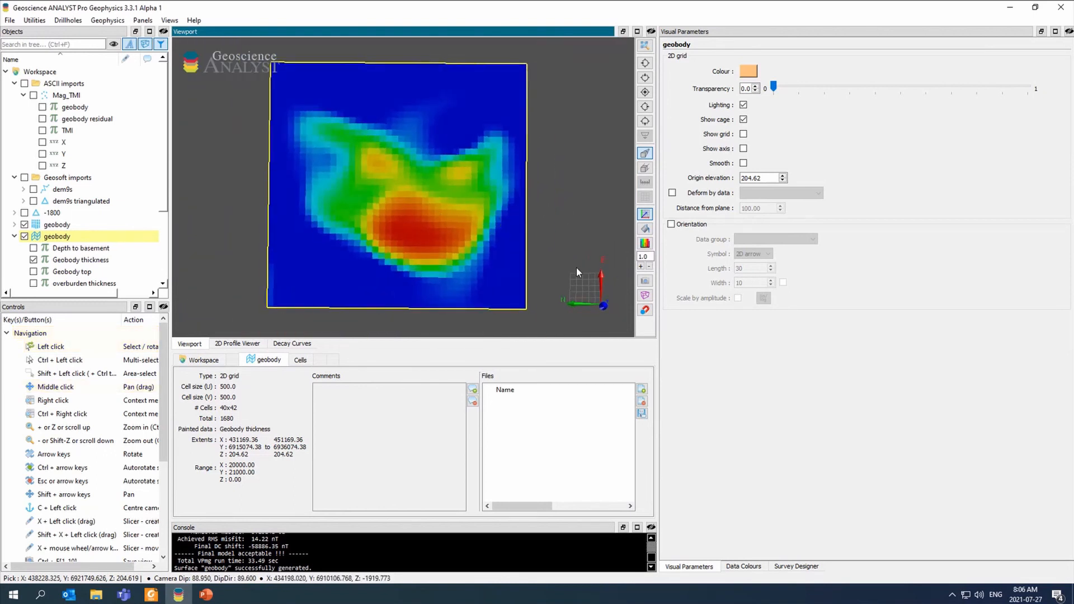
Step: Display only the new geobody surface, hiding all other objects, and view it from an oblique side angle
scroll(145, 269, "down", 3)
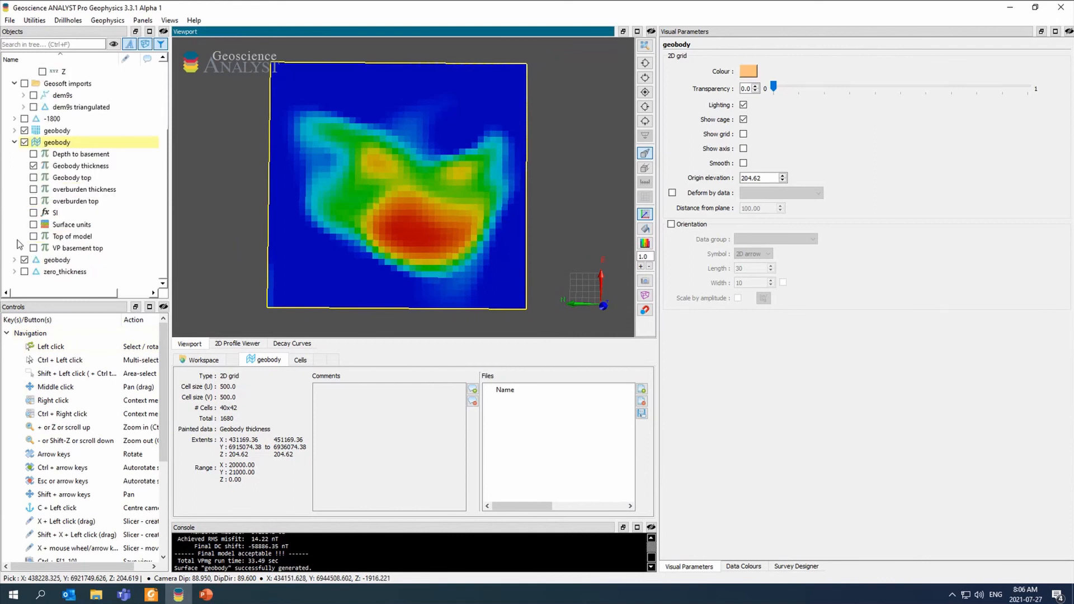
left_click_drag(313, 223, 391, 306)
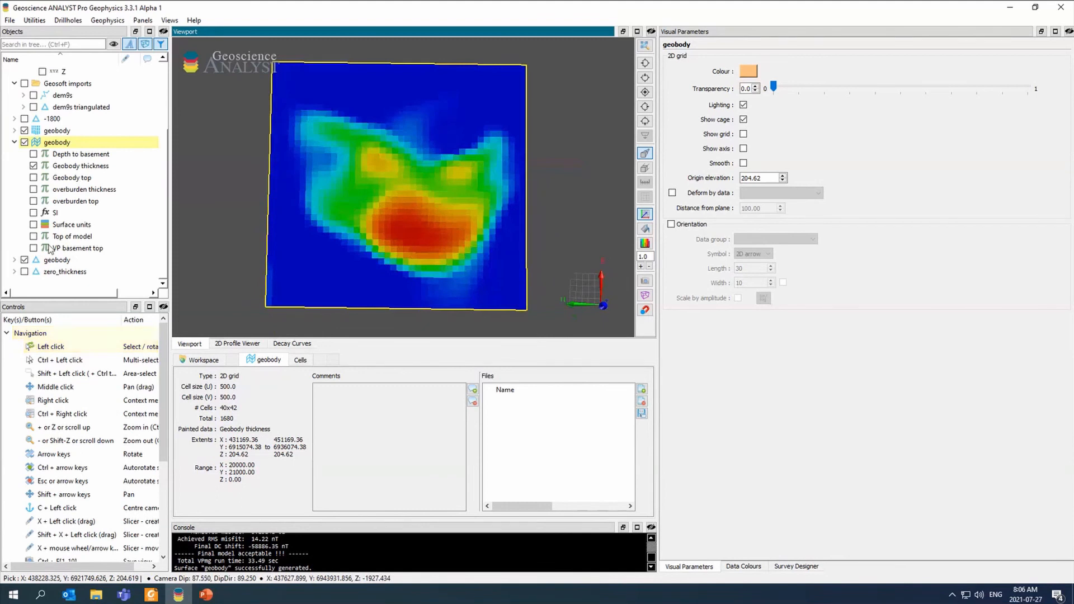
right_click(43, 262)
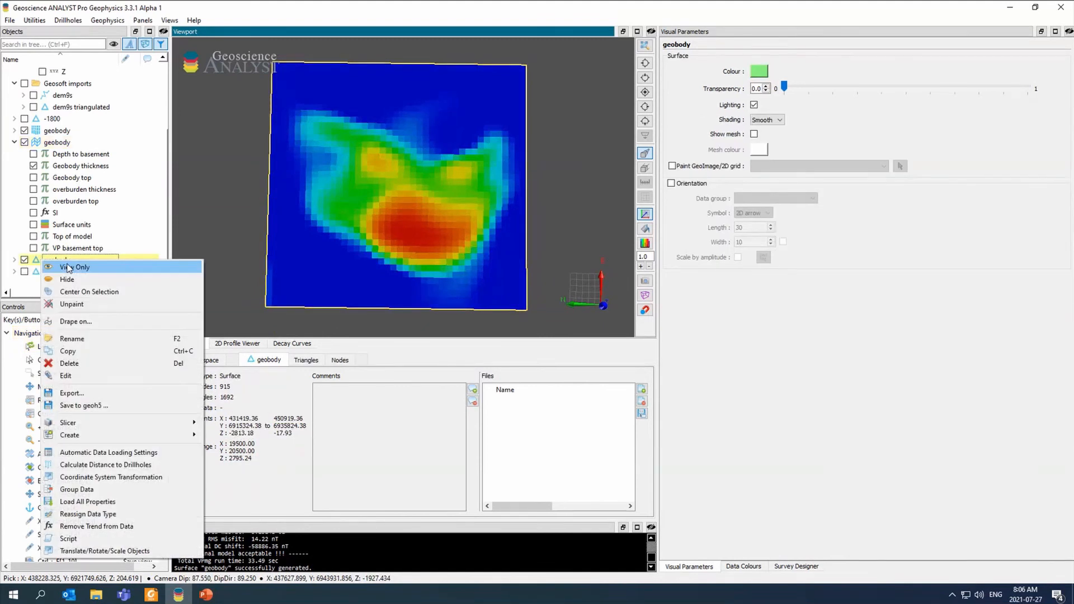
left_click(67, 268)
left_click_drag(358, 185, 459, 201)
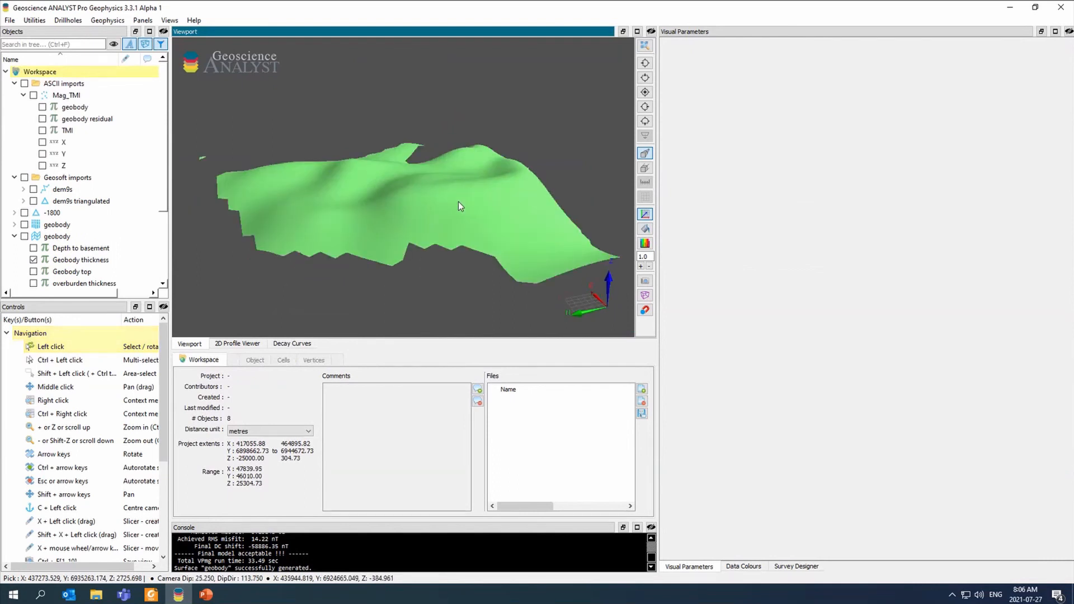